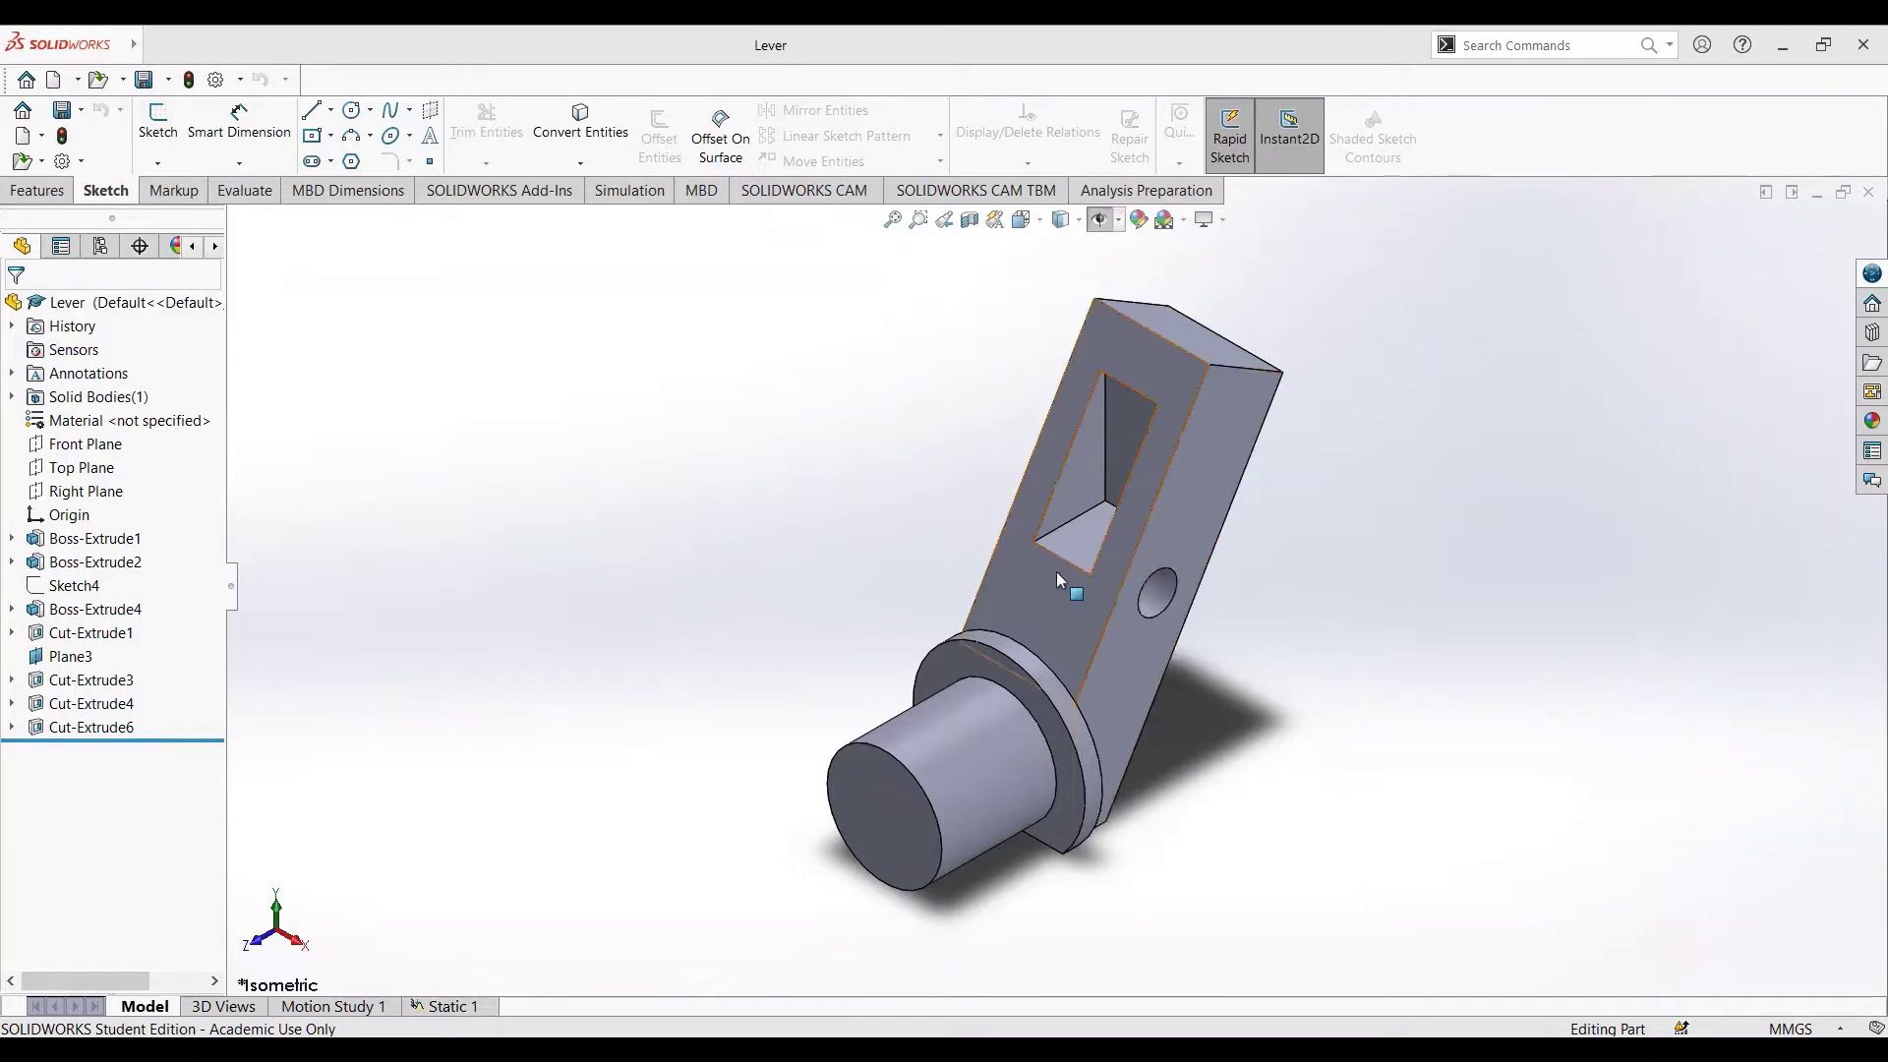
- Review the sketch and extrusion settings of the cylindrical shaft, Boss-Extrude1, and close both without changes
{"action": "left_click", "coordinate": [116, 541]}
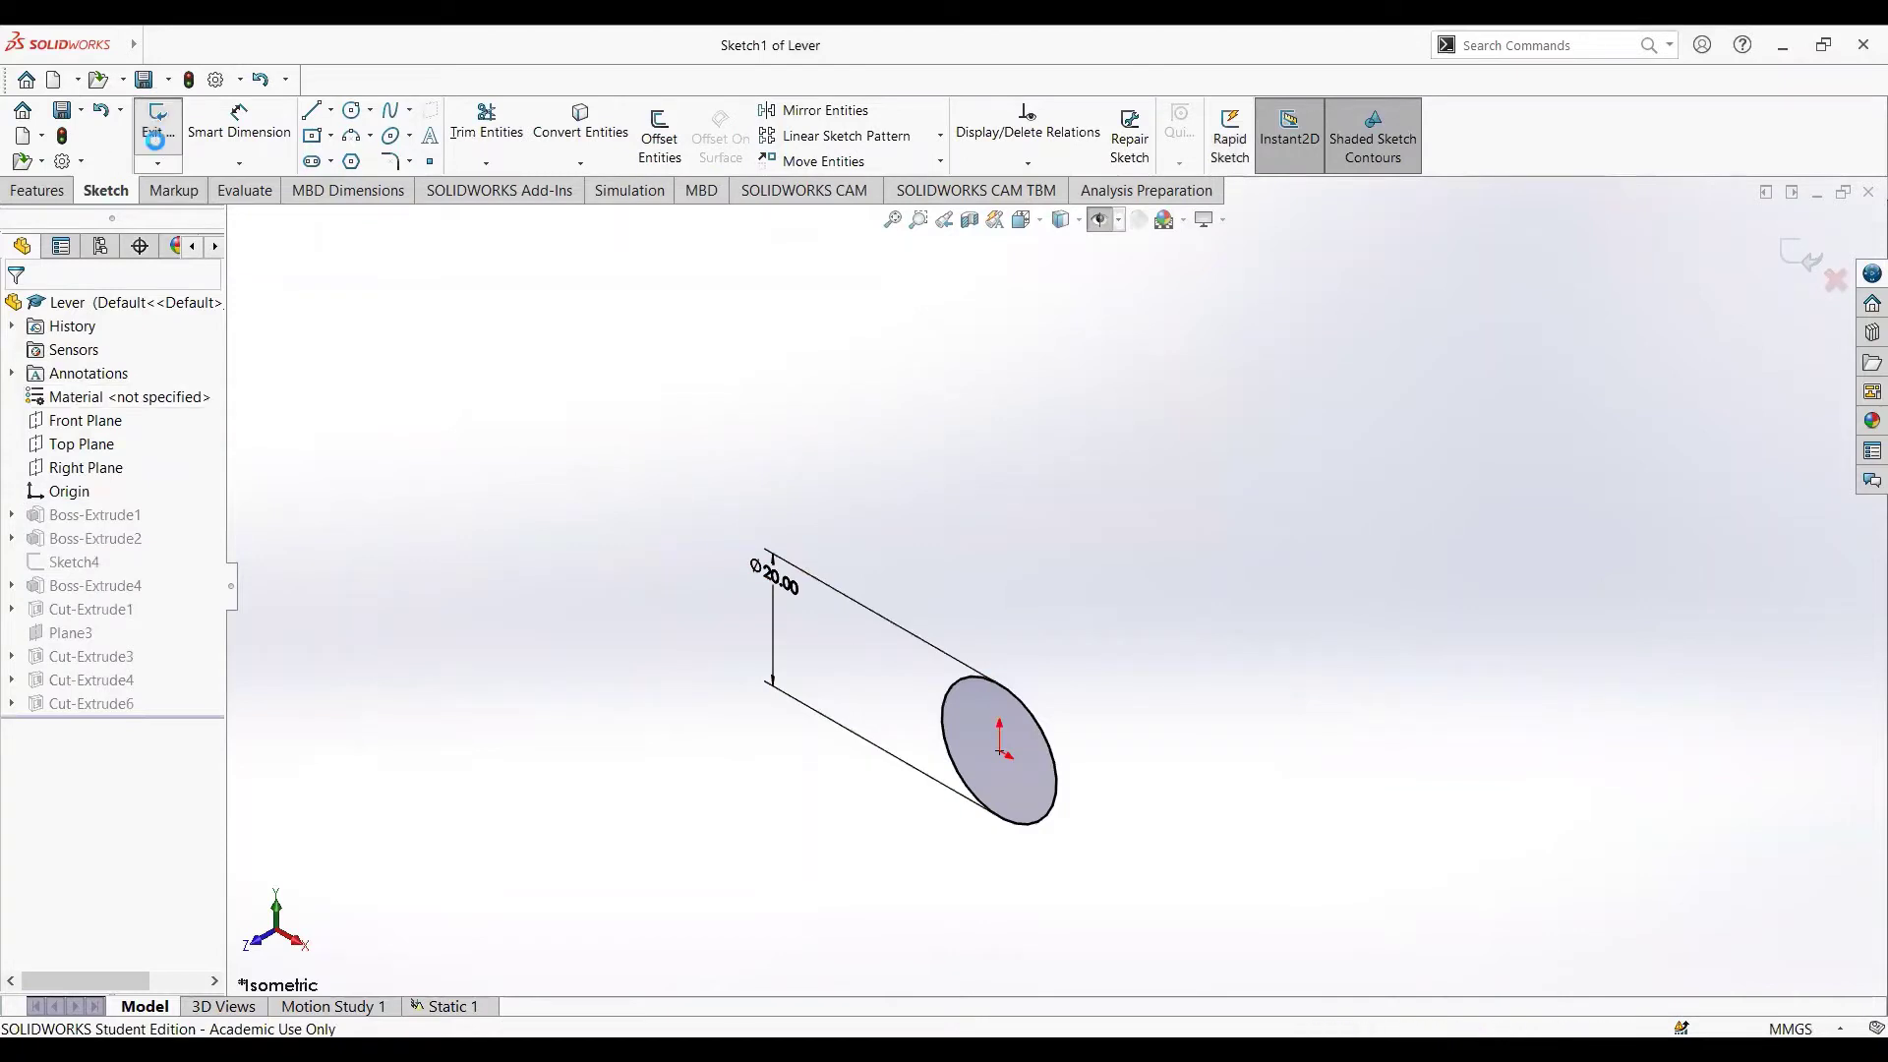
{"action": "left_click", "coordinate": [154, 139]}
{"action": "left_click", "coordinate": [118, 539]}
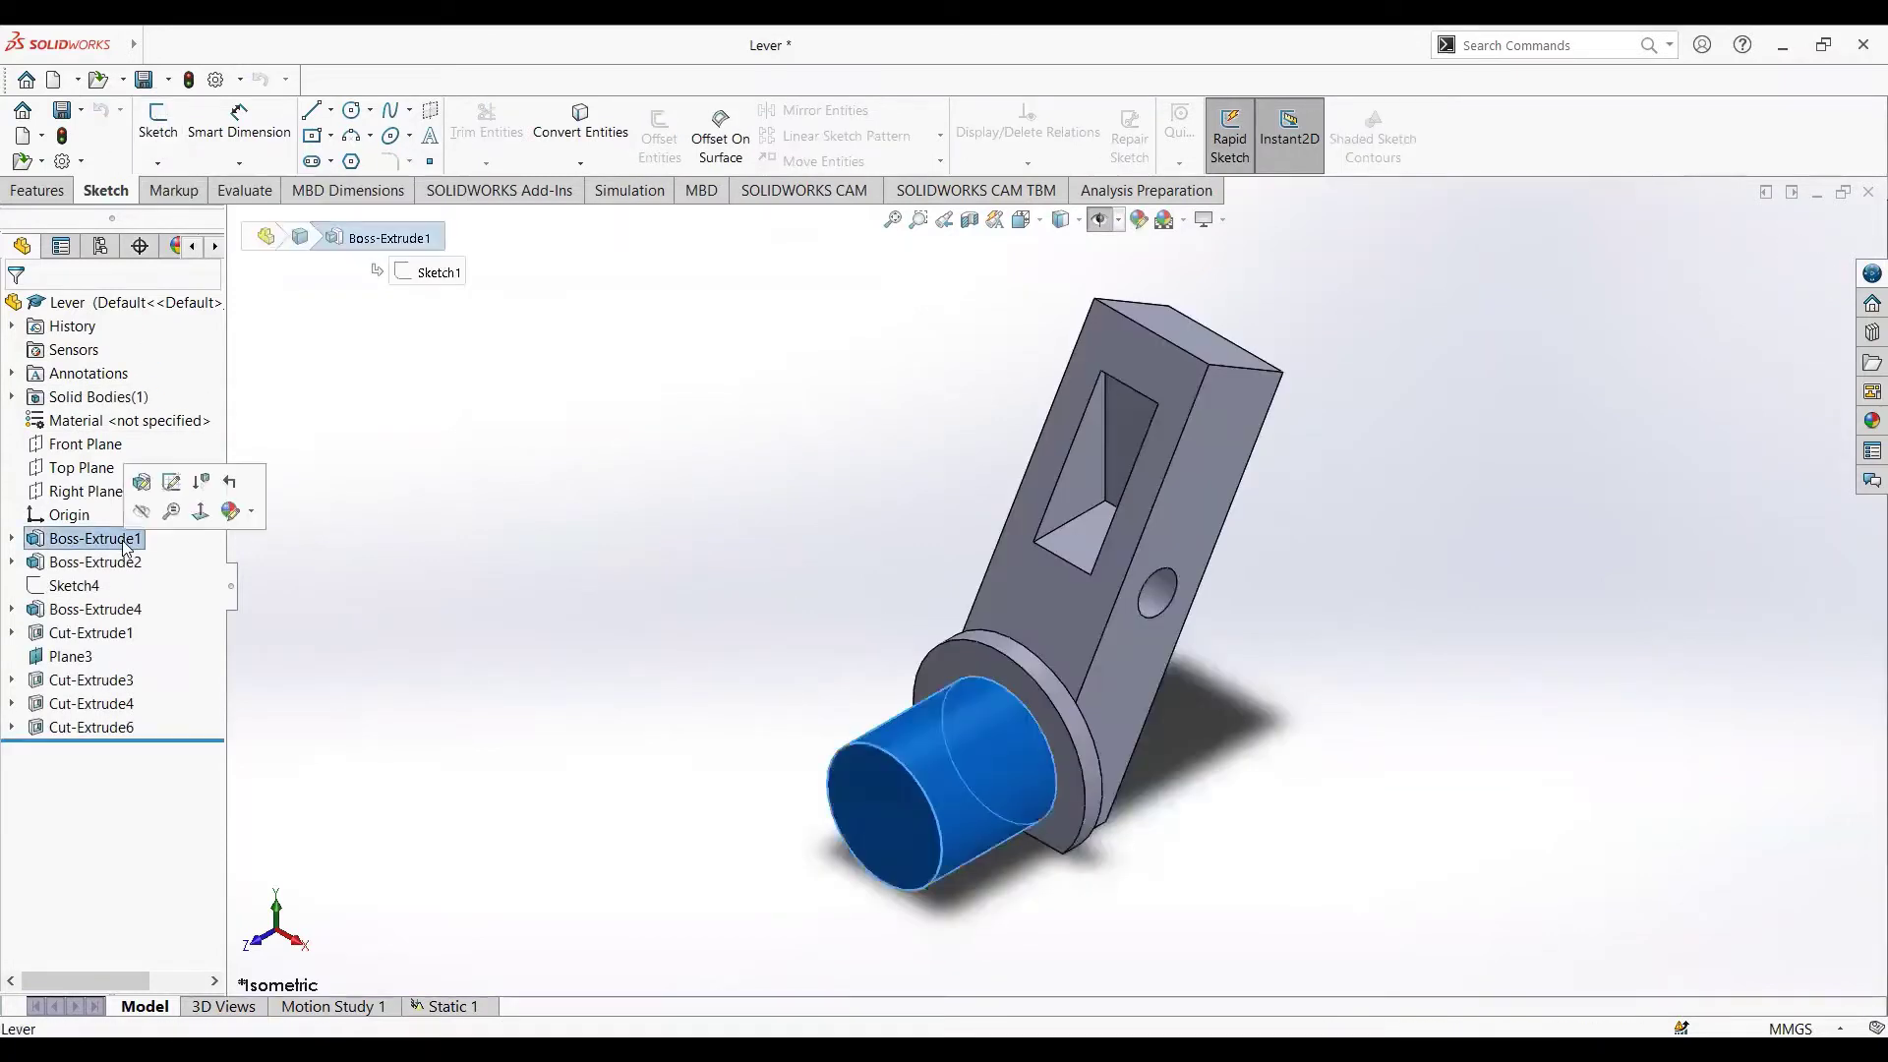
{"action": "left_click", "coordinate": [140, 489]}
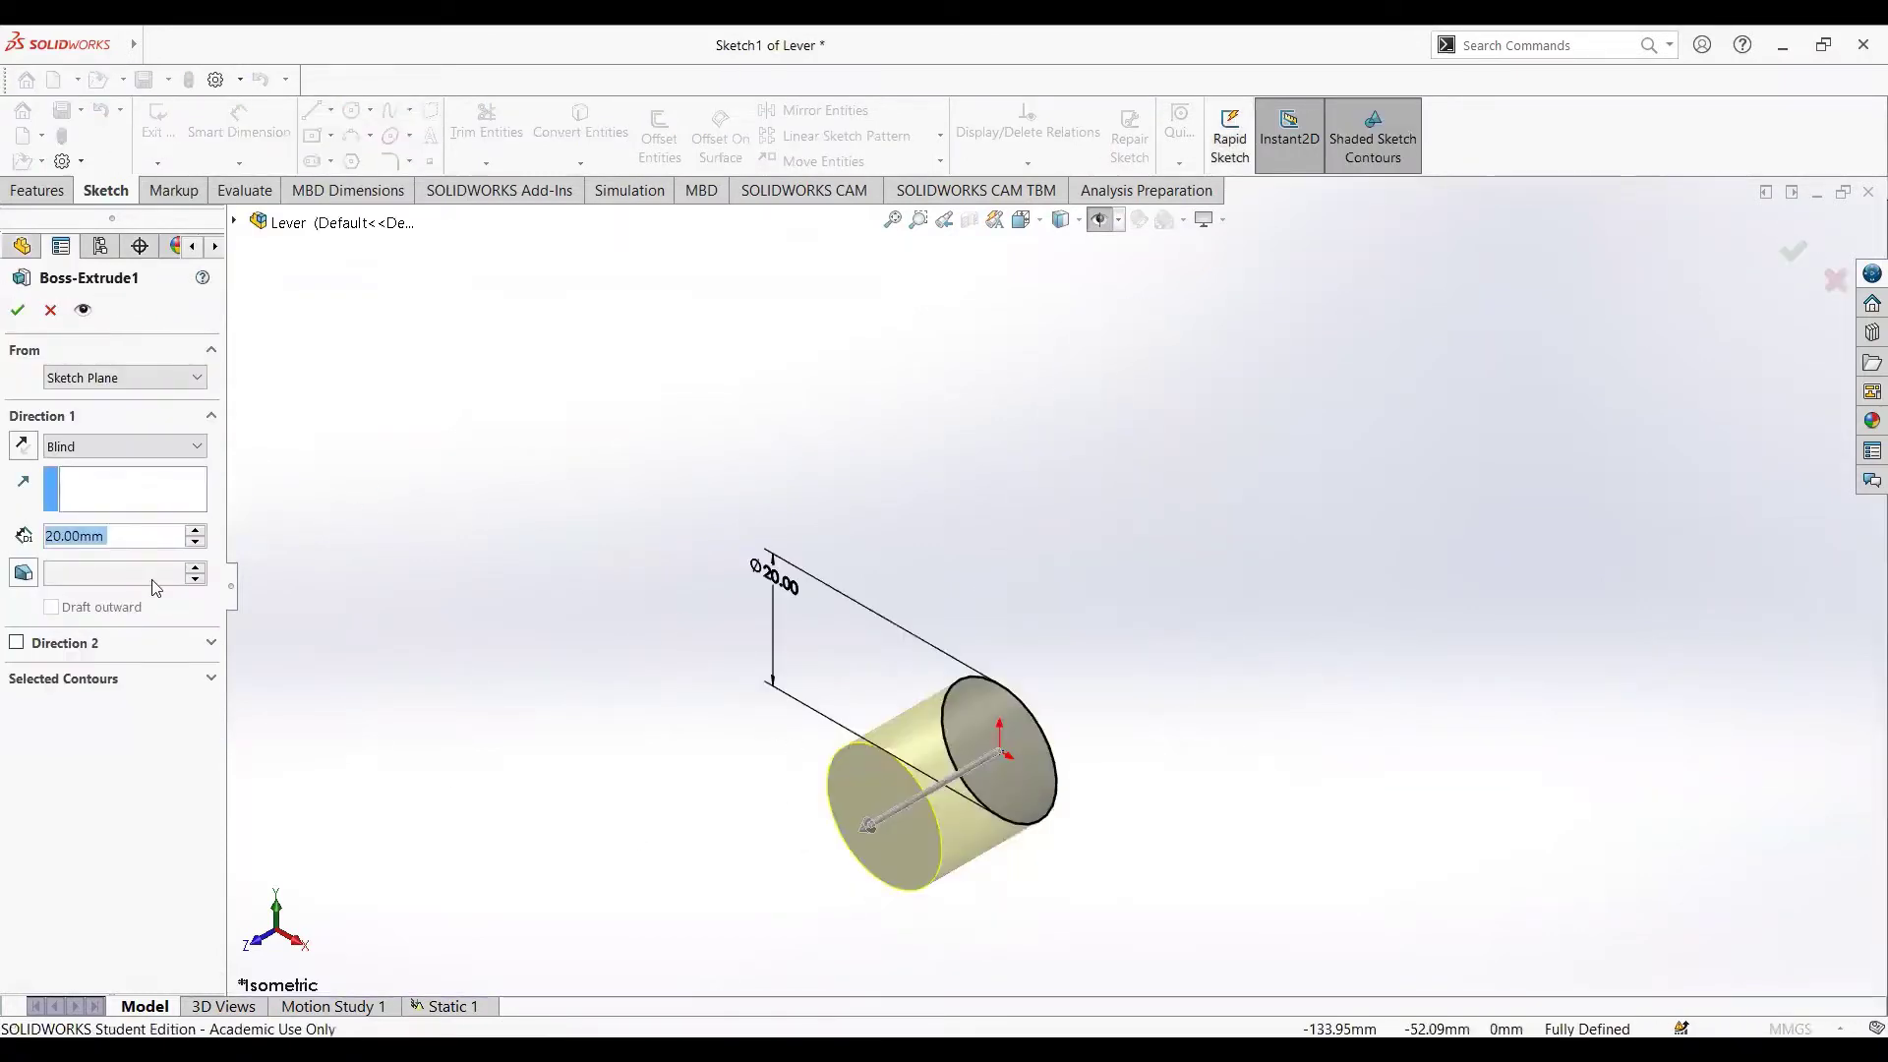
{"action": "left_click", "coordinate": [18, 311]}
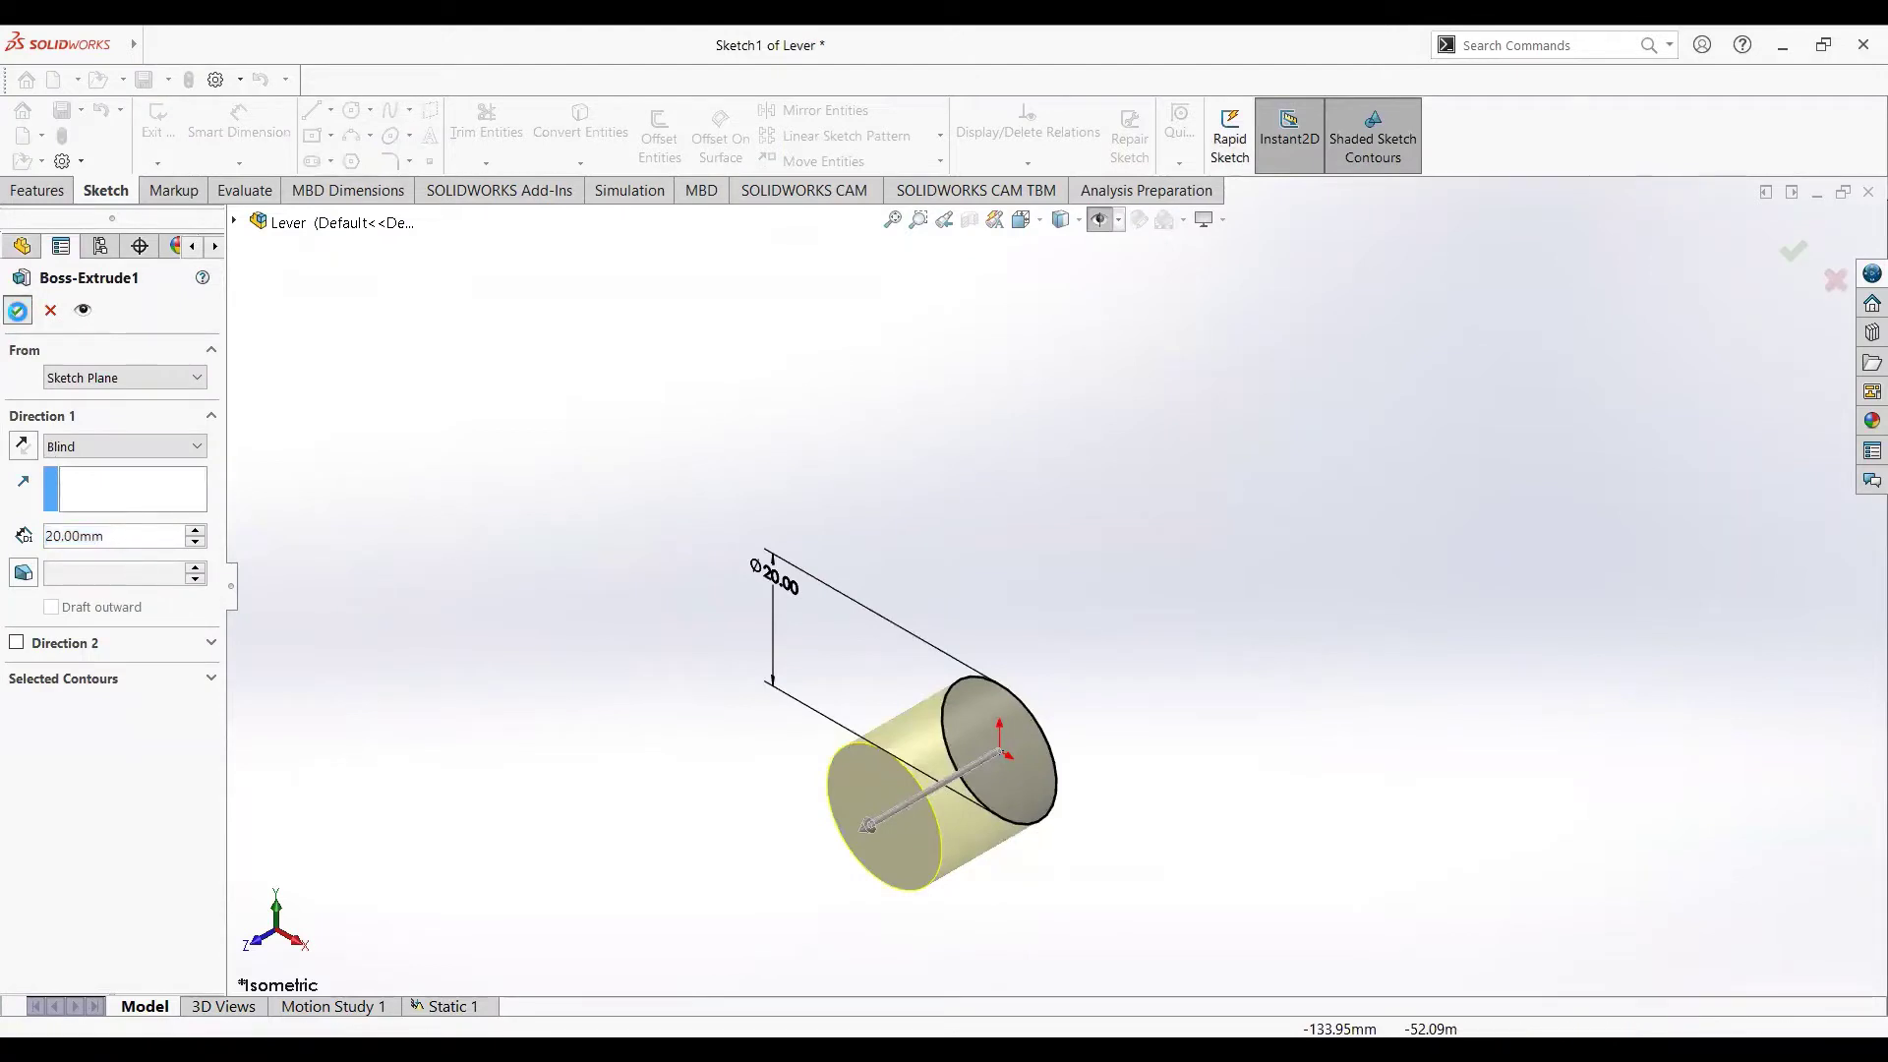
- Review the sketch and extrusion settings of the circular flange, Boss-Extrude2, and close both without changes
{"action": "left_click", "coordinate": [87, 566]}
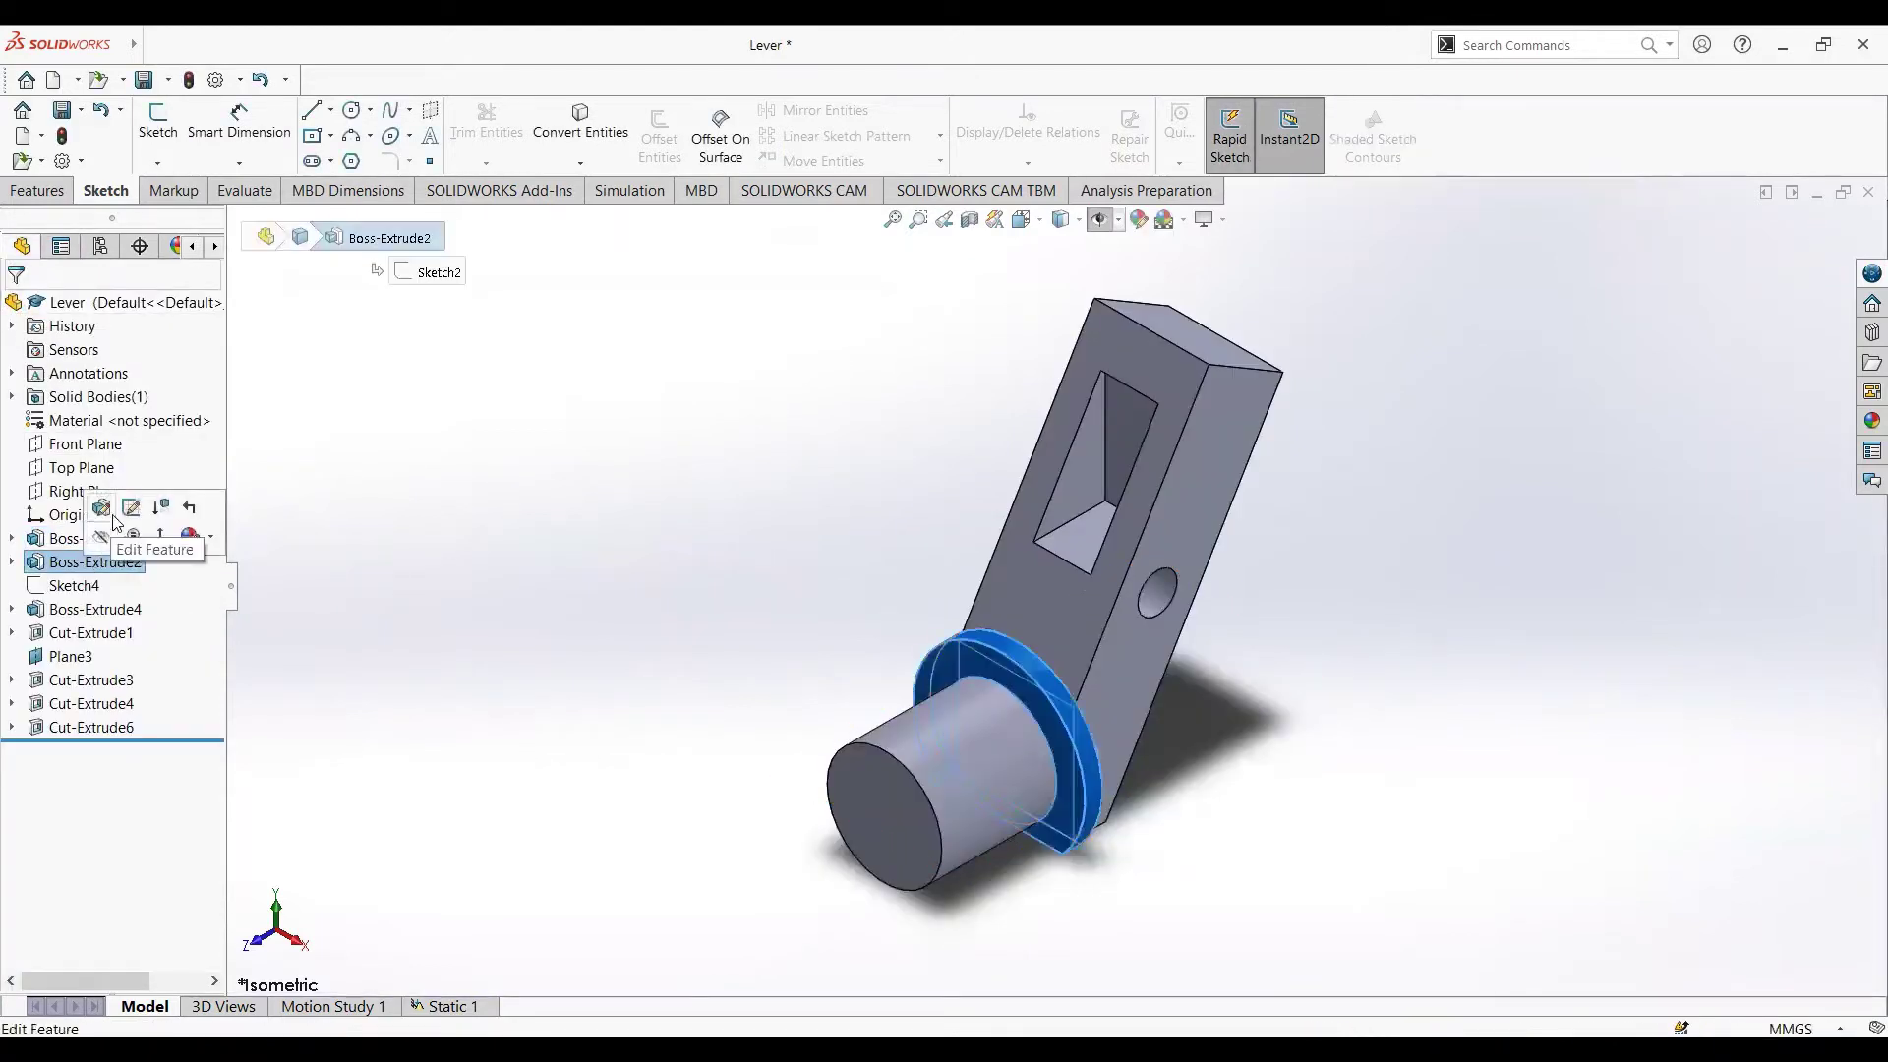
{"action": "left_click", "coordinate": [128, 514]}
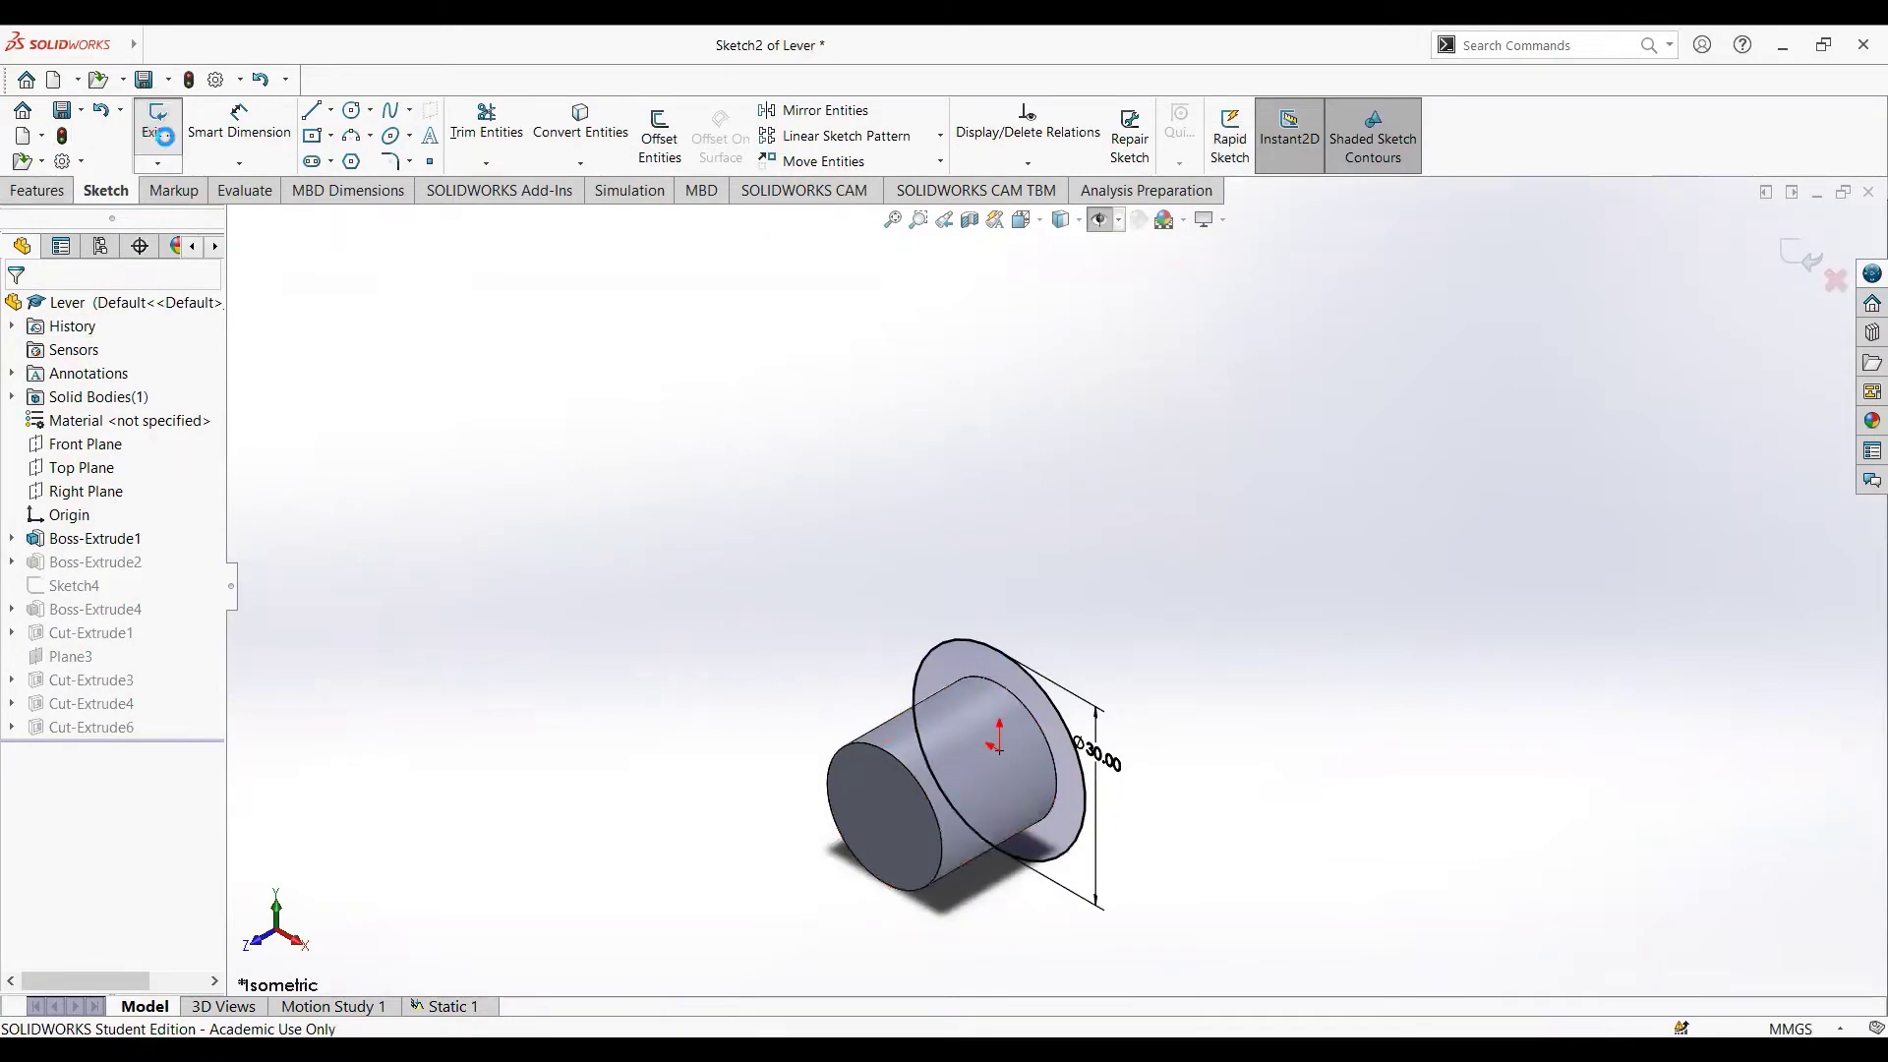
{"action": "left_click", "coordinate": [159, 122]}
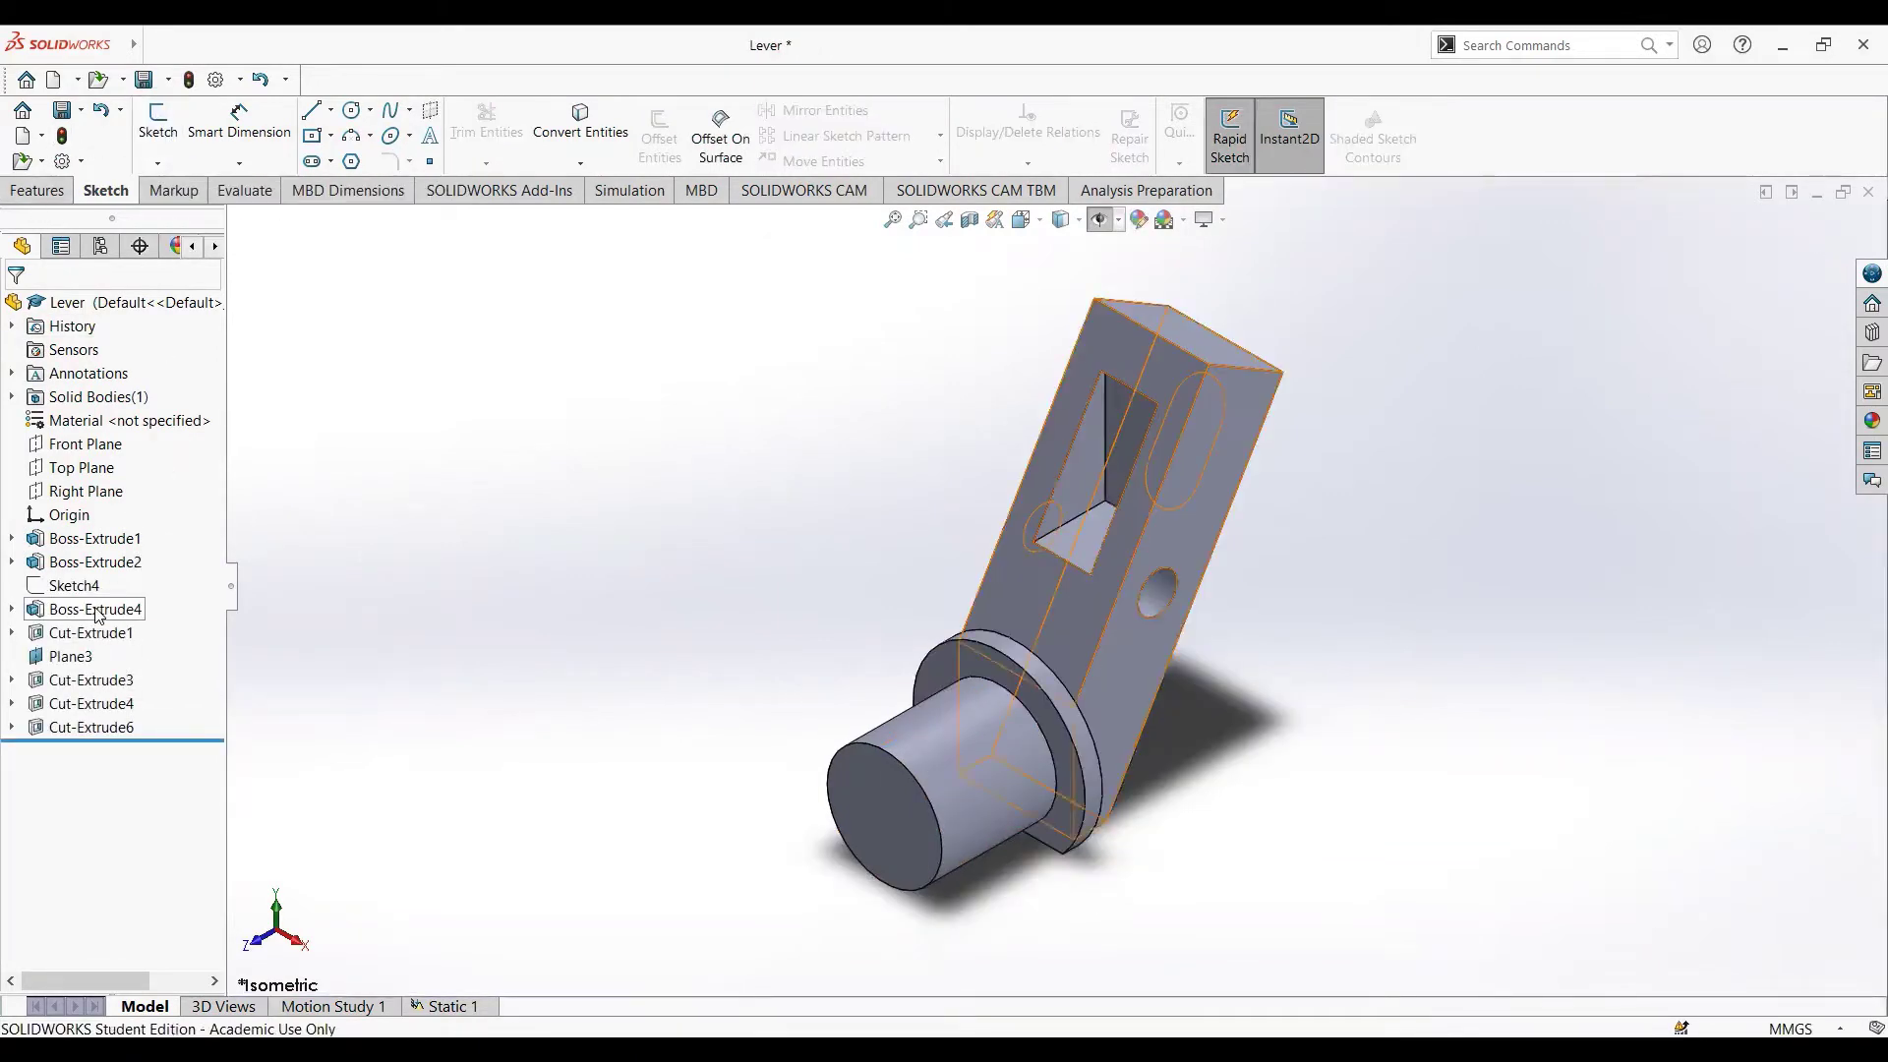
{"action": "left_click", "coordinate": [95, 562]}
{"action": "left_click", "coordinate": [98, 504]}
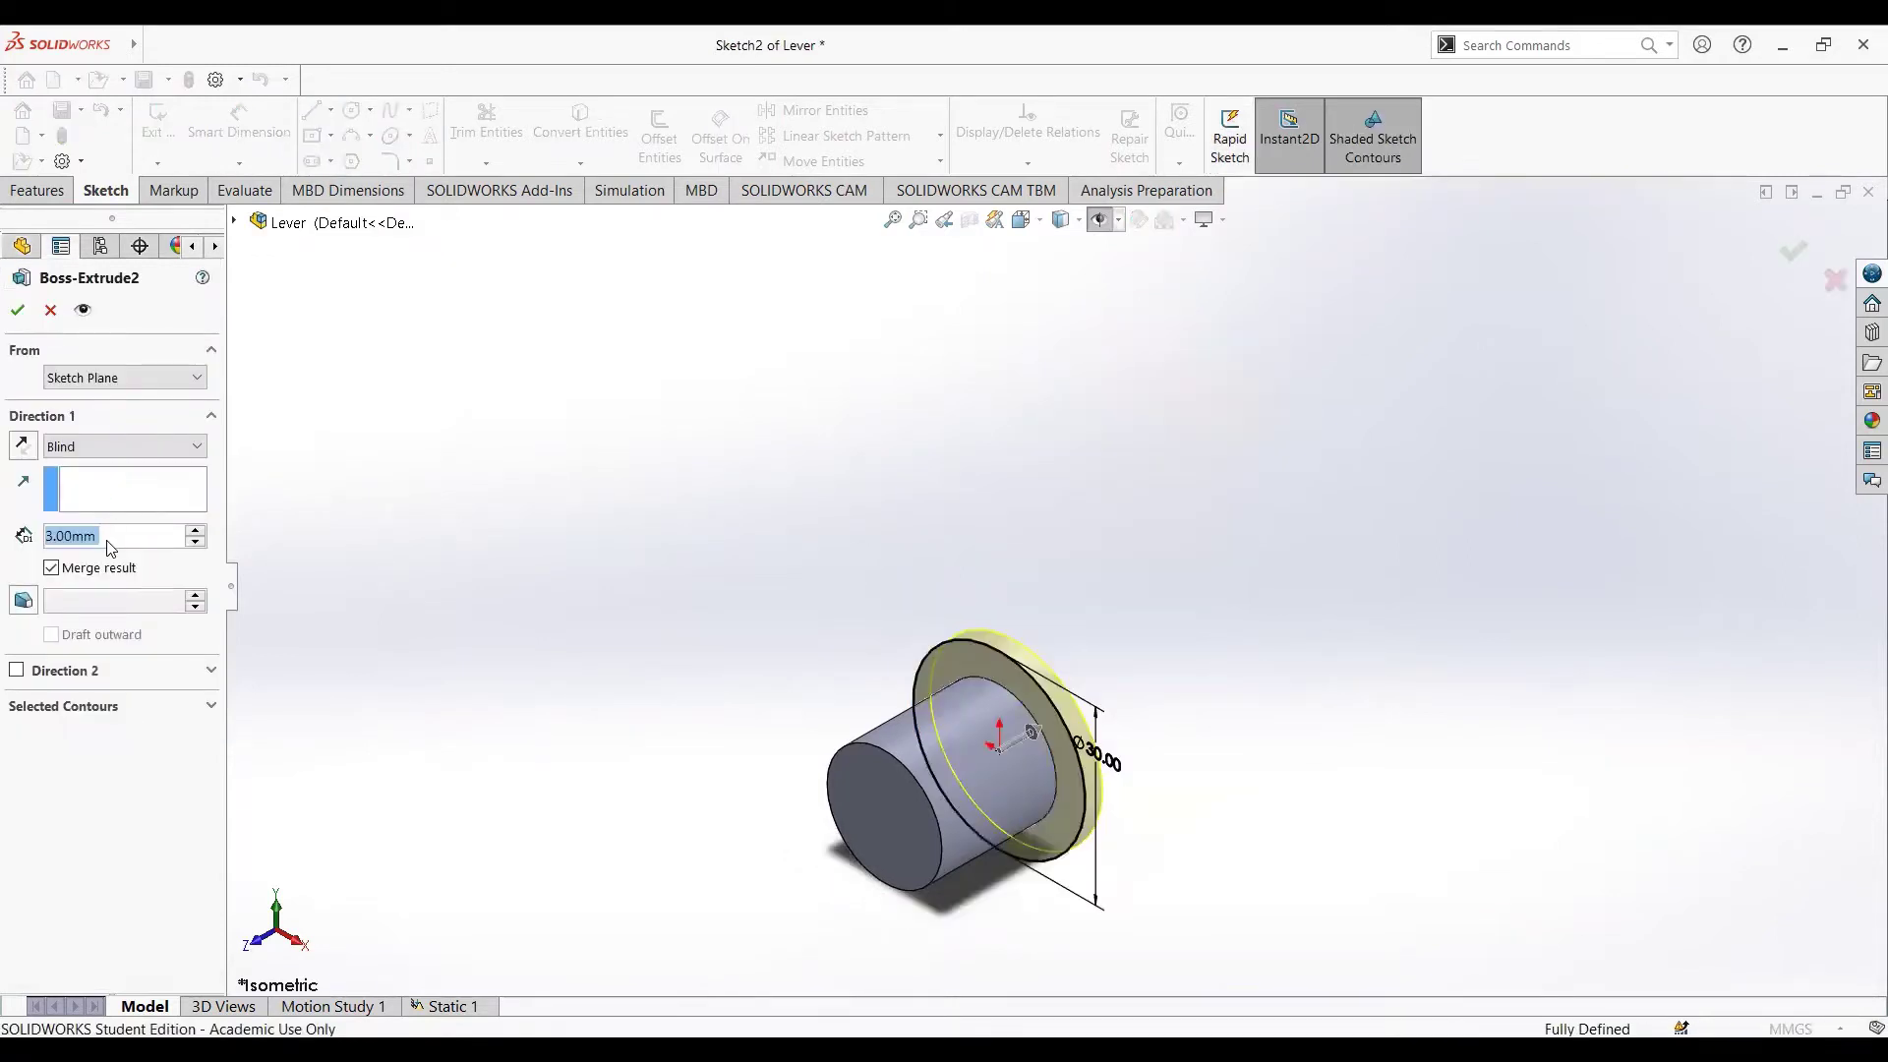
{"action": "left_click", "coordinate": [18, 310]}
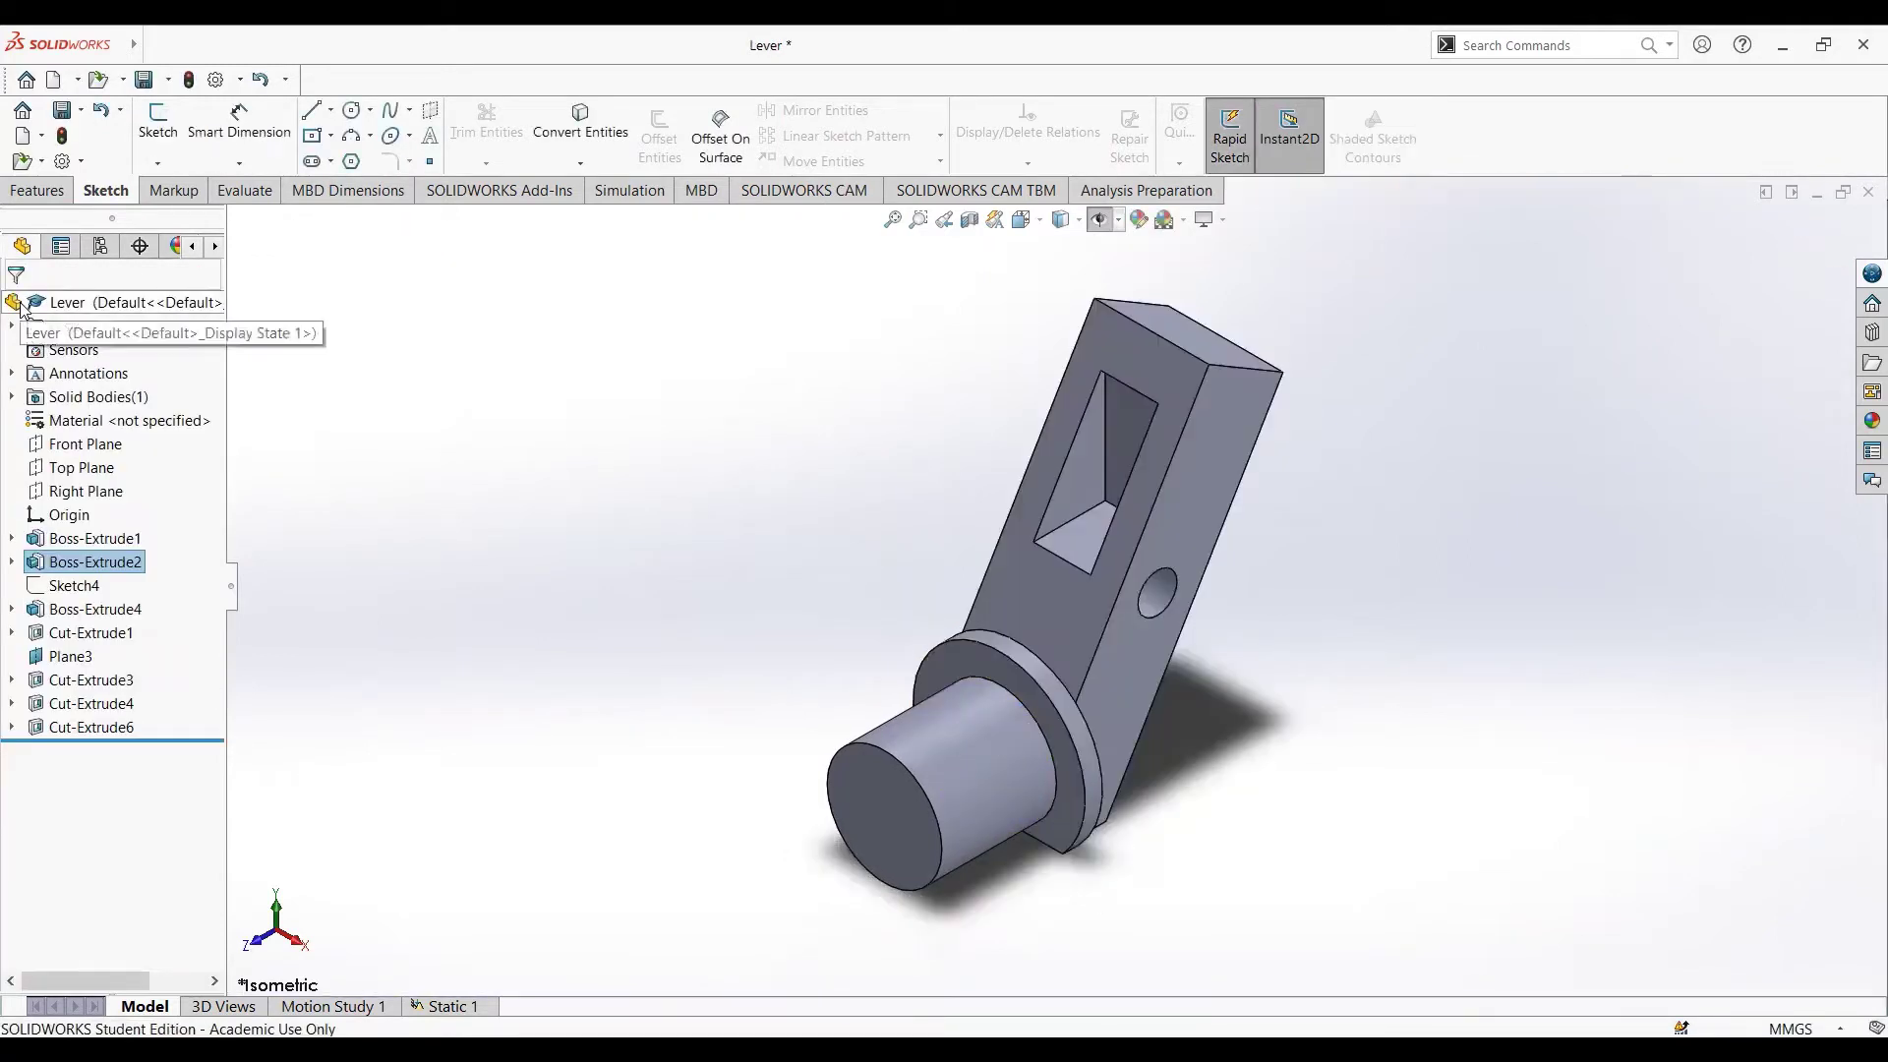
- Open Sketch4 on the flange's back face, inspect its geometry and dimension from the side, and exit the sketch
{"action": "left_click", "coordinate": [82, 588]}
{"action": "left_click", "coordinate": [98, 524]}
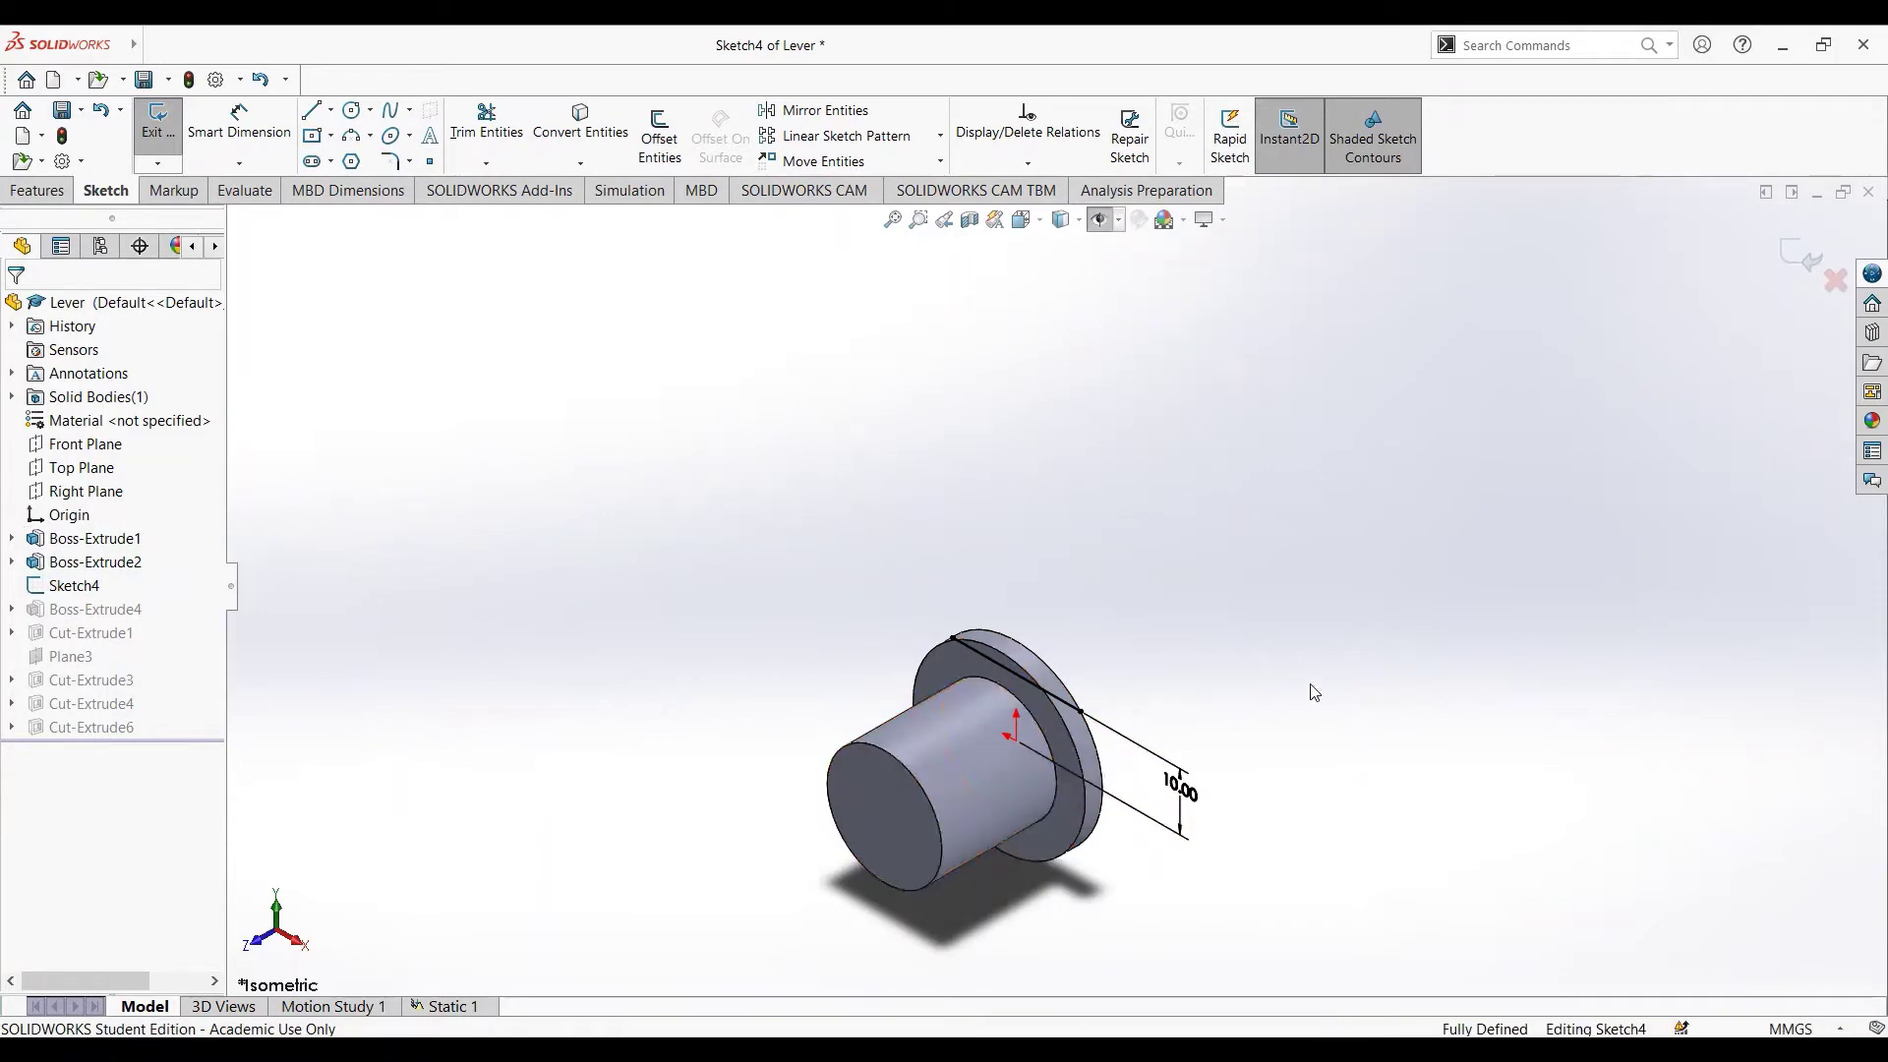
{"action": "middle_click_drag", "start_coordinate": [1313, 691], "coordinate": [648, 910]}
{"action": "key", "text": "ctrl+4"}
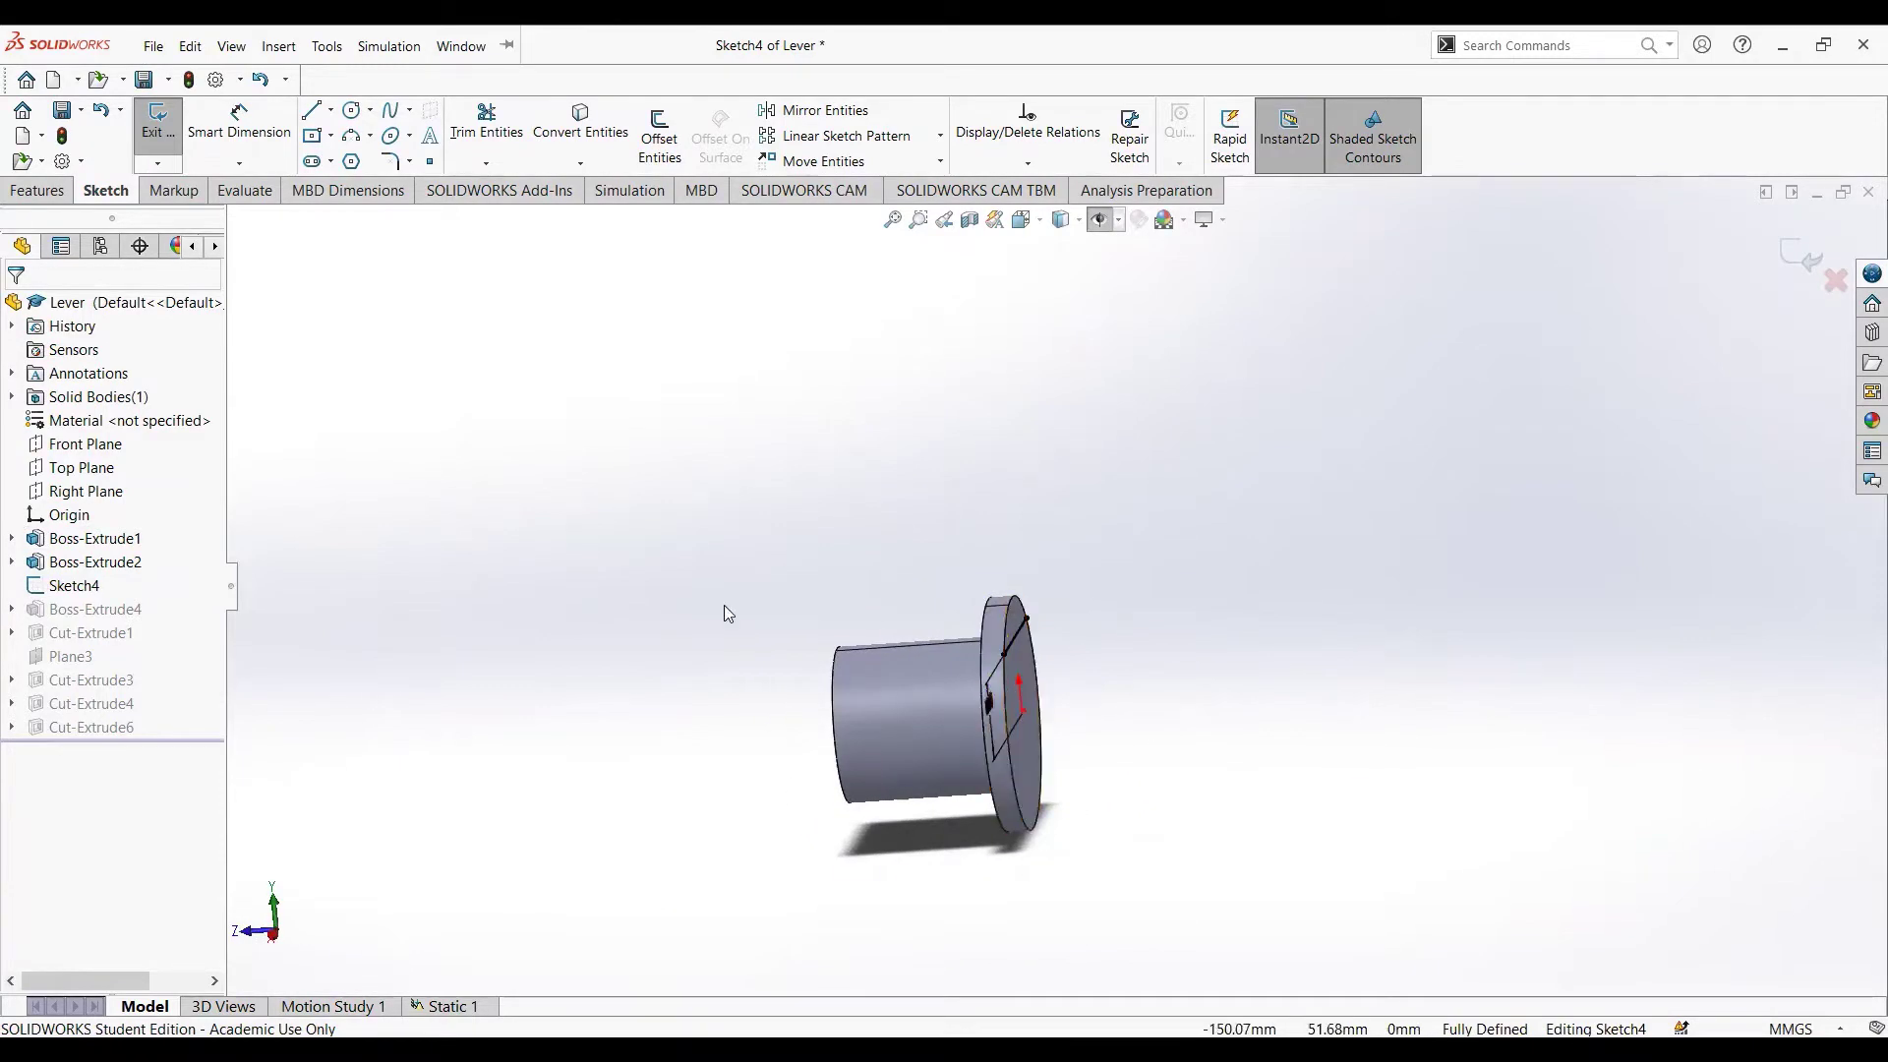
{"action": "left_click", "coordinate": [155, 142]}
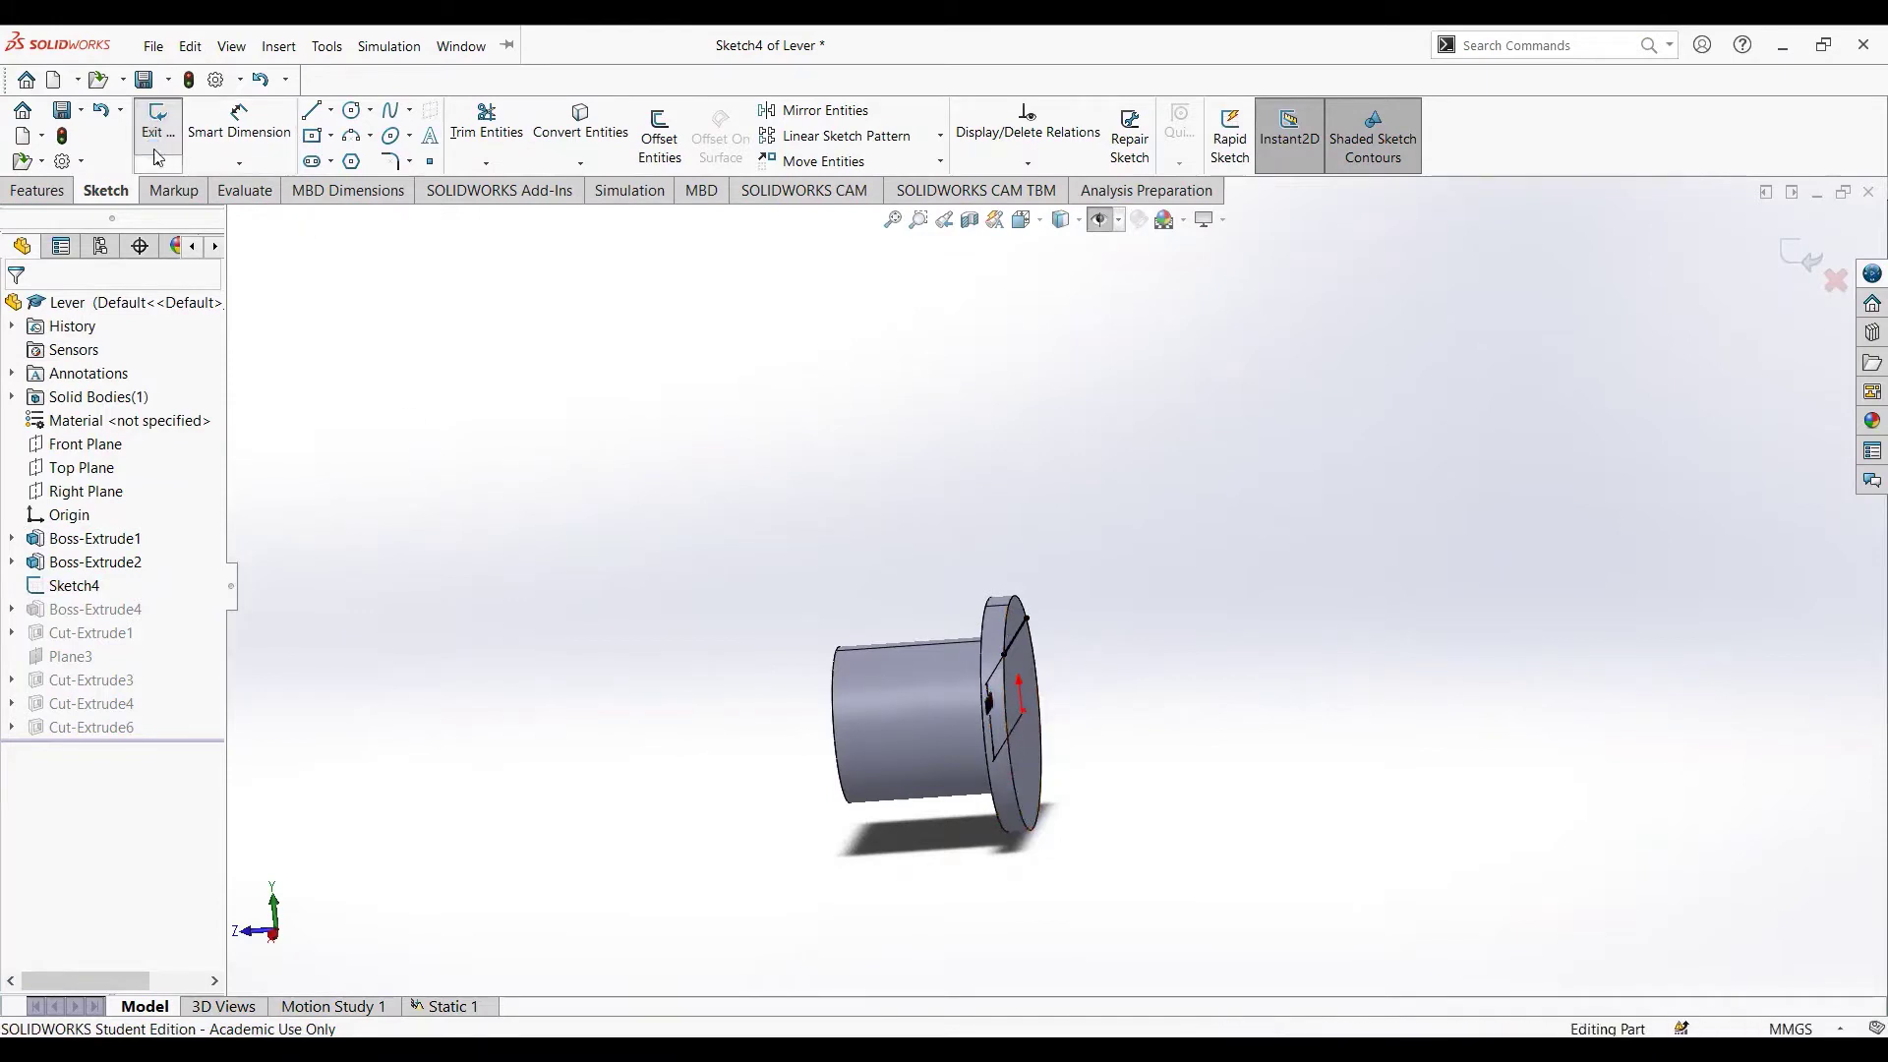
- Review the profile sketch and extrusion settings of the inclined arm, Boss-Extrude4, and close both without changes
{"action": "left_click", "coordinate": [130, 607]}
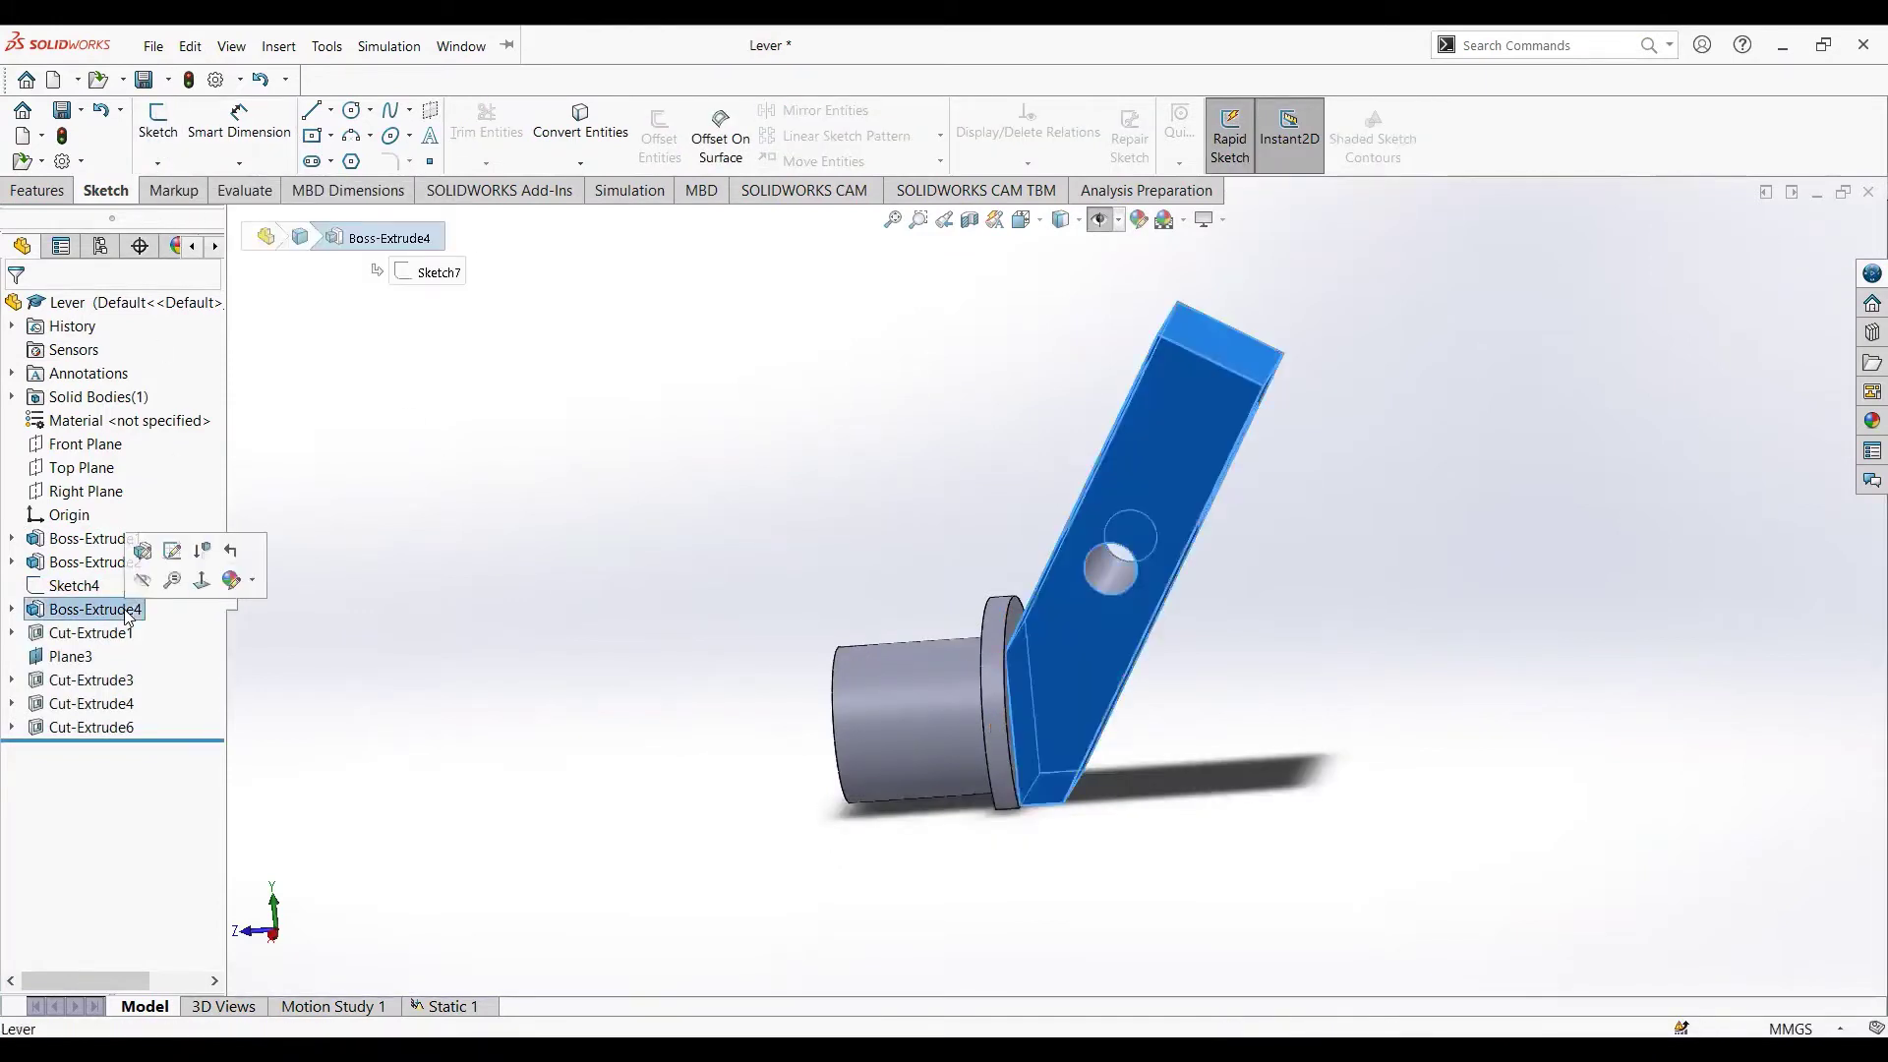
{"action": "left_click", "coordinate": [167, 557]}
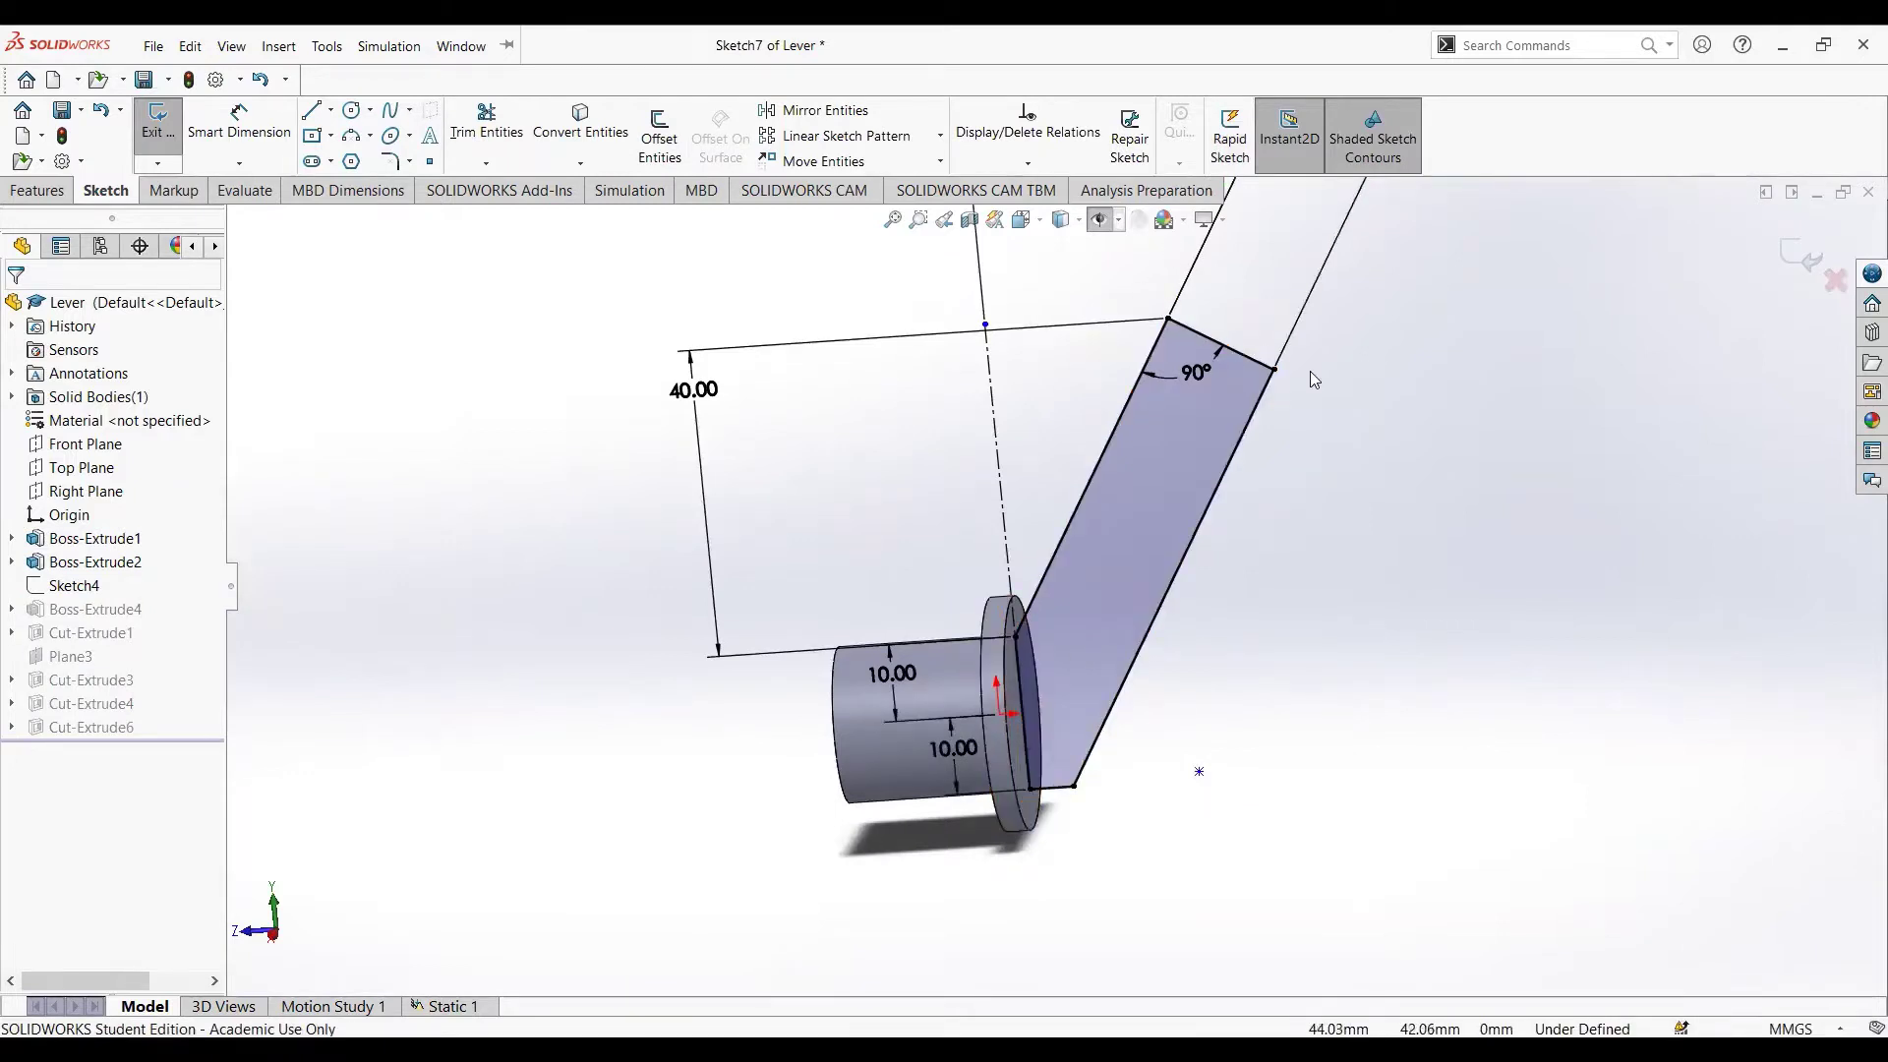
{"action": "key", "text": "f"}
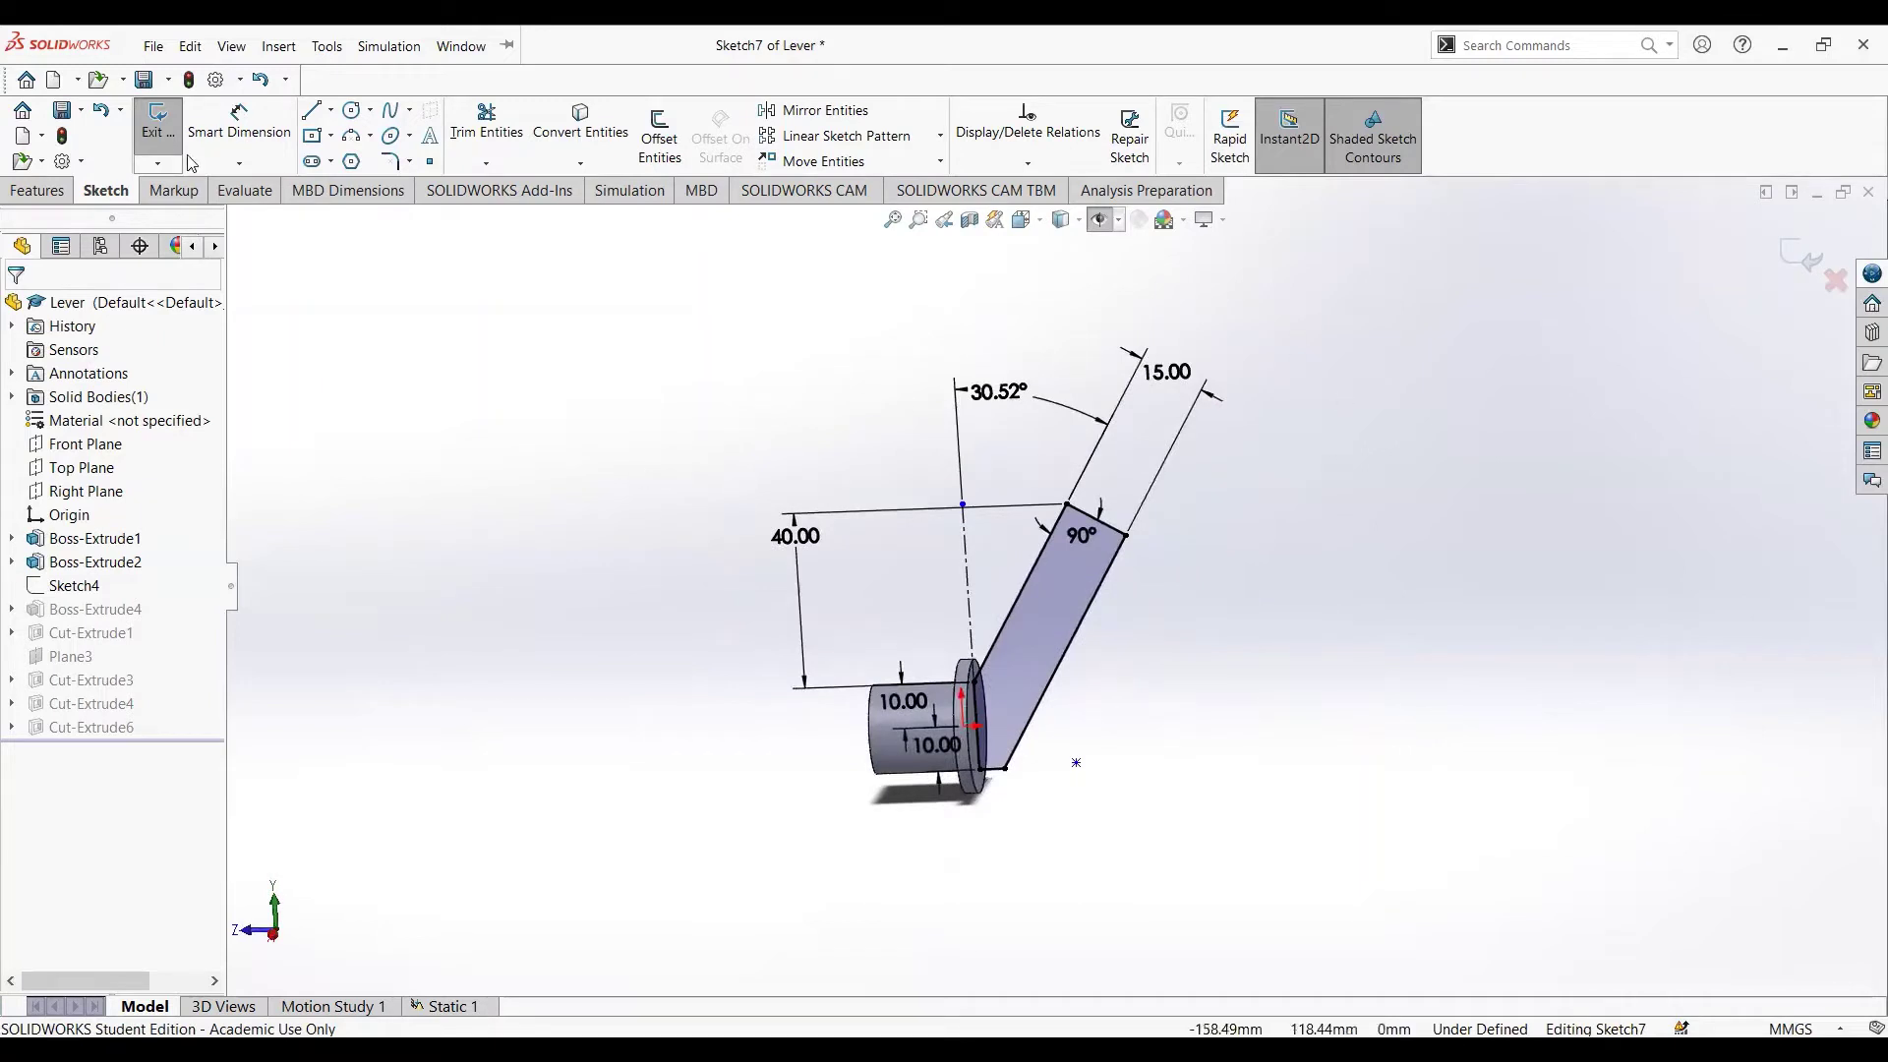
{"action": "left_click", "coordinate": [158, 142]}
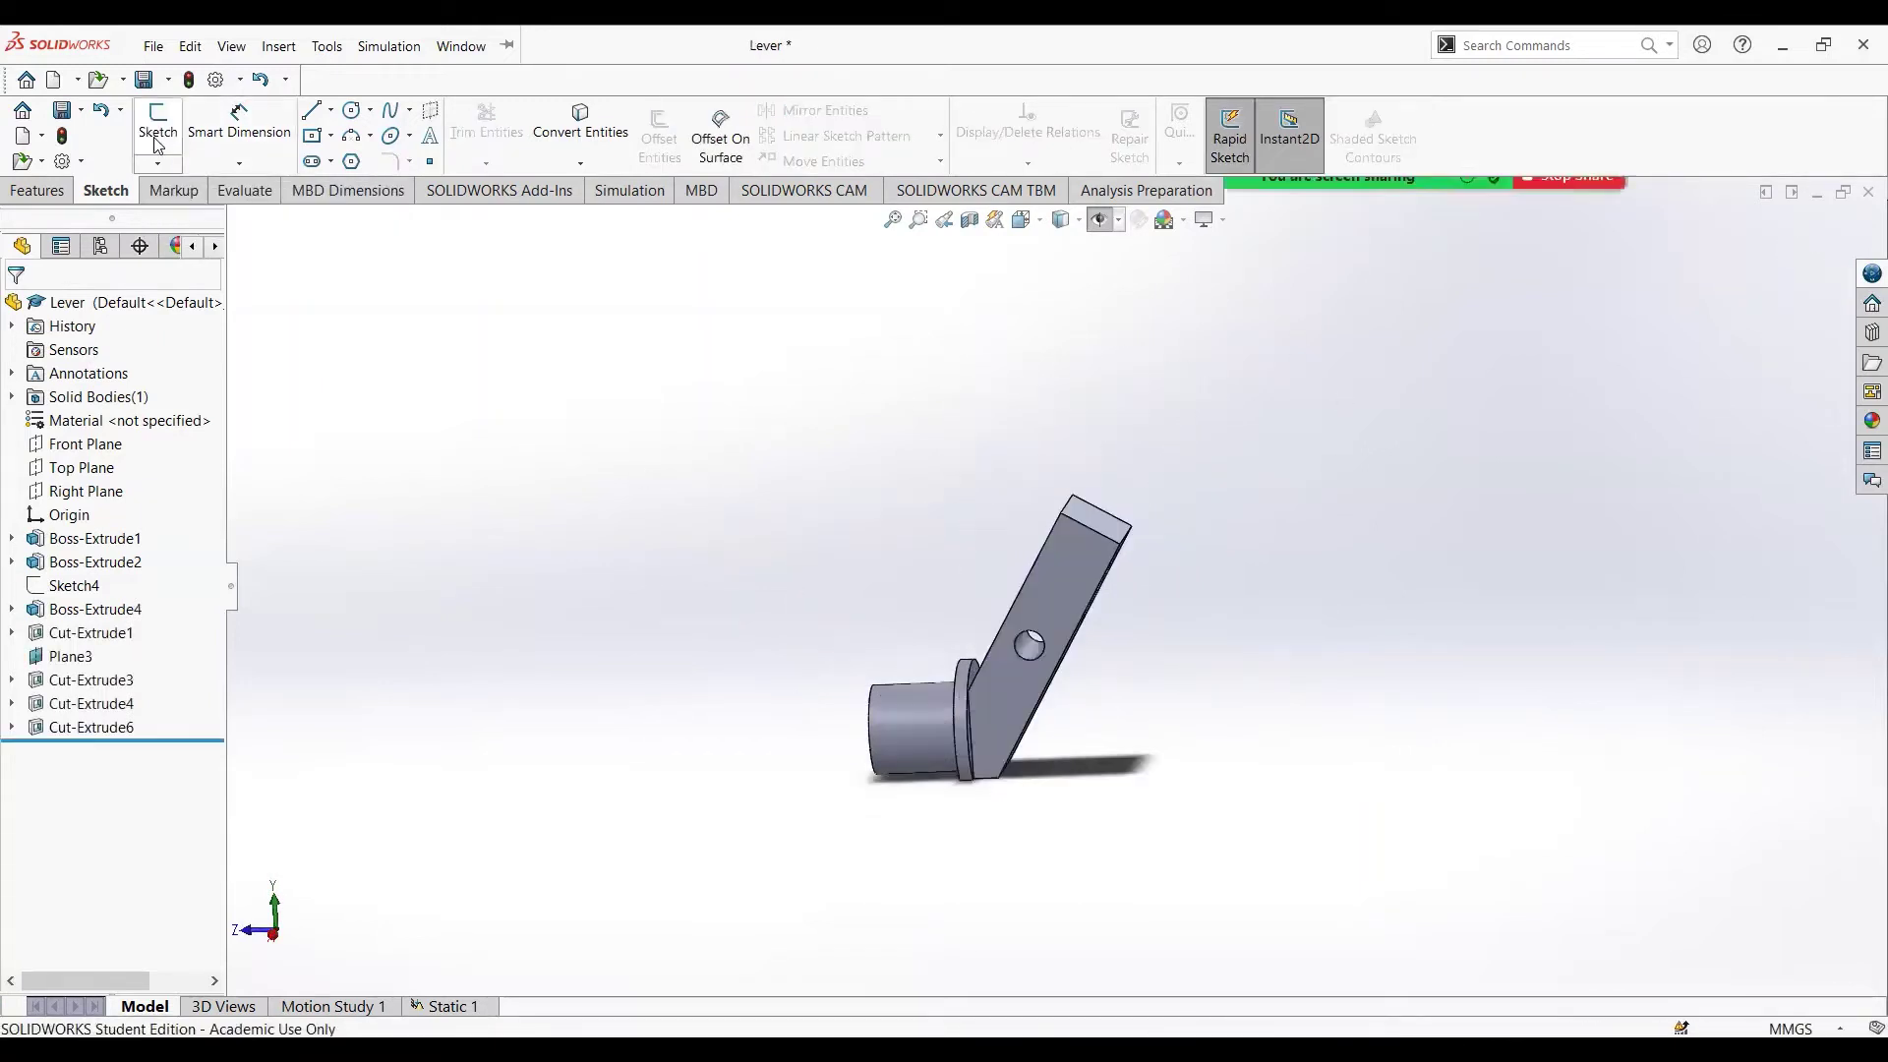
{"action": "left_click", "coordinate": [94, 609]}
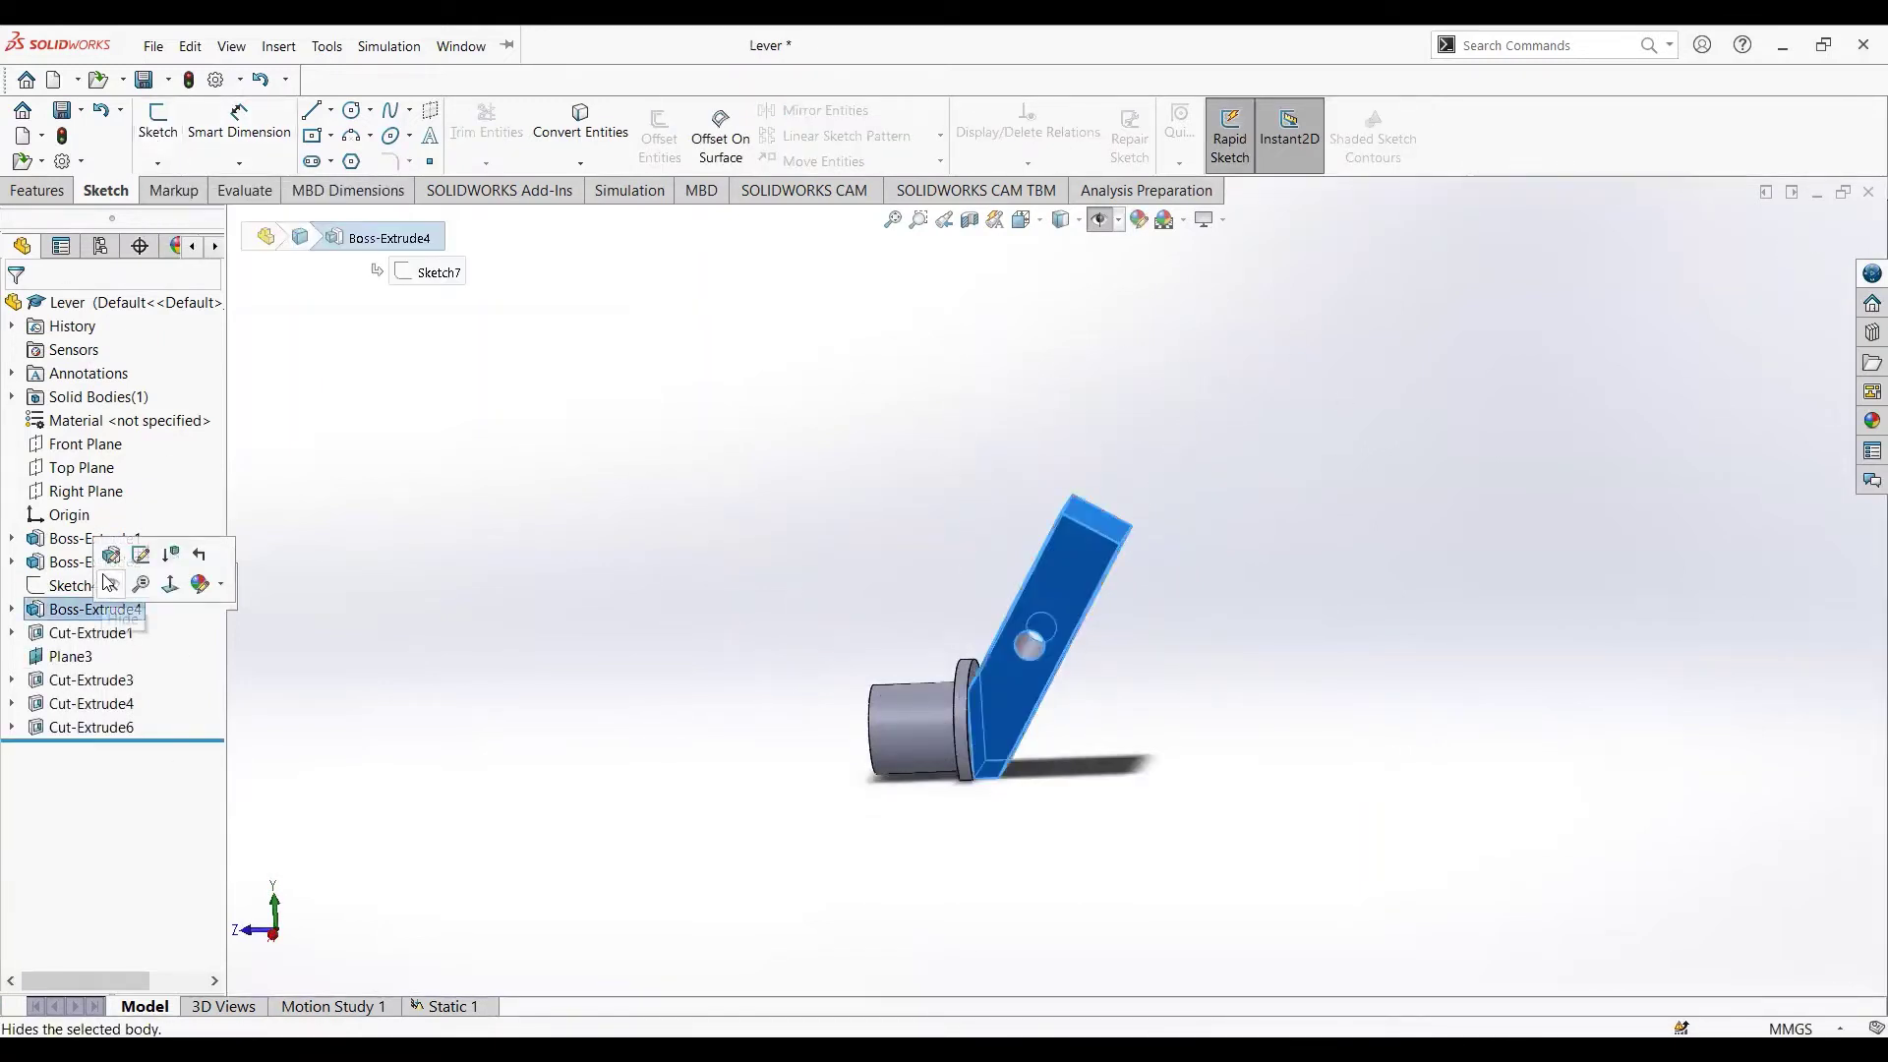
{"action": "left_click", "coordinate": [111, 554]}
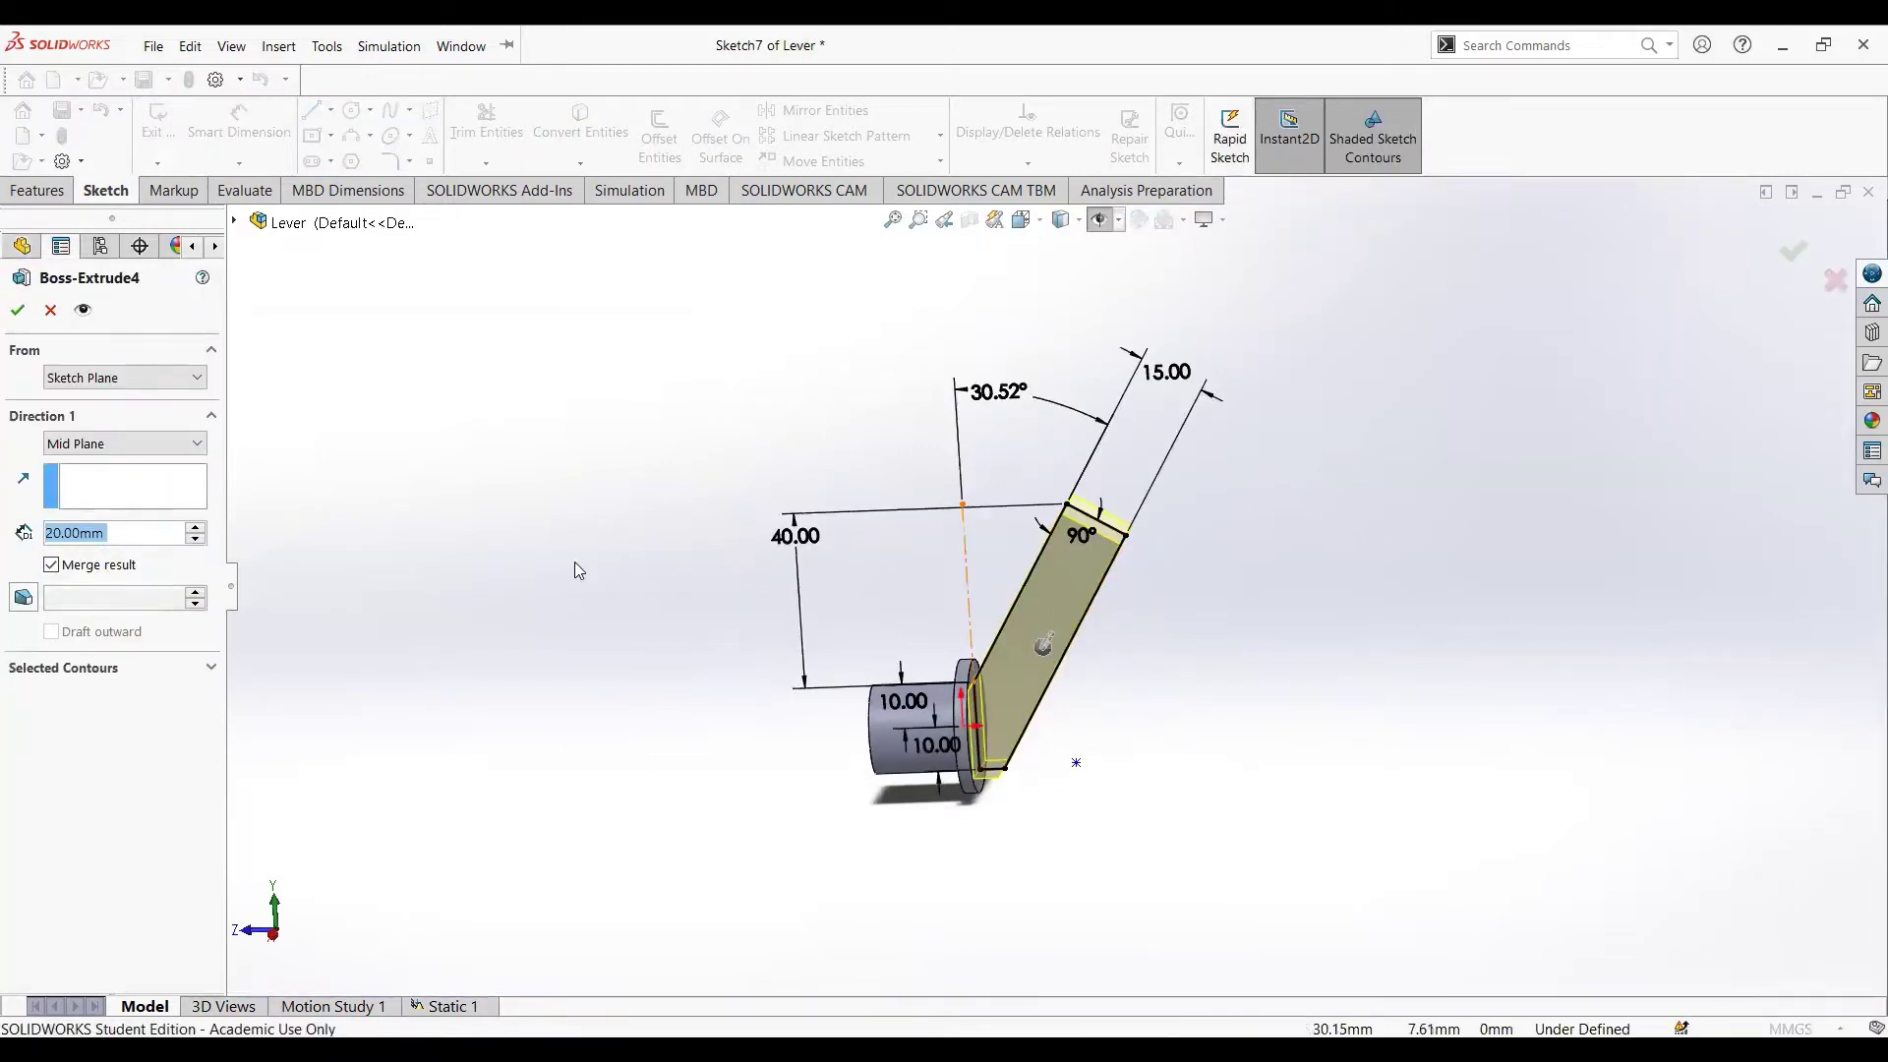
{"action": "left_click", "coordinate": [17, 310]}
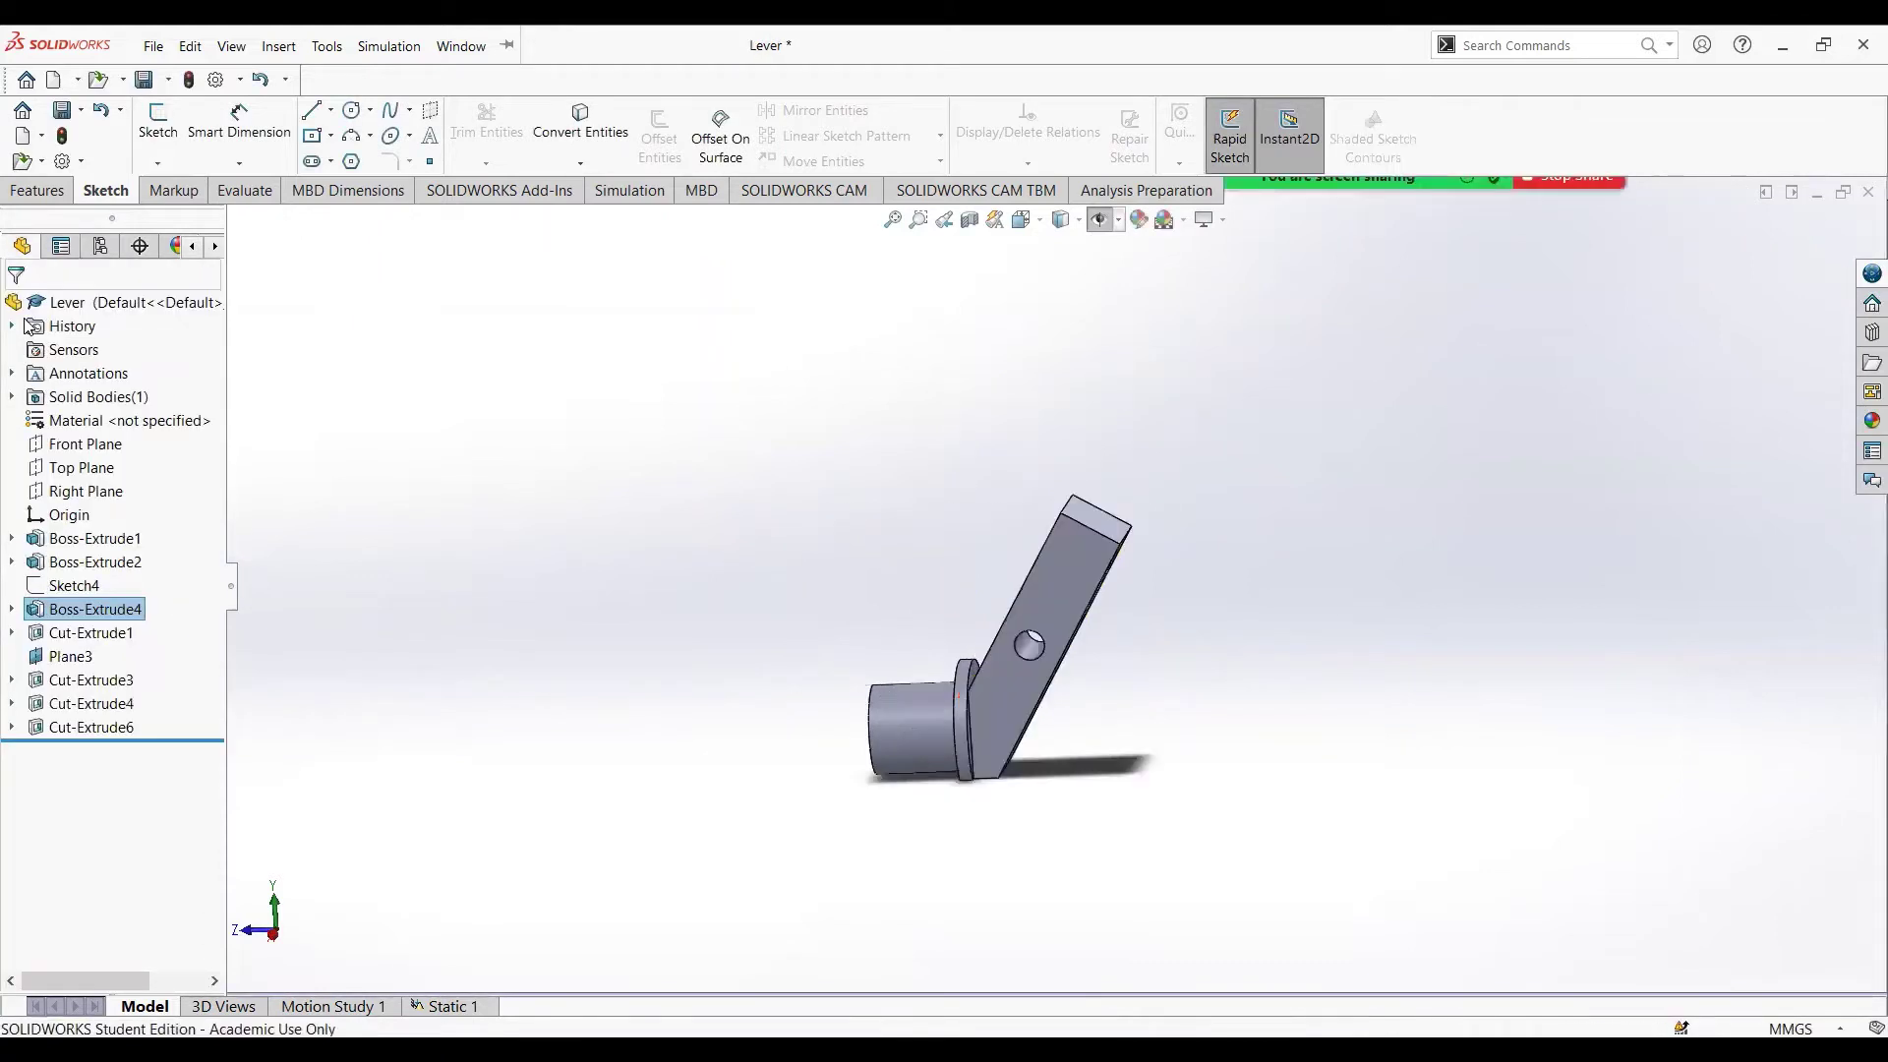
- Review the sketch and cut settings of the arm's rectangular pocket, Cut-Extrude1, and close both without changes
{"action": "left_click", "coordinate": [90, 633]}
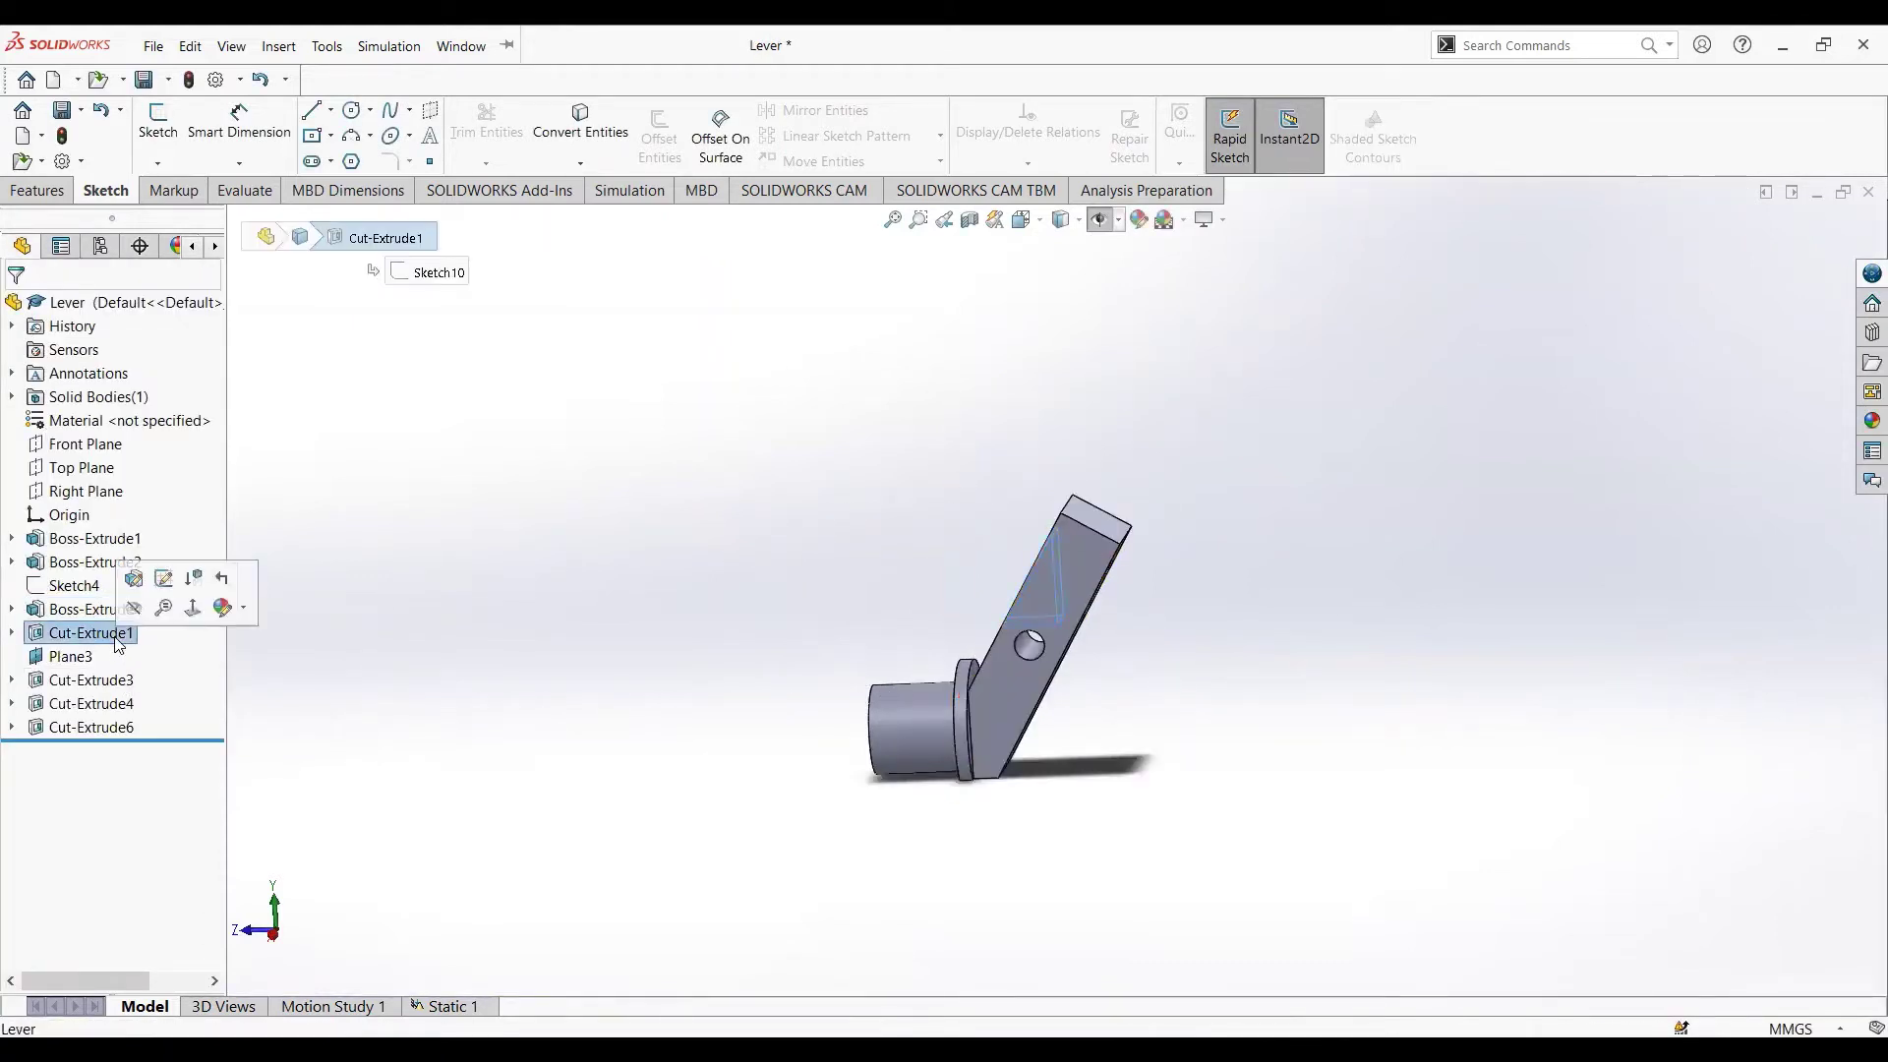
{"action": "left_click", "coordinate": [164, 580]}
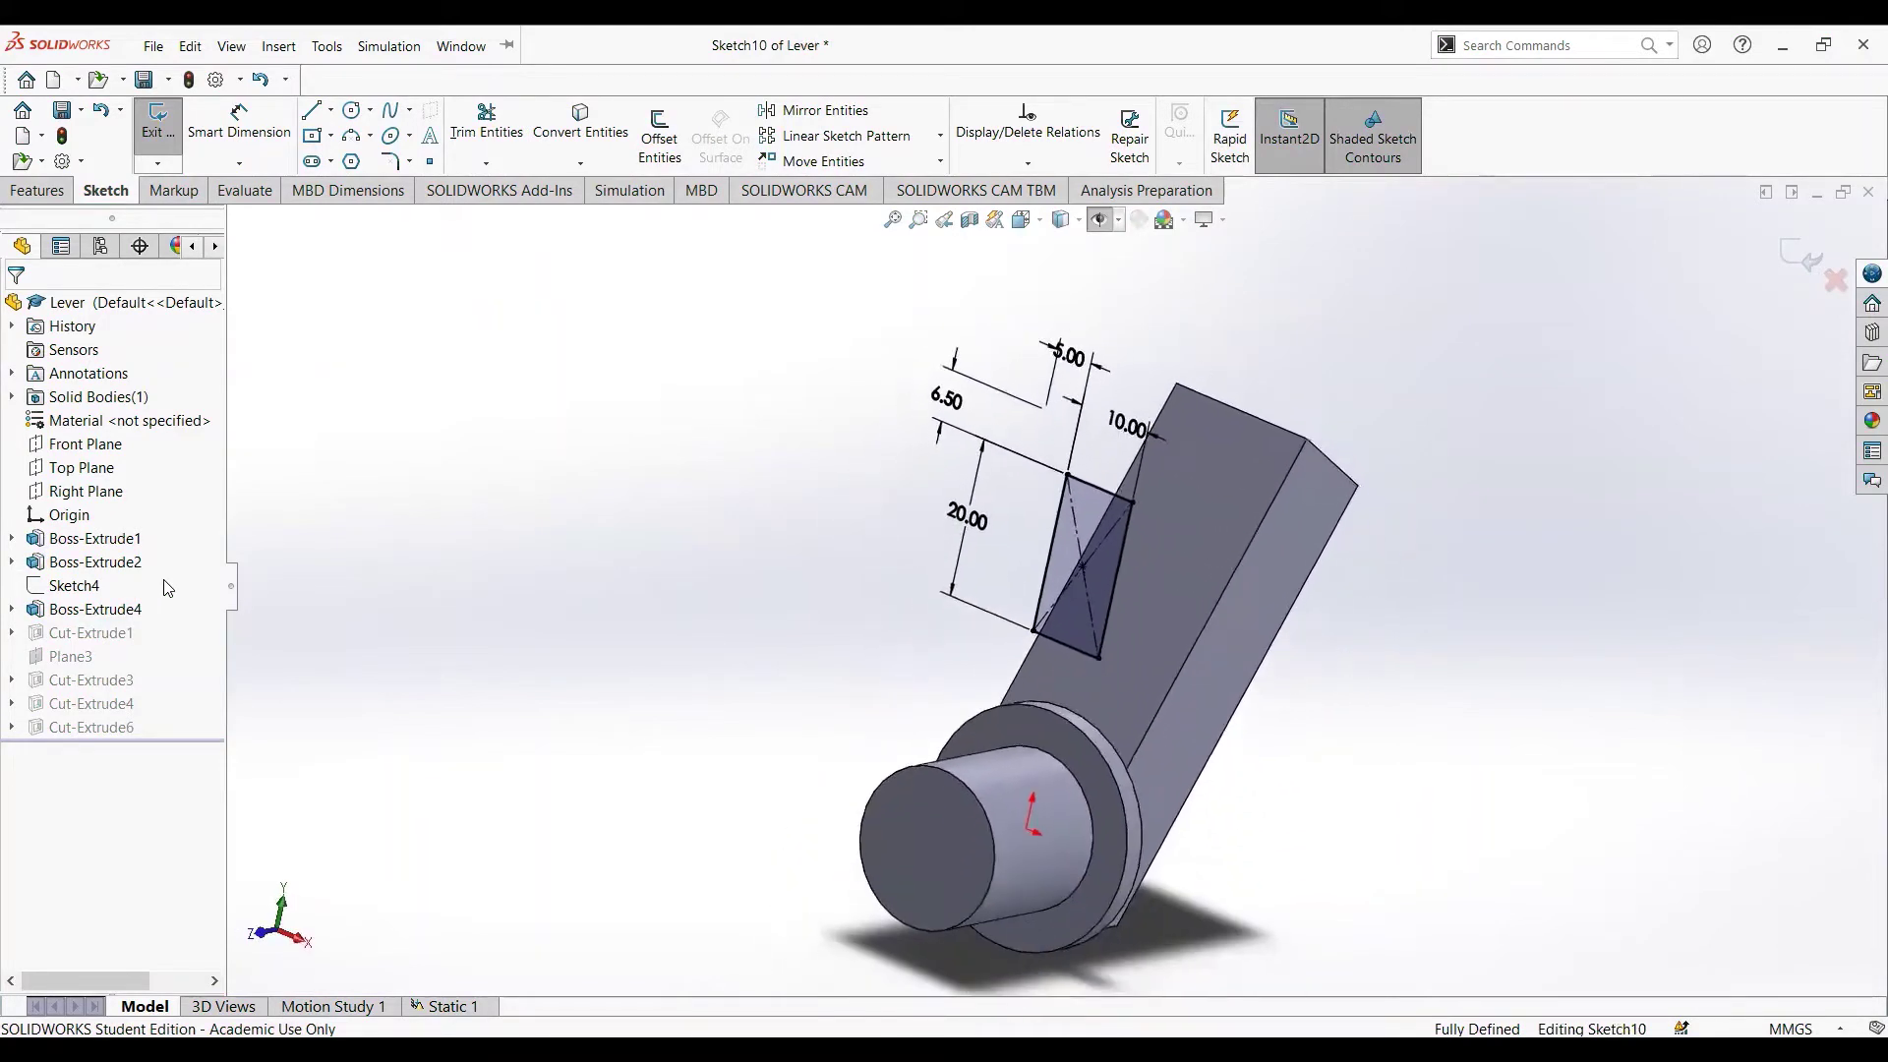
{"action": "left_click", "coordinate": [157, 118]}
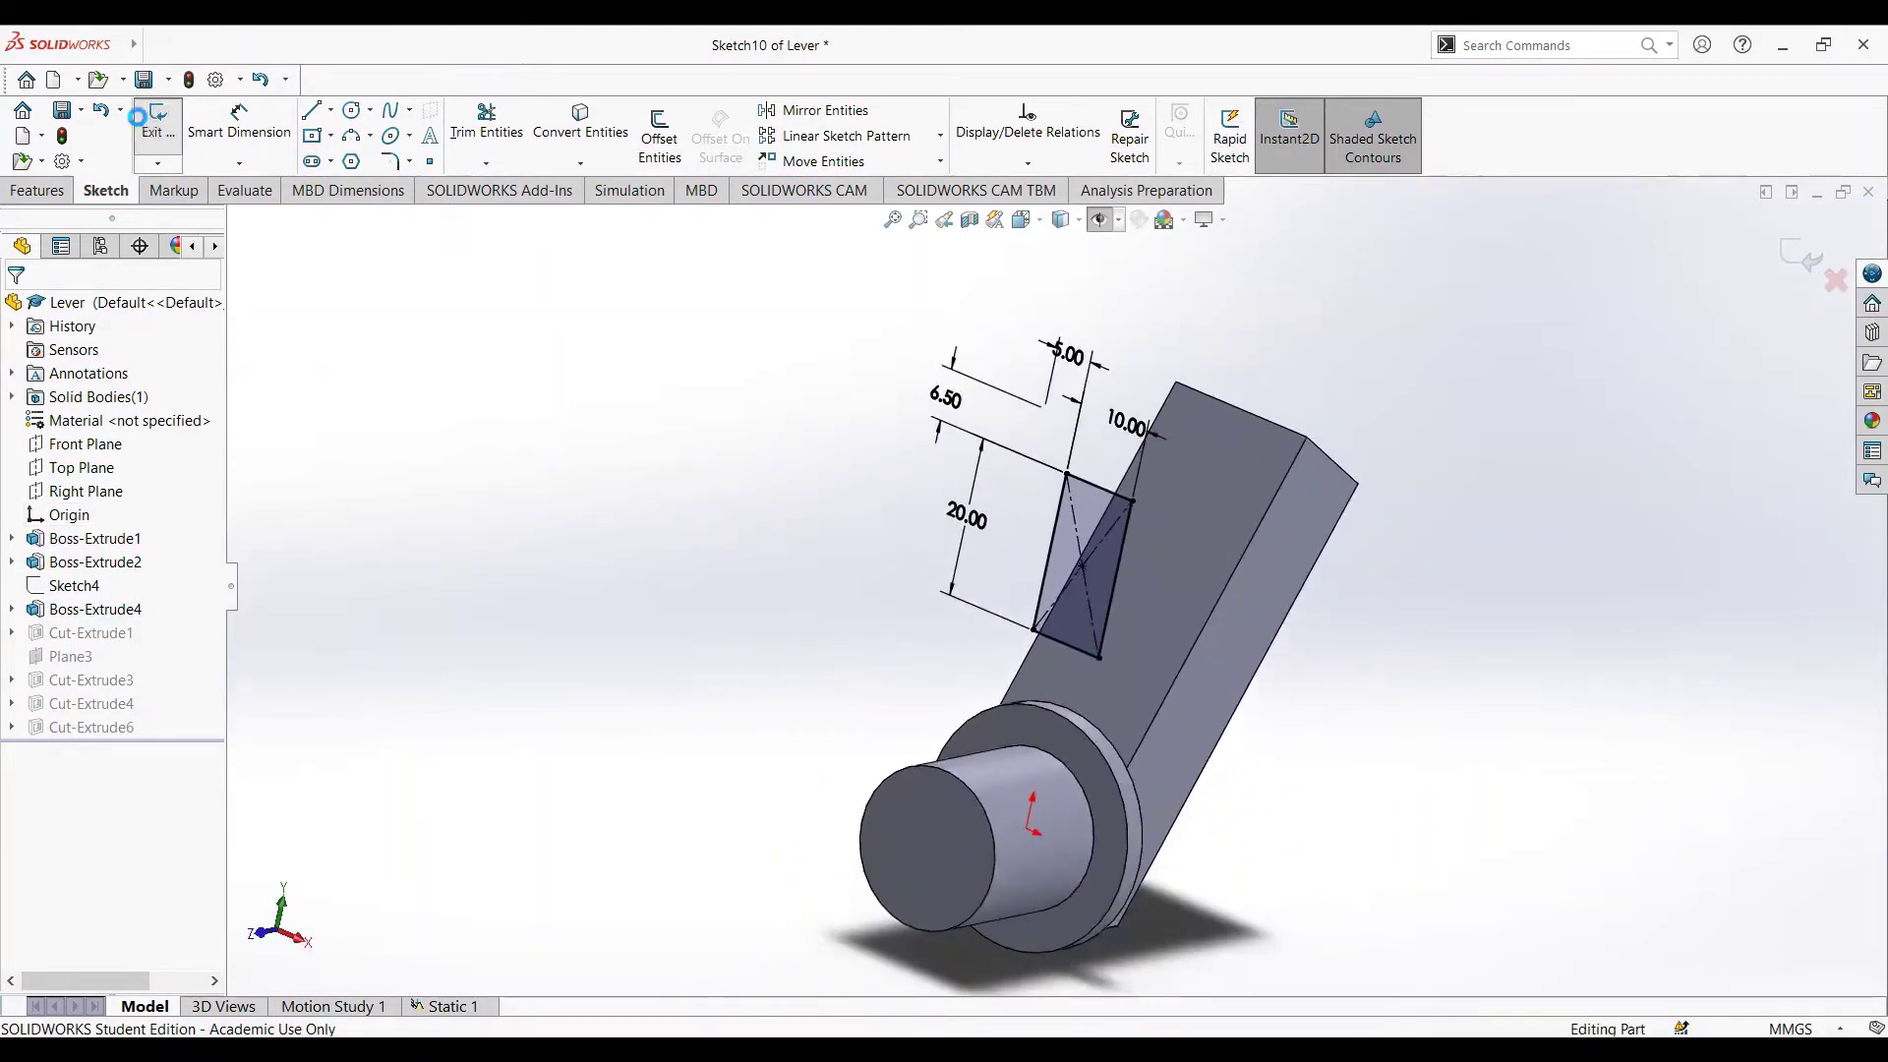
{"action": "left_click", "coordinate": [104, 639]}
{"action": "left_click", "coordinate": [118, 573]}
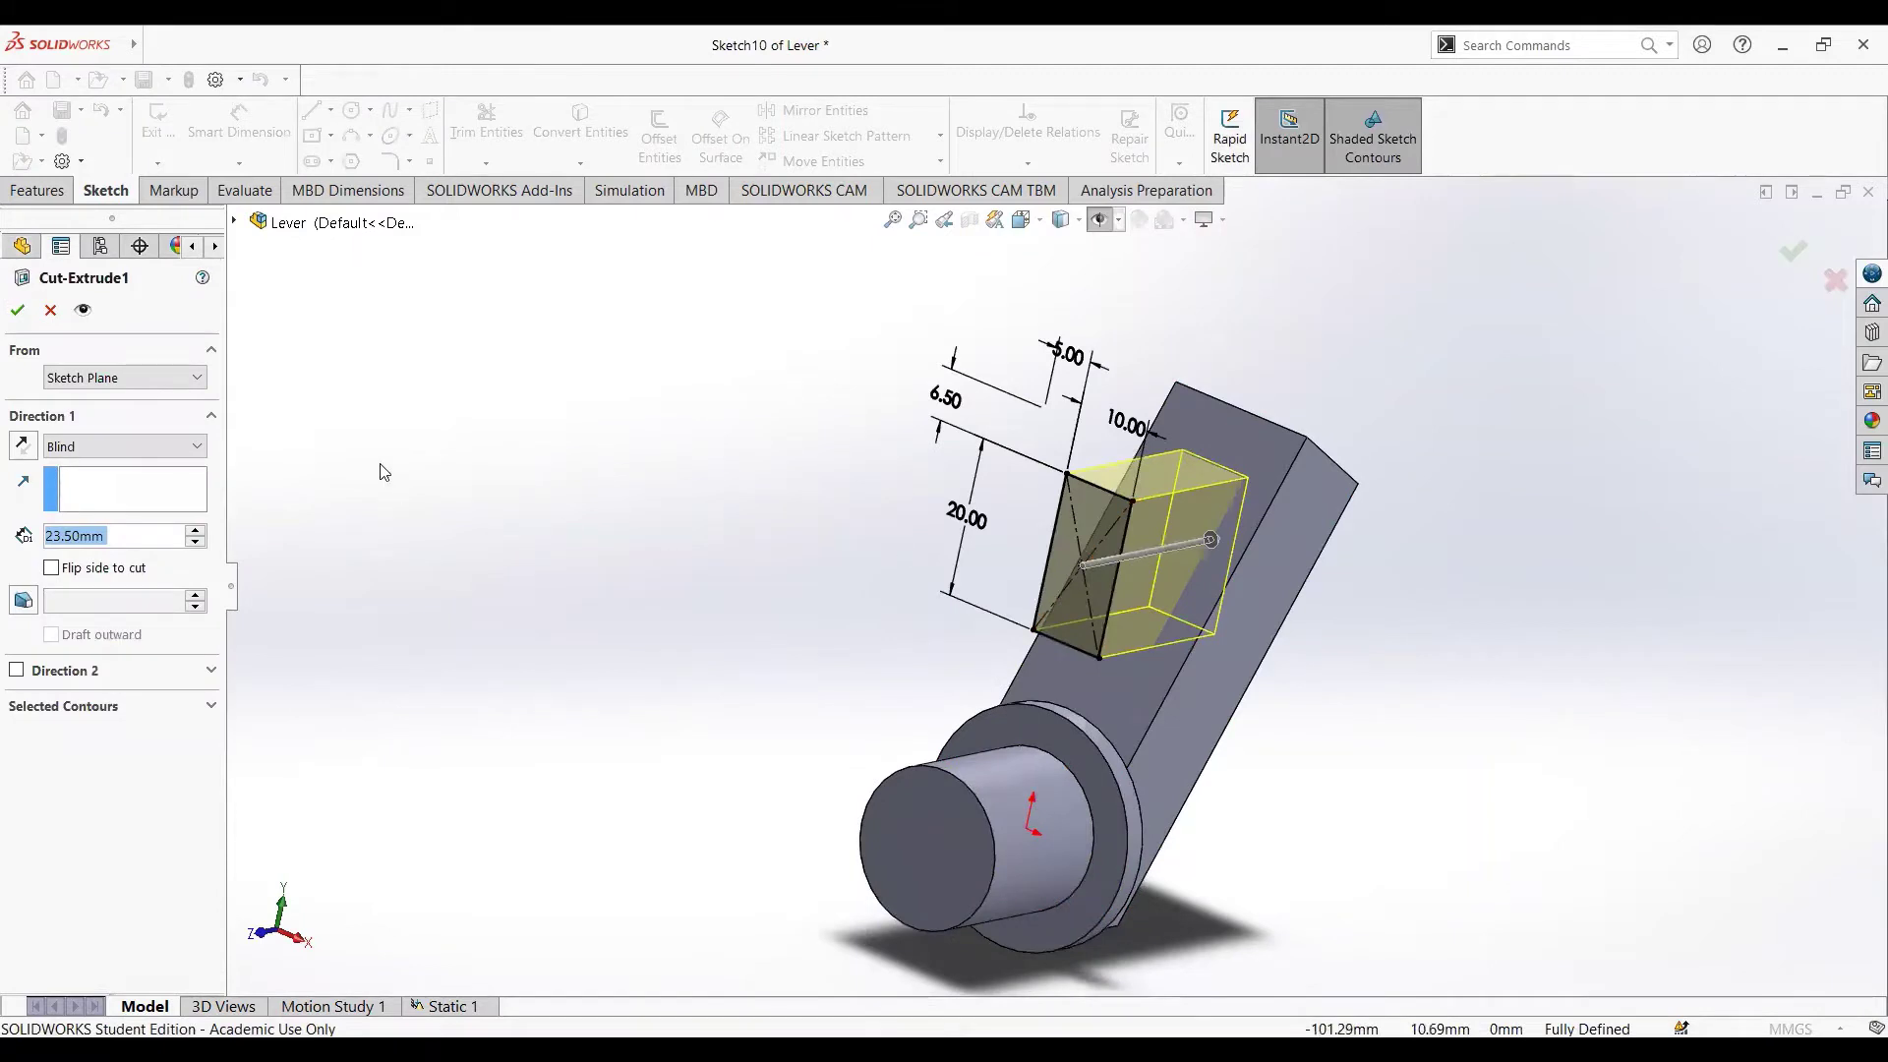
{"action": "left_click", "coordinate": [19, 313]}
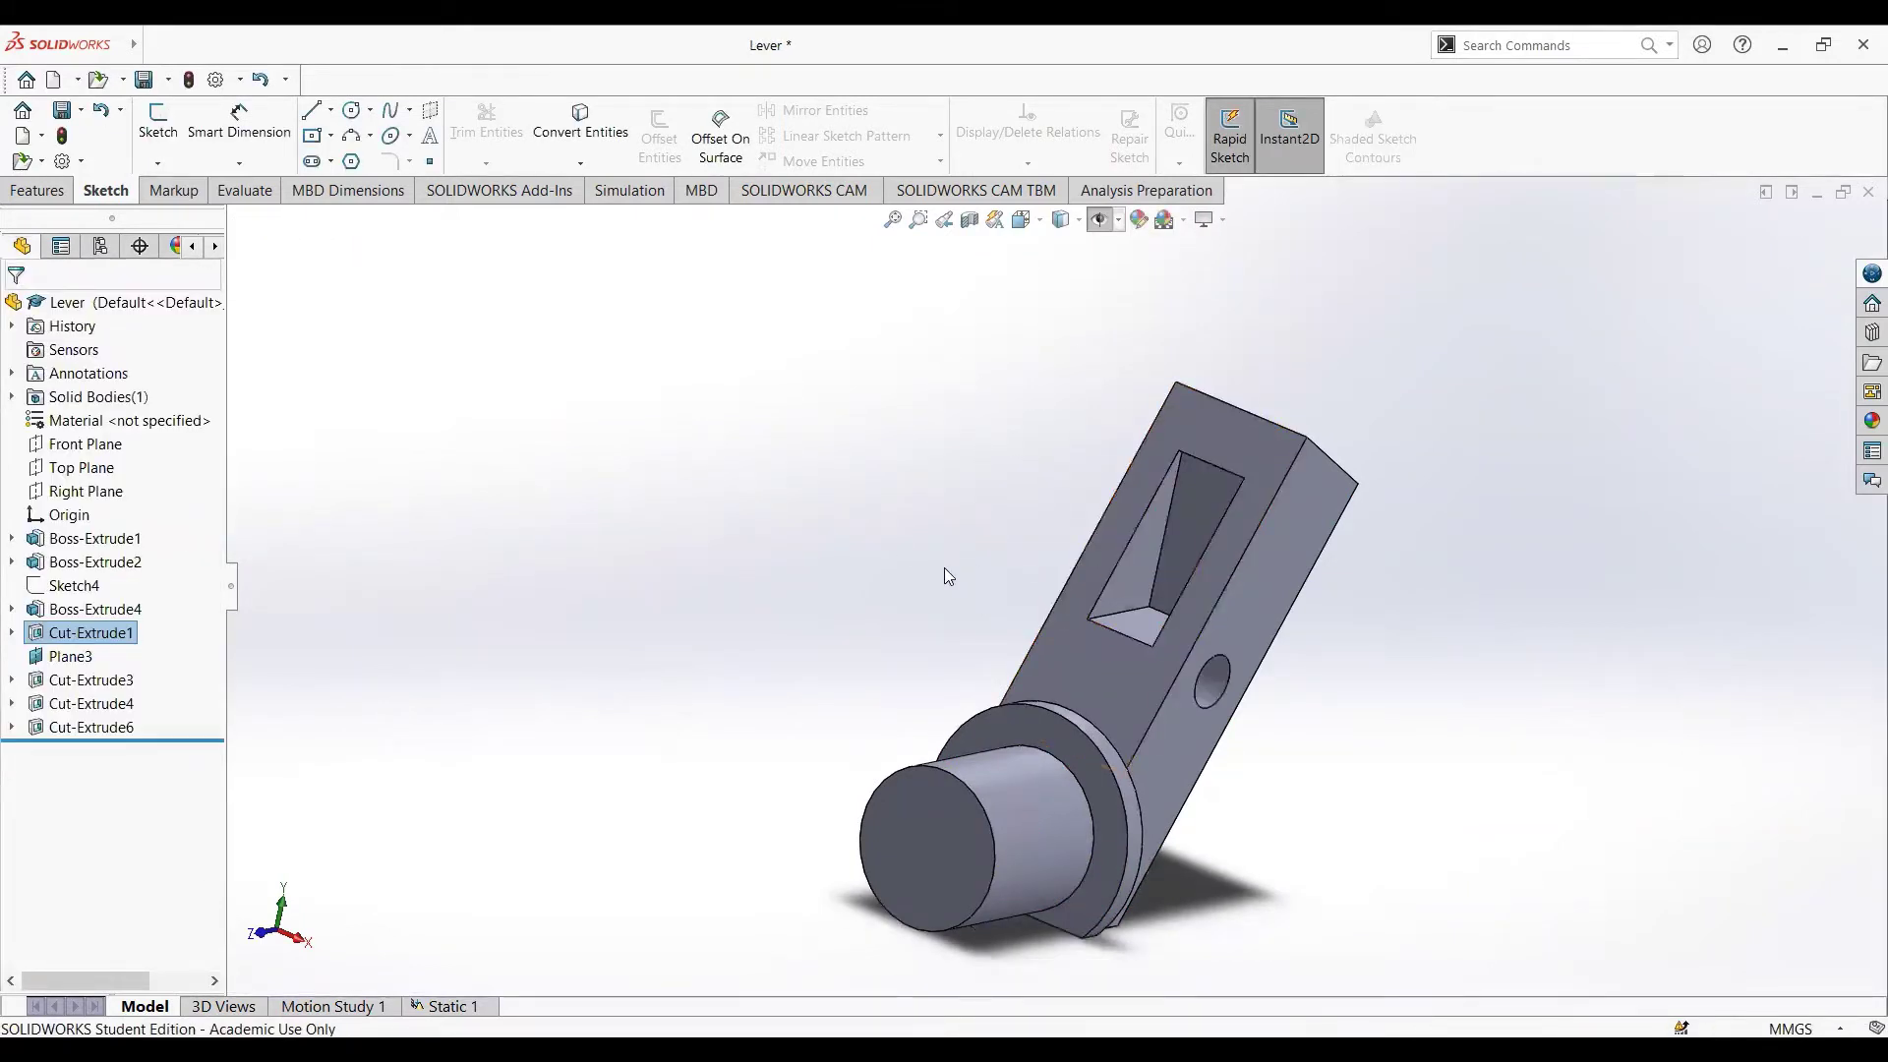
- Review the slot sketch and cut settings of Cut-Extrude3 on the arm's rear side, and close both without changes
{"action": "left_click", "coordinate": [59, 680]}
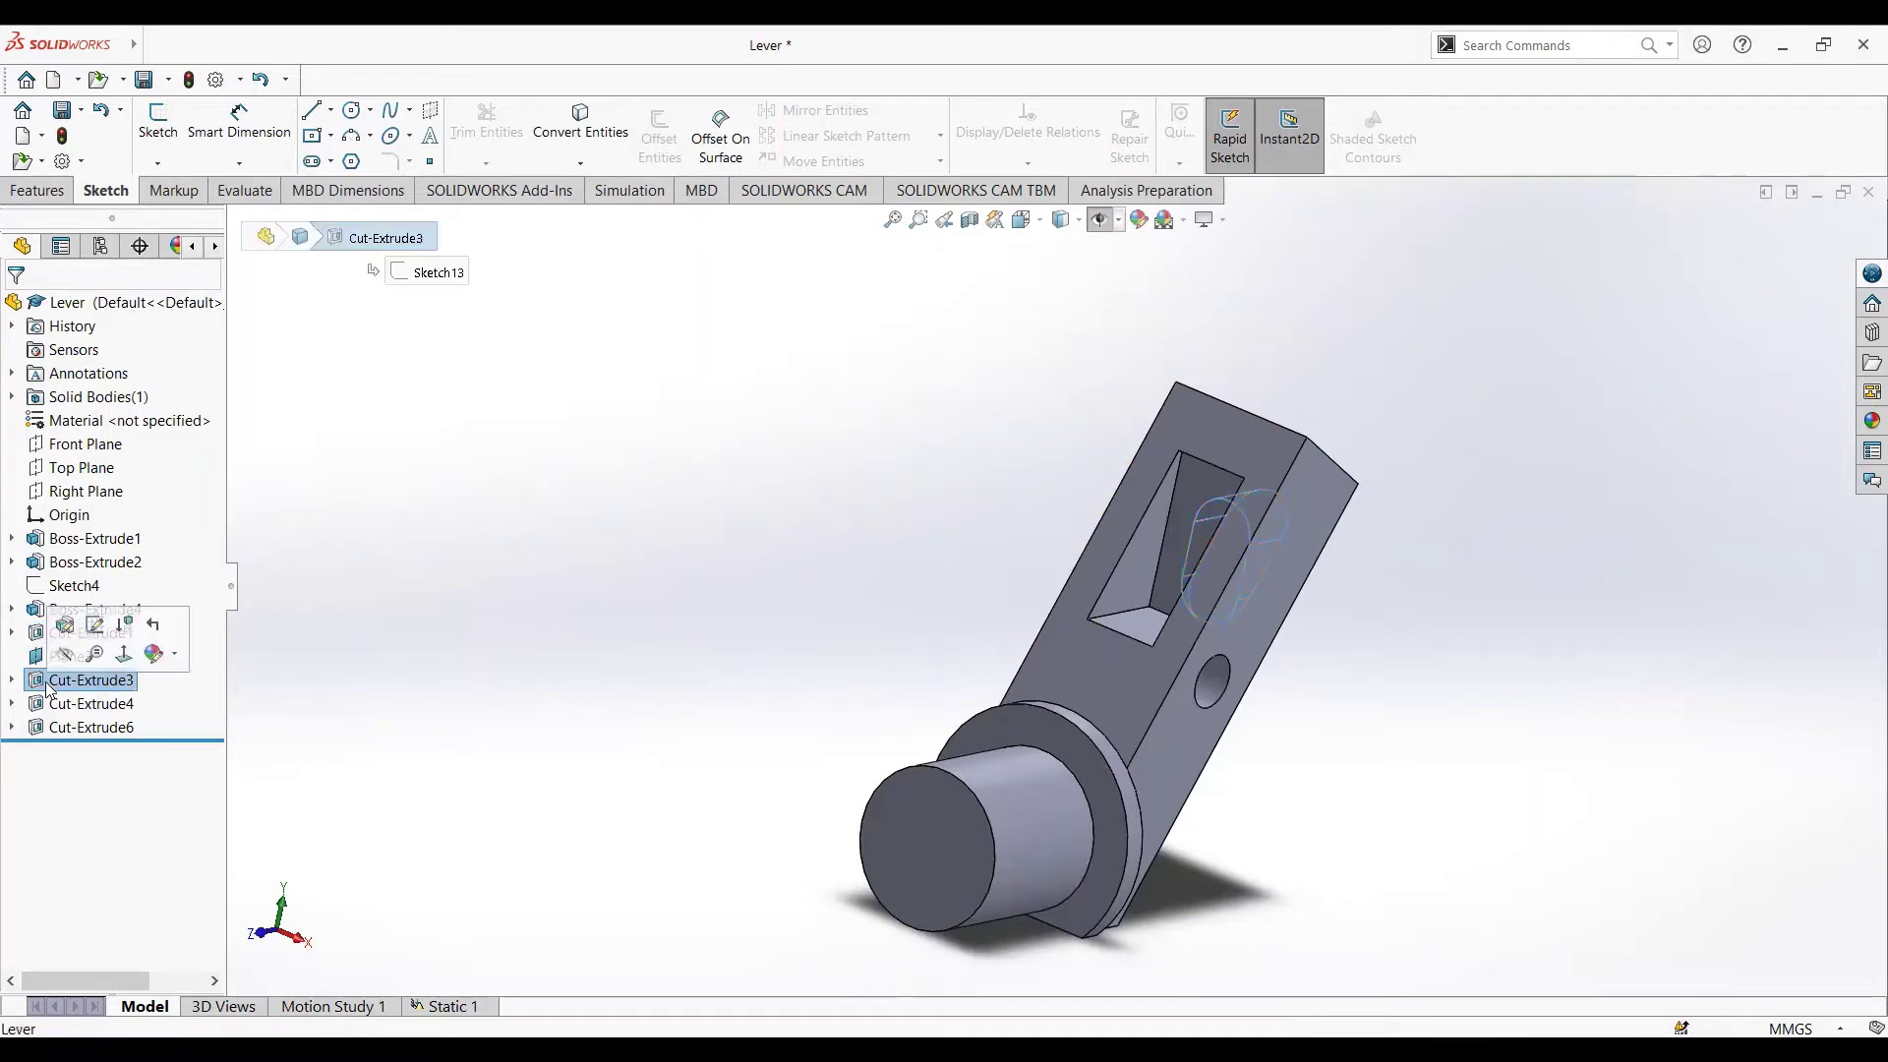
{"action": "left_click", "coordinate": [102, 634]}
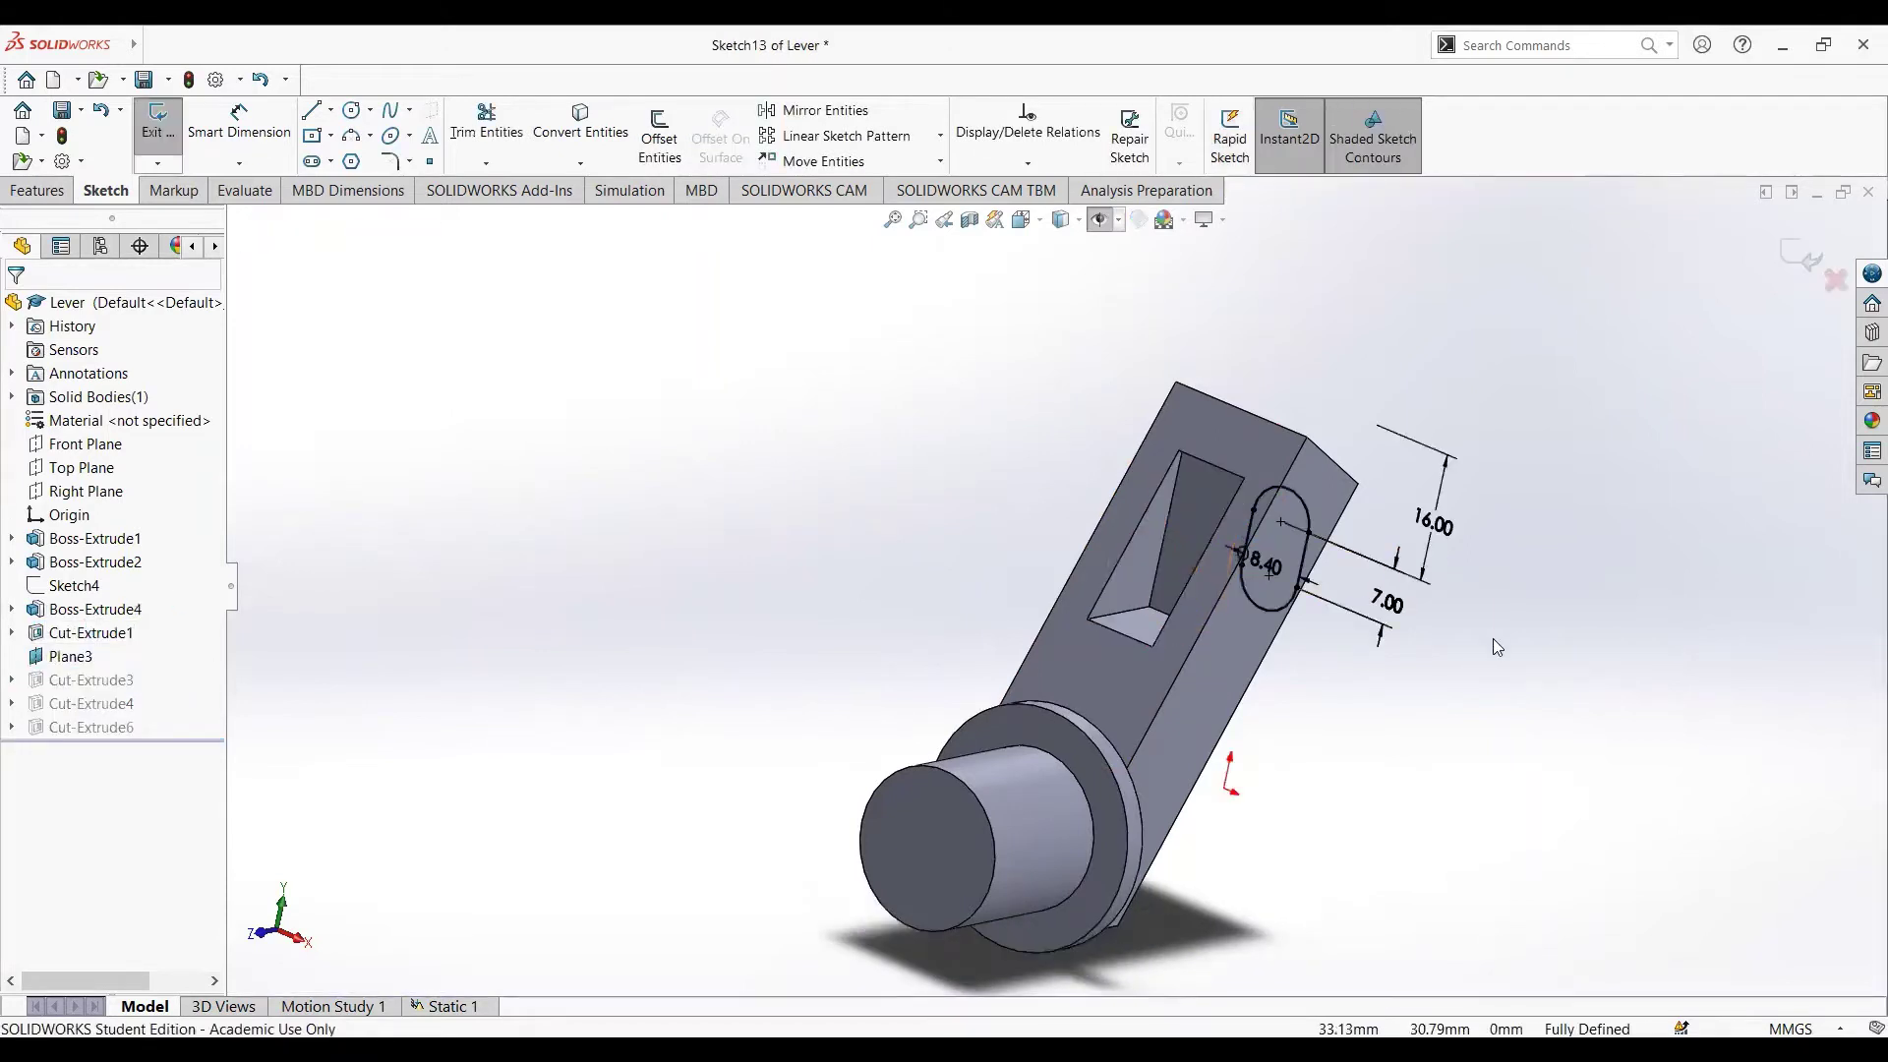
{"action": "middle_click_drag", "start_coordinate": [1492, 639], "coordinate": [1492, 639]}
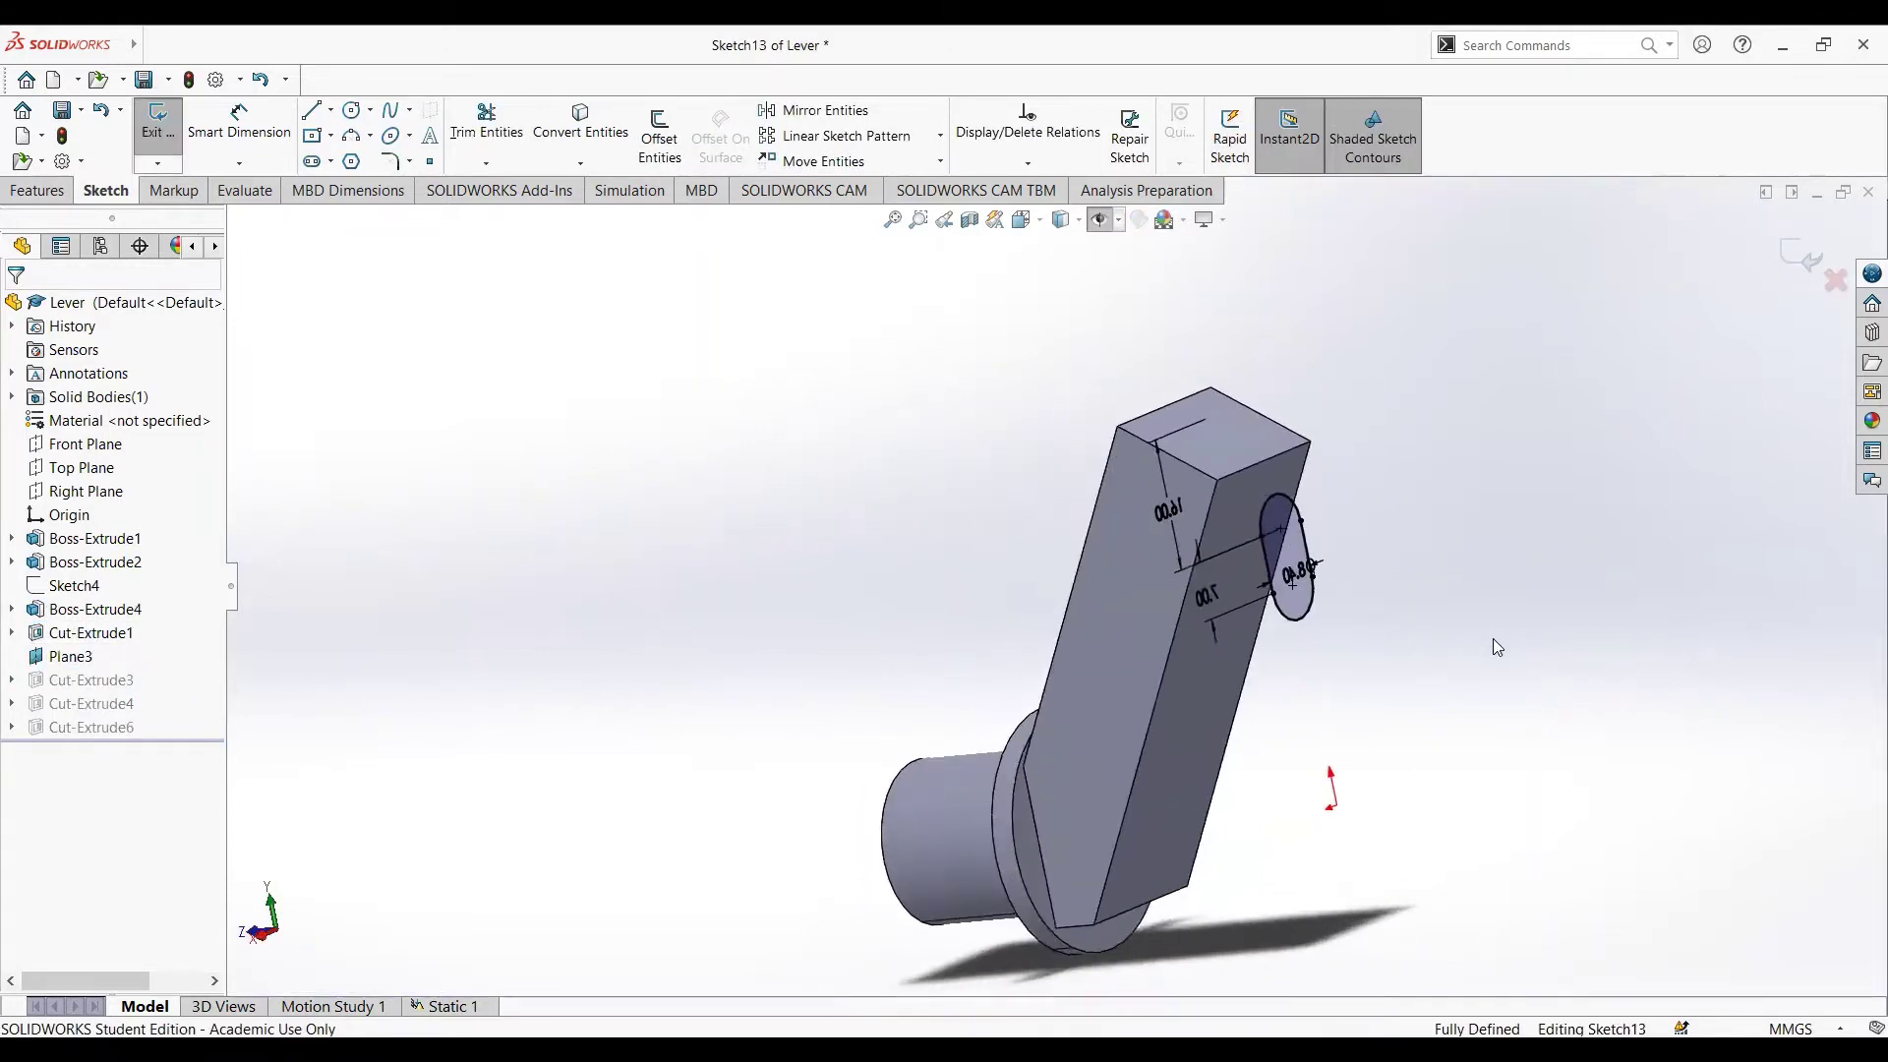
{"action": "middle_click_drag", "start_coordinate": [1191, 558], "coordinate": [1191, 561]}
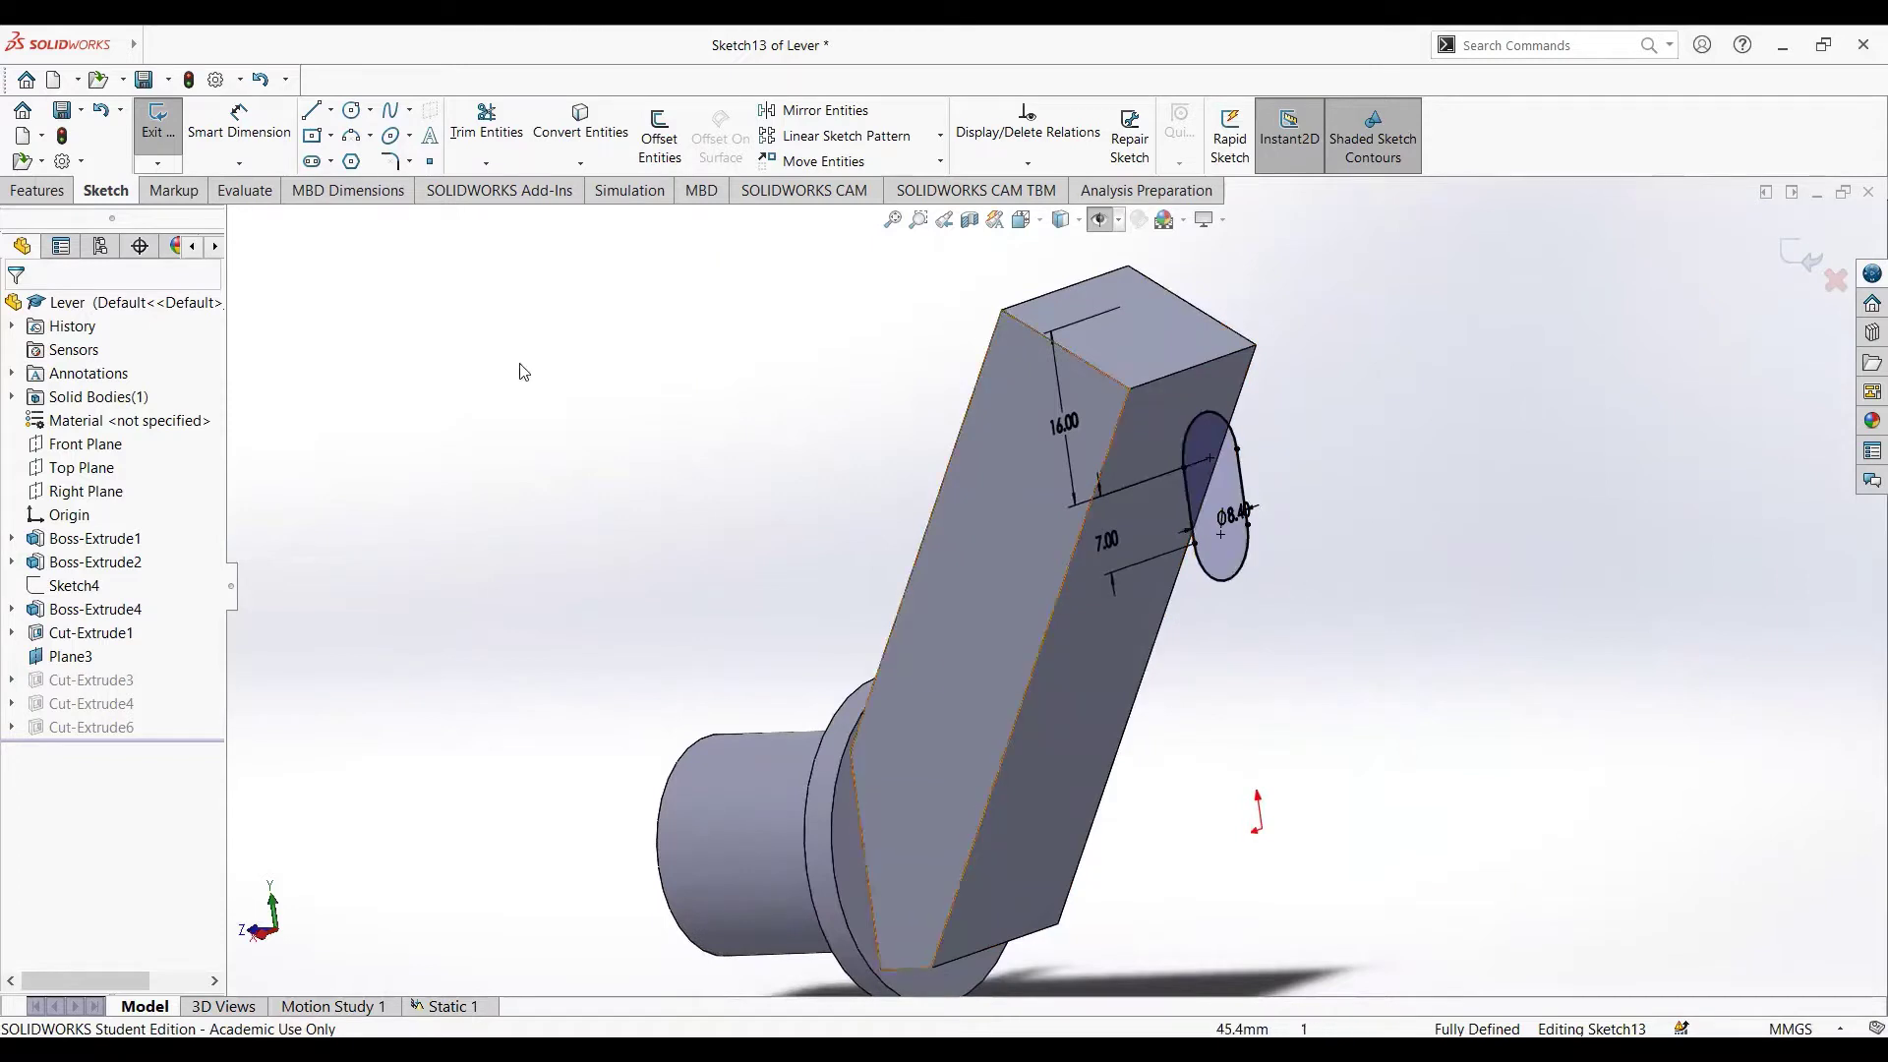
{"action": "left_click", "coordinate": [169, 143]}
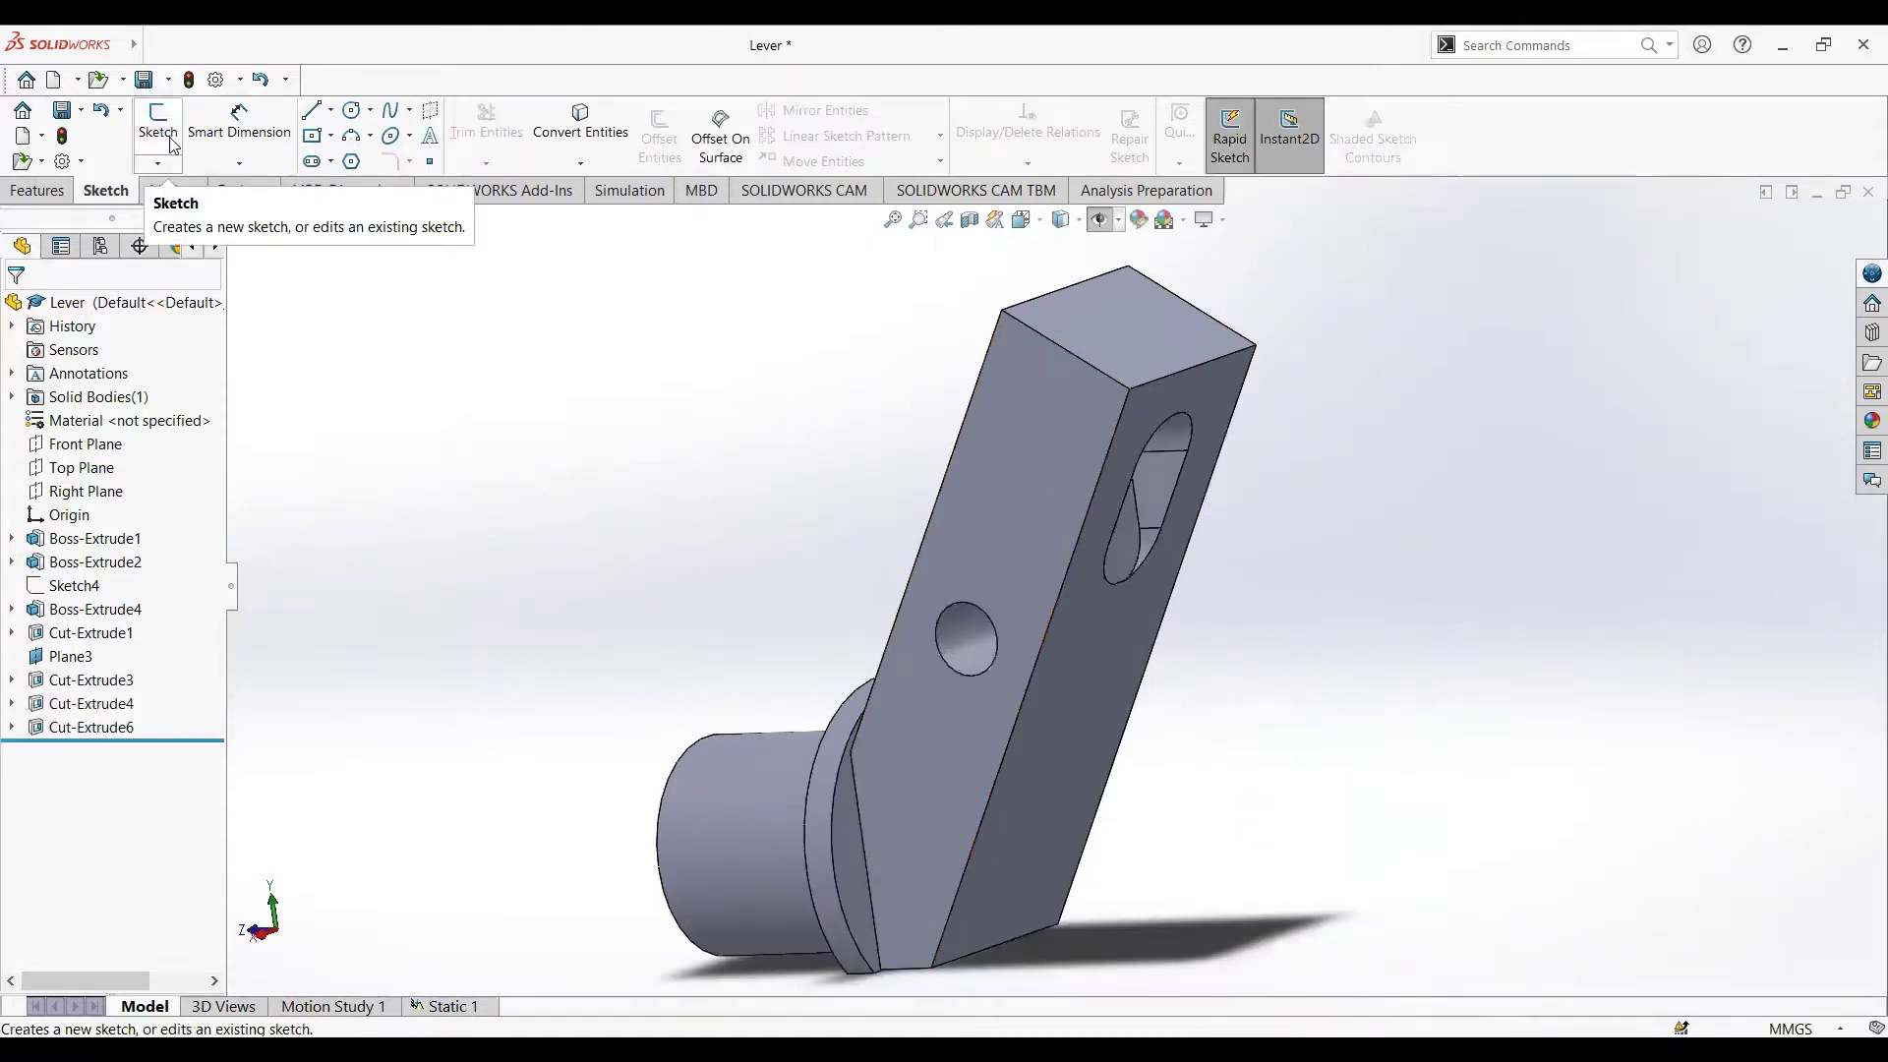
{"action": "left_click", "coordinate": [91, 680]}
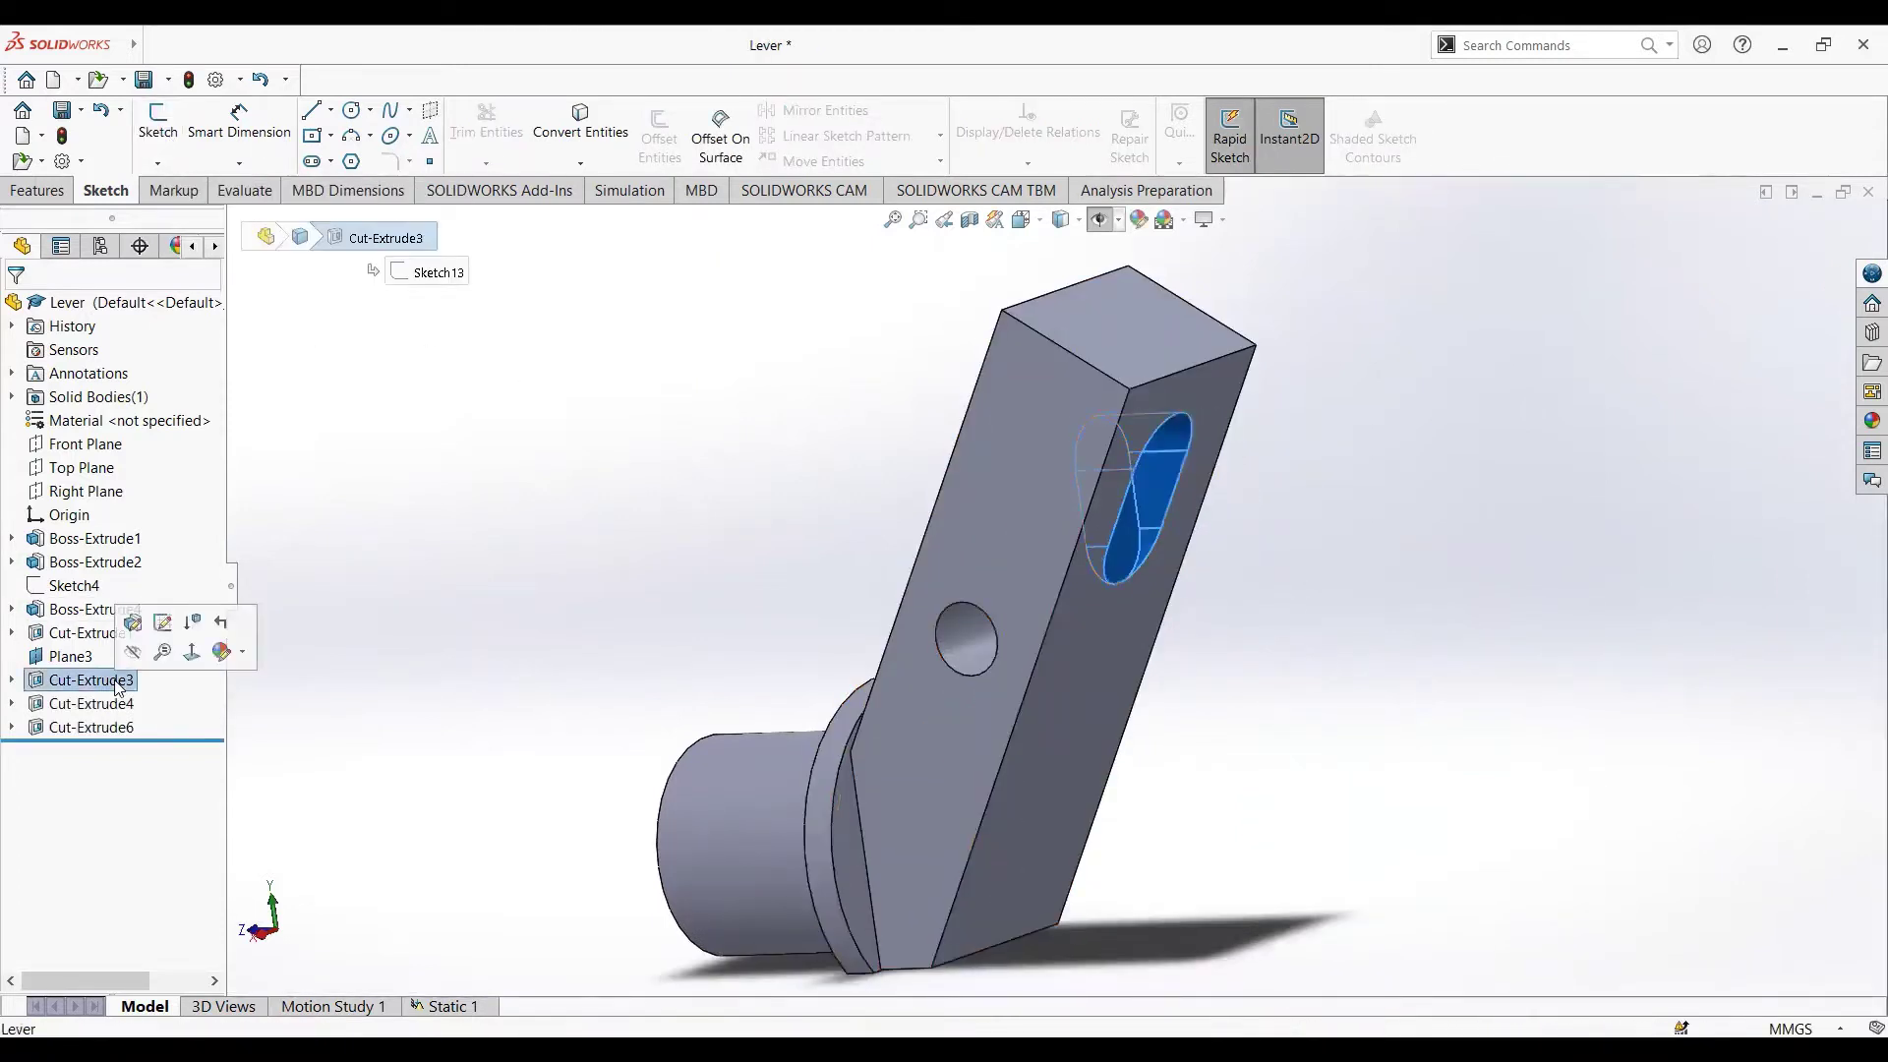
{"action": "left_click", "coordinate": [134, 623]}
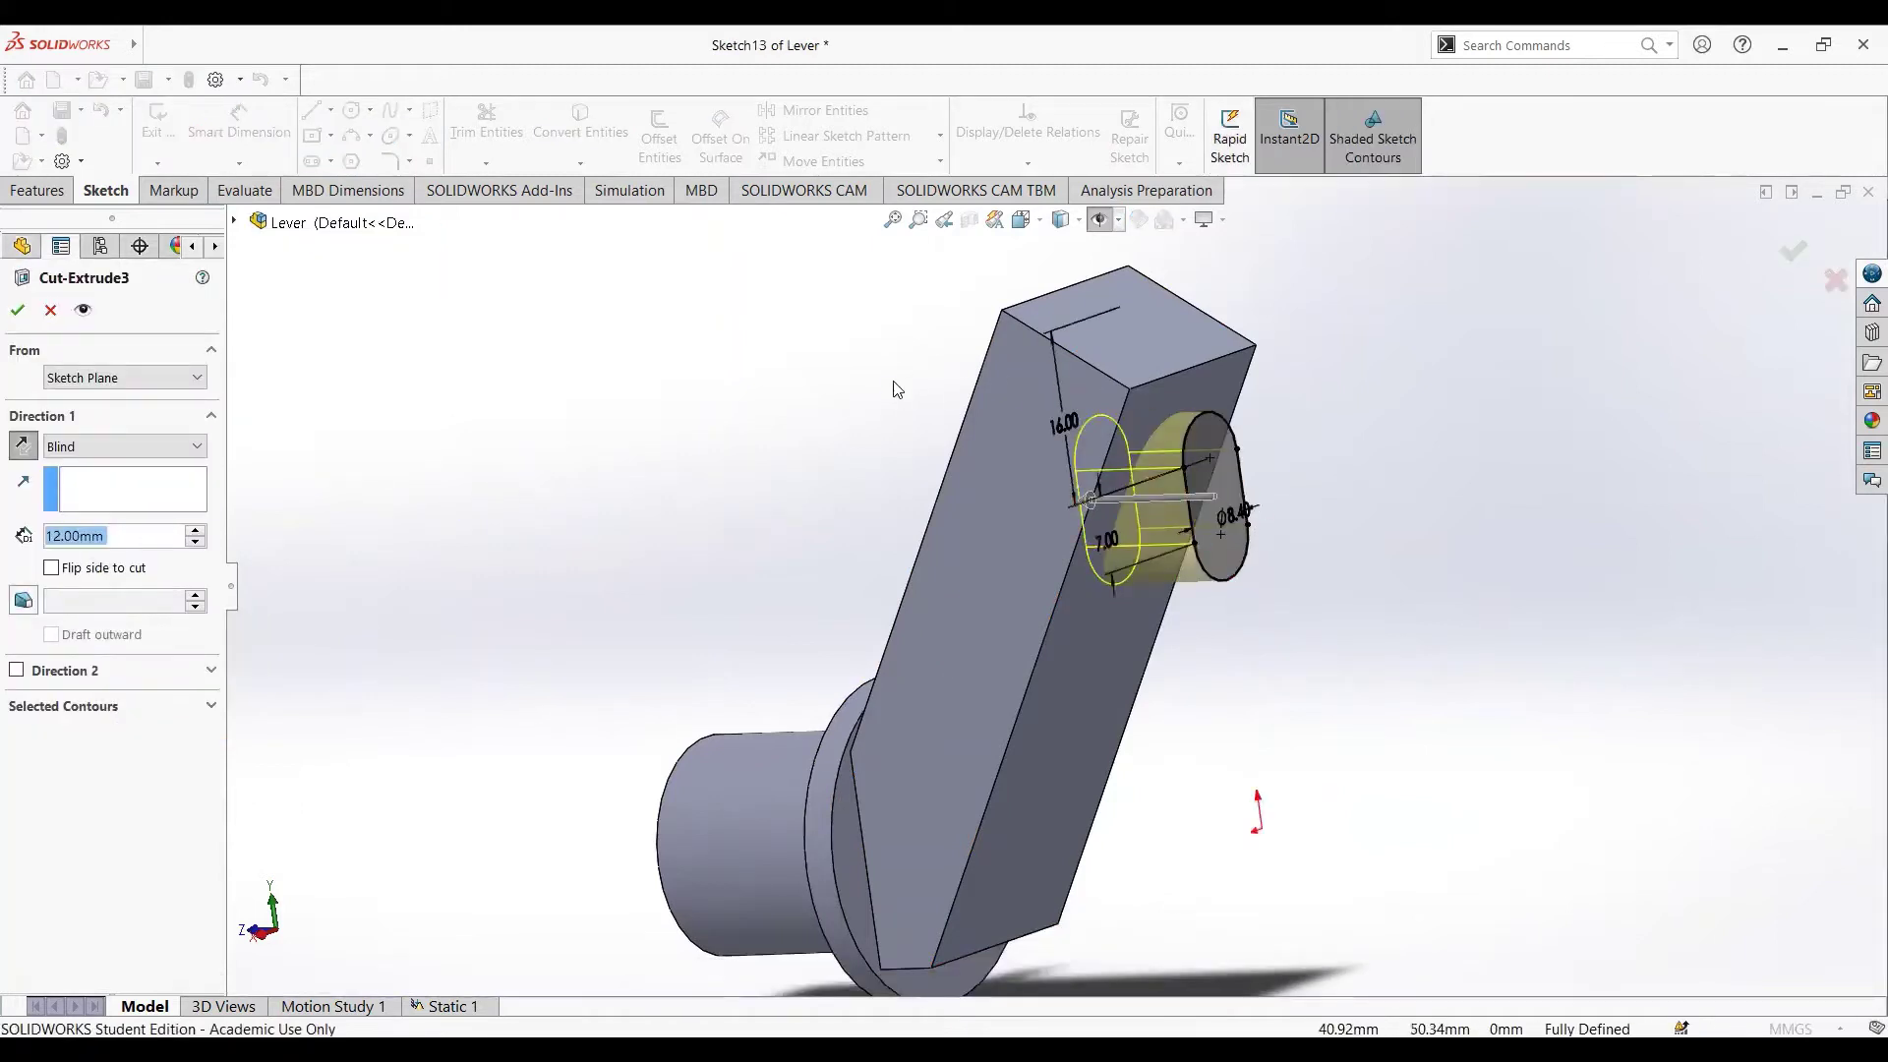
{"action": "left_click", "coordinate": [19, 311]}
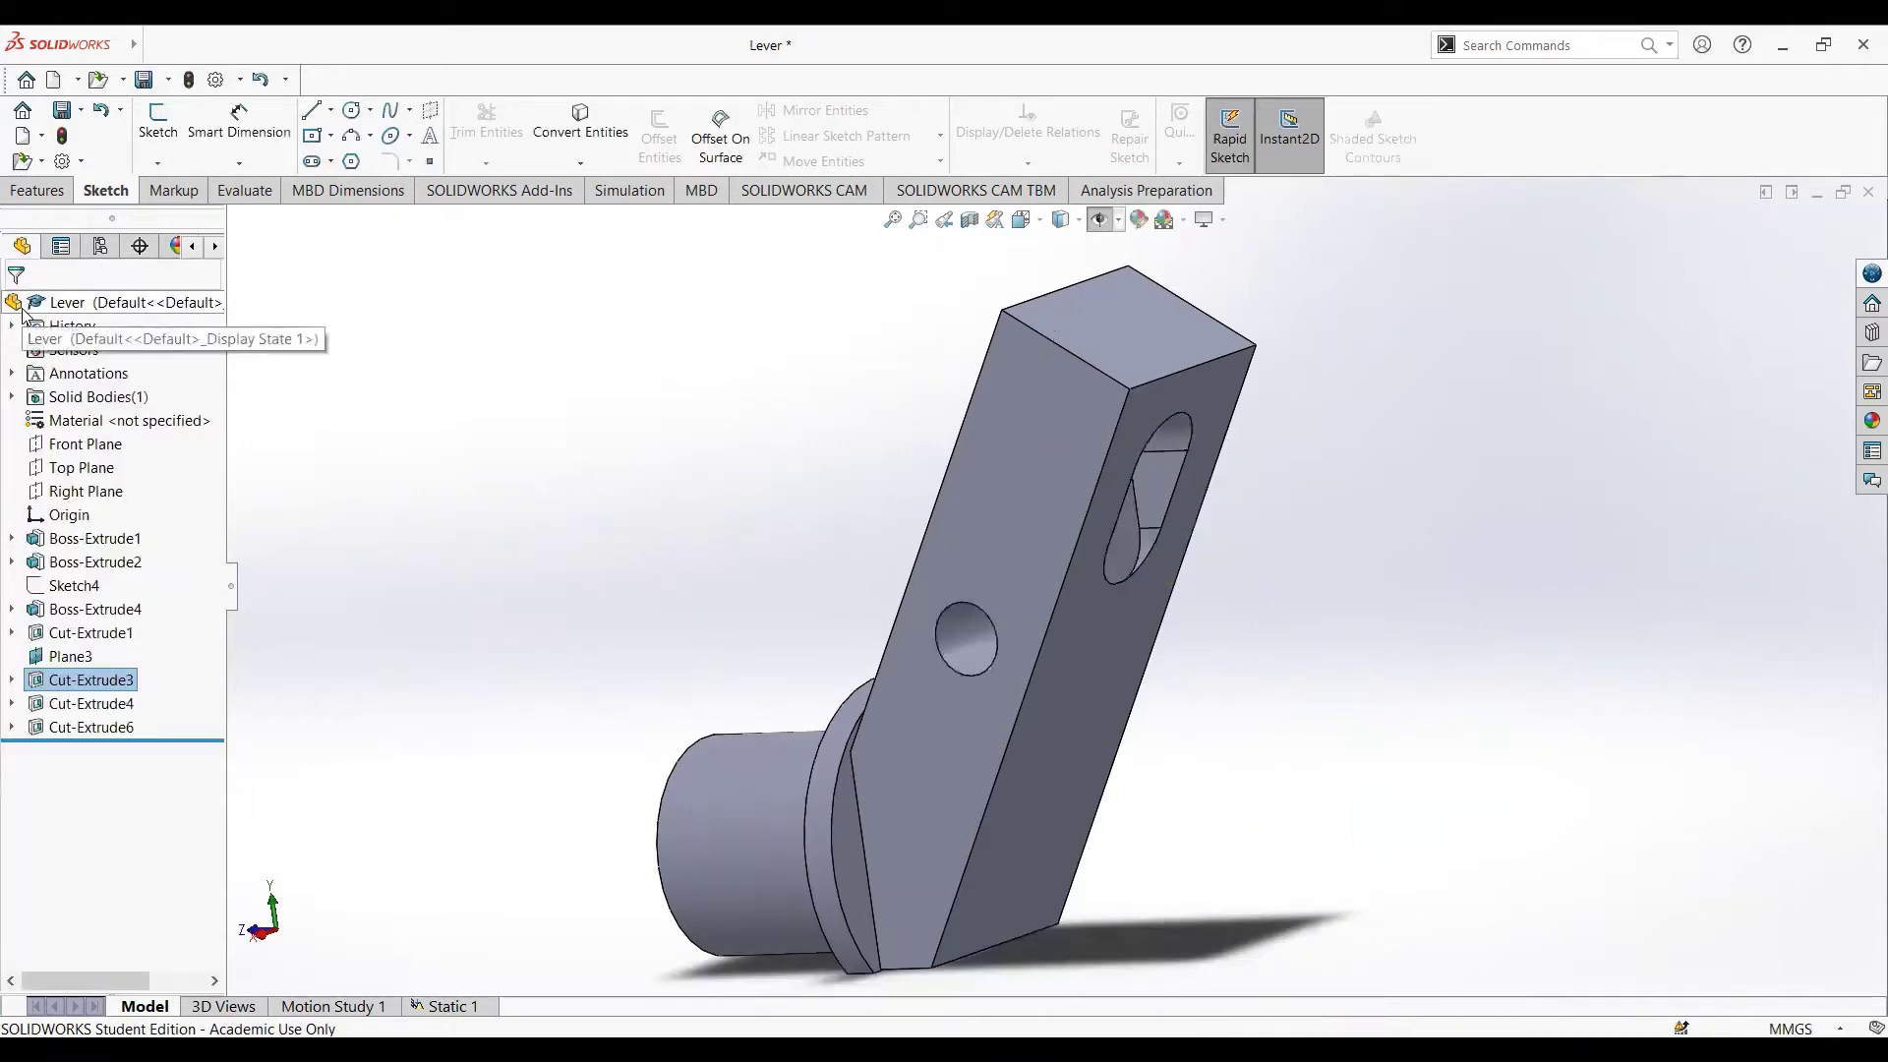
- Inspect the circle sketch and its dimensions for the arm's side hole, Cut-Extrude4, and exit the sketch
{"action": "left_click", "coordinate": [90, 703]}
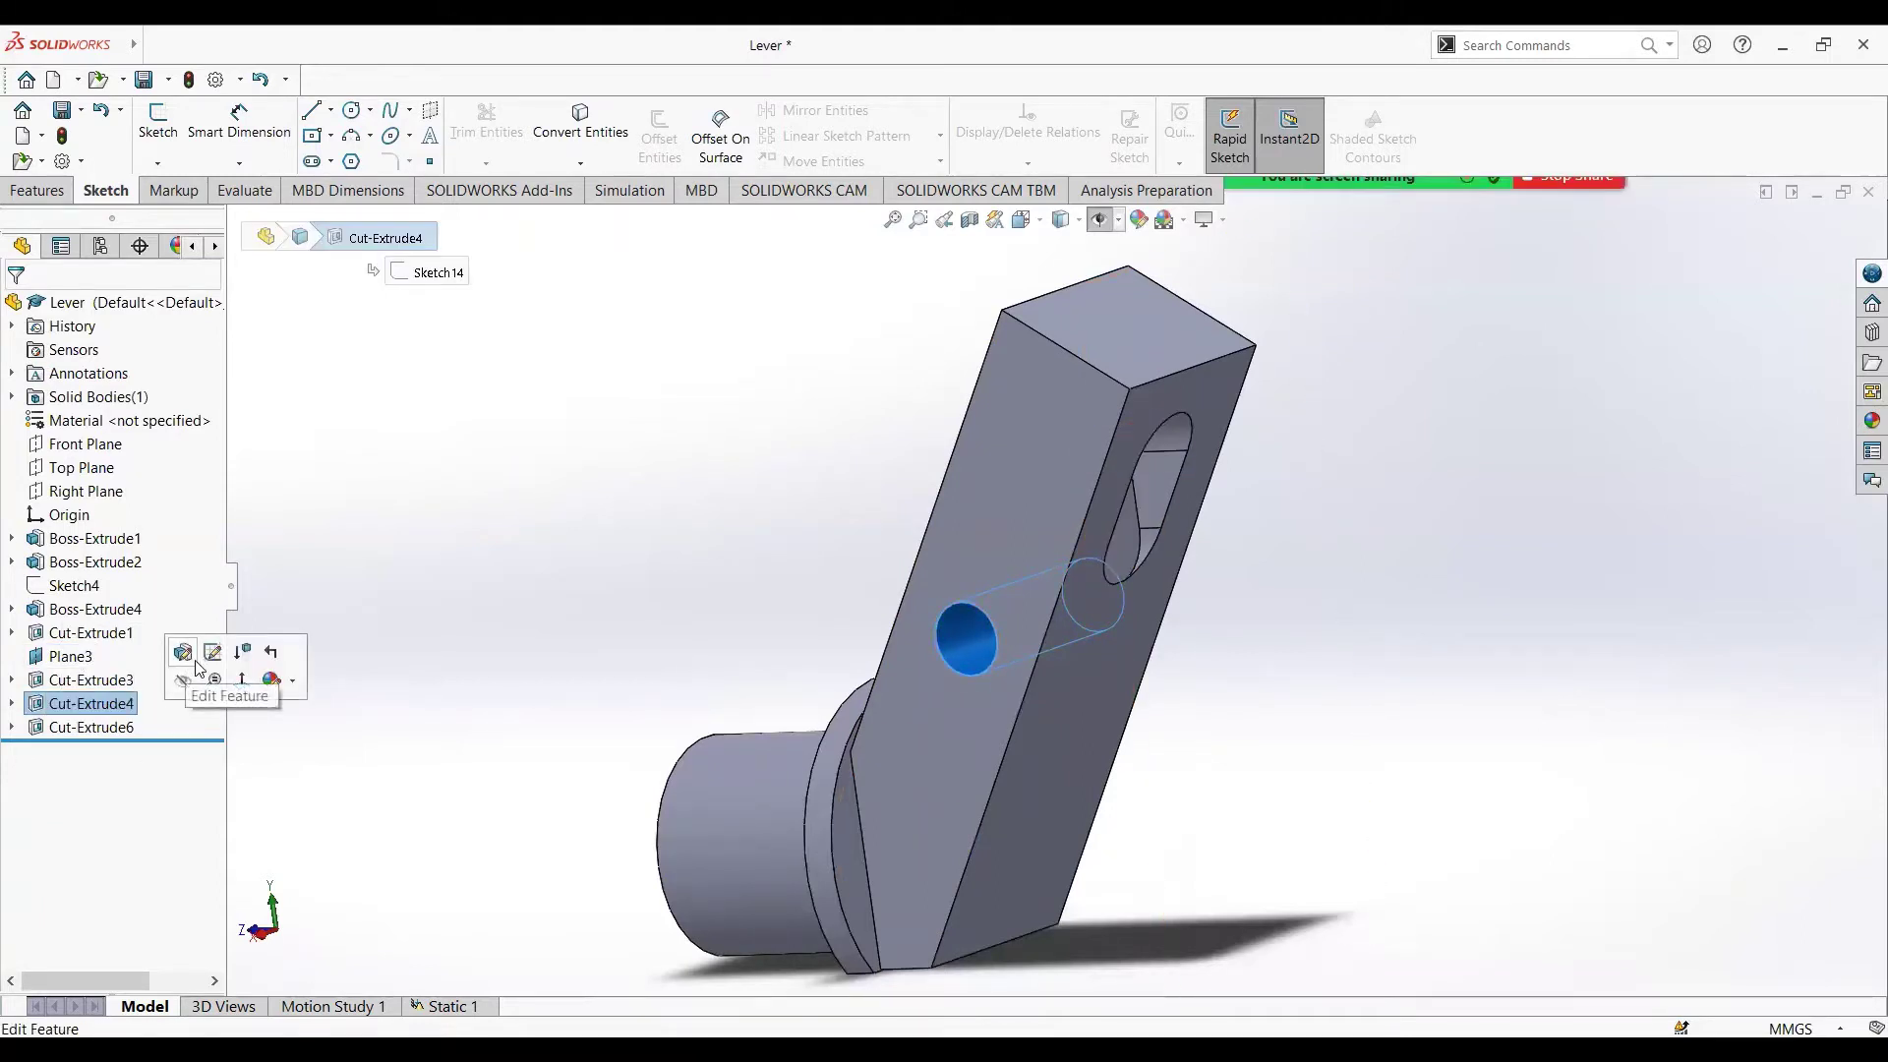
{"action": "left_click", "coordinate": [212, 652]}
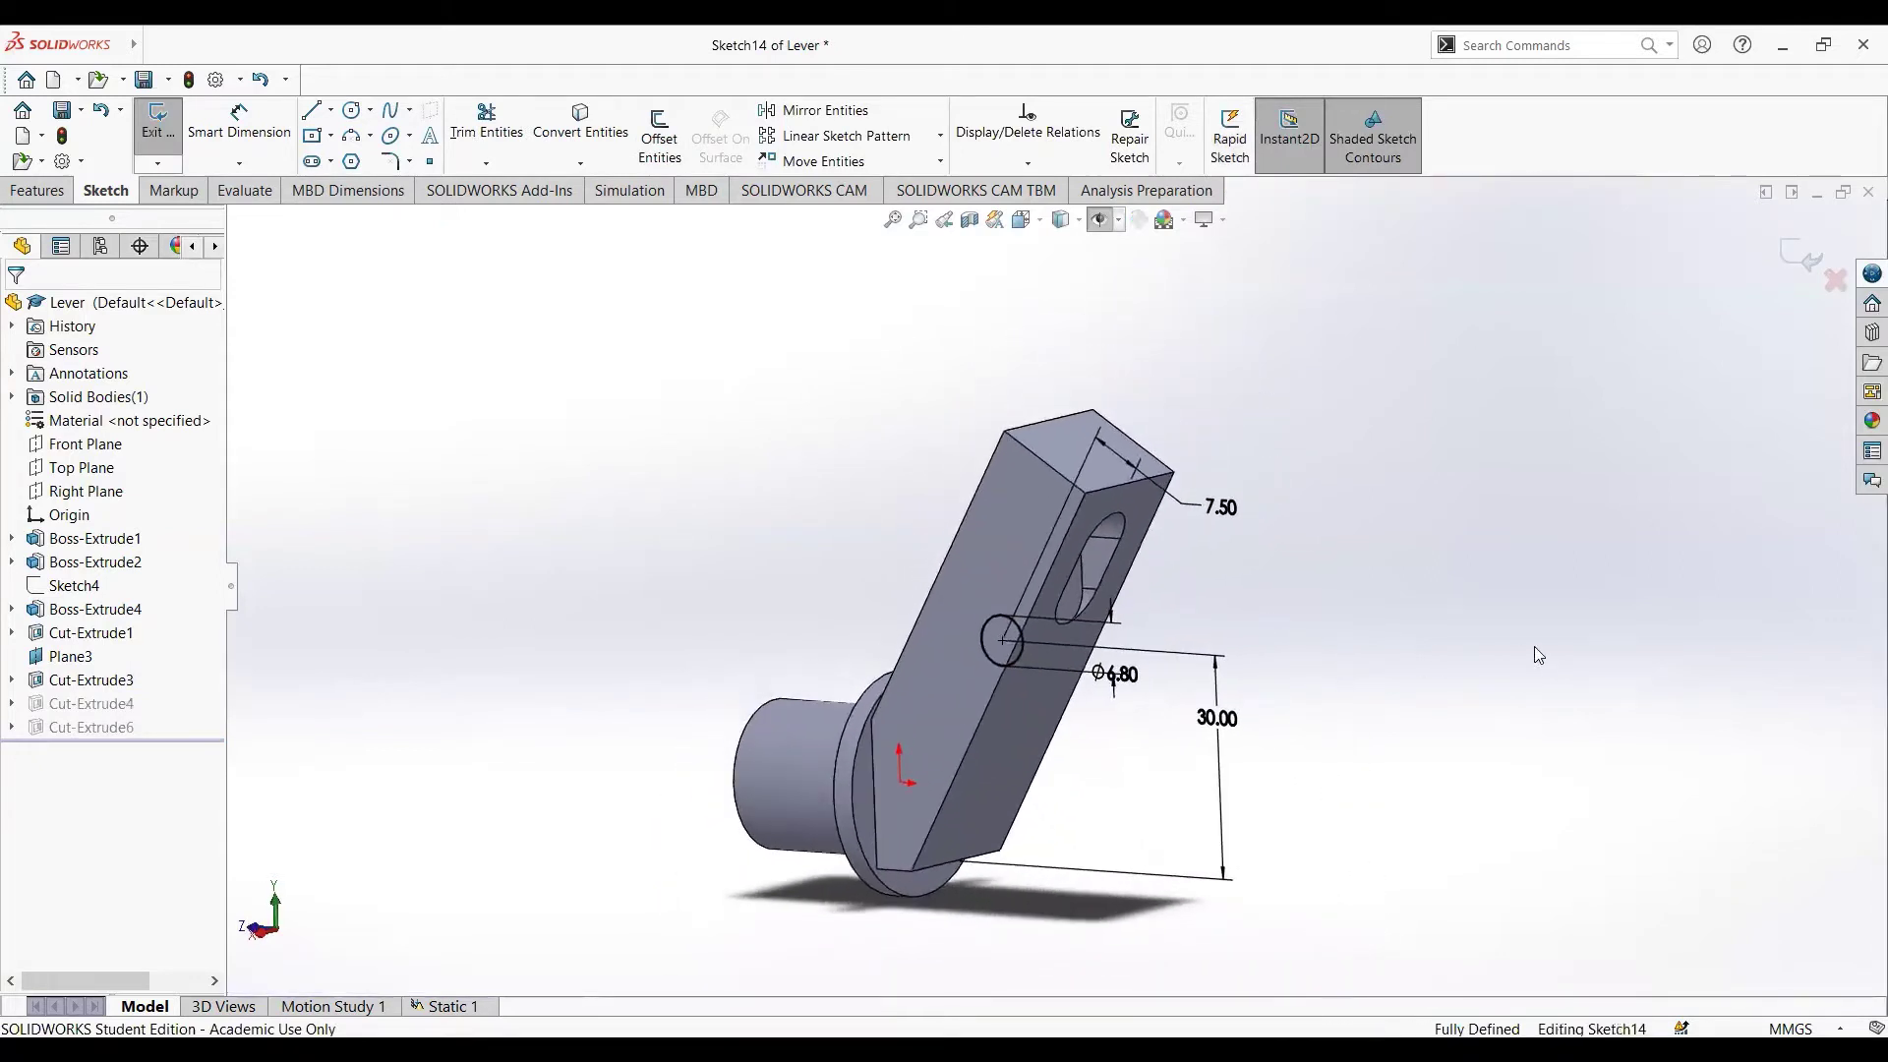
{"action": "left_click", "coordinate": [152, 127]}
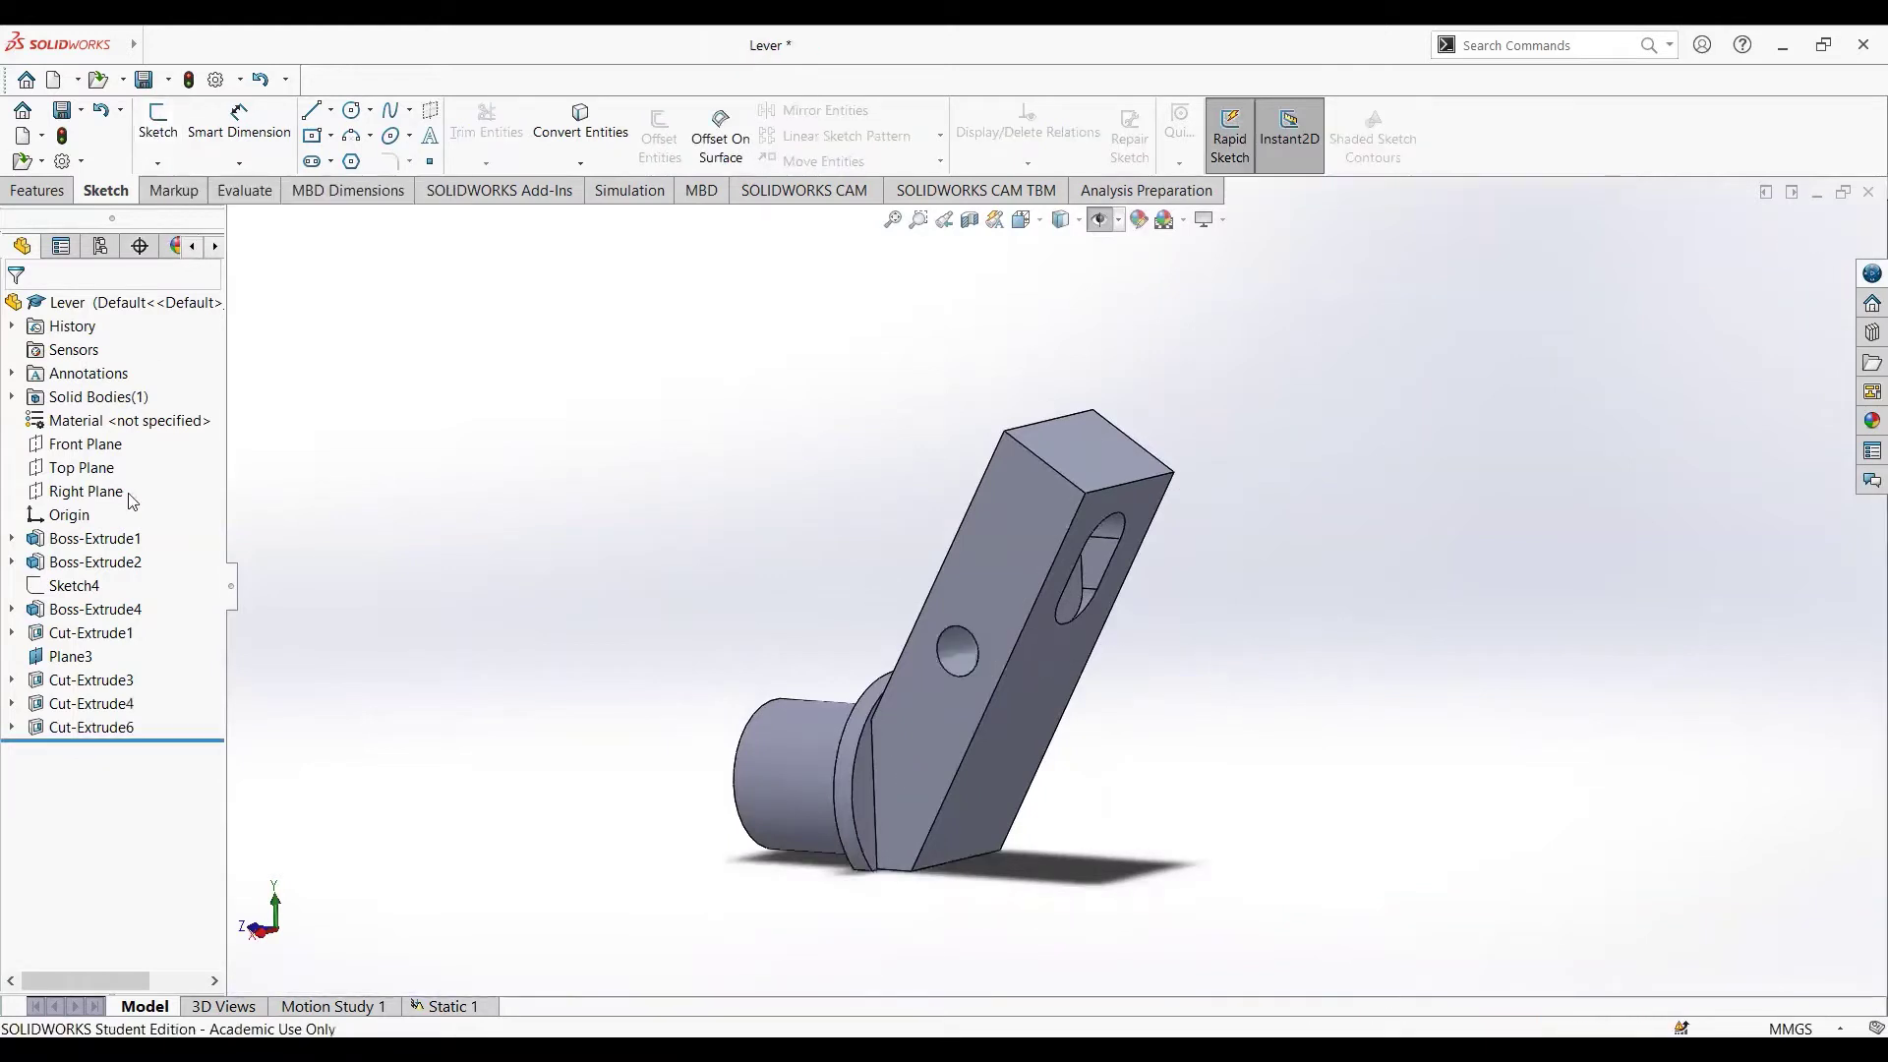
{"action": "left_click", "coordinate": [91, 709]}
{"action": "left_click", "coordinate": [125, 712]}
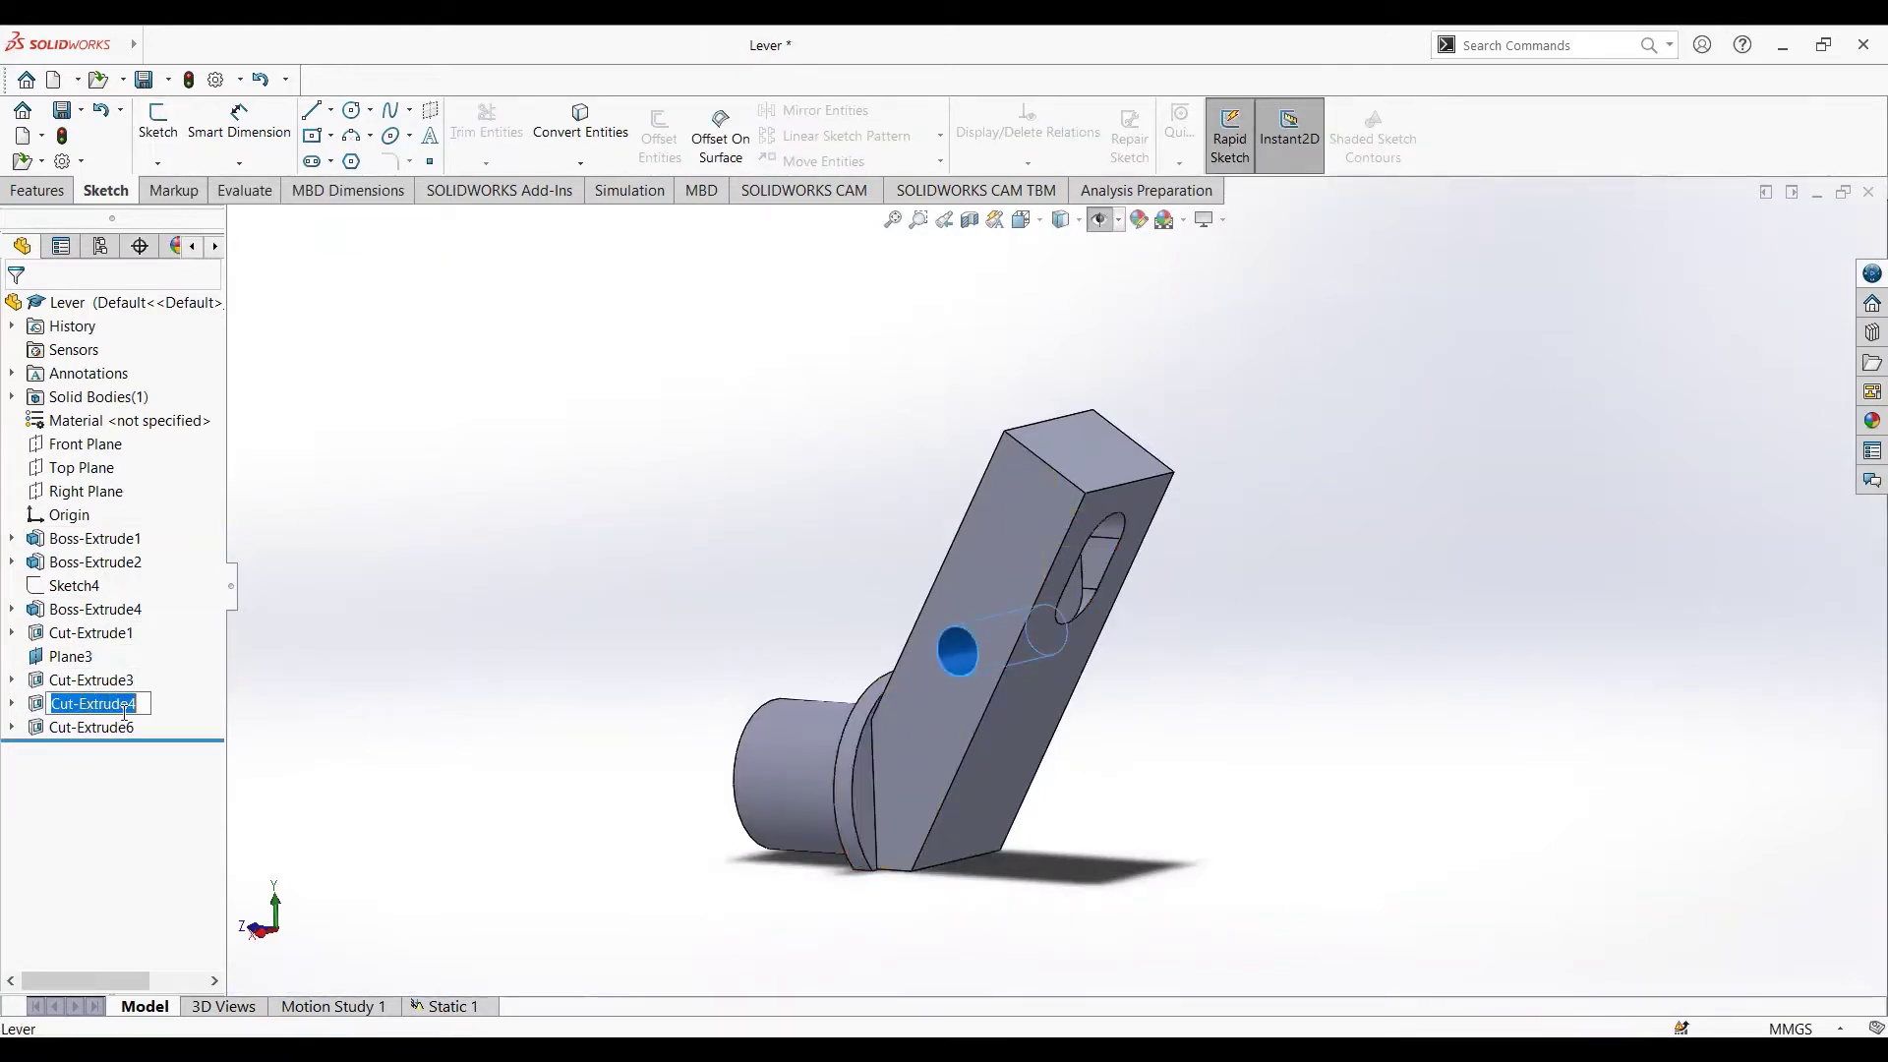
{"action": "left_click", "coordinate": [160, 707]}
- Review the rectangle sketch and blind cut settings of Cut-Extrude6 at the arm's lower end, and close both without changes
{"action": "left_click", "coordinate": [130, 729]}
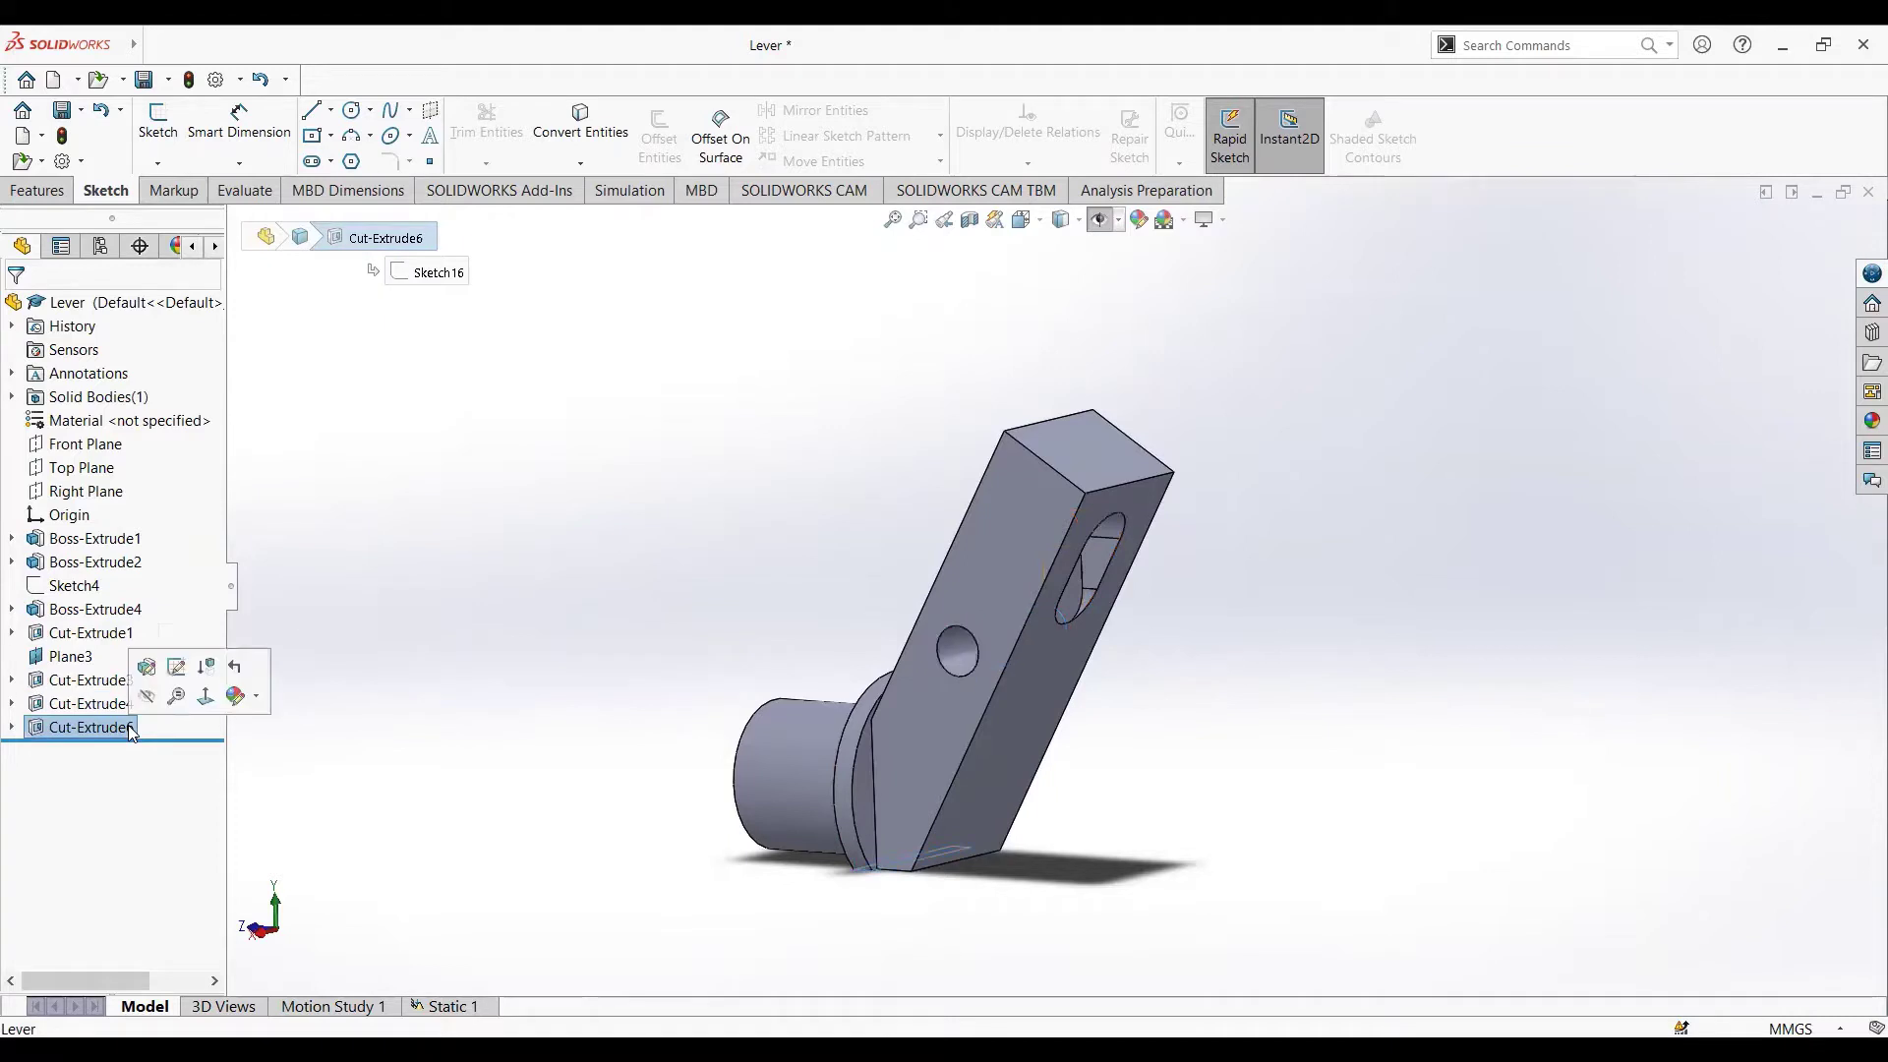
{"action": "left_click", "coordinate": [172, 695]}
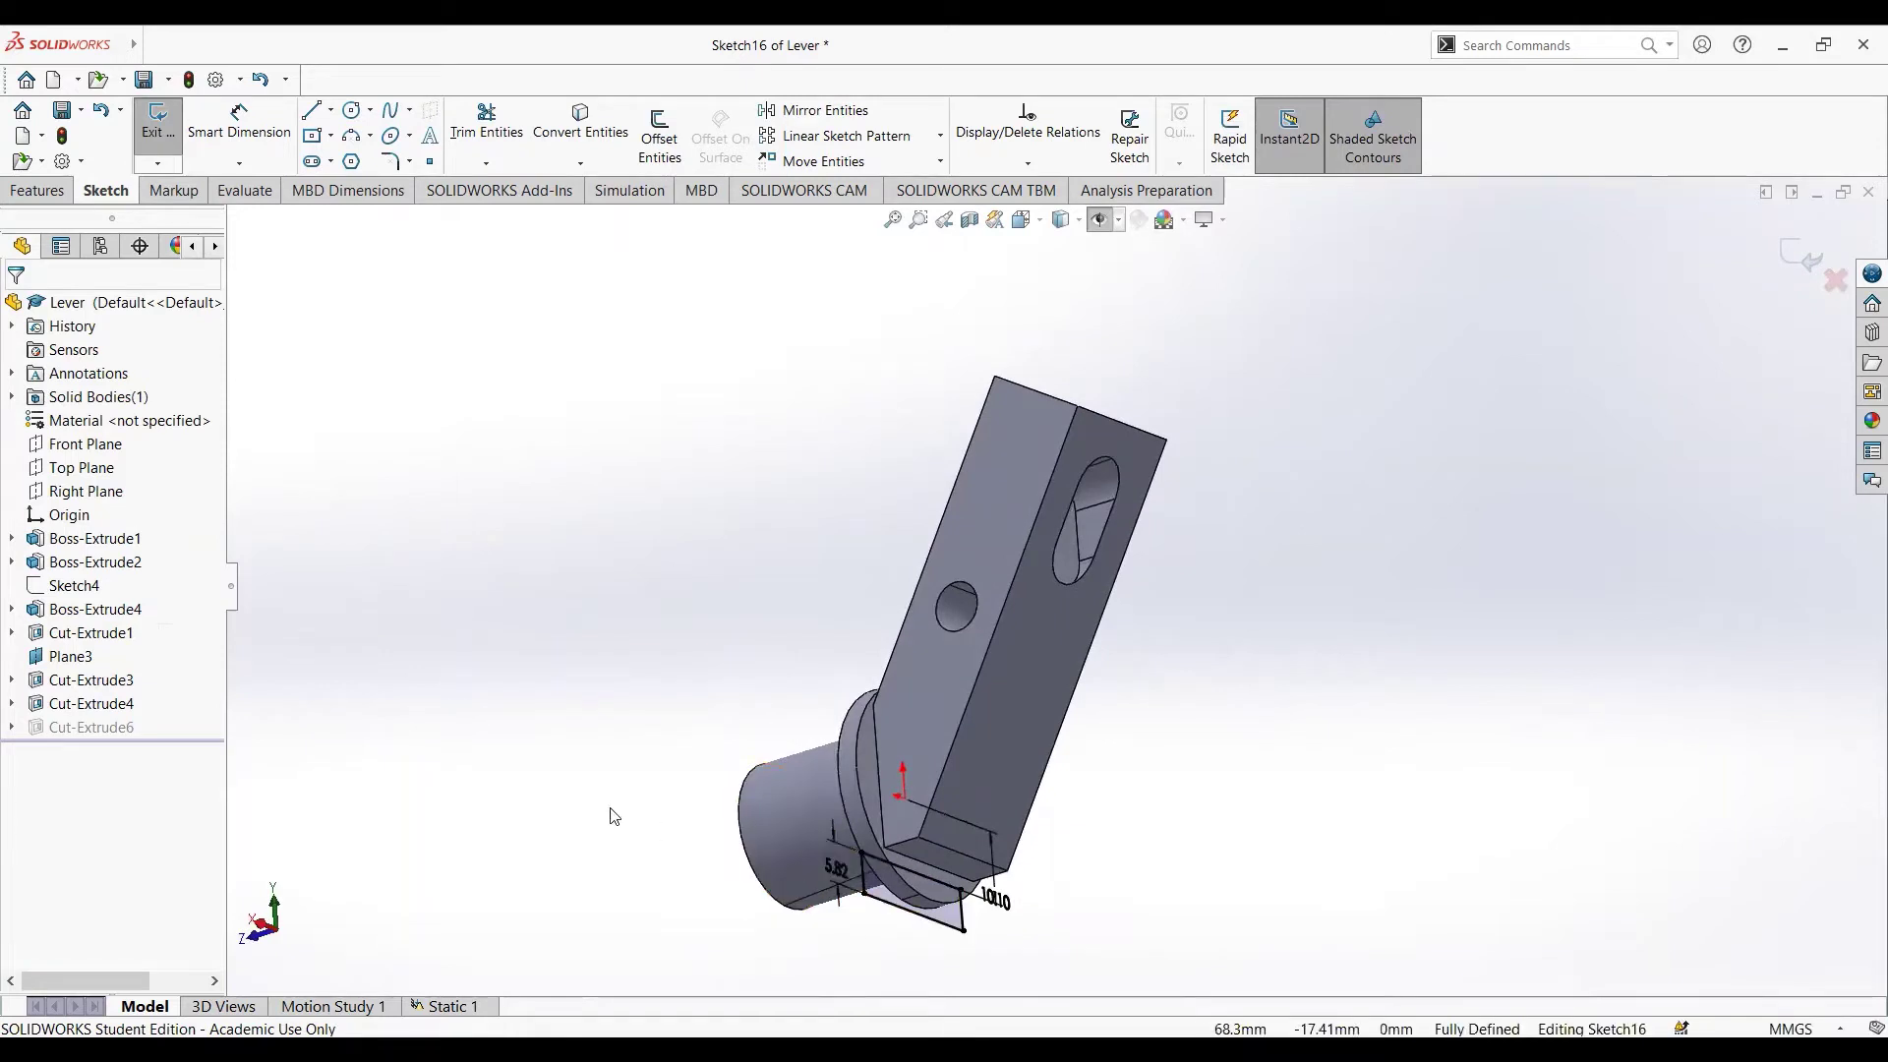
{"action": "left_click", "coordinate": [157, 123]}
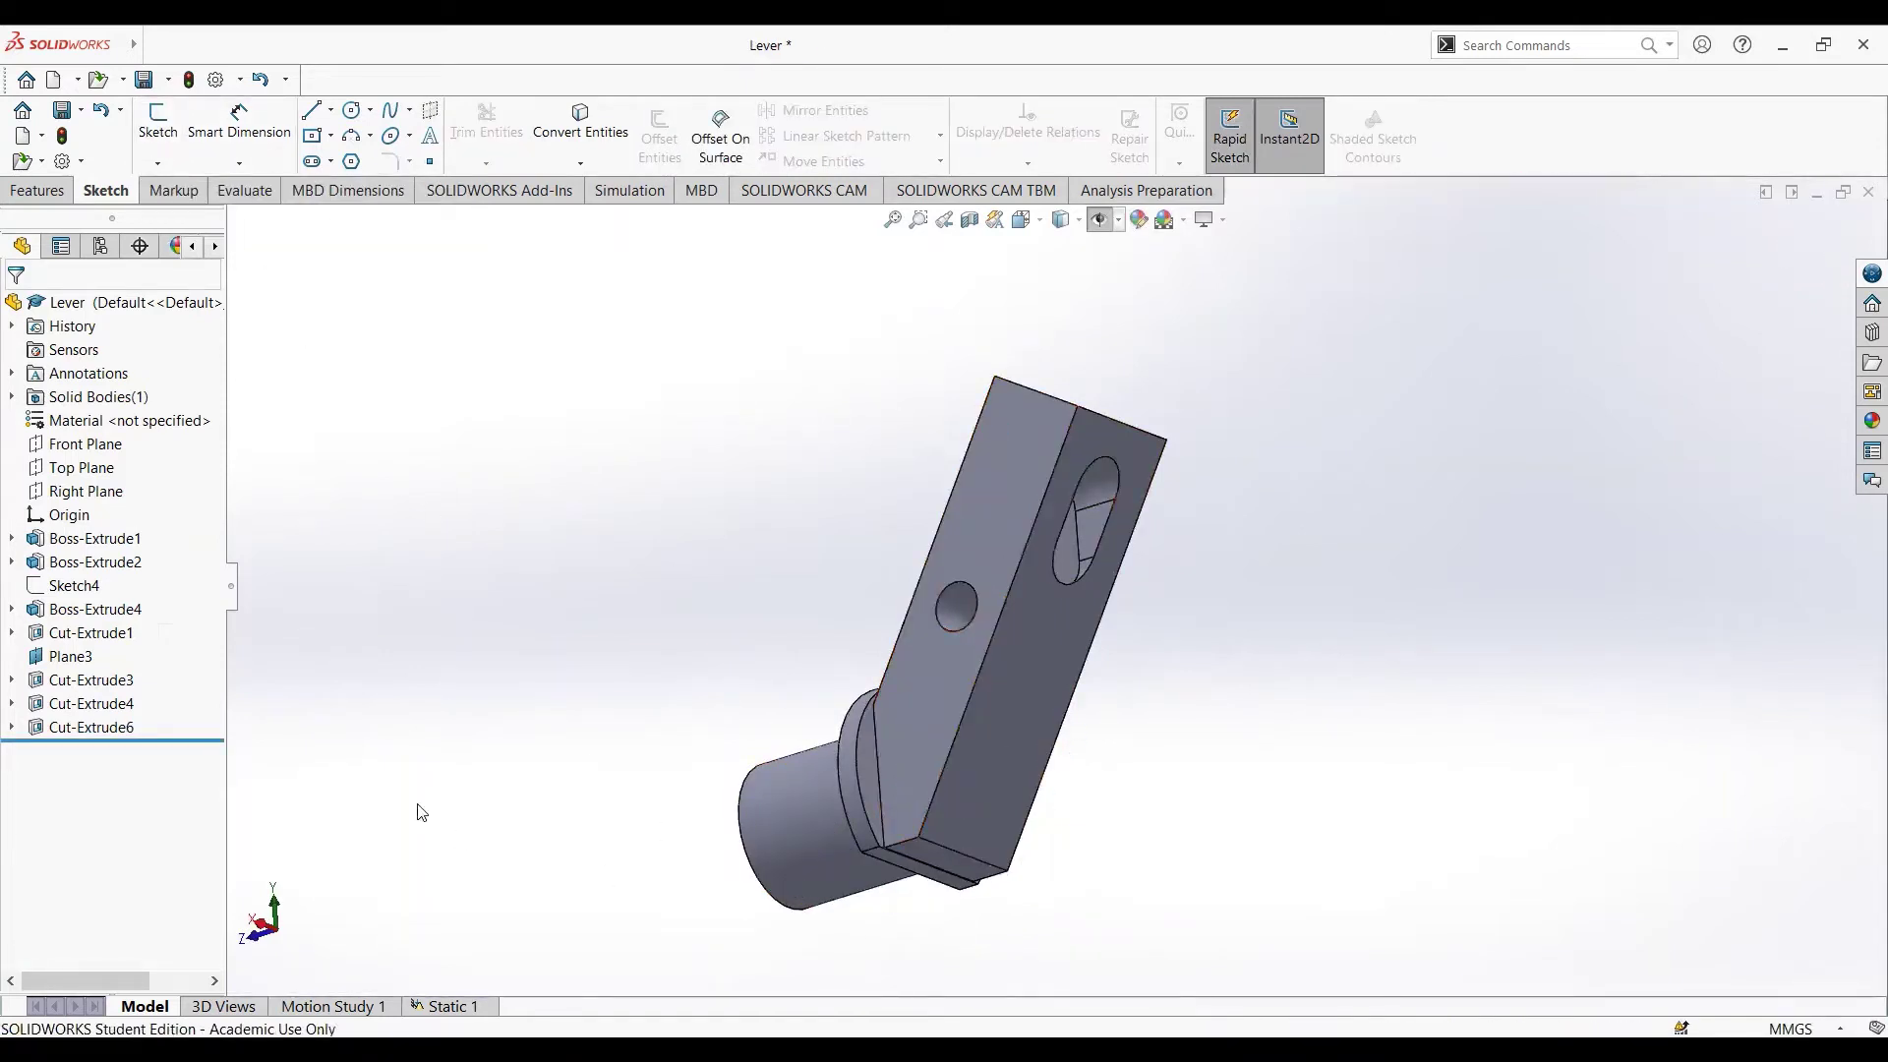
{"action": "left_click", "coordinate": [91, 726]}
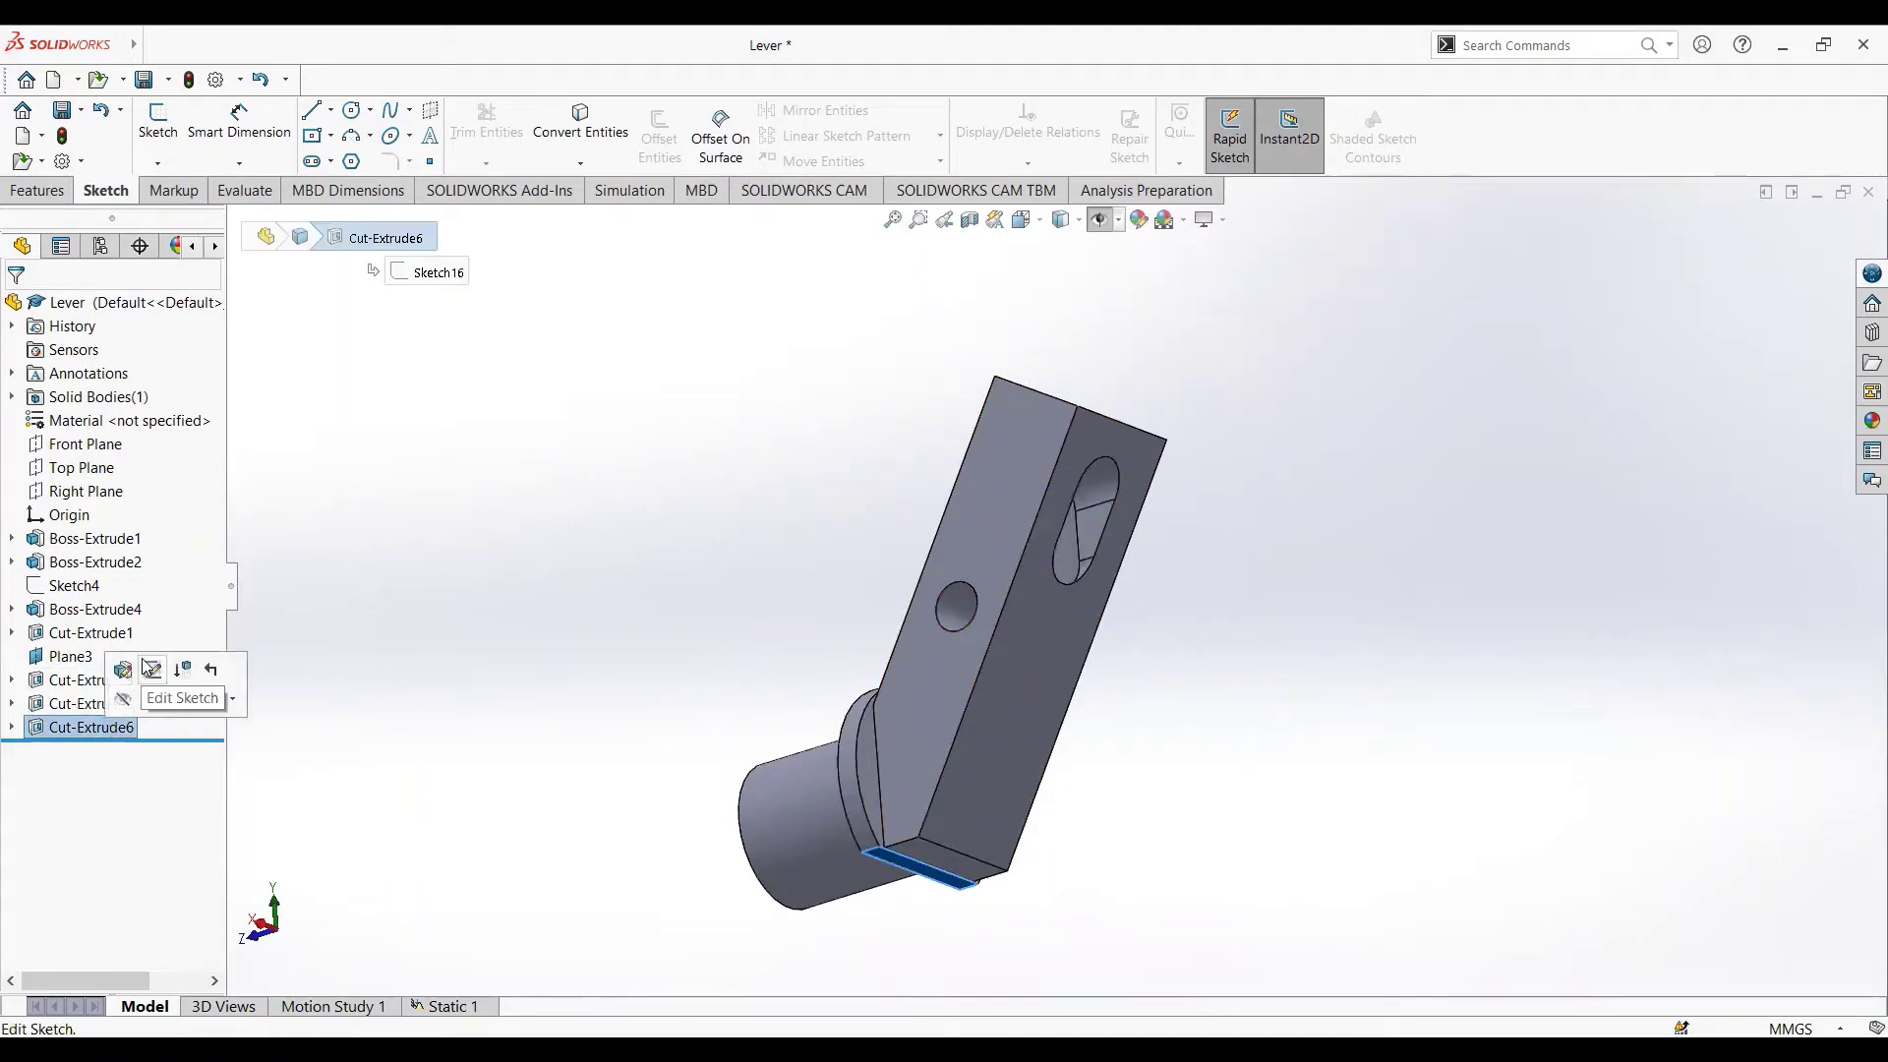
{"action": "left_click", "coordinate": [123, 669]}
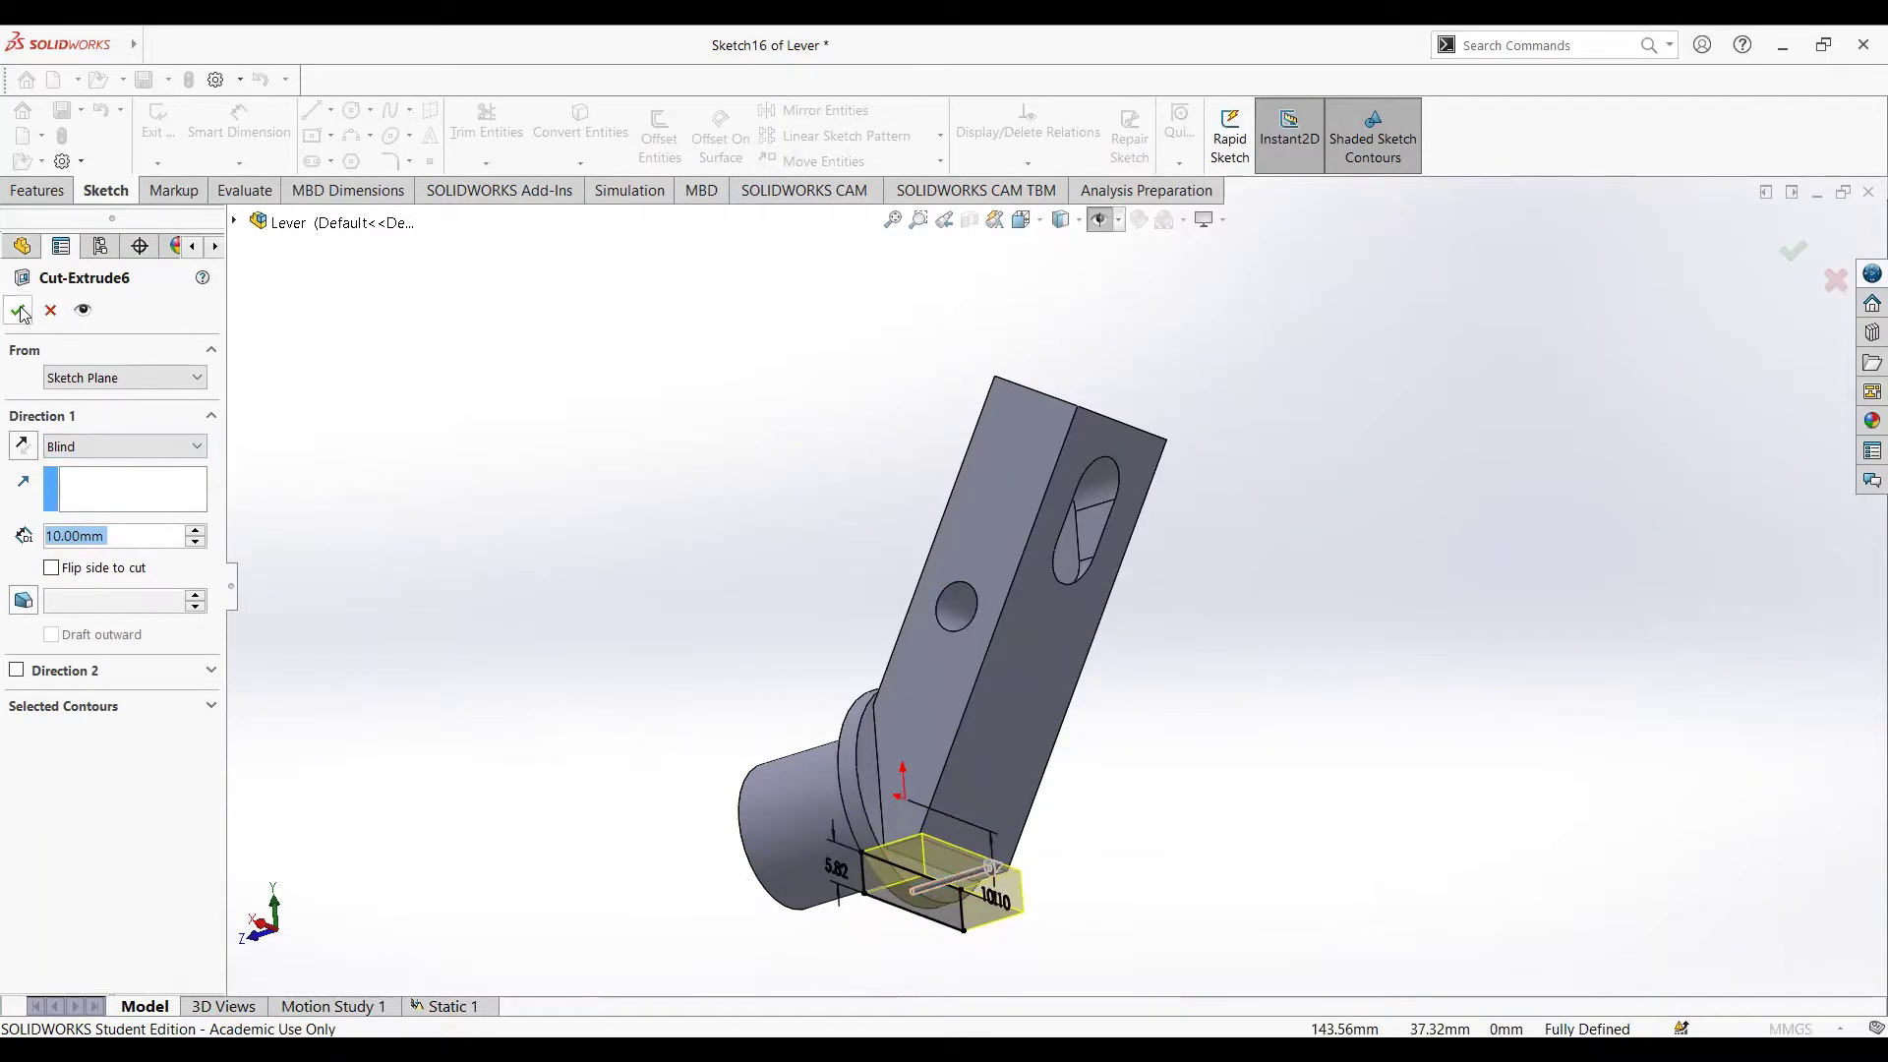
{"action": "left_click", "coordinate": [18, 311]}
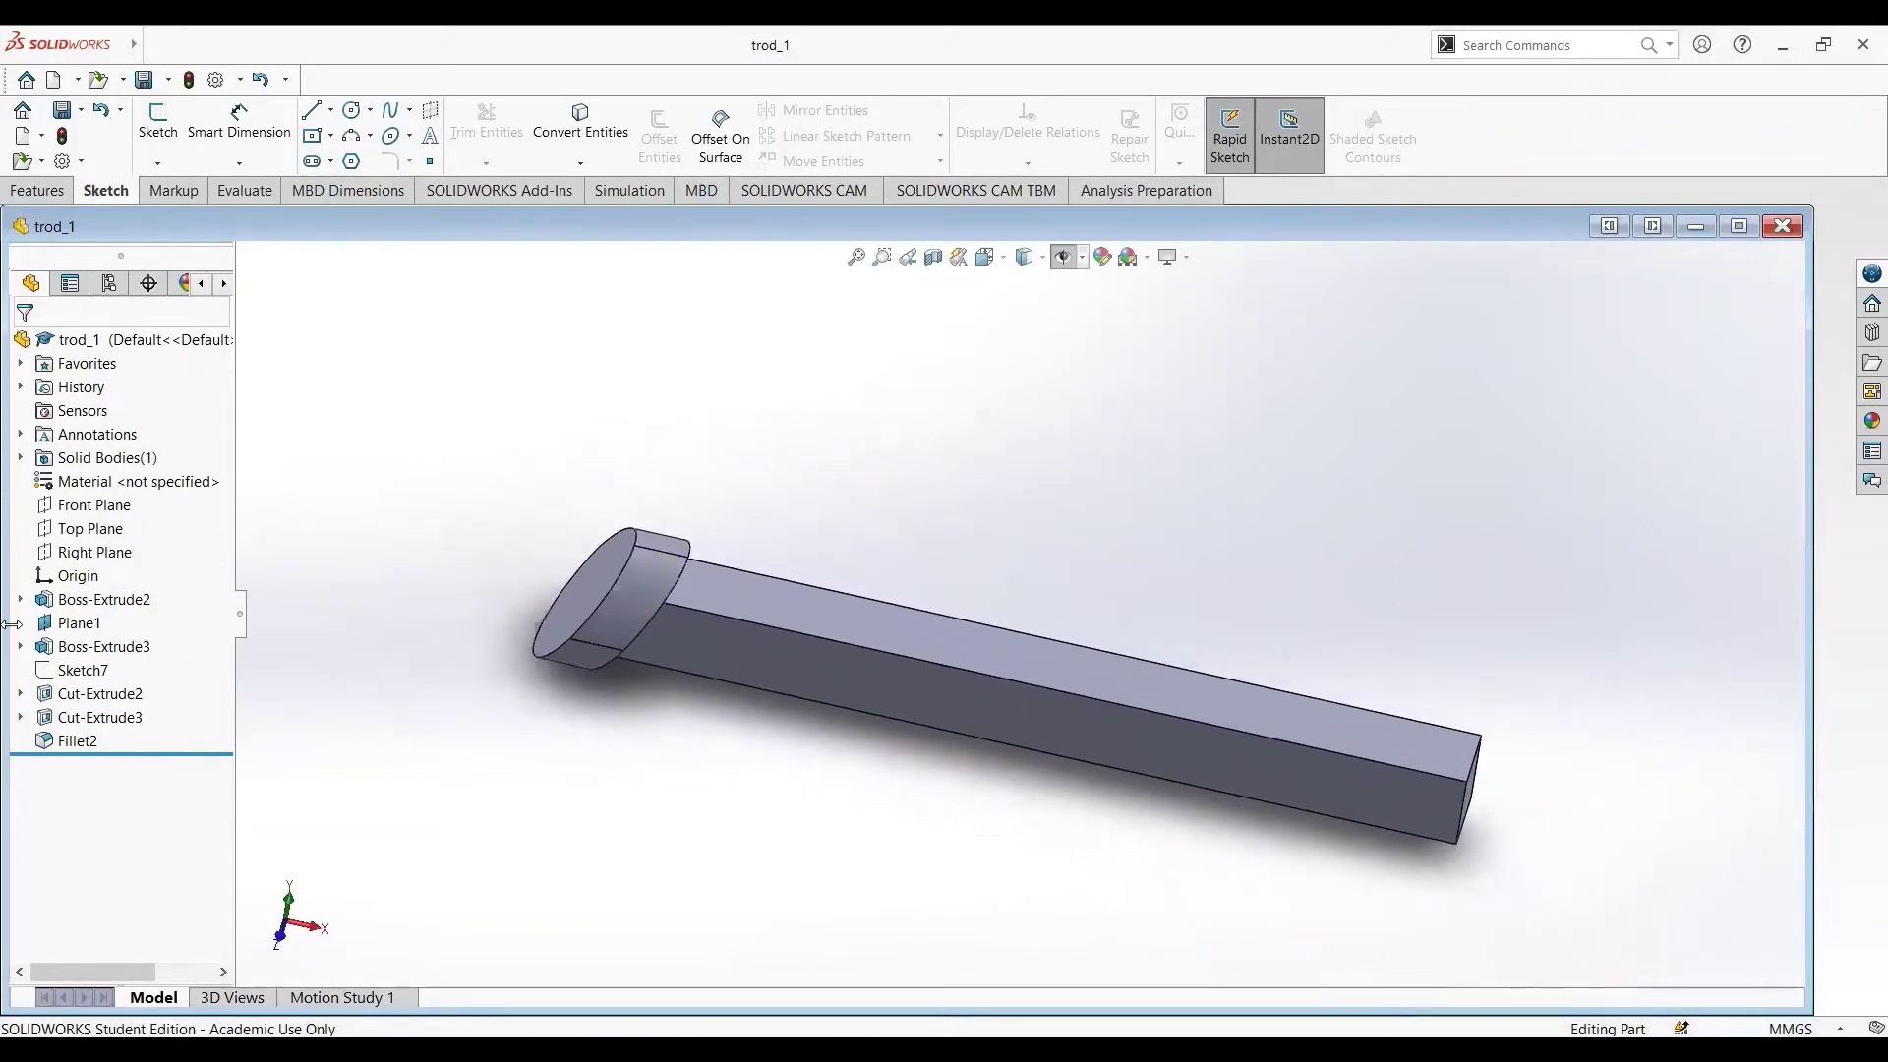
- In the trod_1 part, review the square profile sketch and extrusion settings of the long bar, Boss-Extrude2, and close both without changes
{"action": "left_click", "coordinate": [74, 604]}
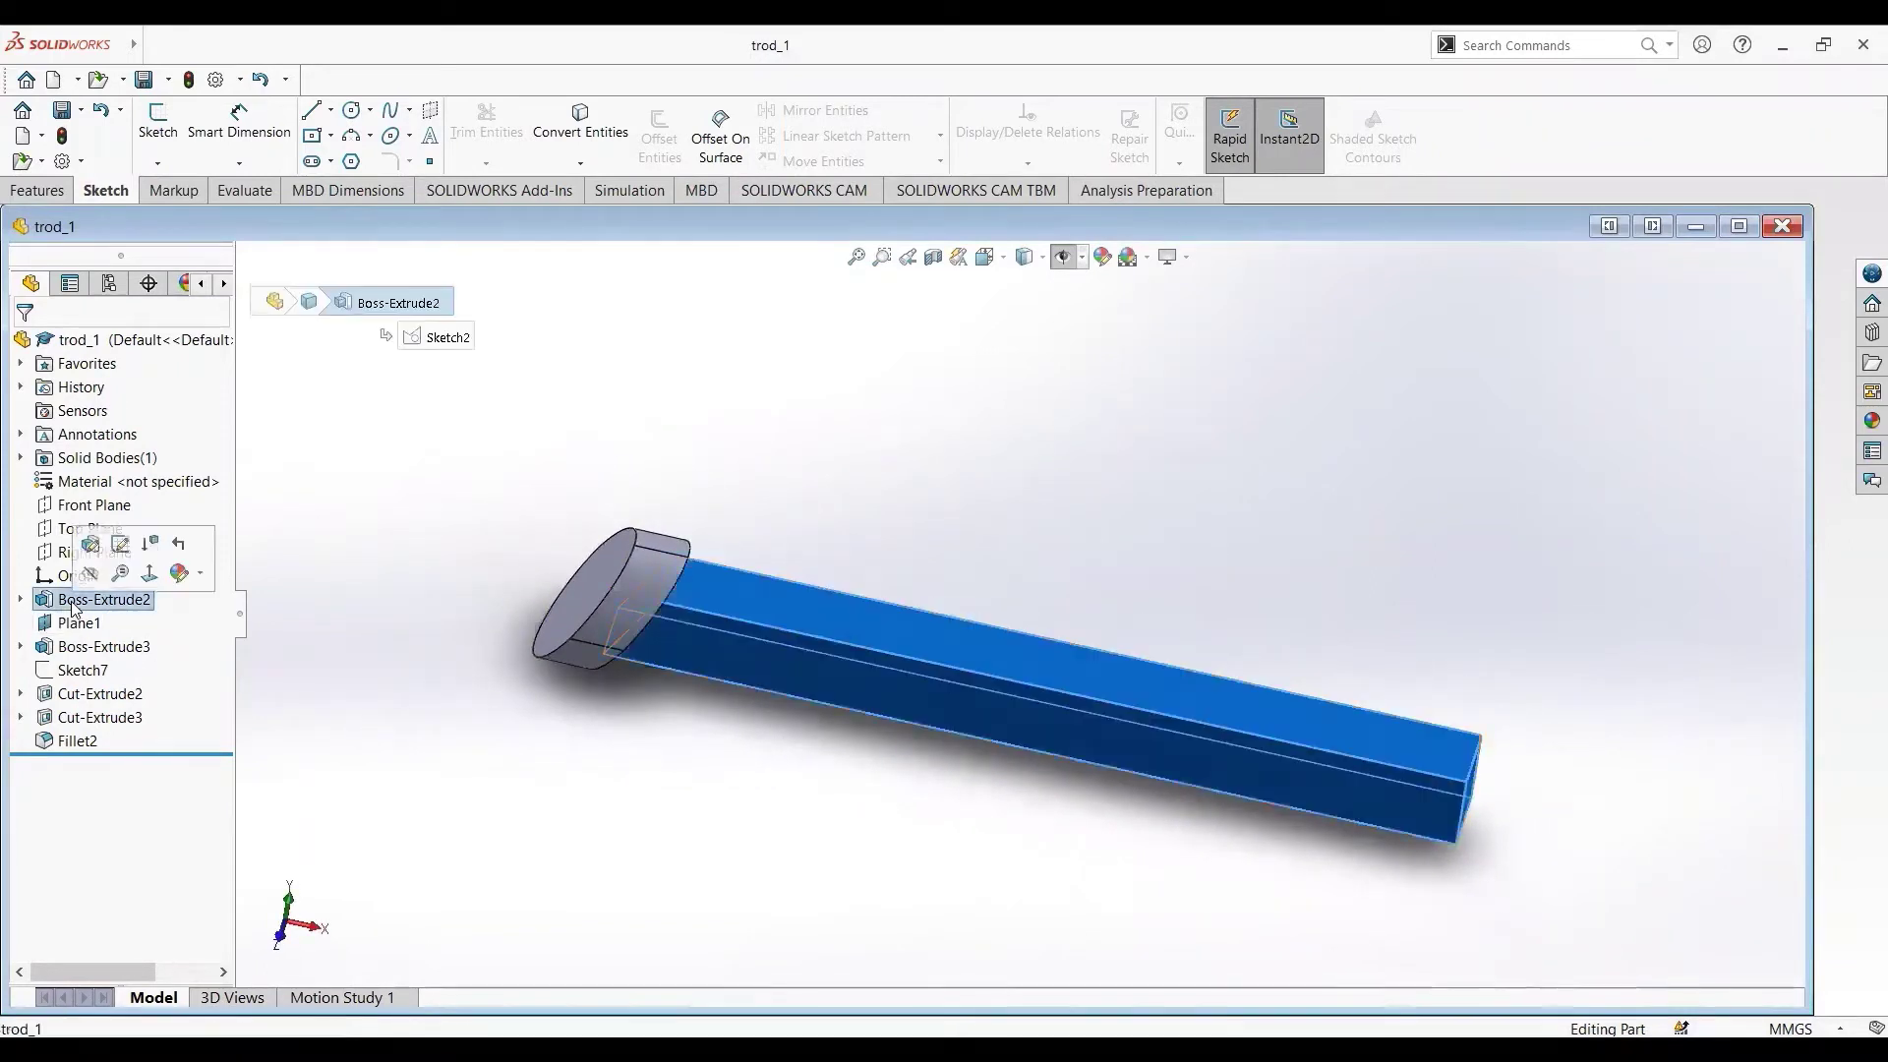
{"action": "left_click", "coordinate": [123, 544]}
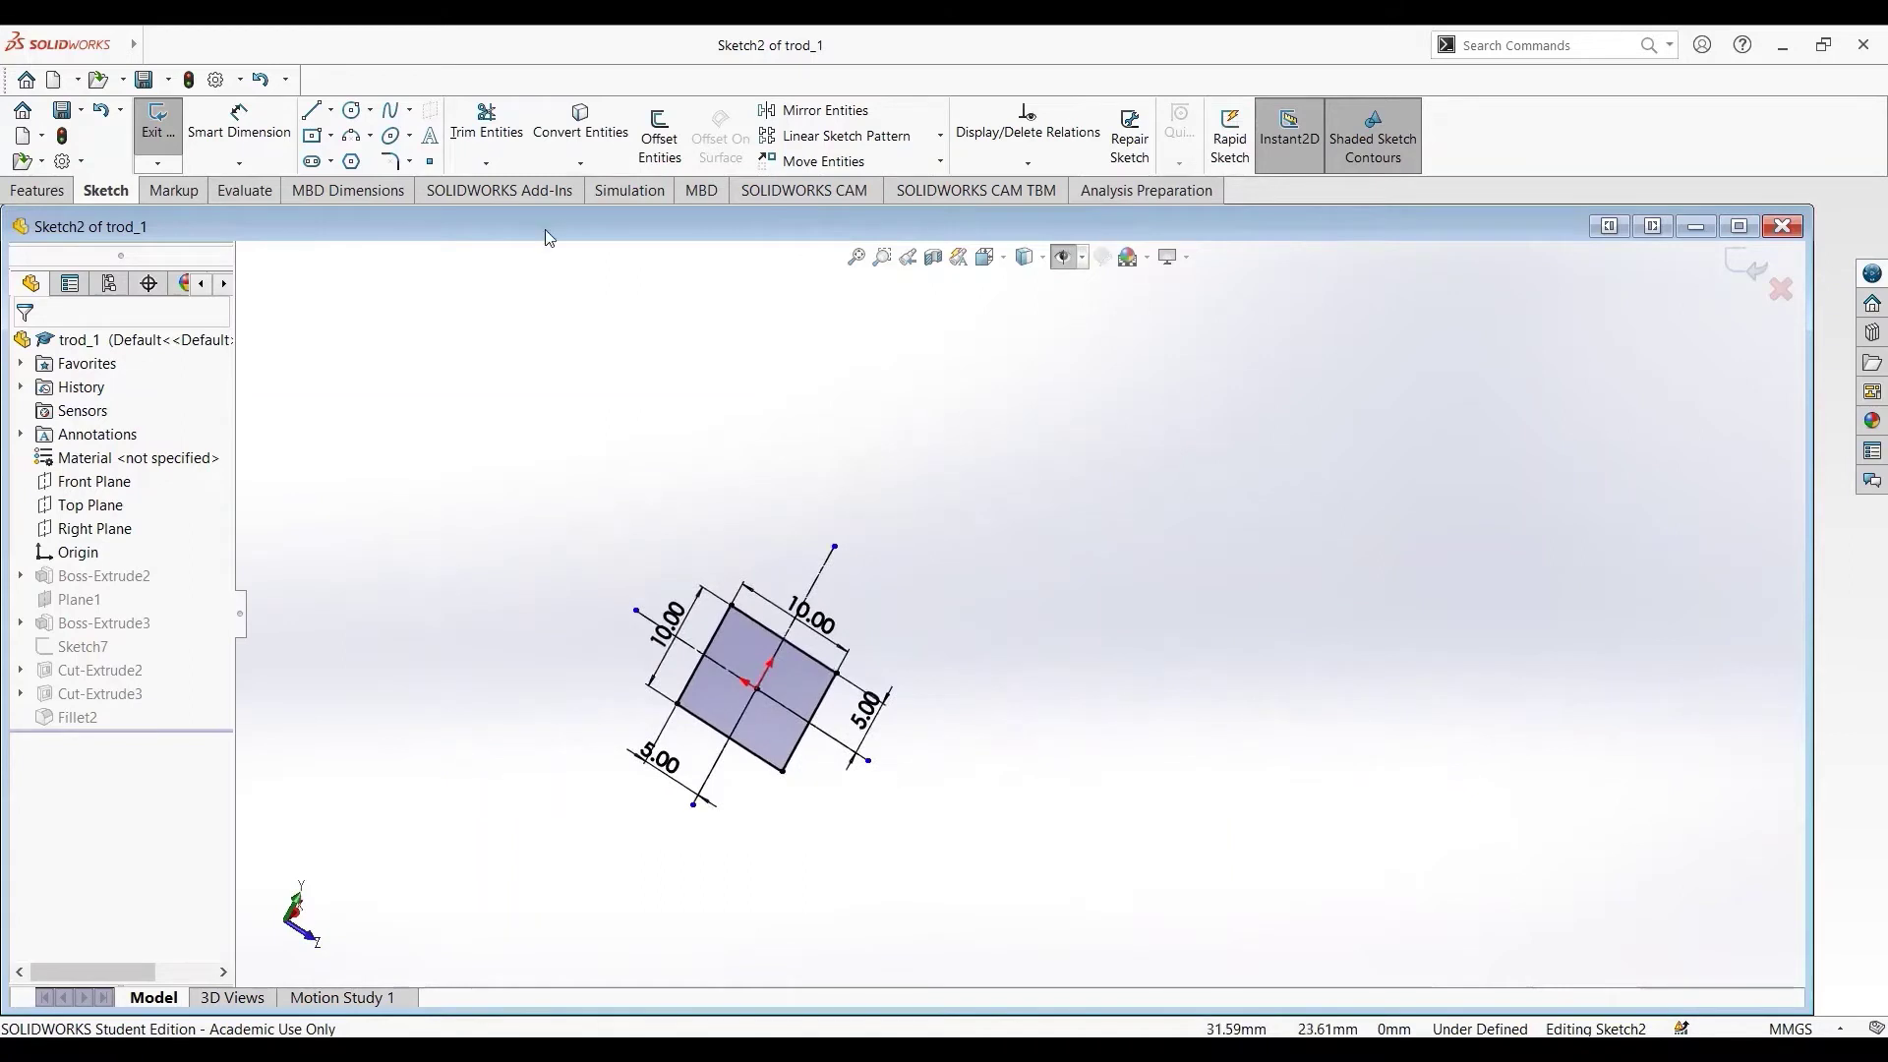
{"action": "left_click", "coordinate": [152, 135]}
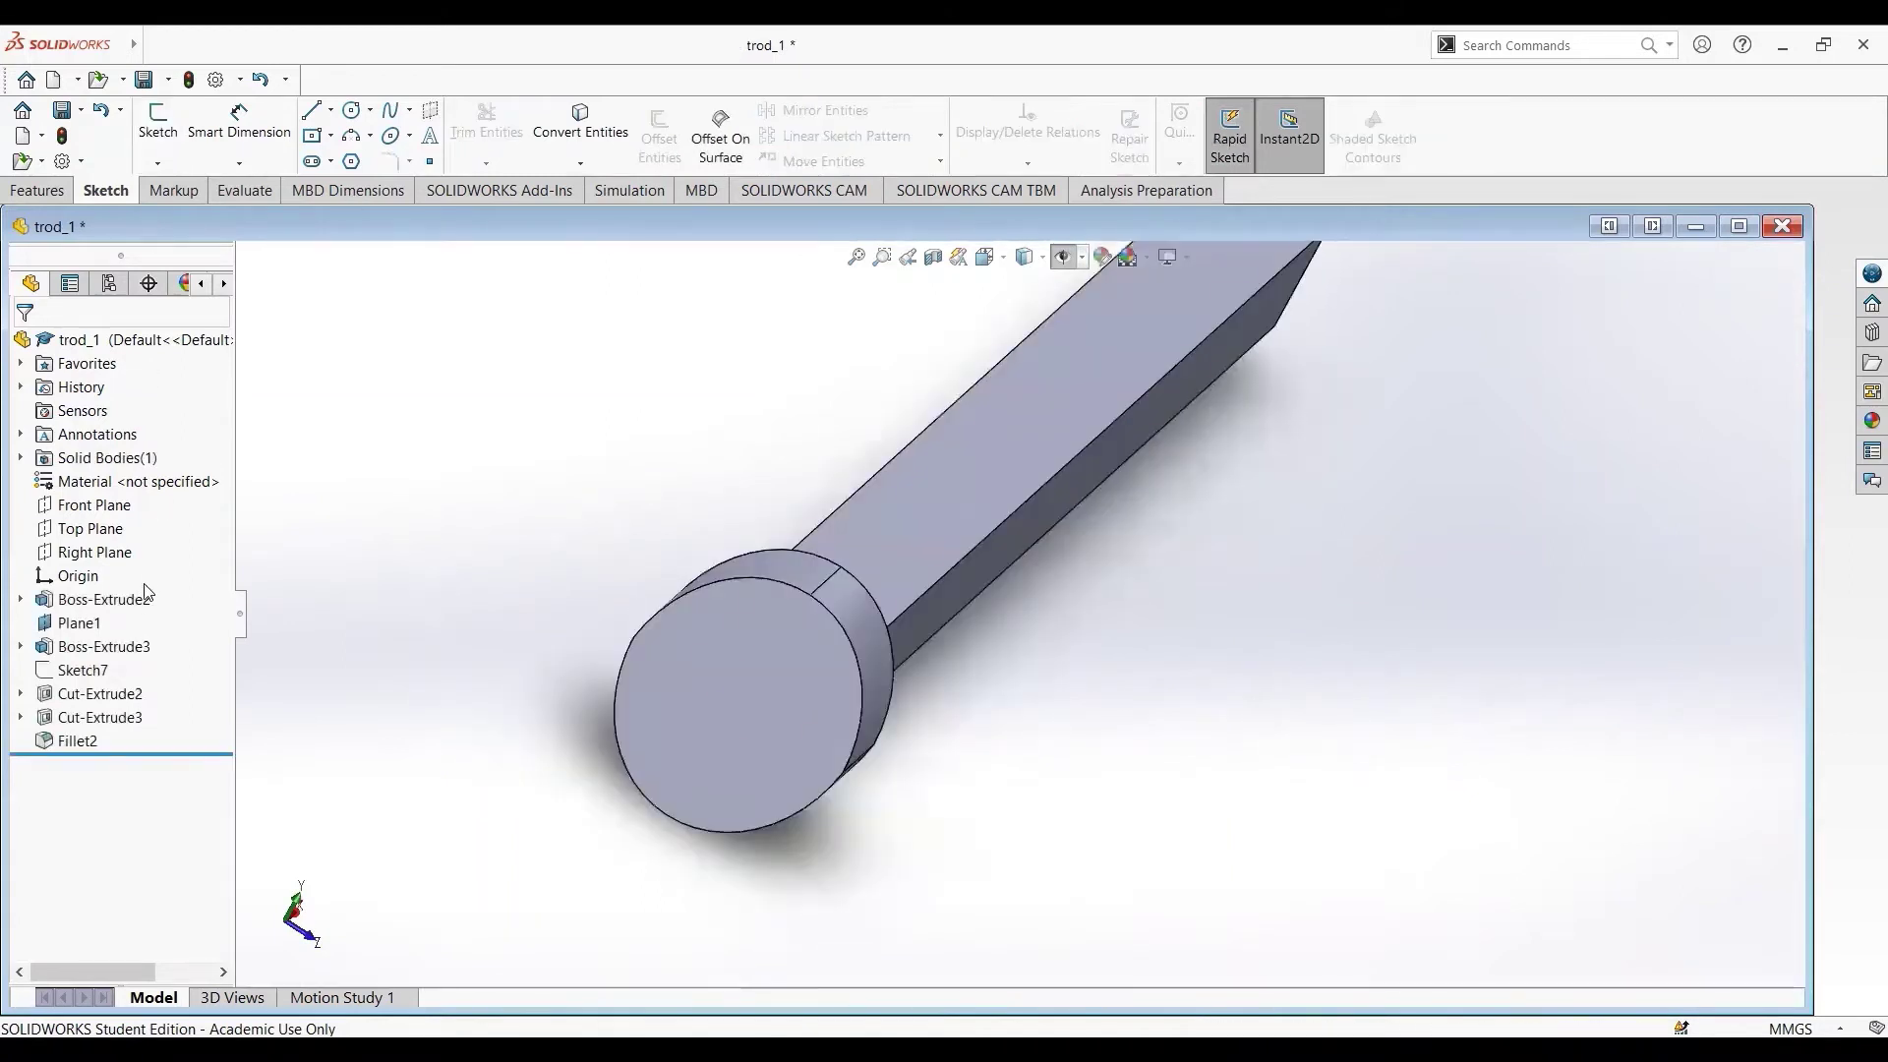
{"action": "left_click", "coordinate": [144, 599]}
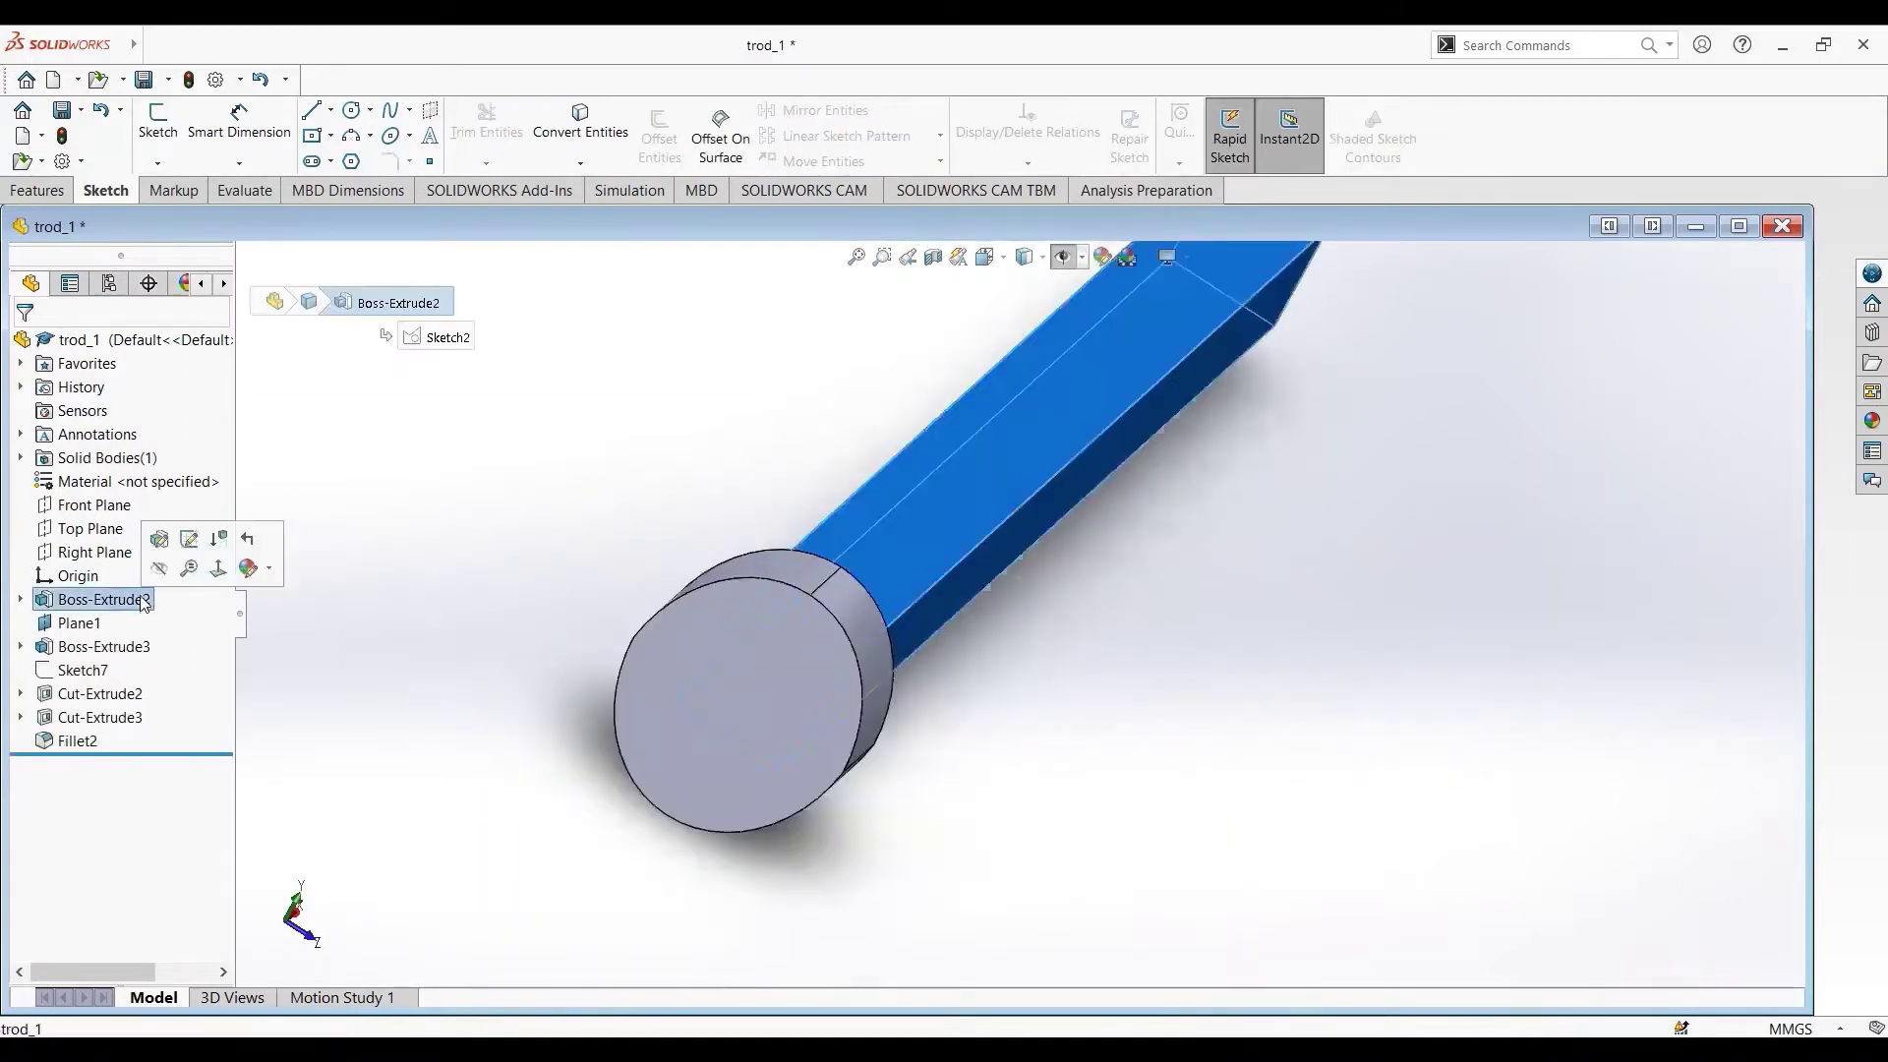
{"action": "left_click", "coordinate": [191, 539]}
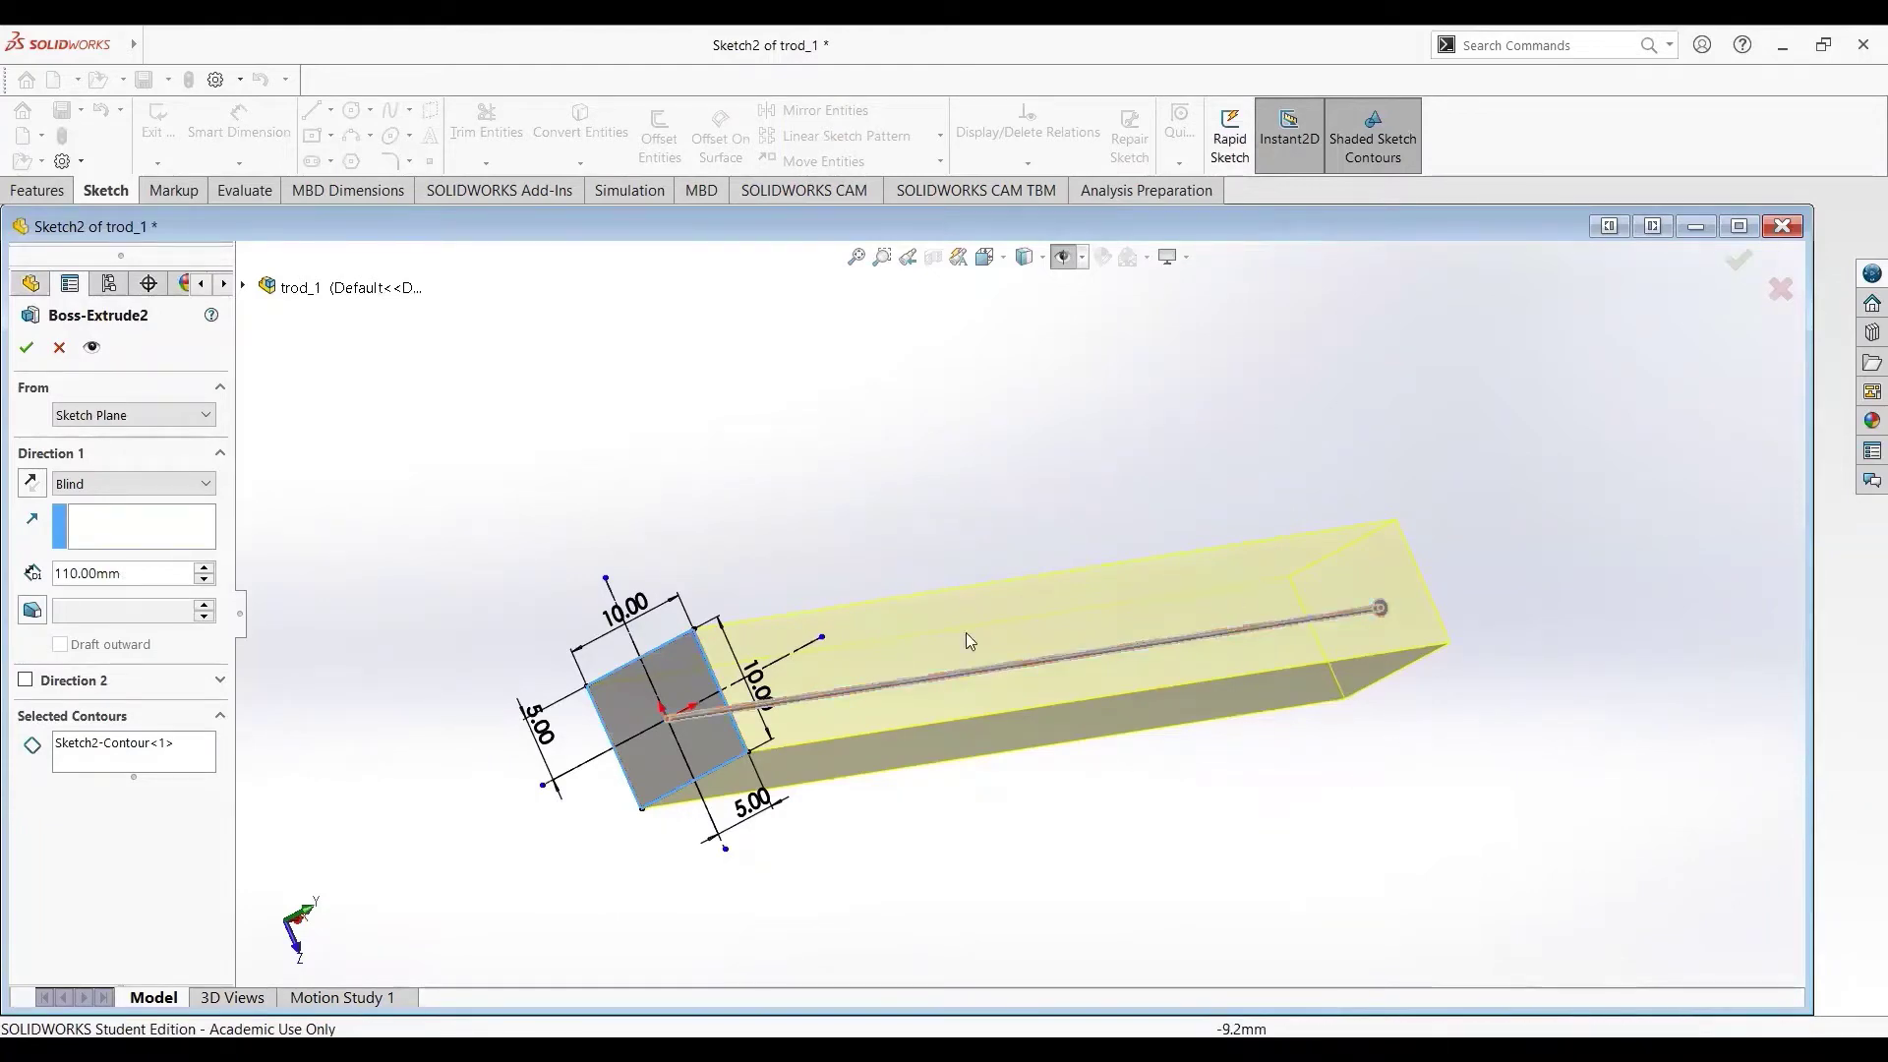
{"action": "left_click", "coordinate": [30, 349]}
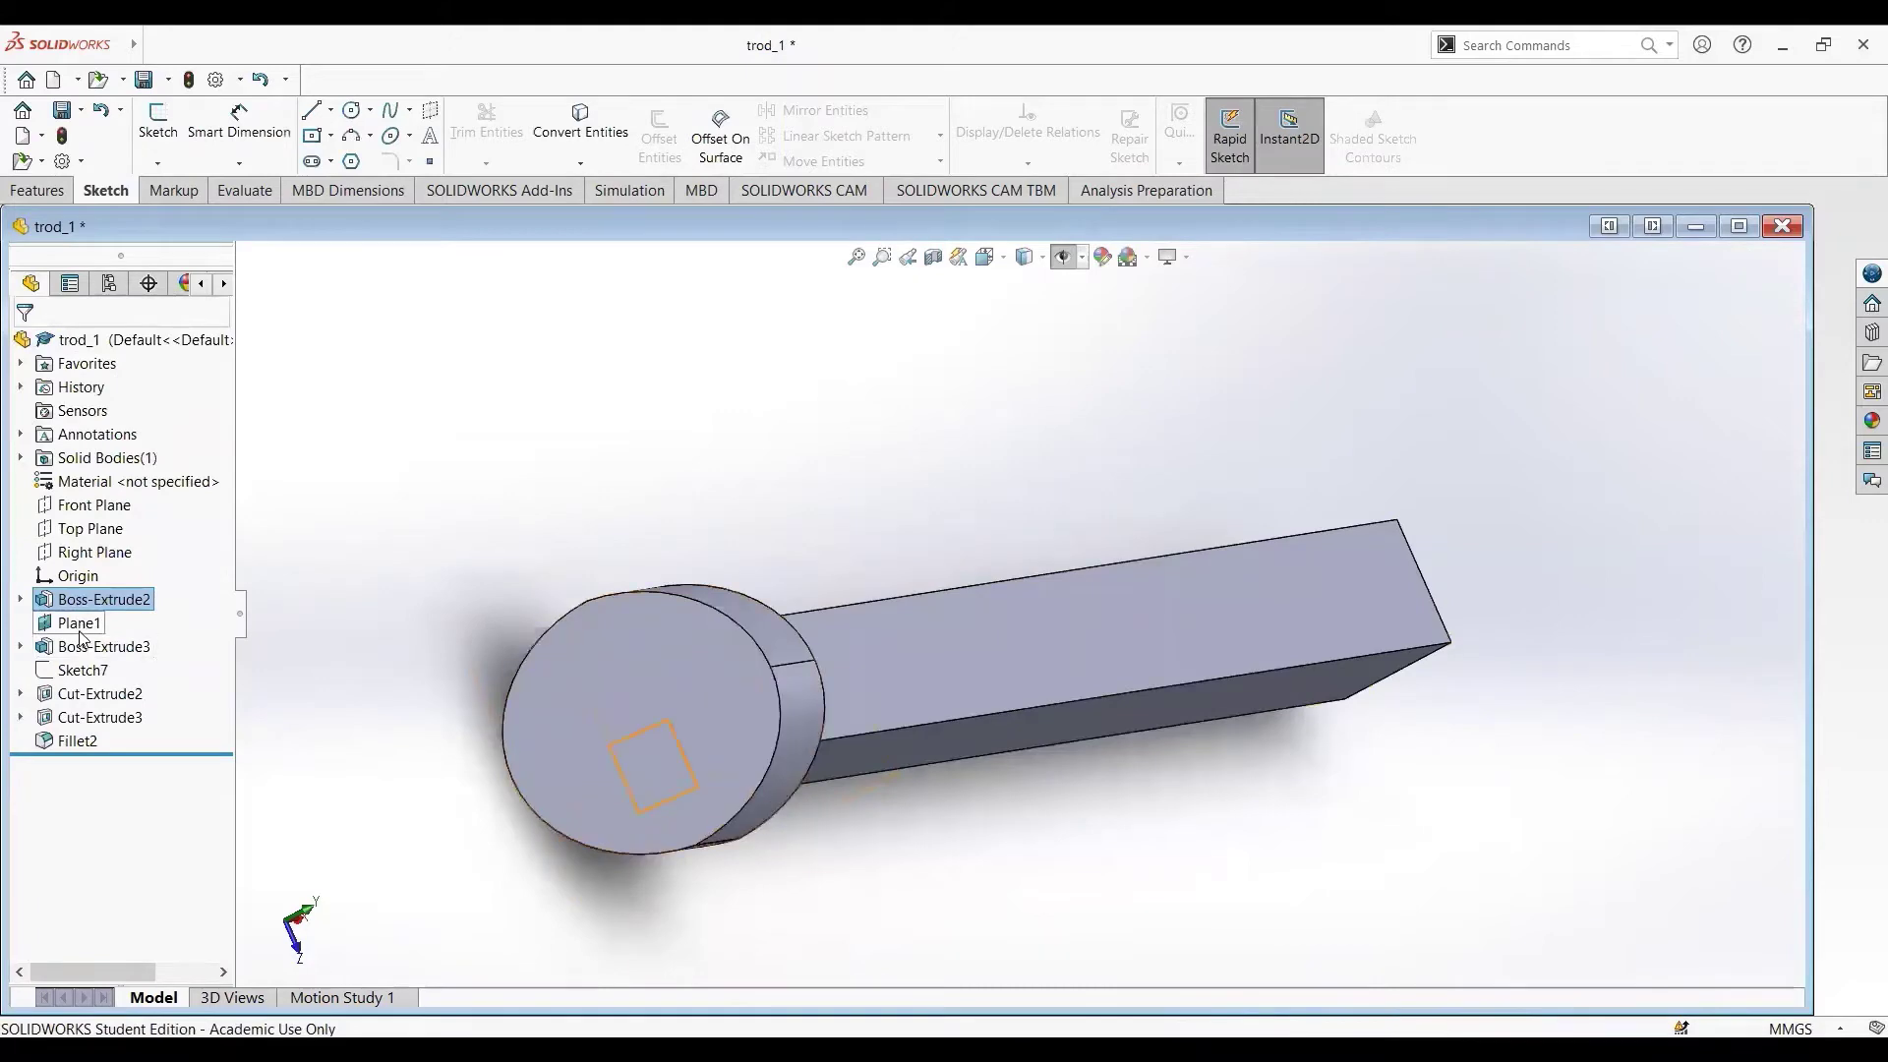
- Review the references and angle that define Plane1 at the bar's end, and close the definition without changes
{"action": "left_click", "coordinate": [81, 627]}
{"action": "left_click", "coordinate": [98, 571]}
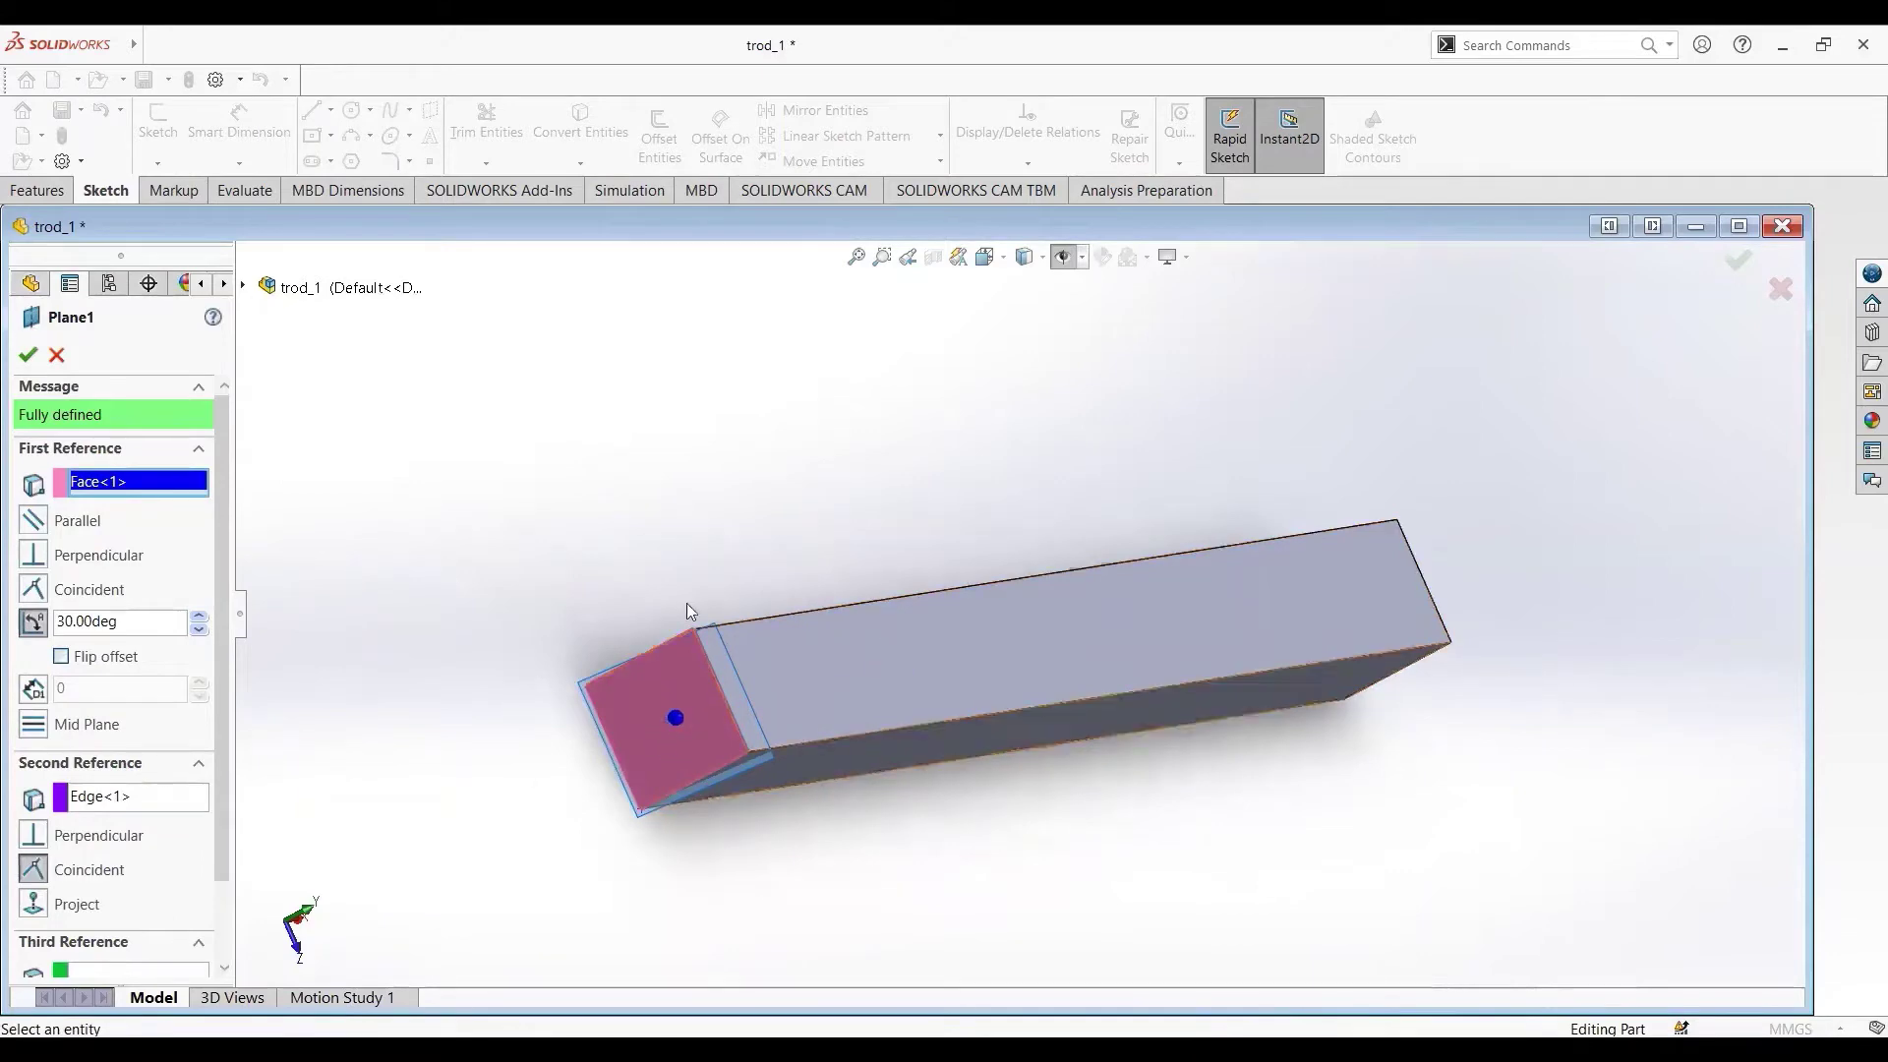
{"action": "left_click", "coordinate": [23, 360]}
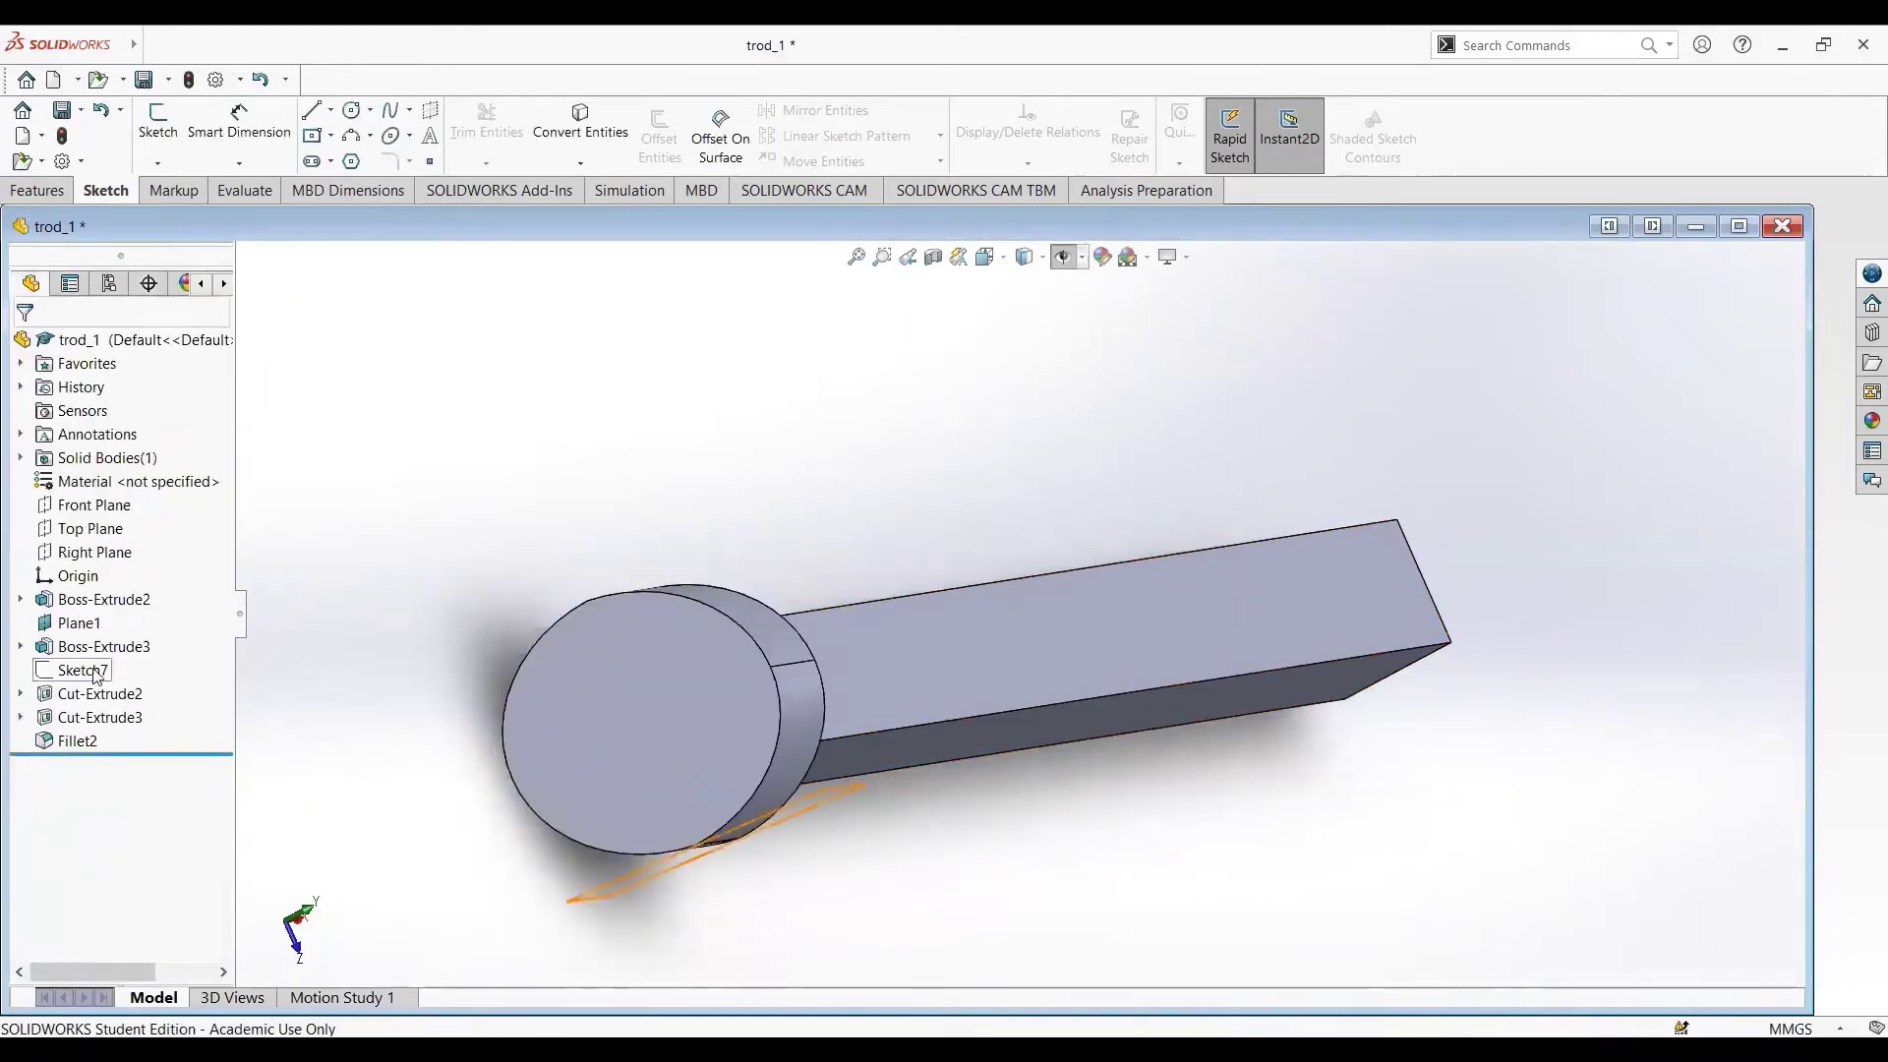
- Inspect the triangular sketch of the head's corner cut, Cut-Extrude2, and exit the sketch
{"action": "left_click", "coordinate": [98, 693]}
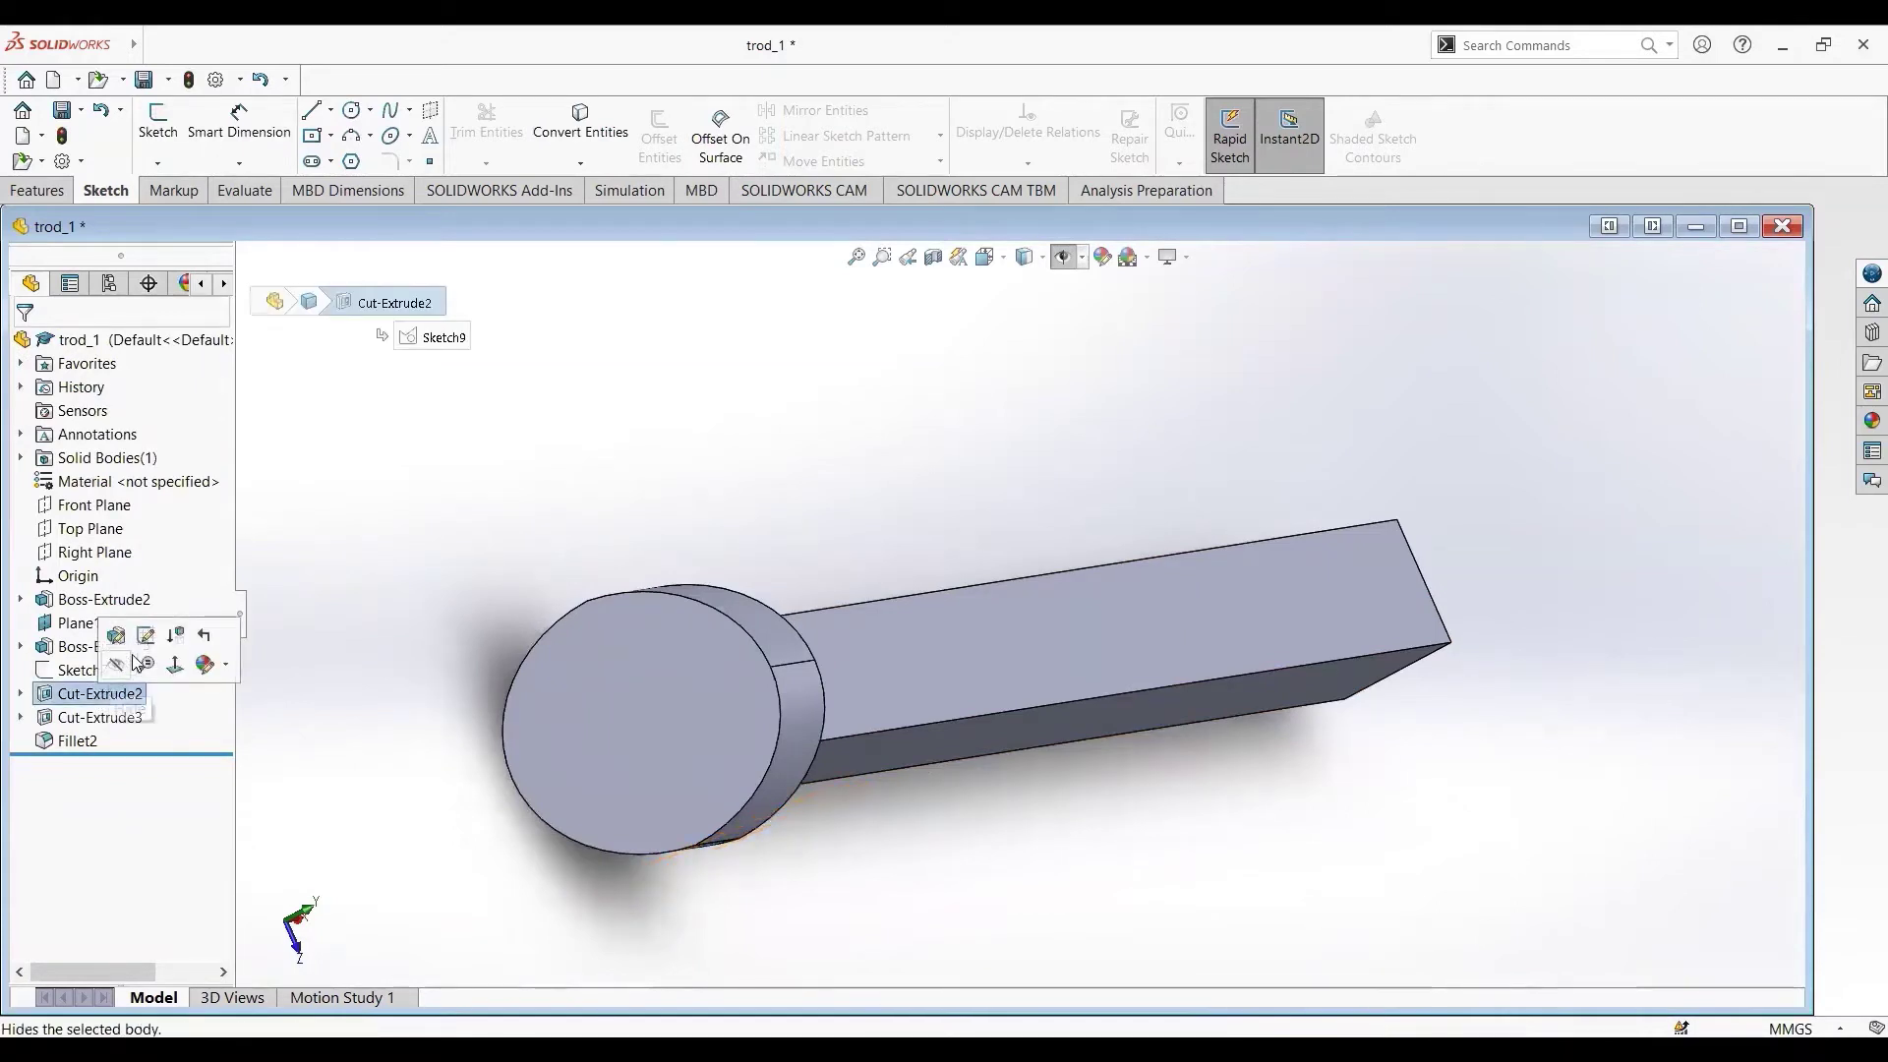
{"action": "left_click", "coordinate": [145, 636]}
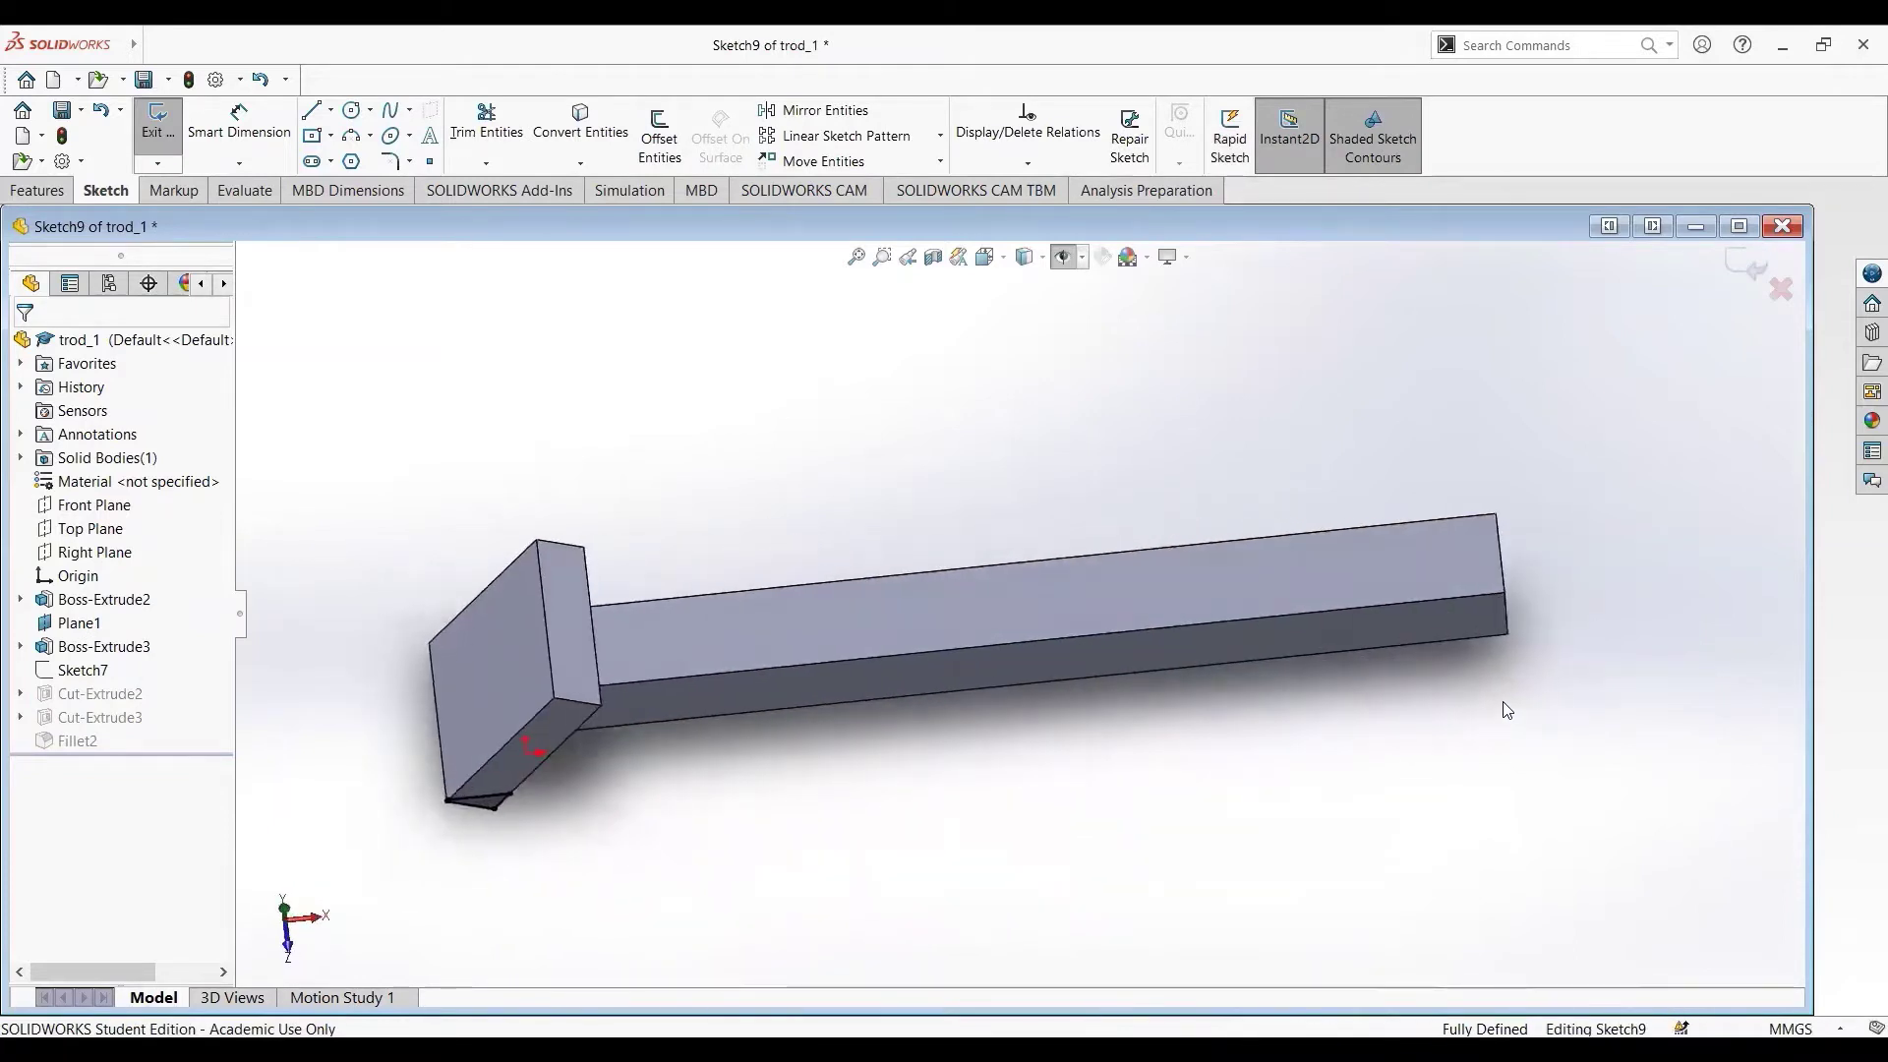
{"action": "left_click", "coordinate": [158, 123]}
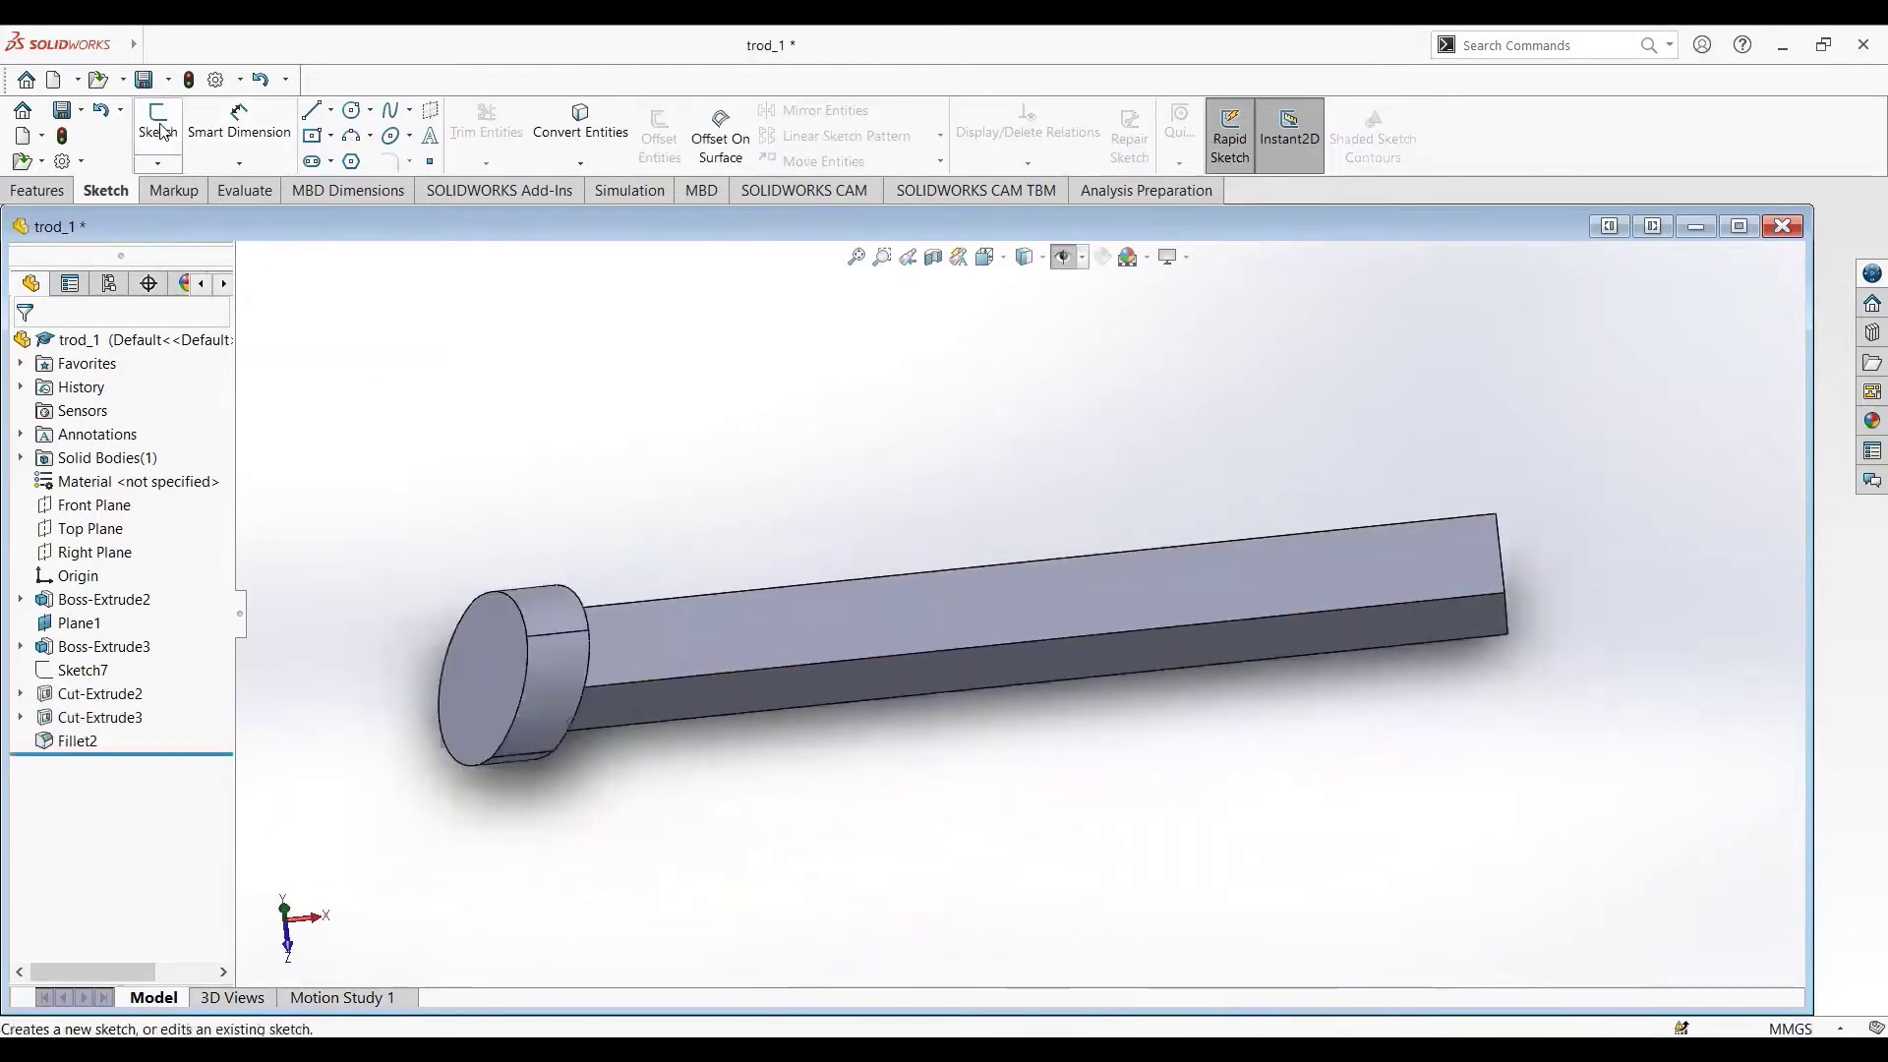
- Review the profile sketch and extrusion settings of the angled head, Boss-Extrude3, and close both without changes
{"action": "left_click", "coordinate": [103, 646]}
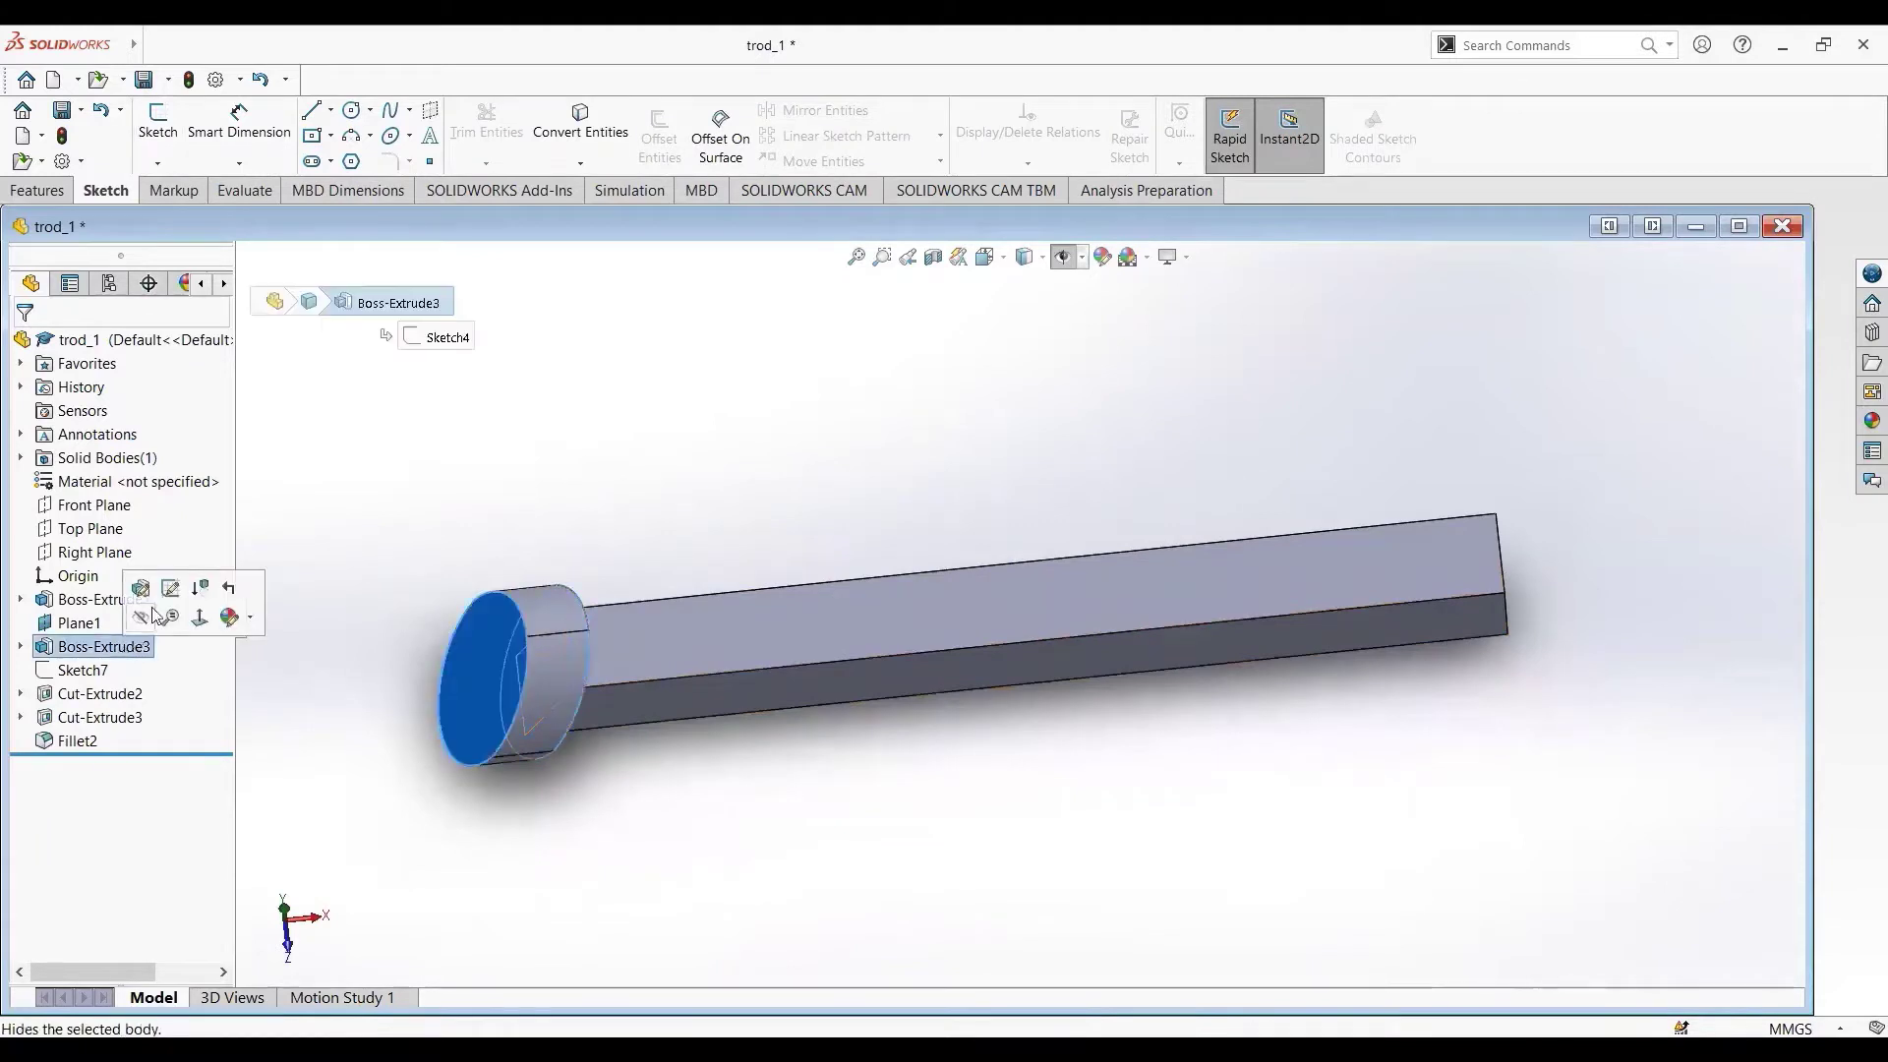
{"action": "left_click", "coordinate": [170, 587]}
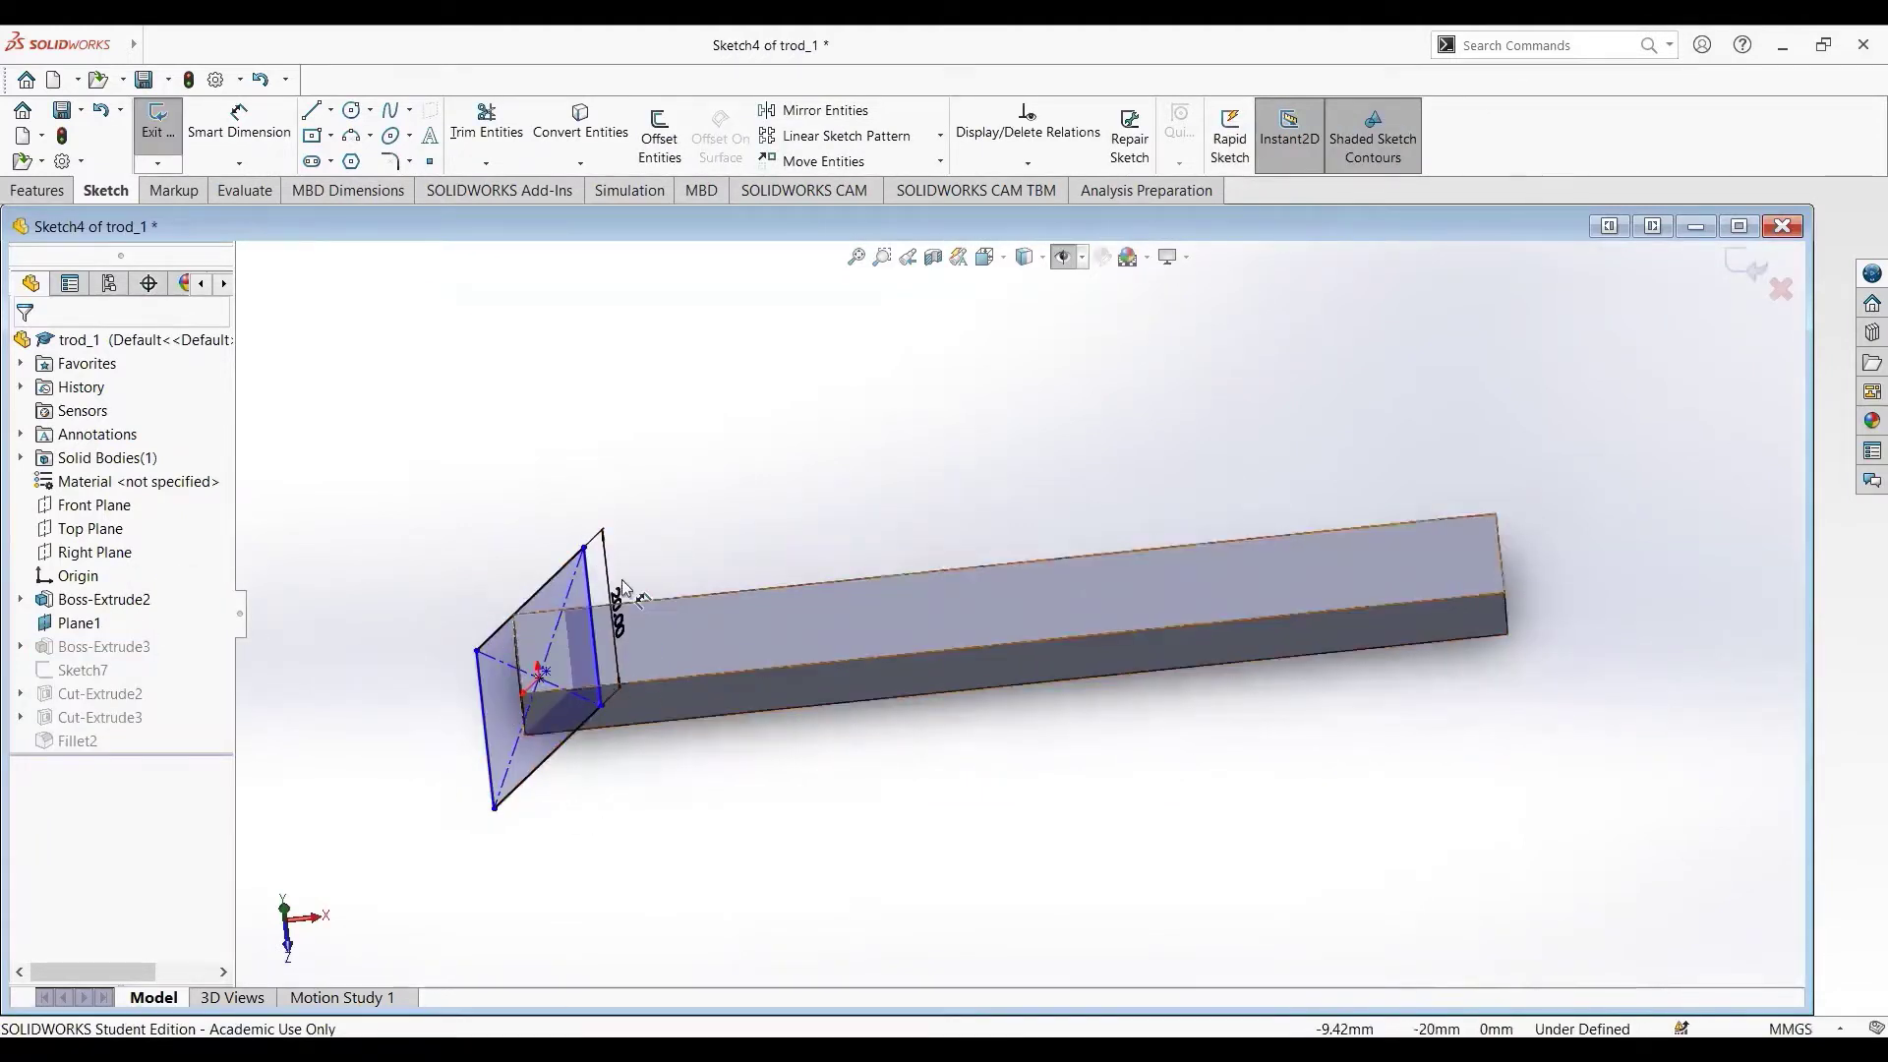
{"action": "left_click", "coordinate": [161, 142]}
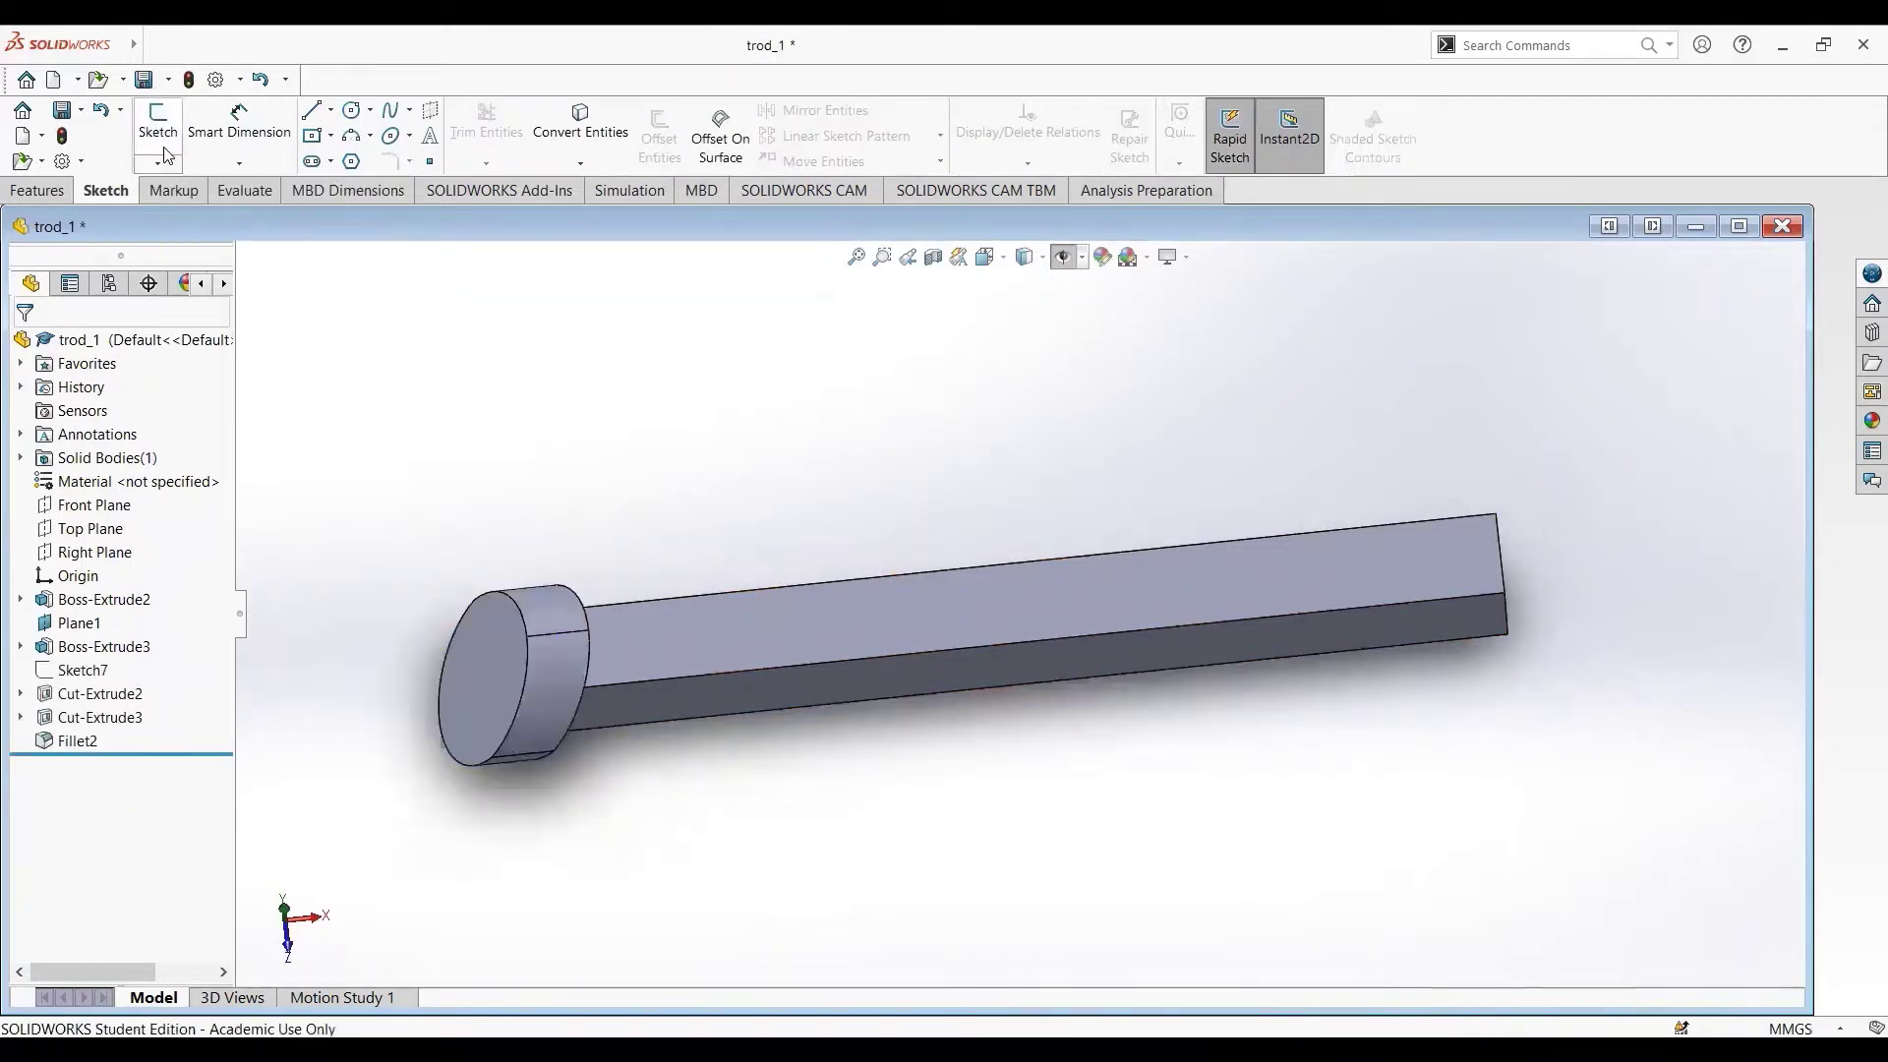
{"action": "left_click", "coordinate": [120, 653]}
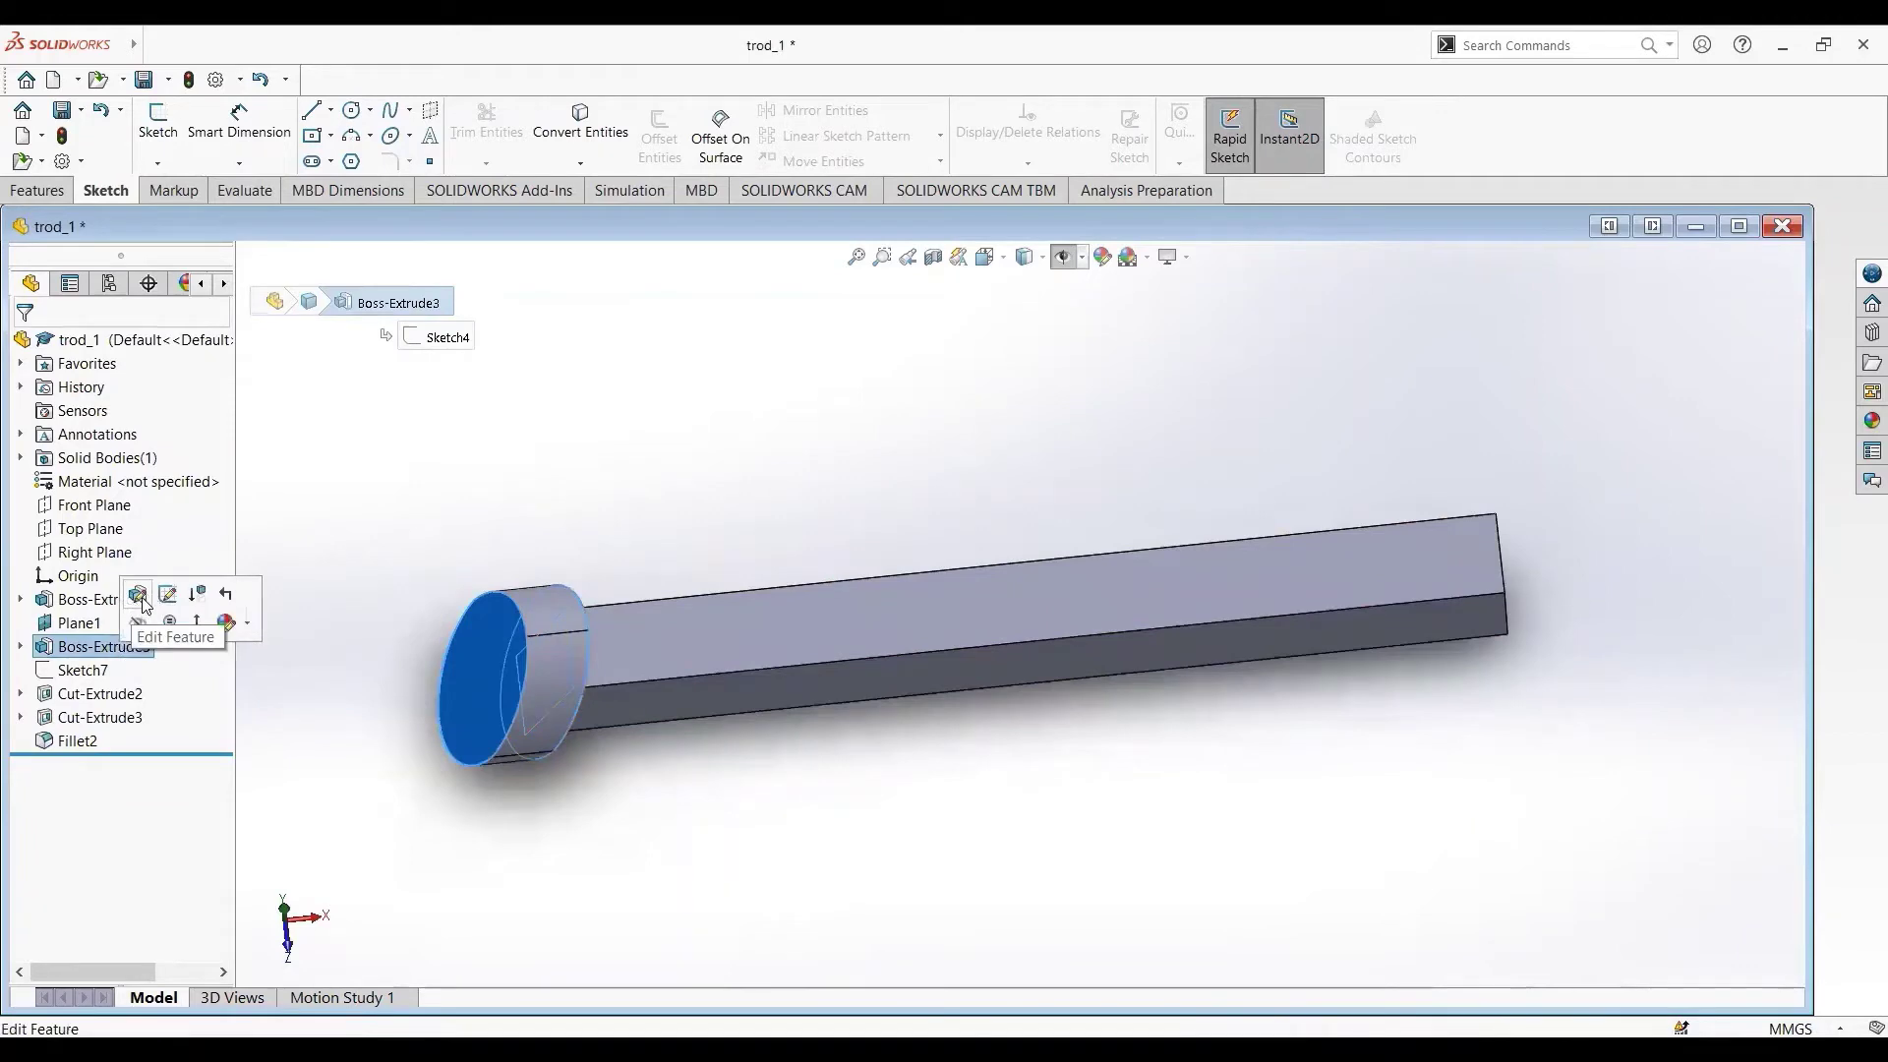
{"action": "left_click", "coordinate": [139, 595]}
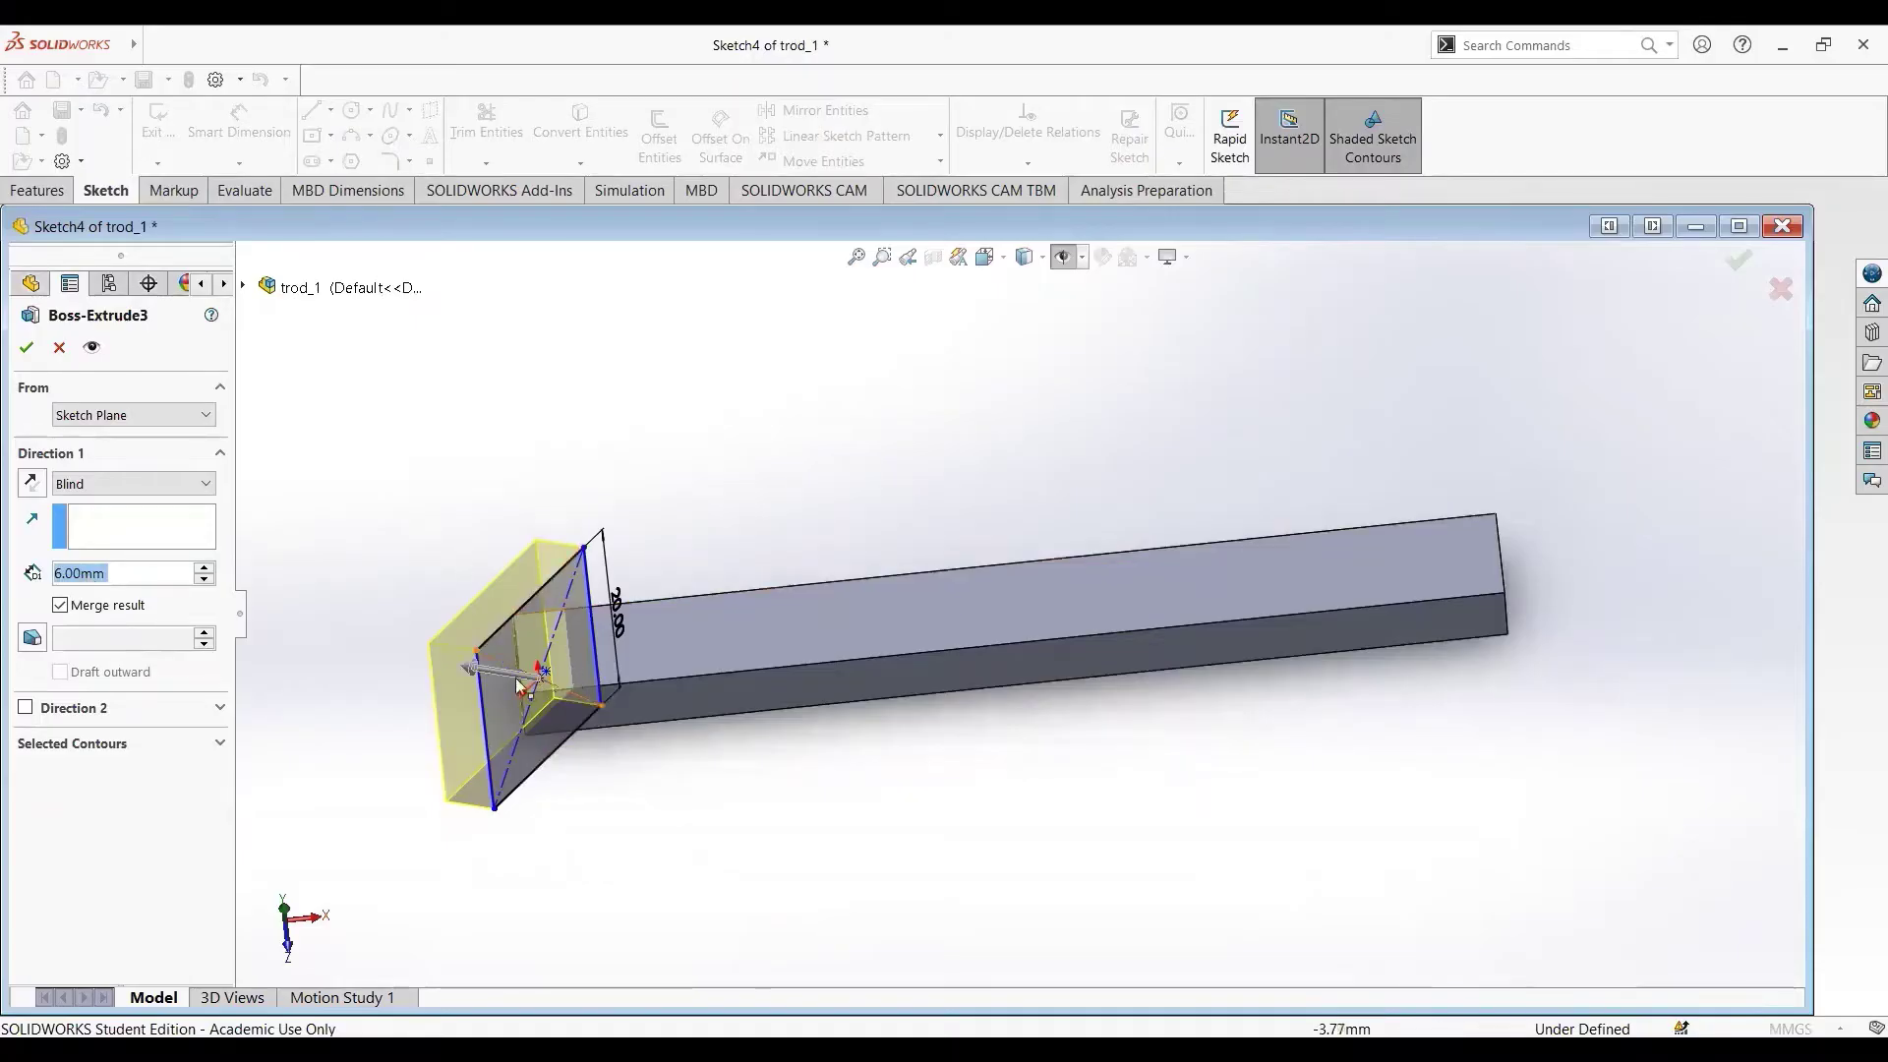
{"action": "left_click", "coordinate": [36, 349]}
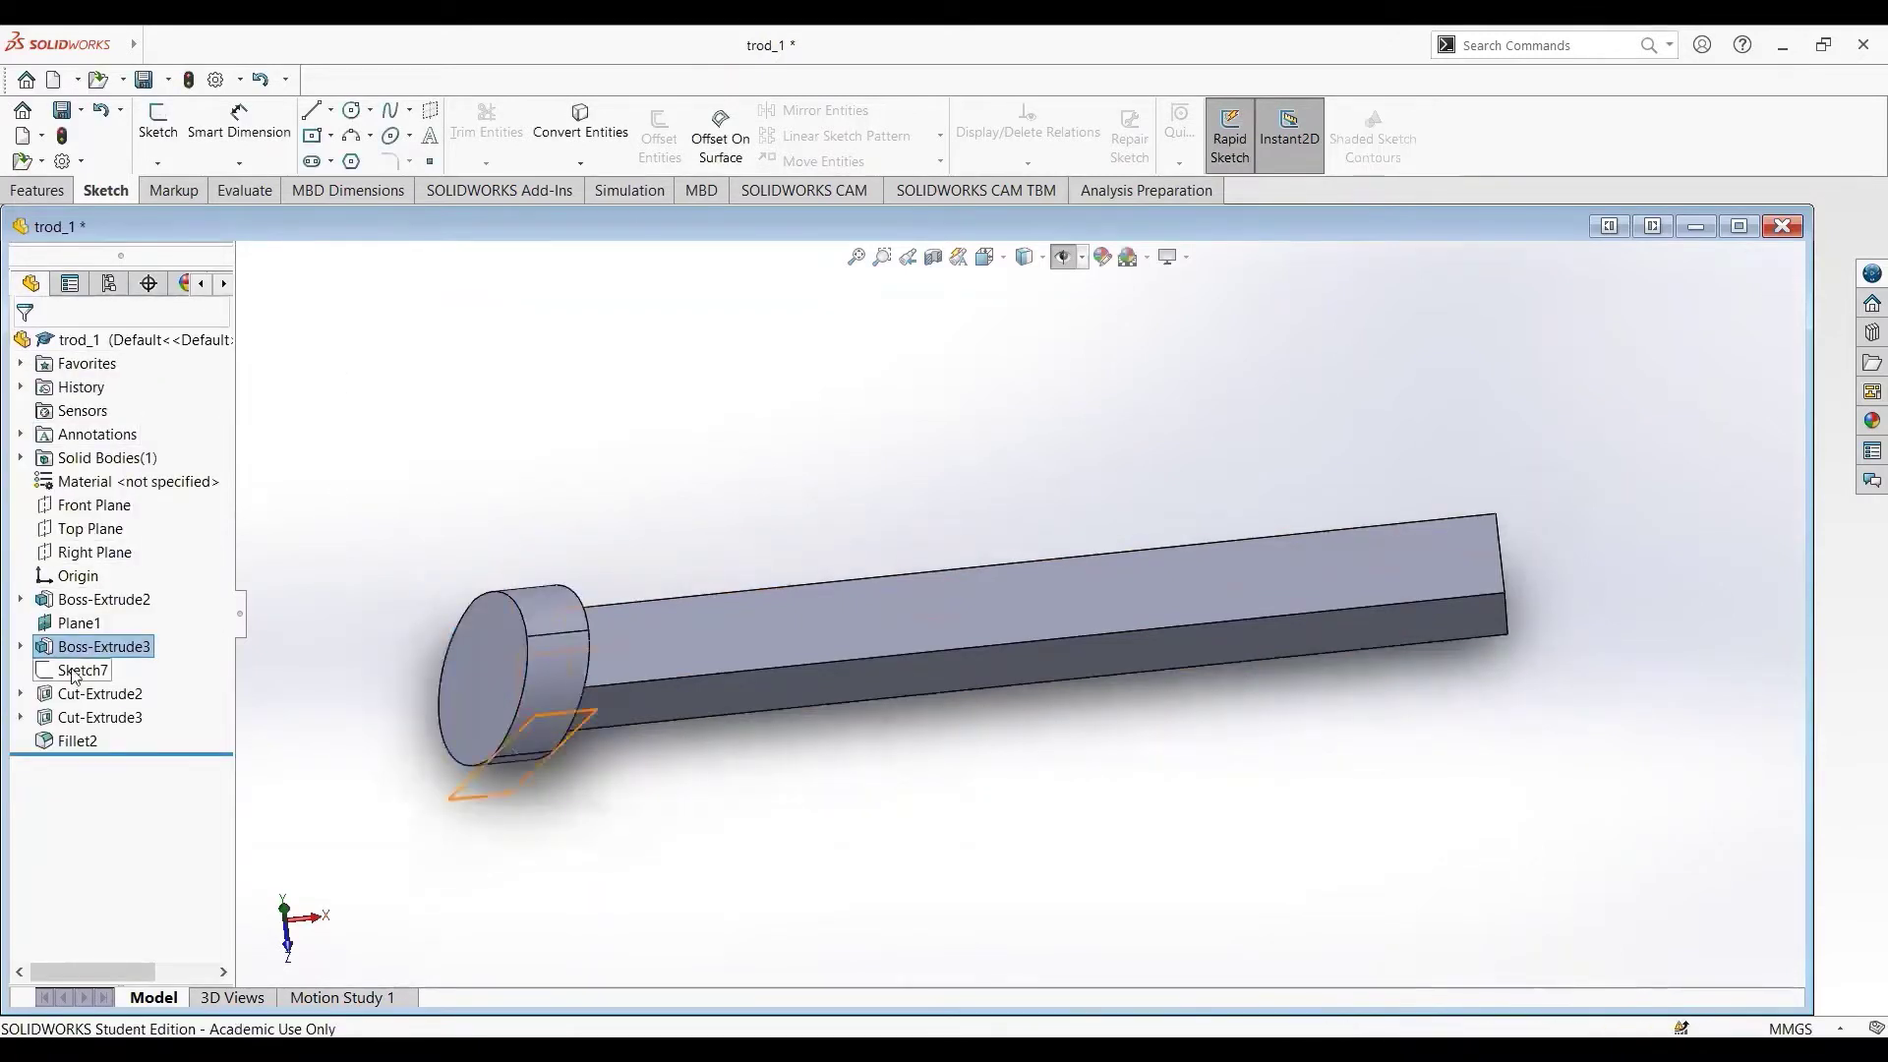
- Inspect Sketch7 and its dimensions on the underside of the head, and exit the sketch
{"action": "left_click", "coordinate": [77, 672]}
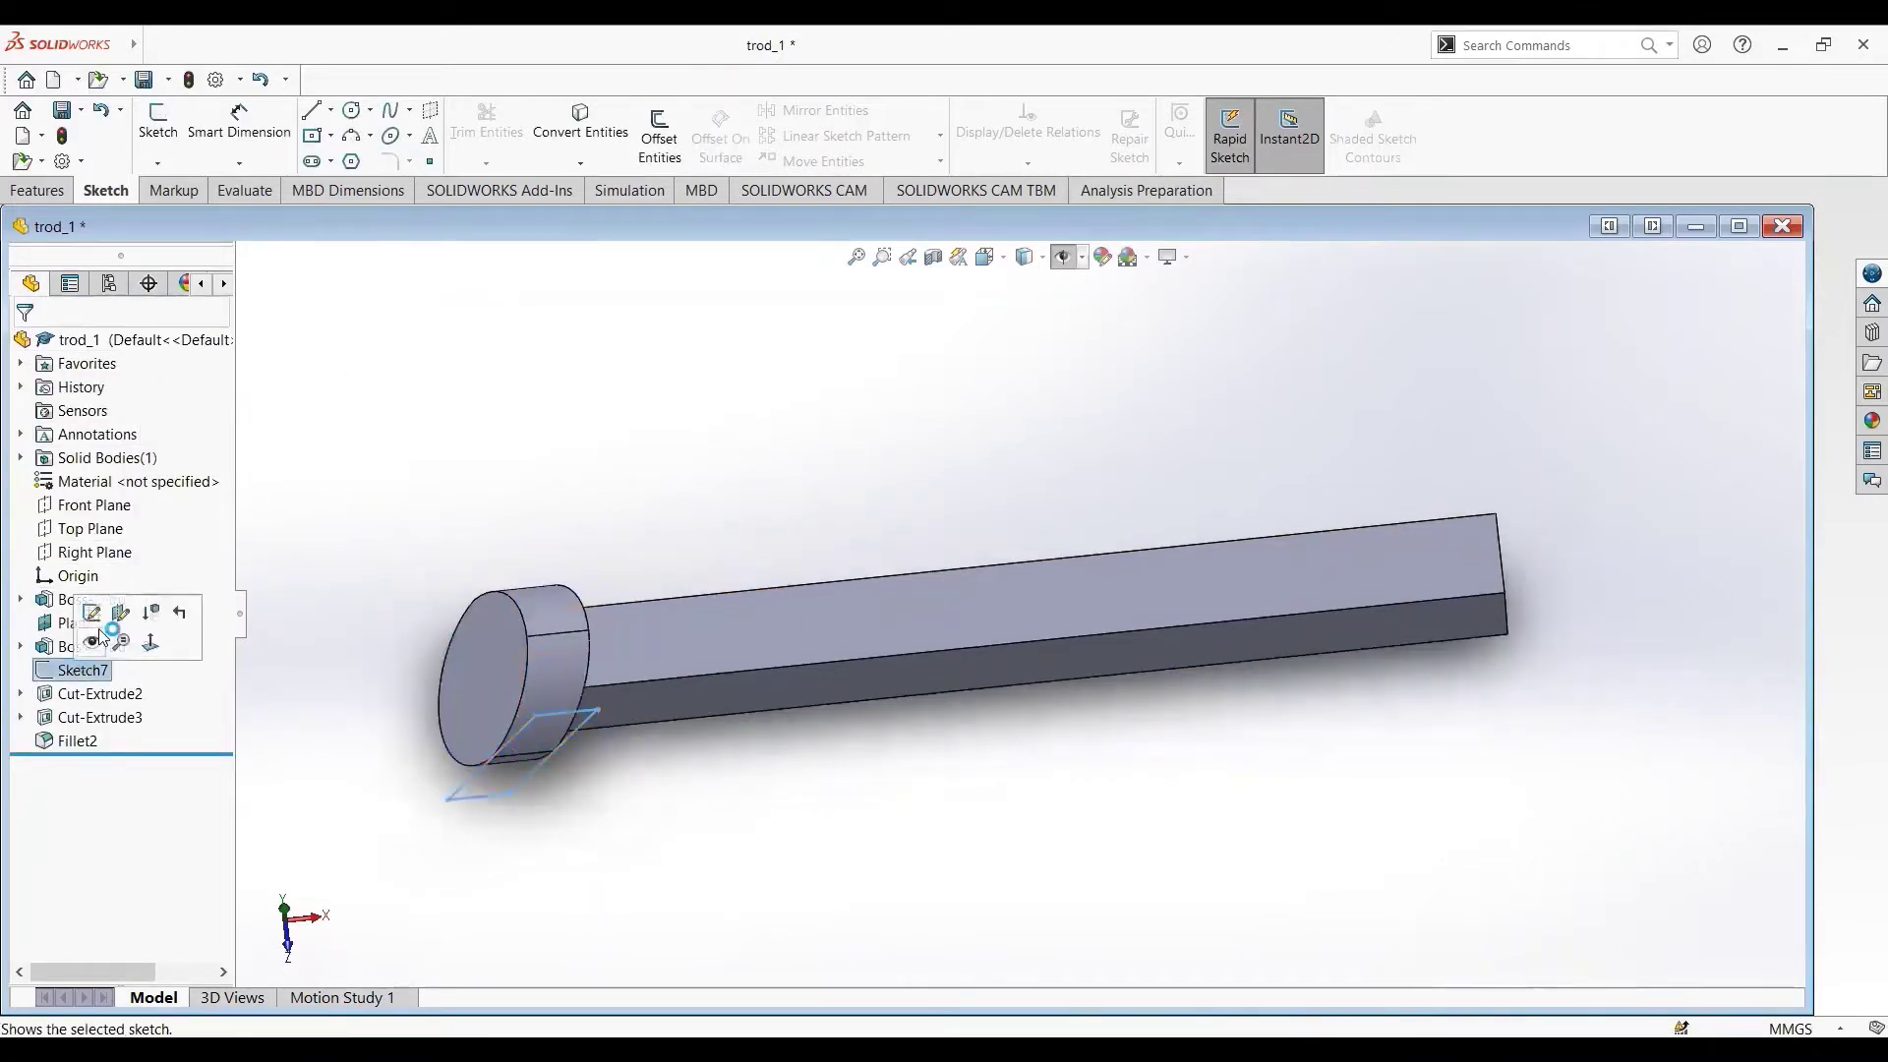
{"action": "left_click", "coordinate": [92, 612]}
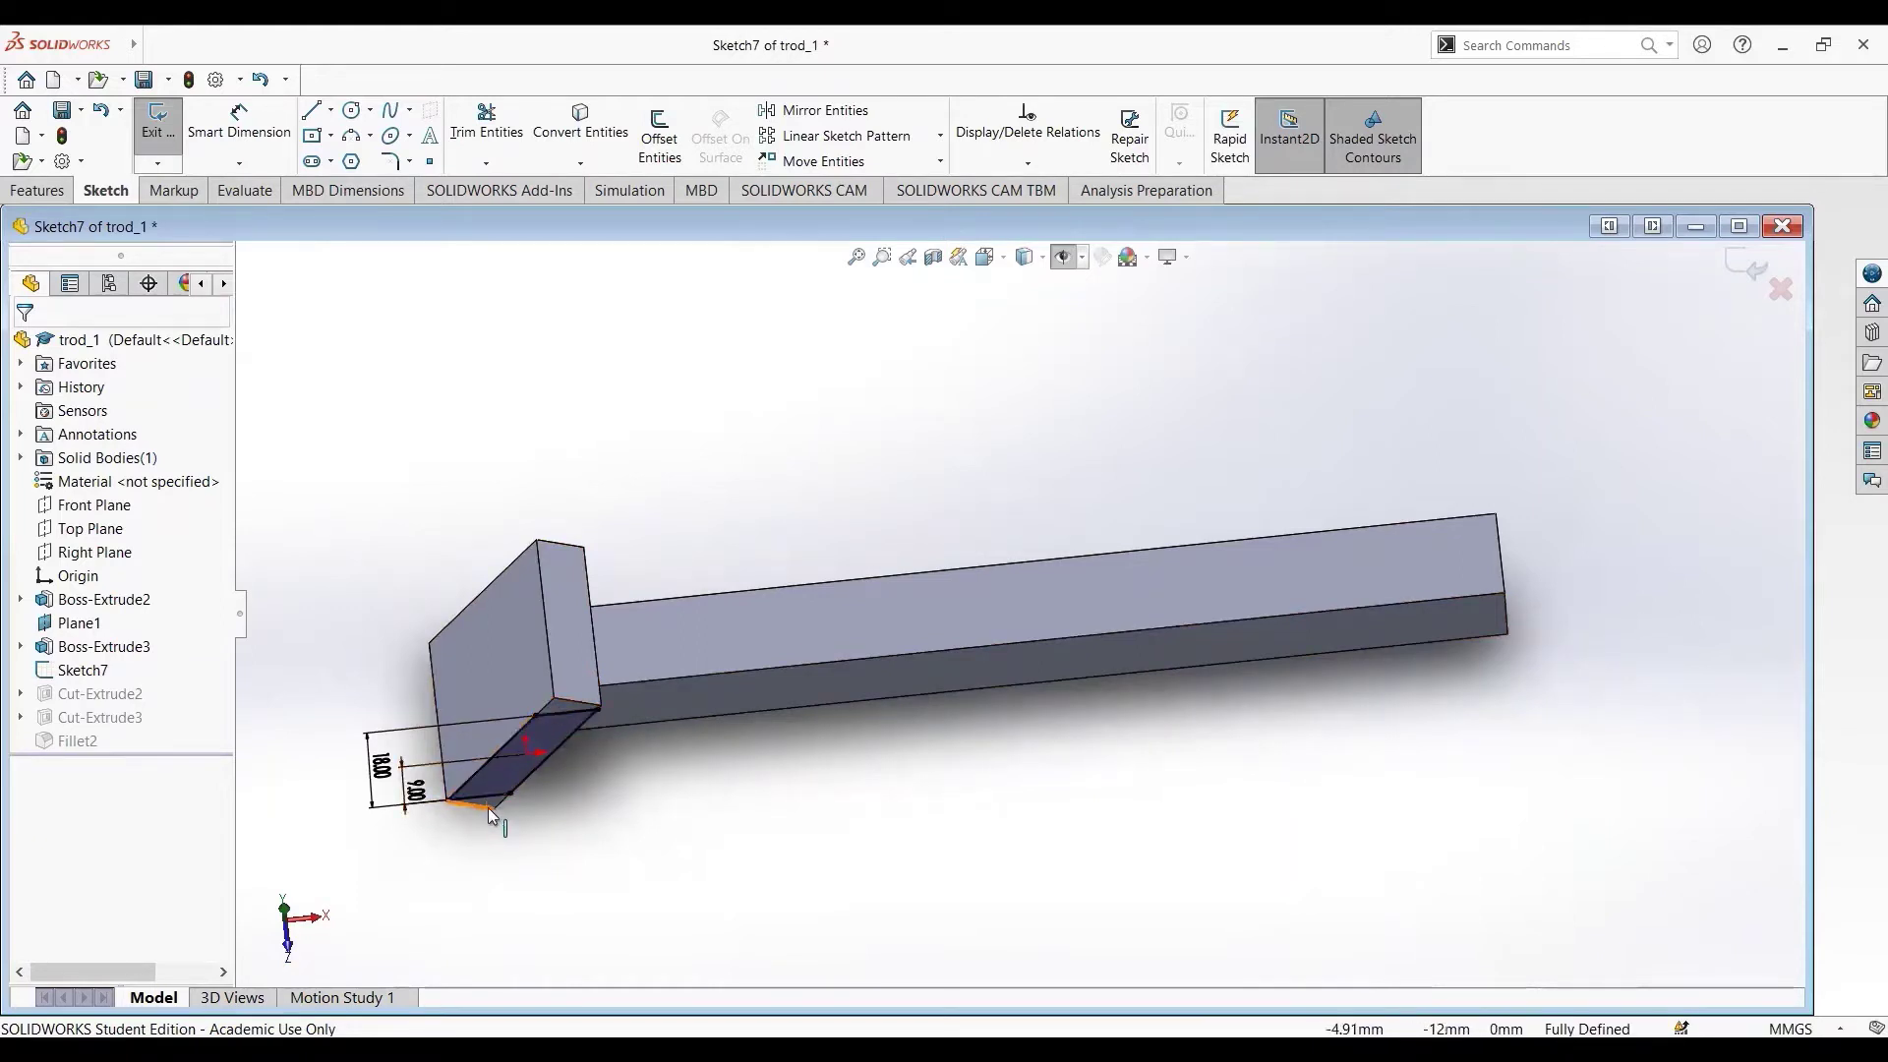
{"action": "left_click", "coordinate": [156, 135]}
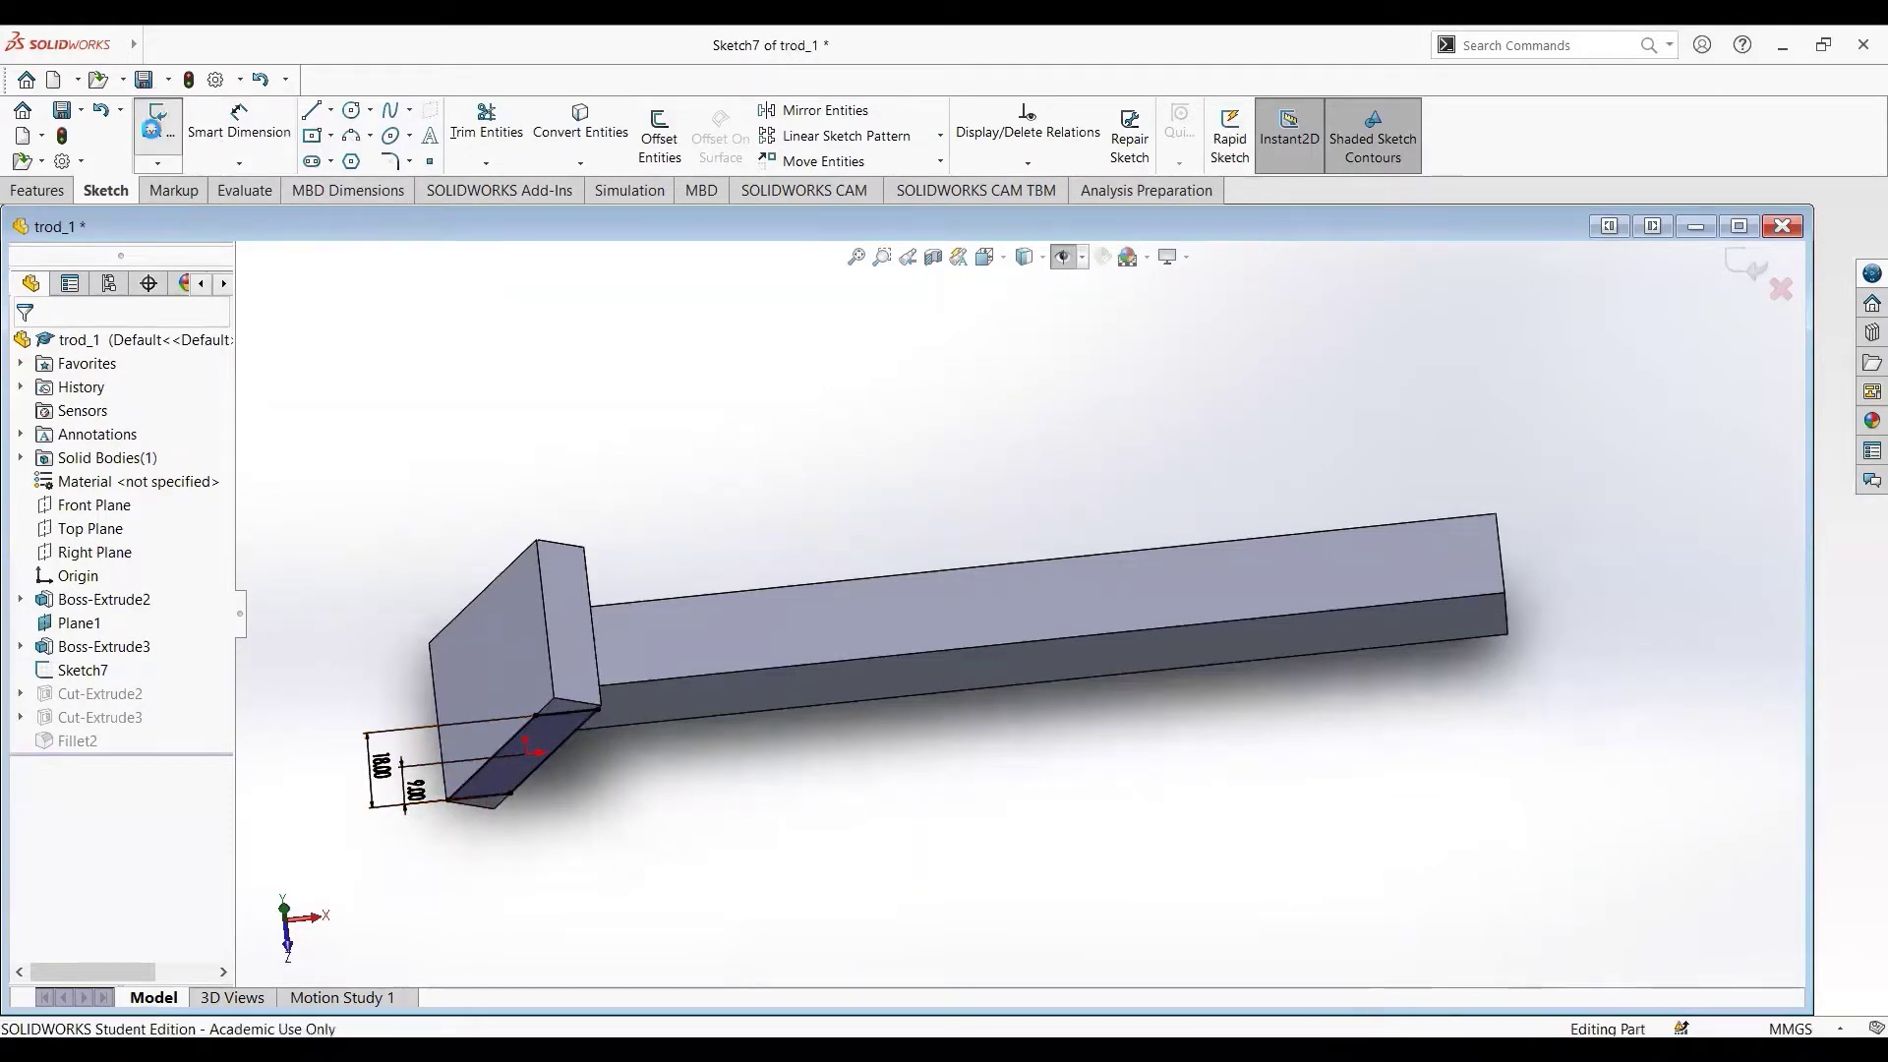
- Review the triangular sketch and cut settings of Cut-Extrude3 at the head's corner nearest the bar, and close both without changes
{"action": "left_click", "coordinate": [116, 720]}
{"action": "left_click", "coordinate": [156, 656]}
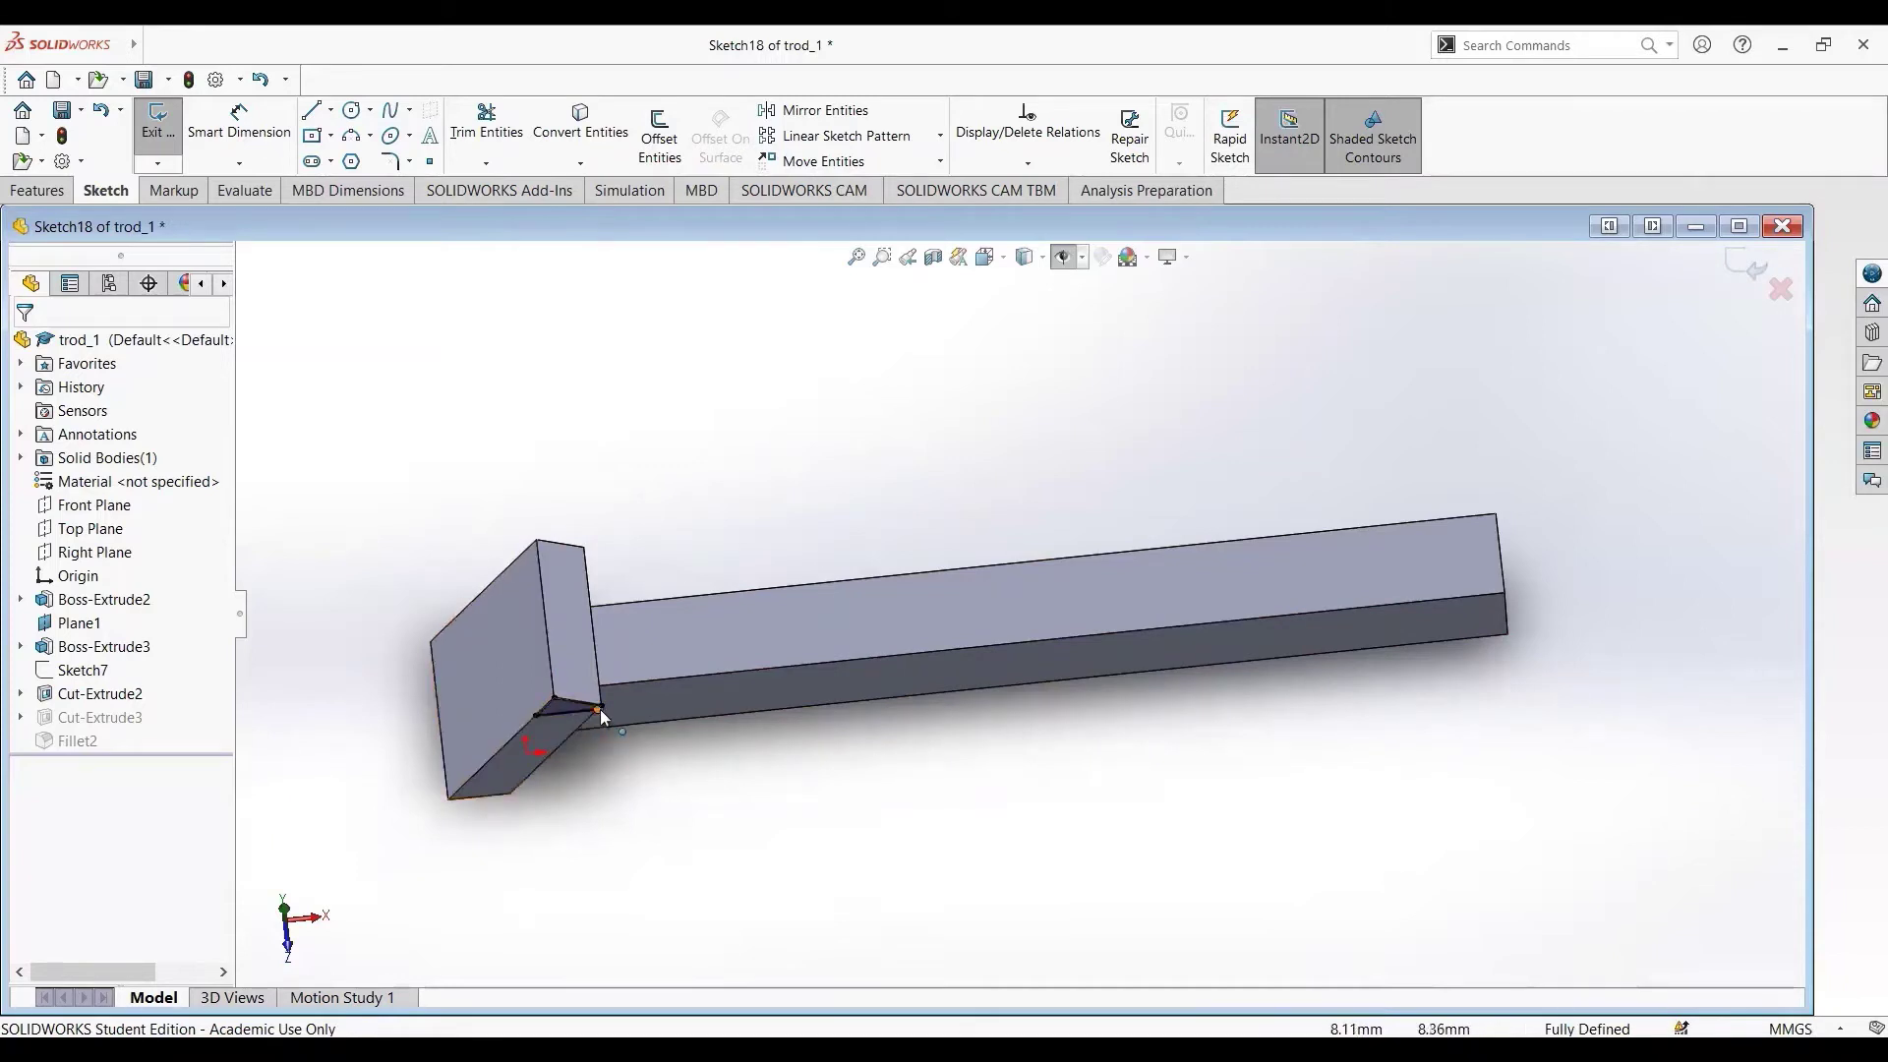
{"action": "left_click", "coordinate": [168, 129]}
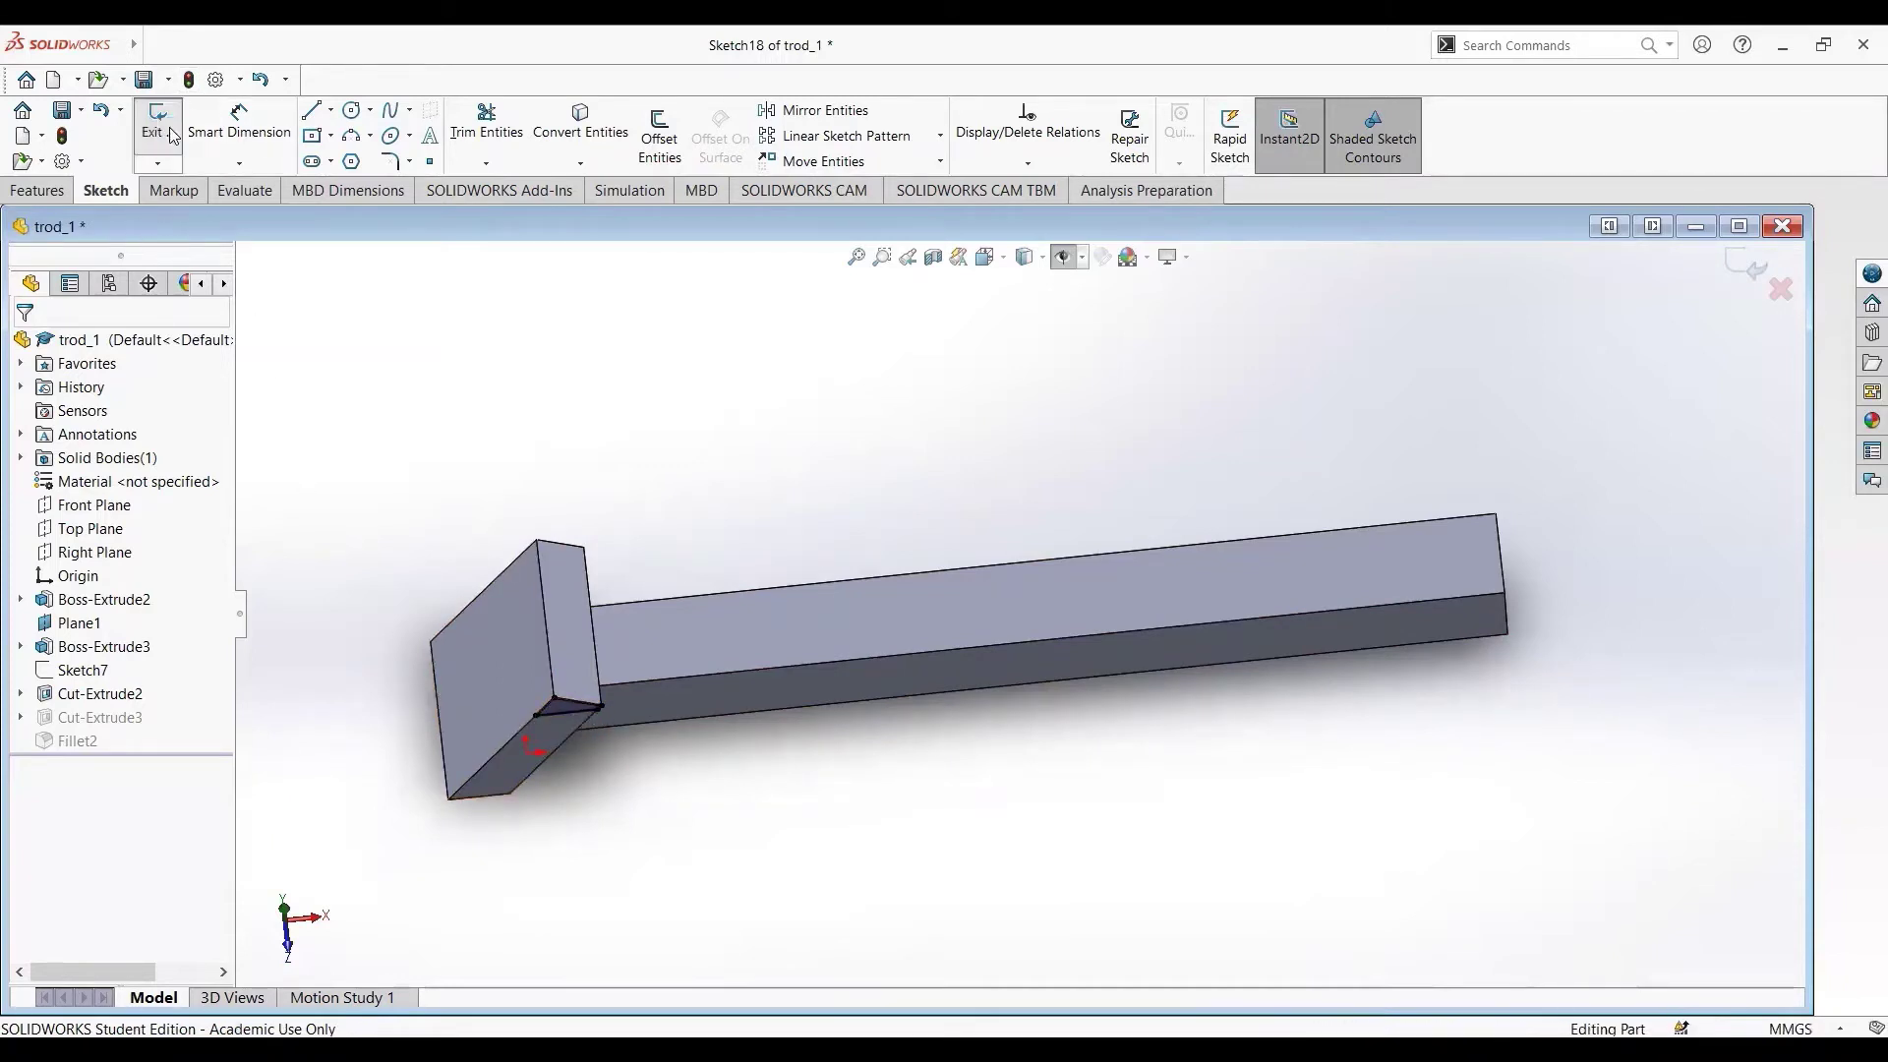
{"action": "left_click", "coordinate": [66, 717]}
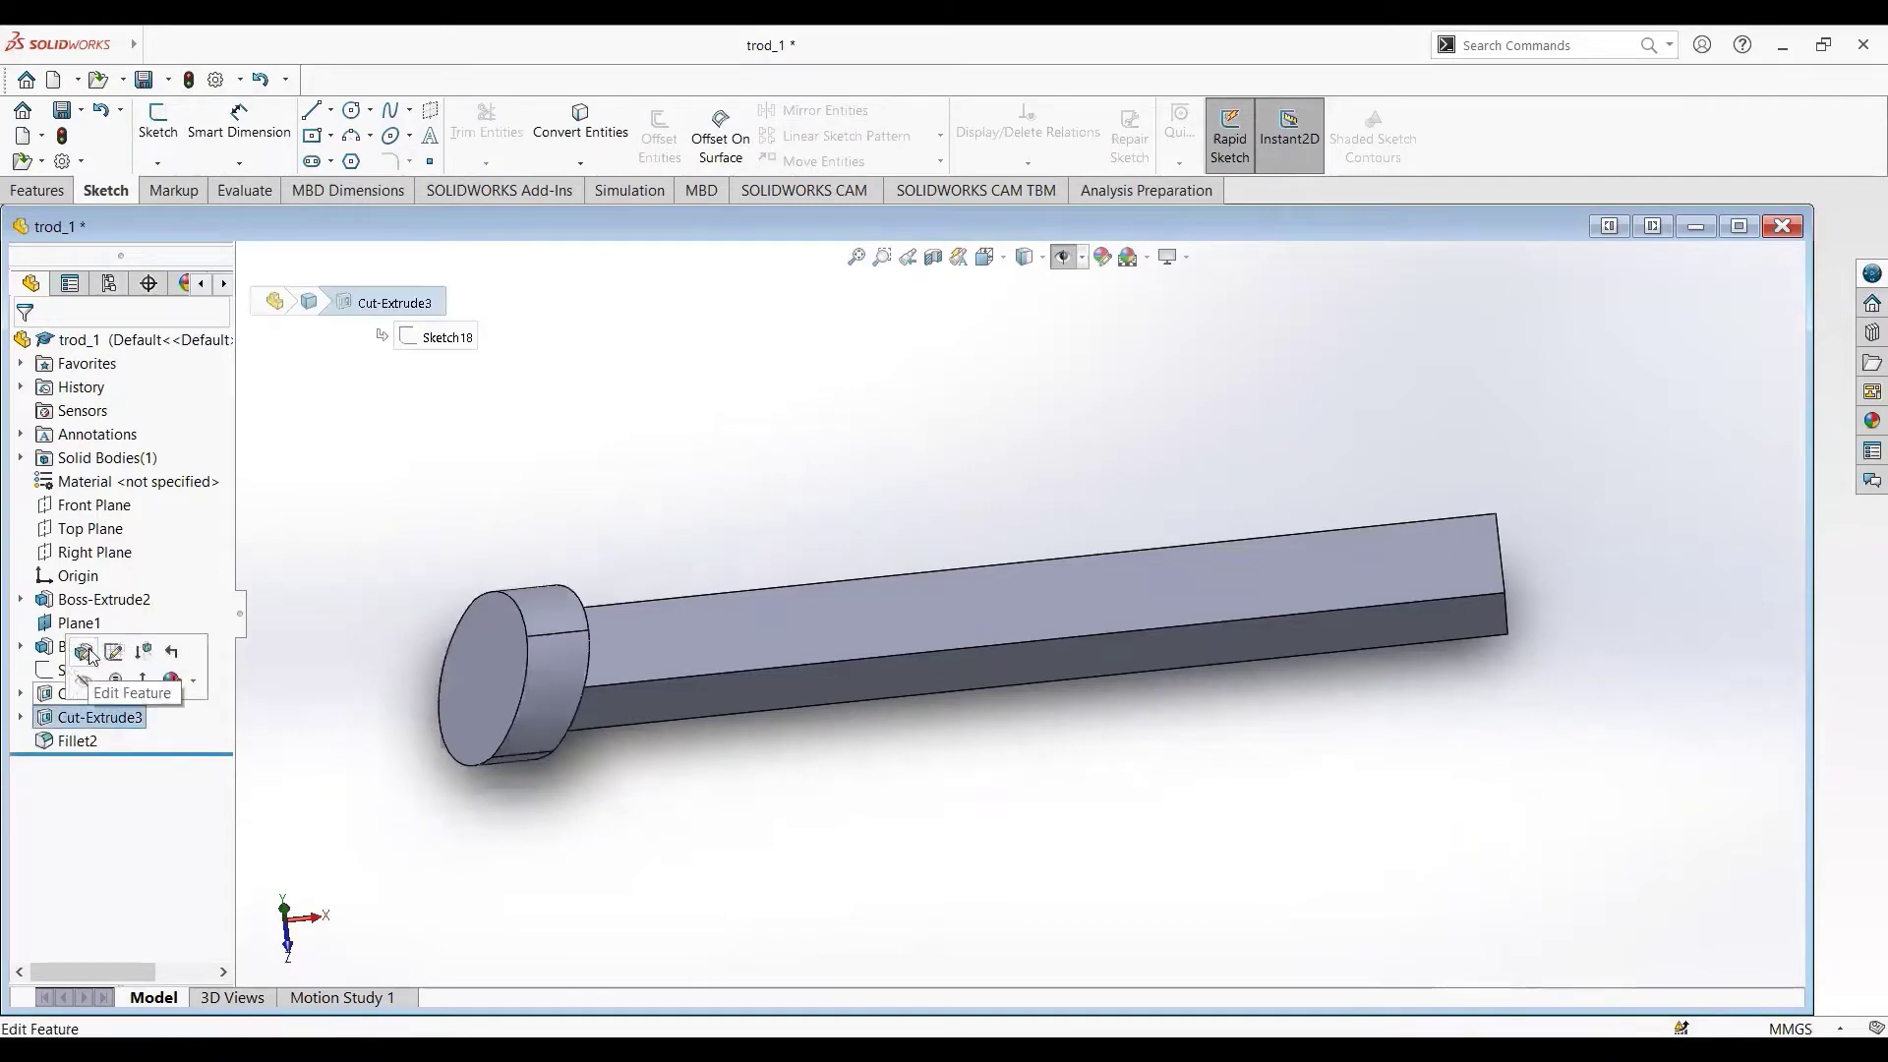
{"action": "left_click", "coordinate": [86, 651]}
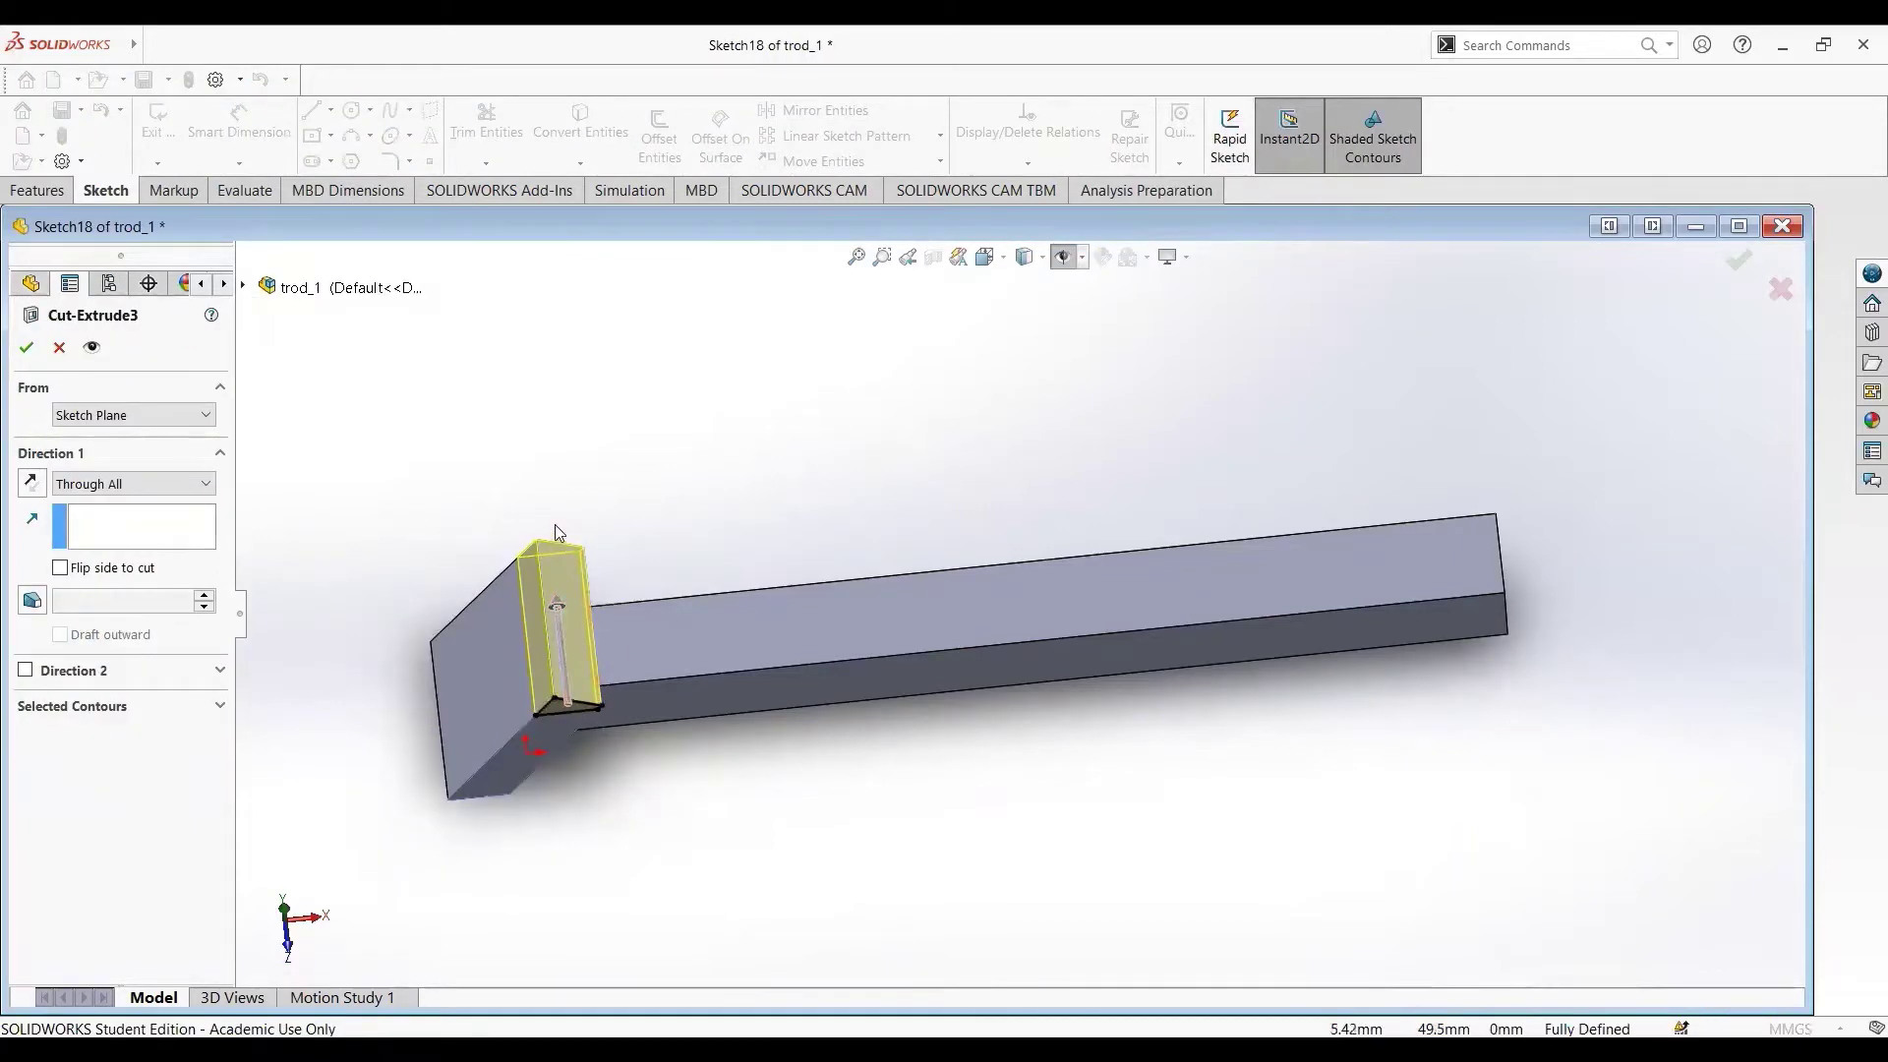
{"action": "left_click", "coordinate": [25, 348]}
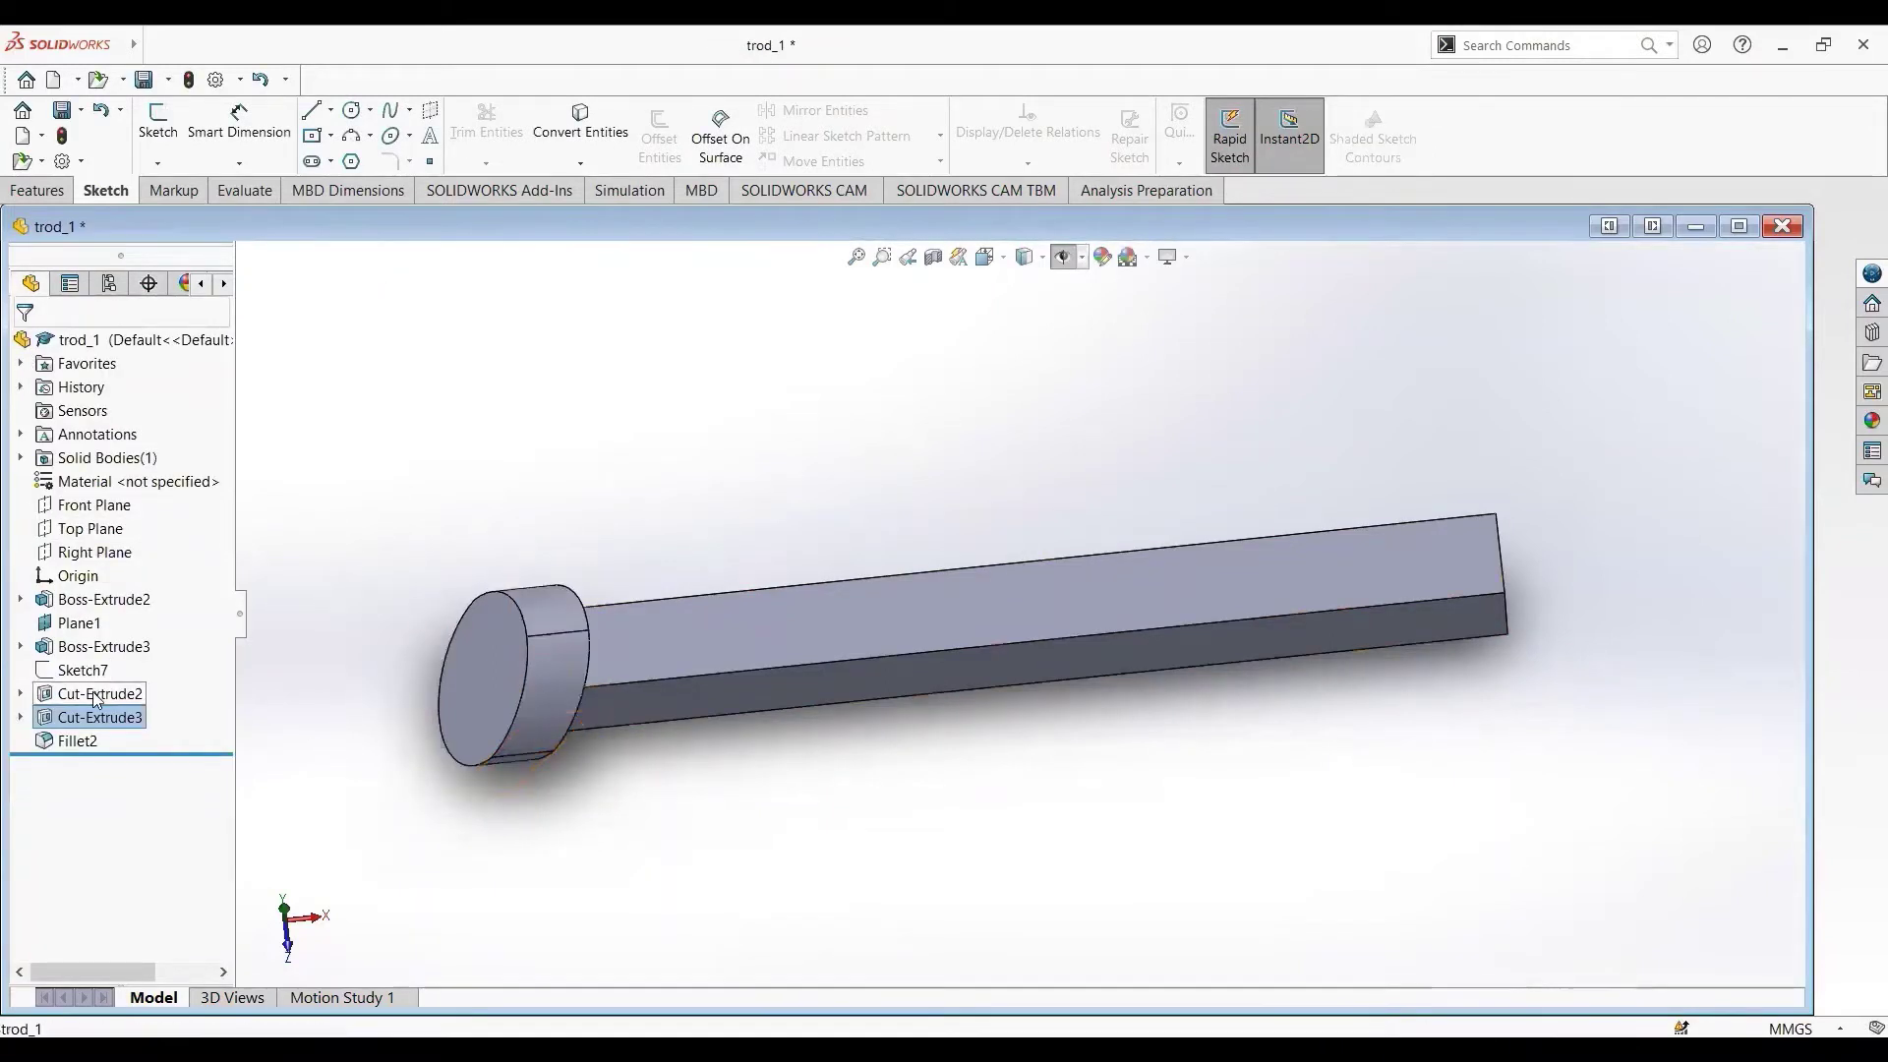
- Review the triangular sketch and cut settings of Cut-Extrude2 at the head's outer corner, and close both without changes
{"action": "left_click", "coordinate": [97, 694]}
{"action": "left_click", "coordinate": [152, 637]}
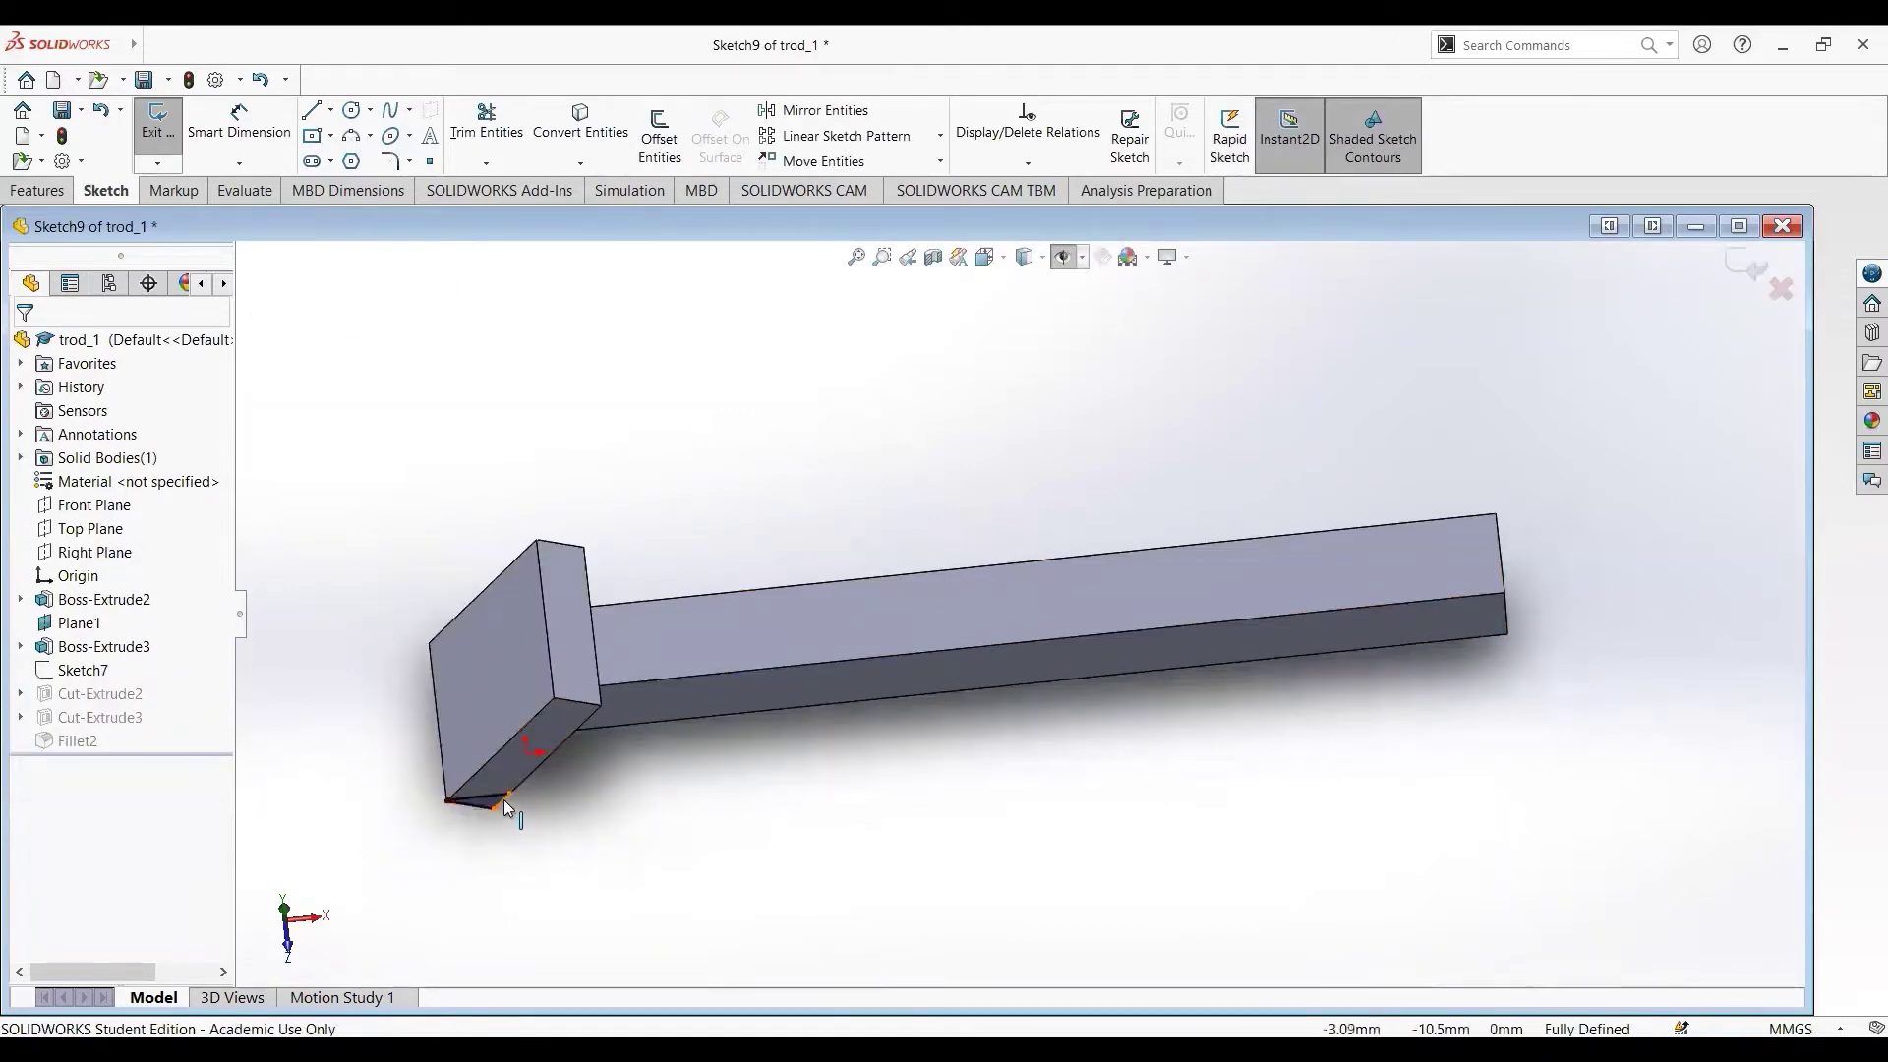
{"action": "left_click", "coordinate": [157, 123]}
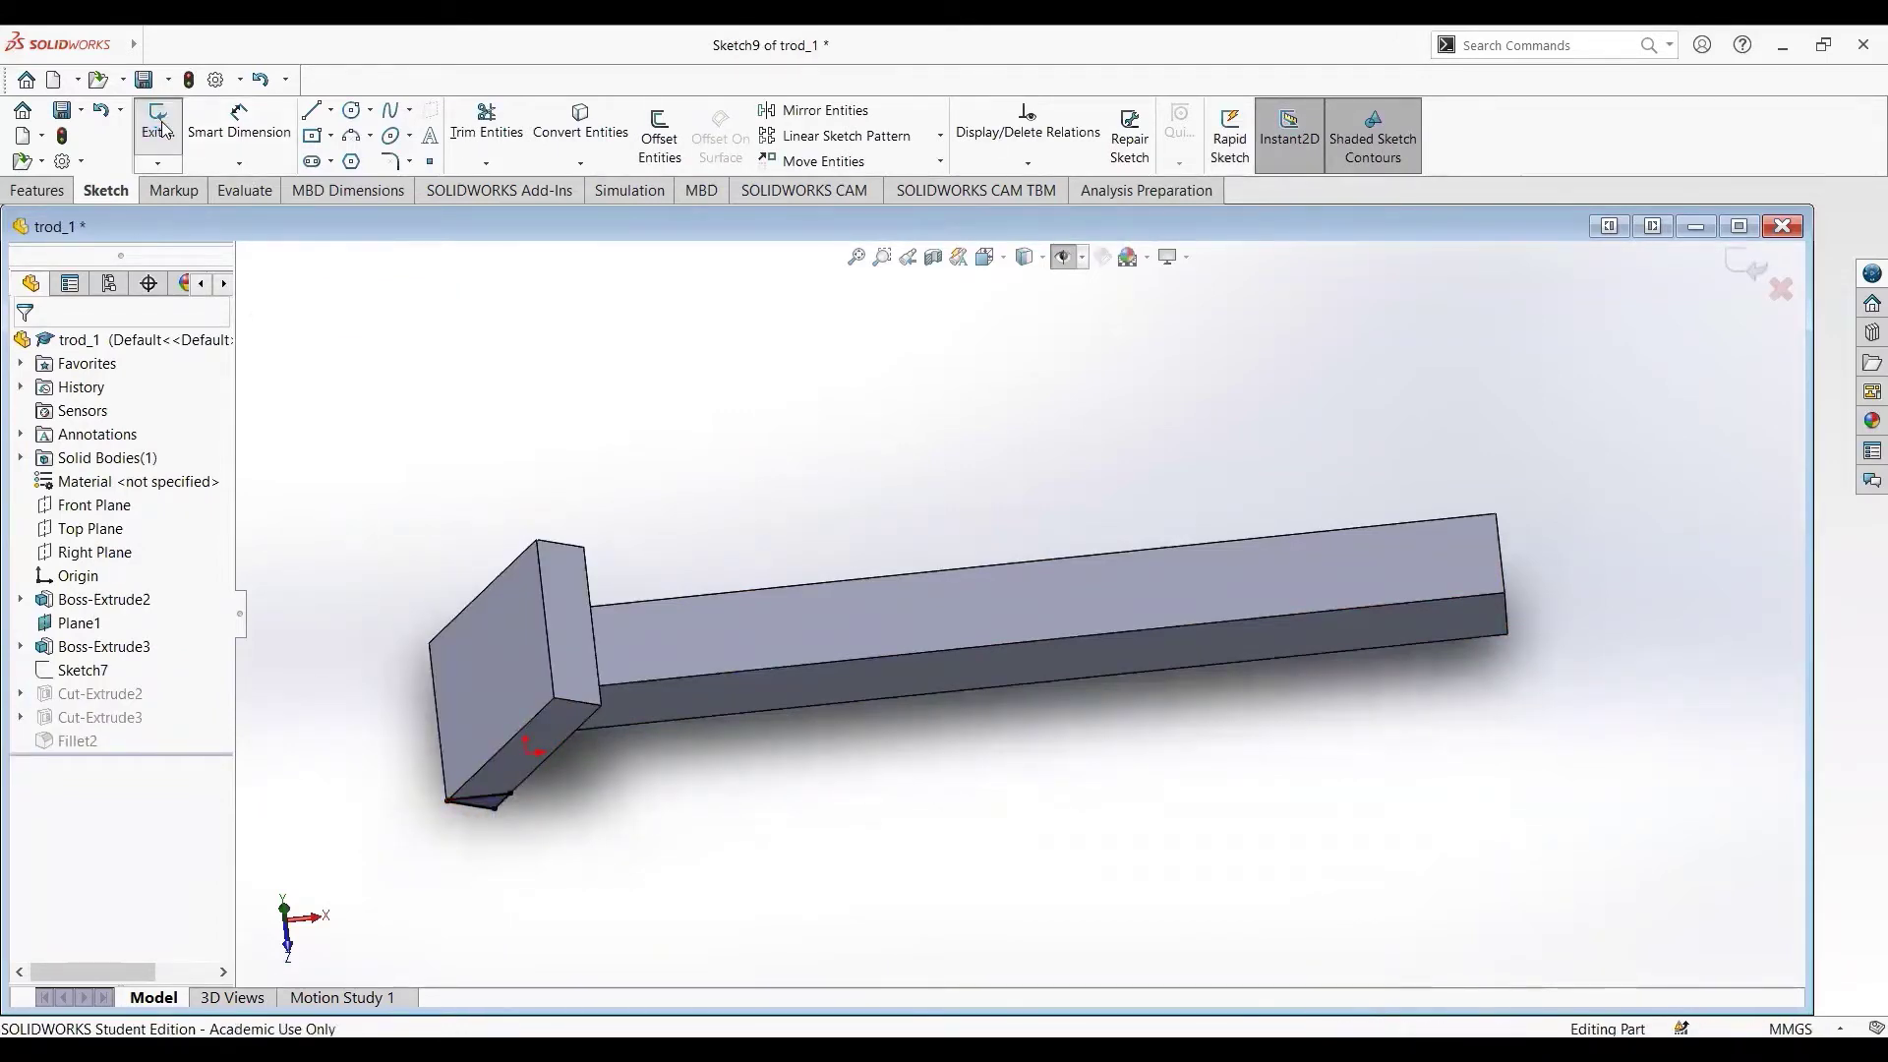
{"action": "left_click", "coordinate": [126, 696]}
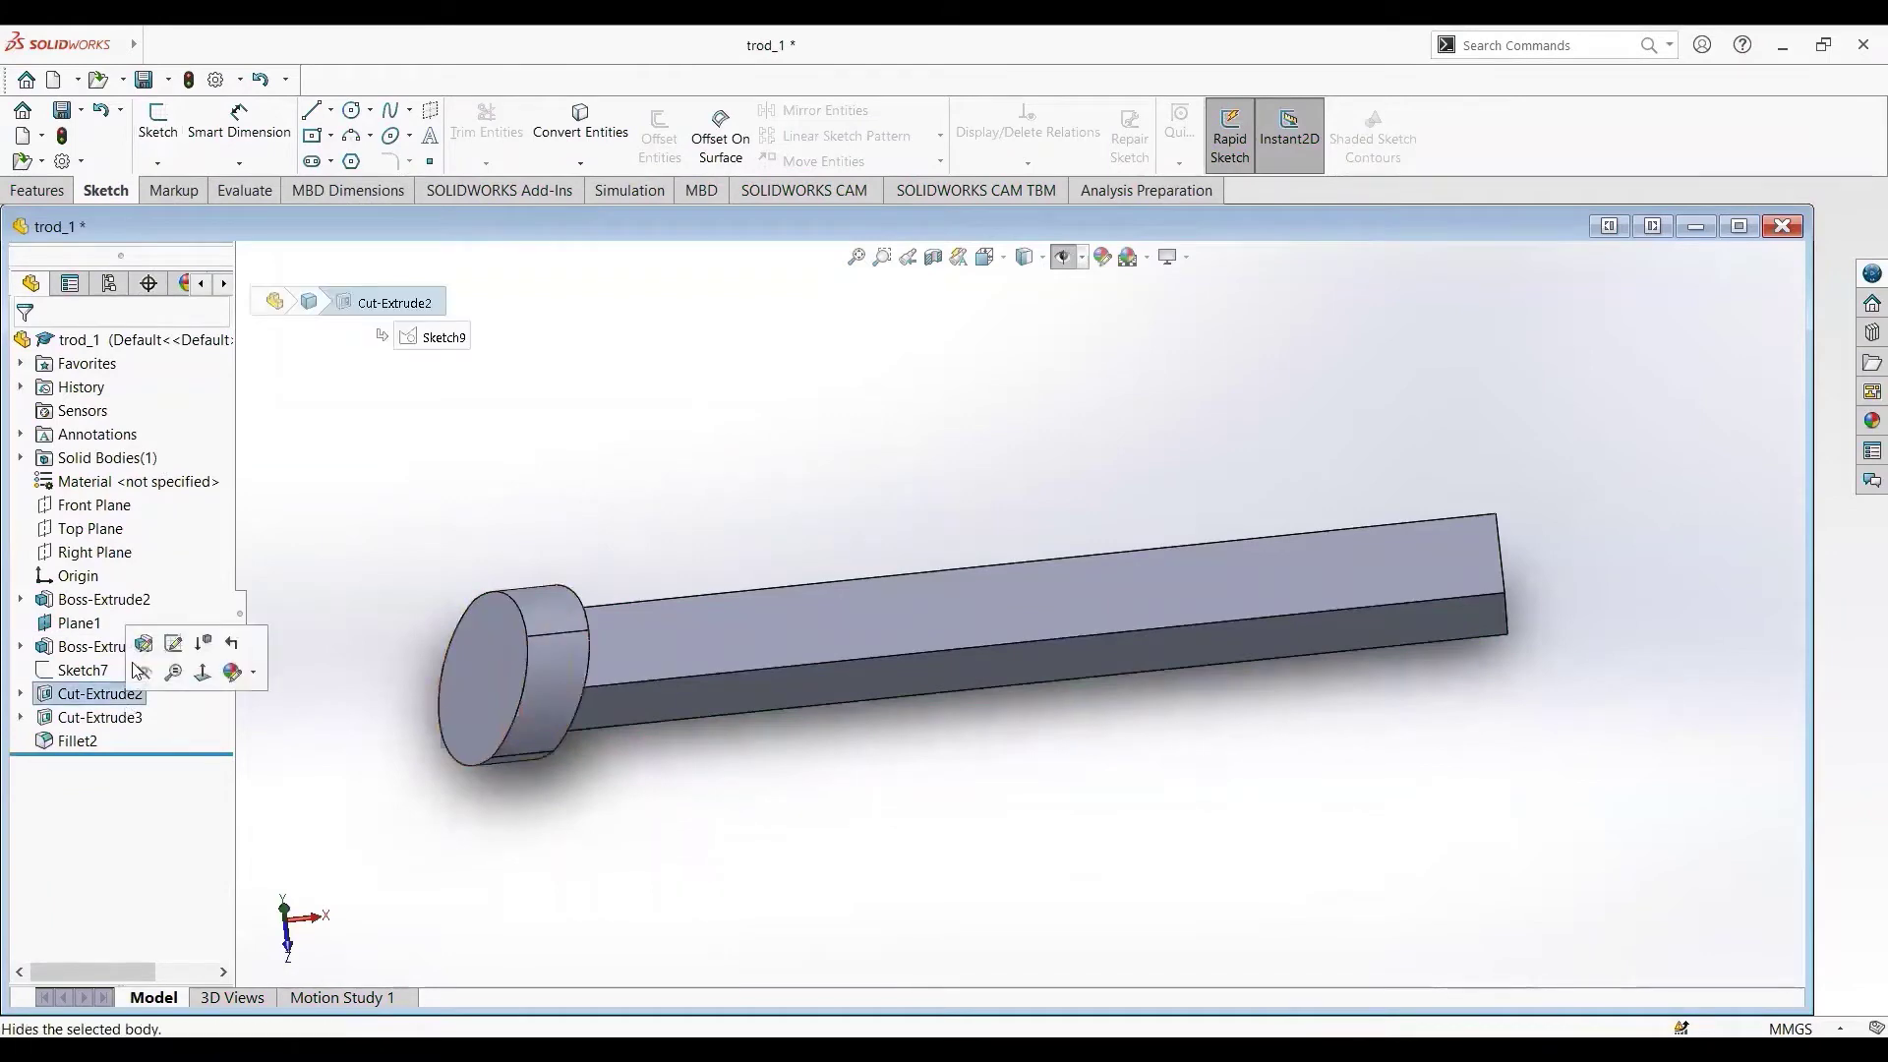
{"action": "left_click", "coordinate": [141, 644]}
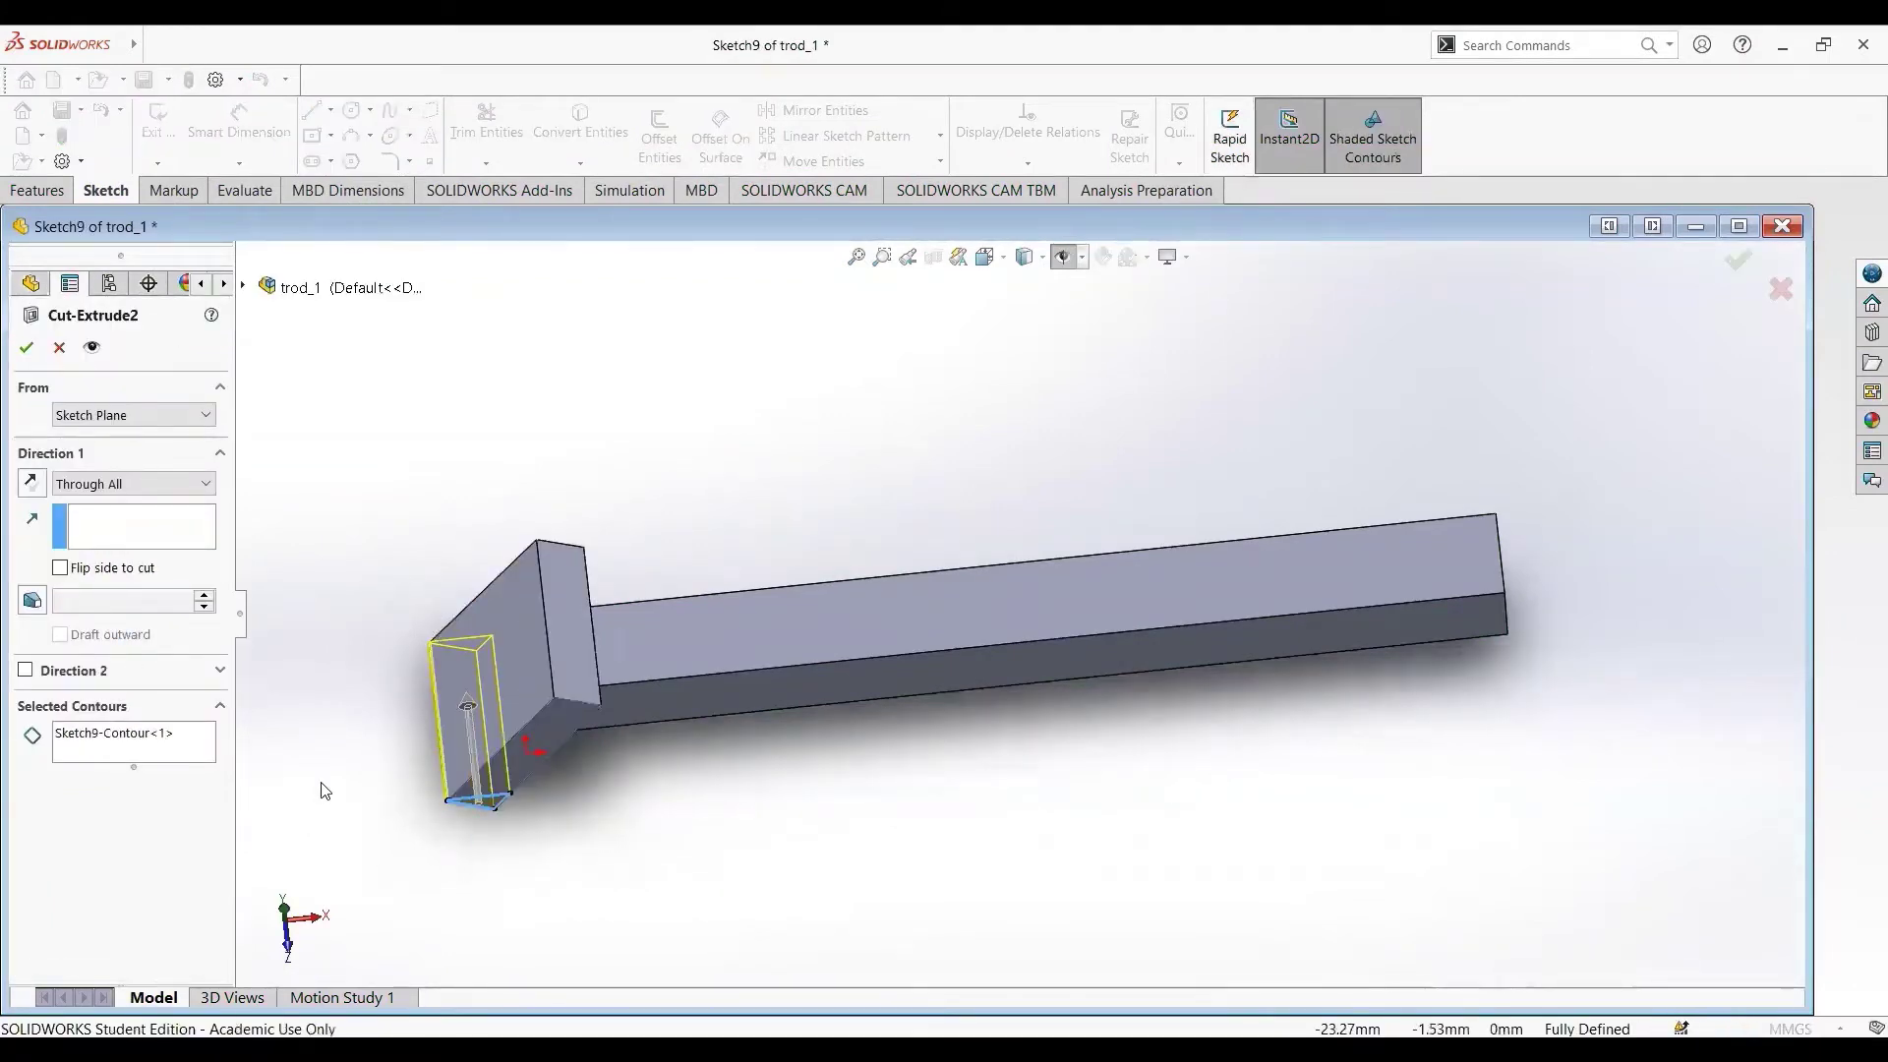
{"action": "middle_click_drag", "start_coordinate": [326, 791], "coordinate": [325, 790]}
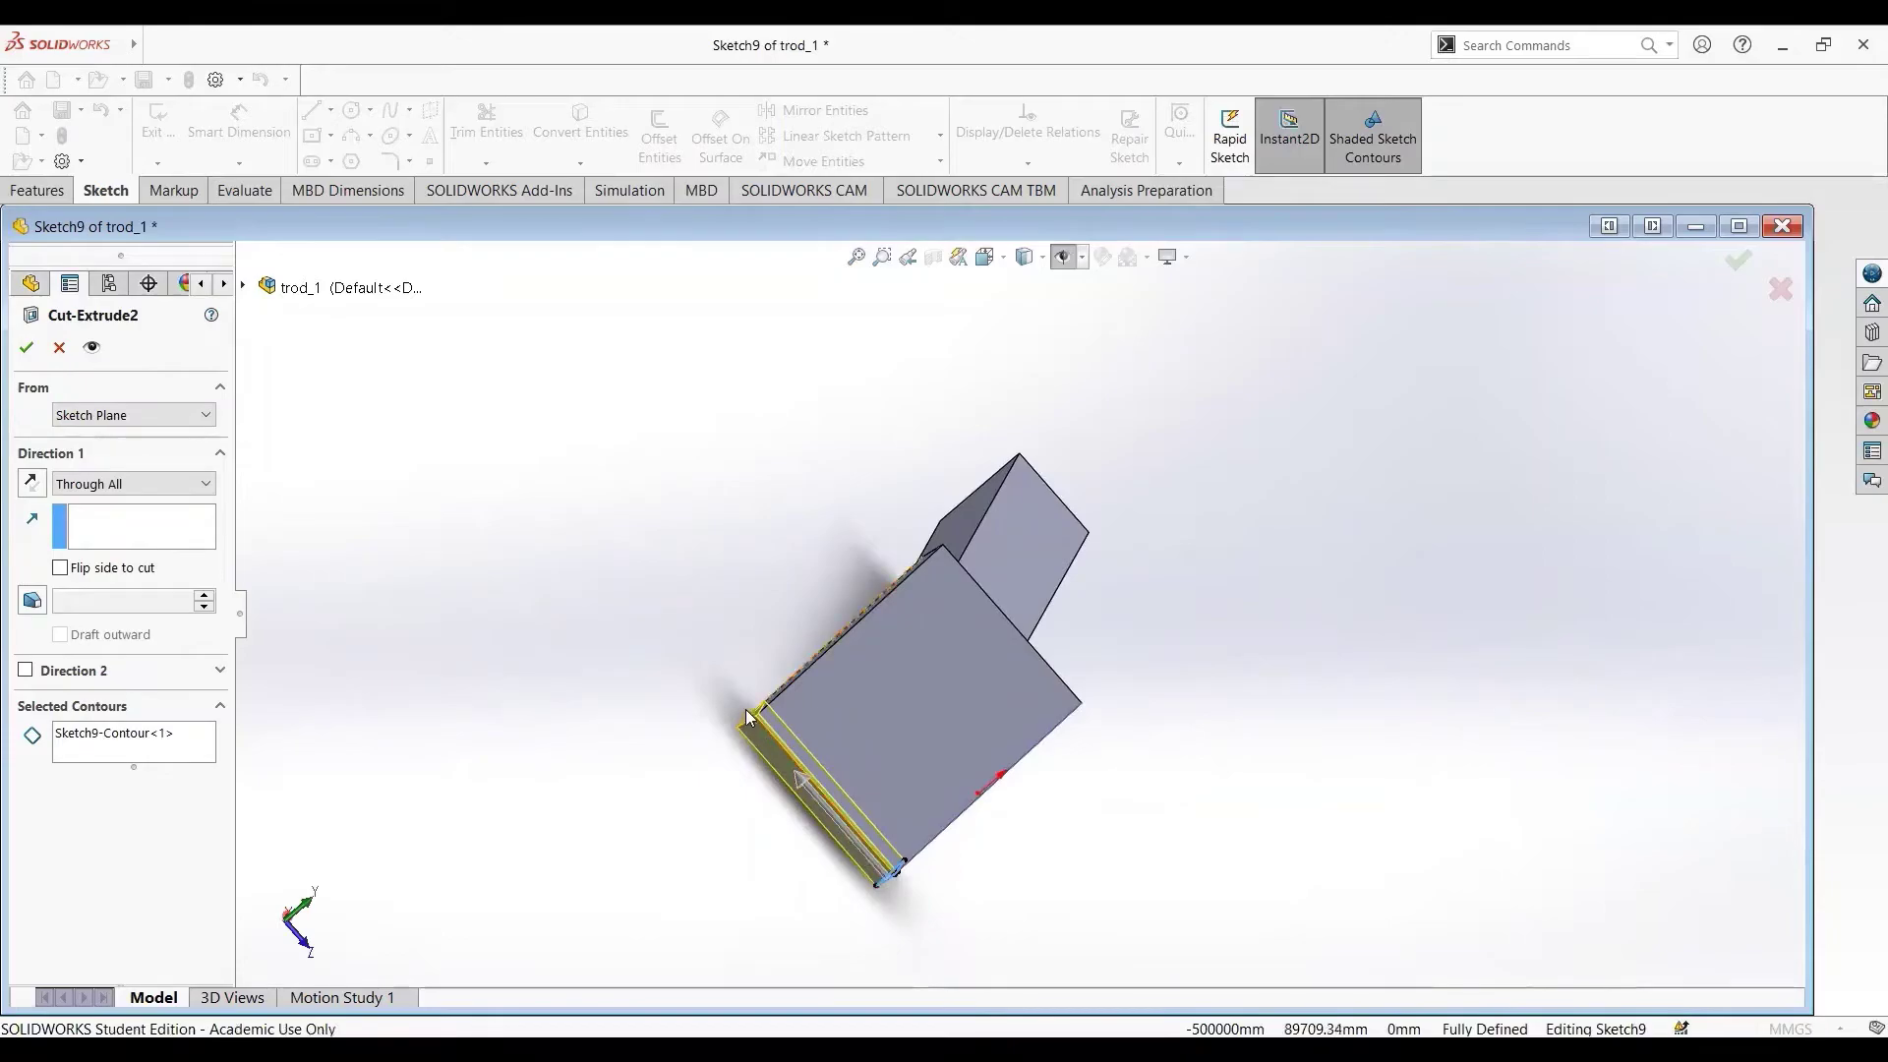
{"action": "left_click", "coordinate": [26, 349]}
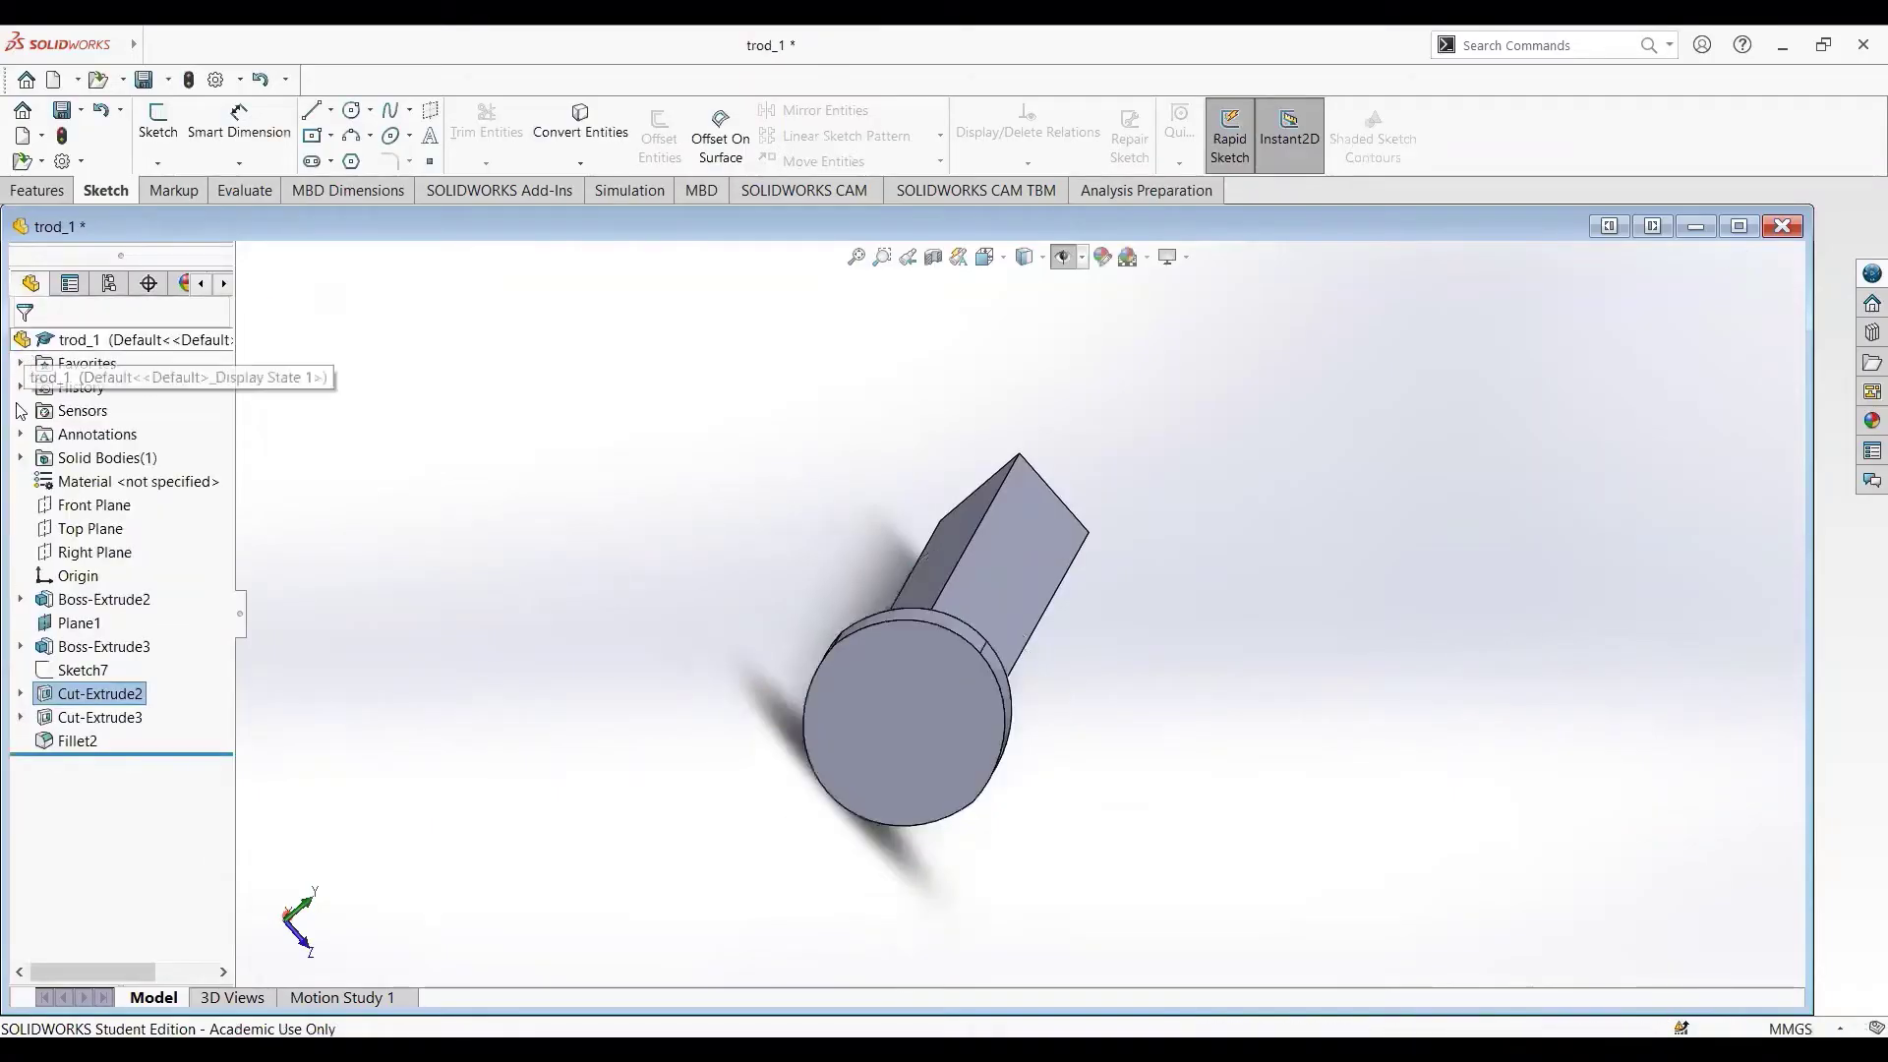
- Review the selected edges and radius settings of the head's fillet, Fillet2, and close it without changes
{"action": "left_click", "coordinate": [71, 744]}
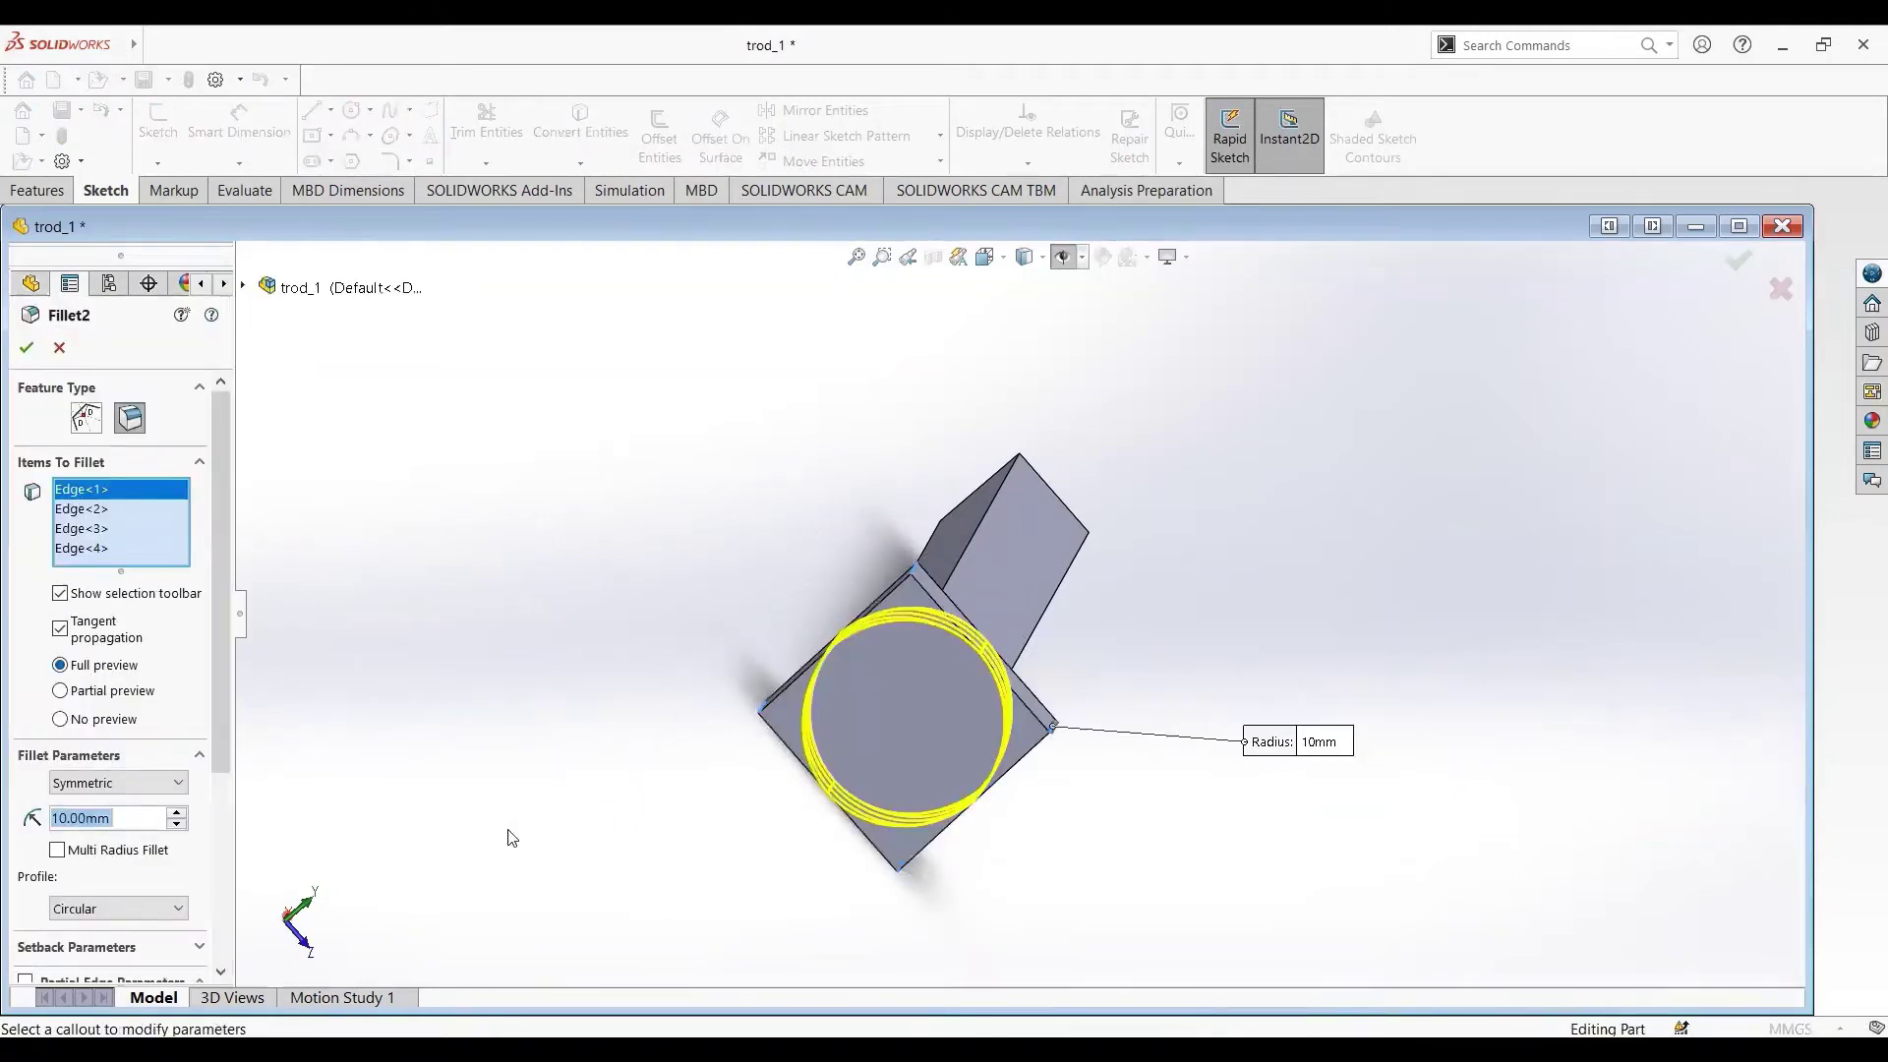
{"action": "middle_click_drag", "start_coordinate": [504, 830], "coordinate": [503, 830]}
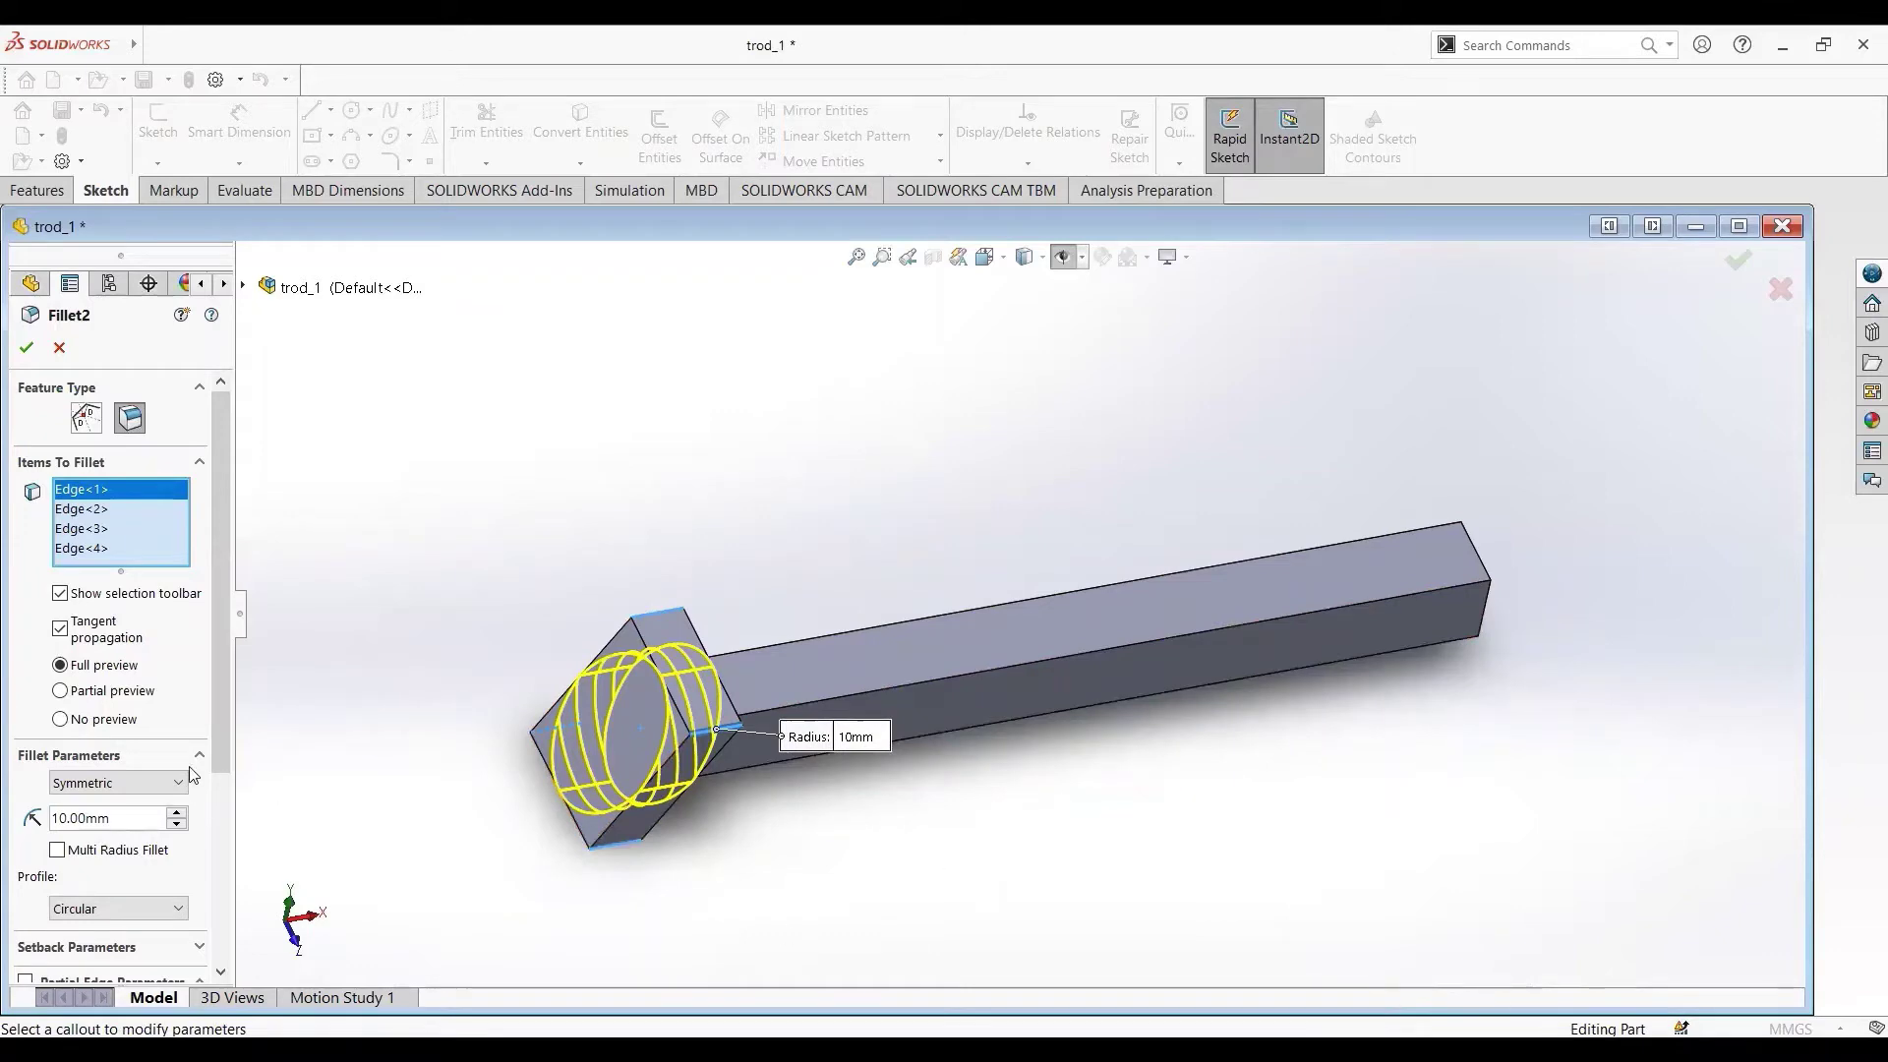
{"action": "left_click", "coordinate": [26, 348]}
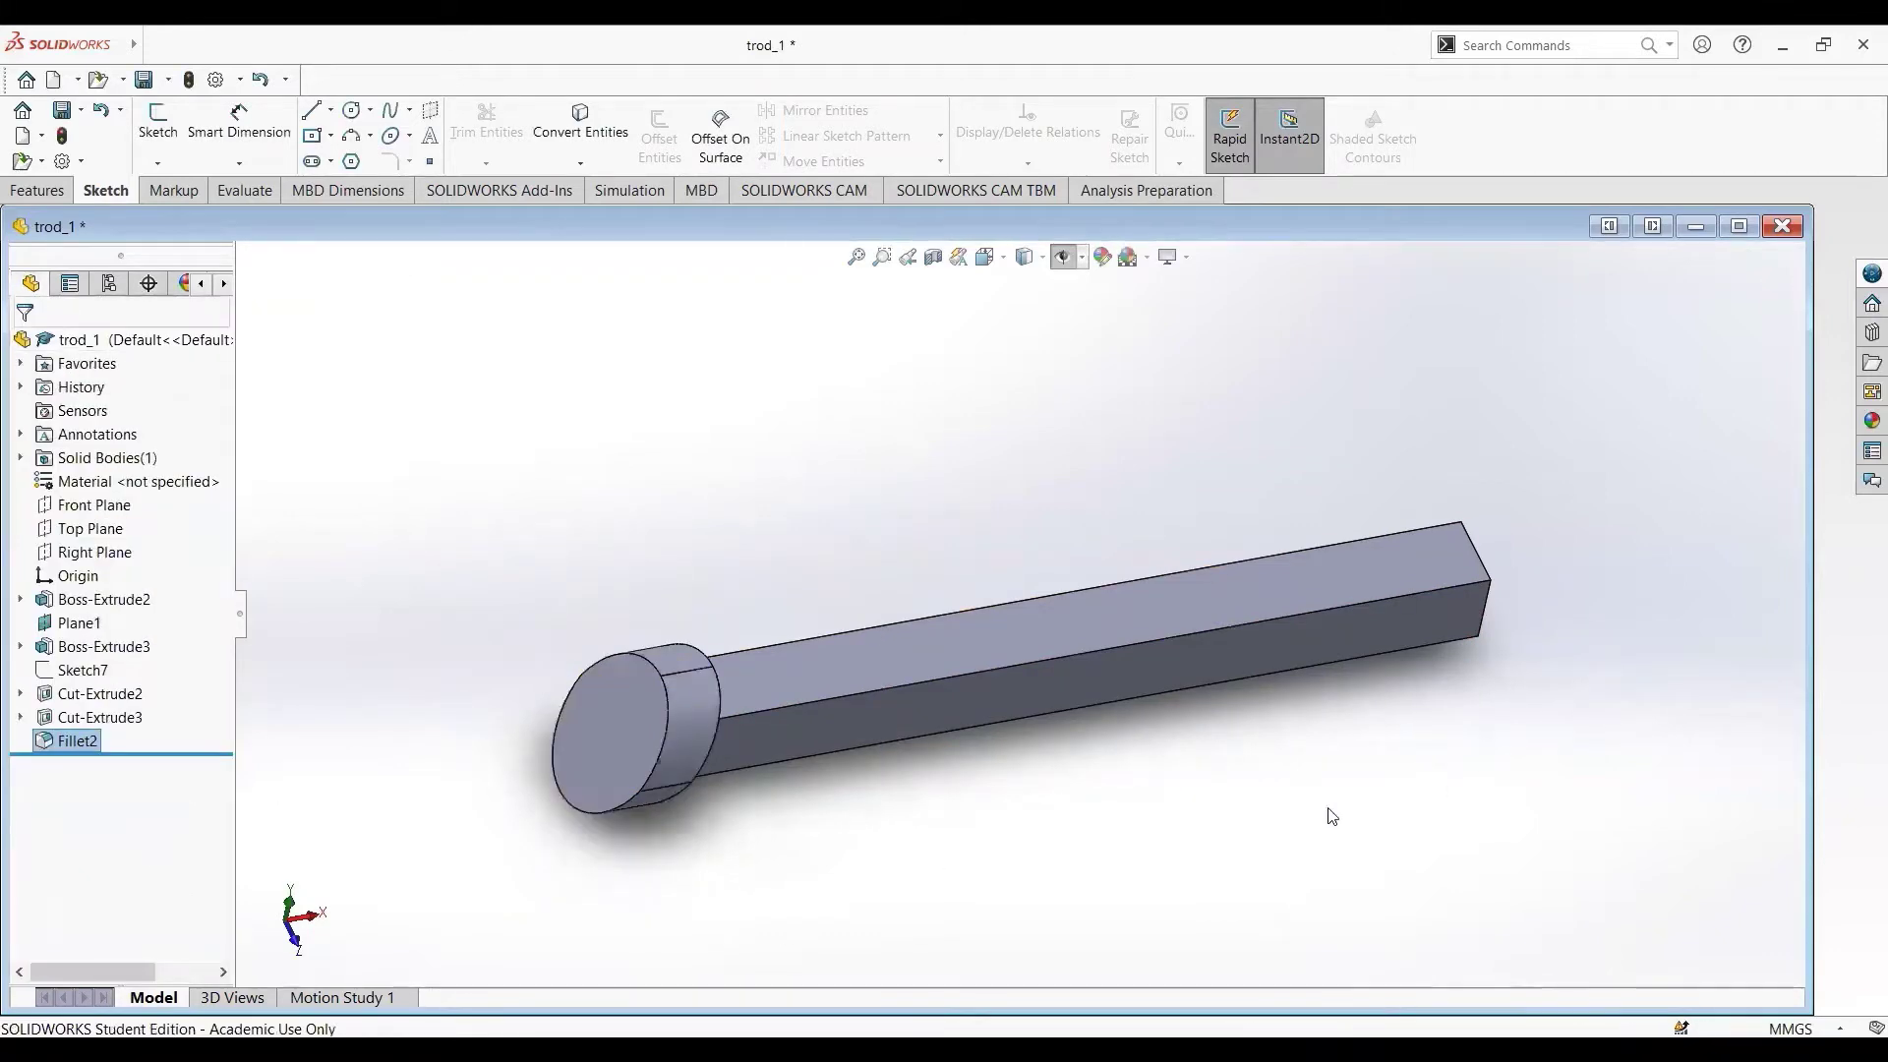
{"action": "middle_click_drag", "start_coordinate": [1198, 785], "coordinate": [1199, 789]}
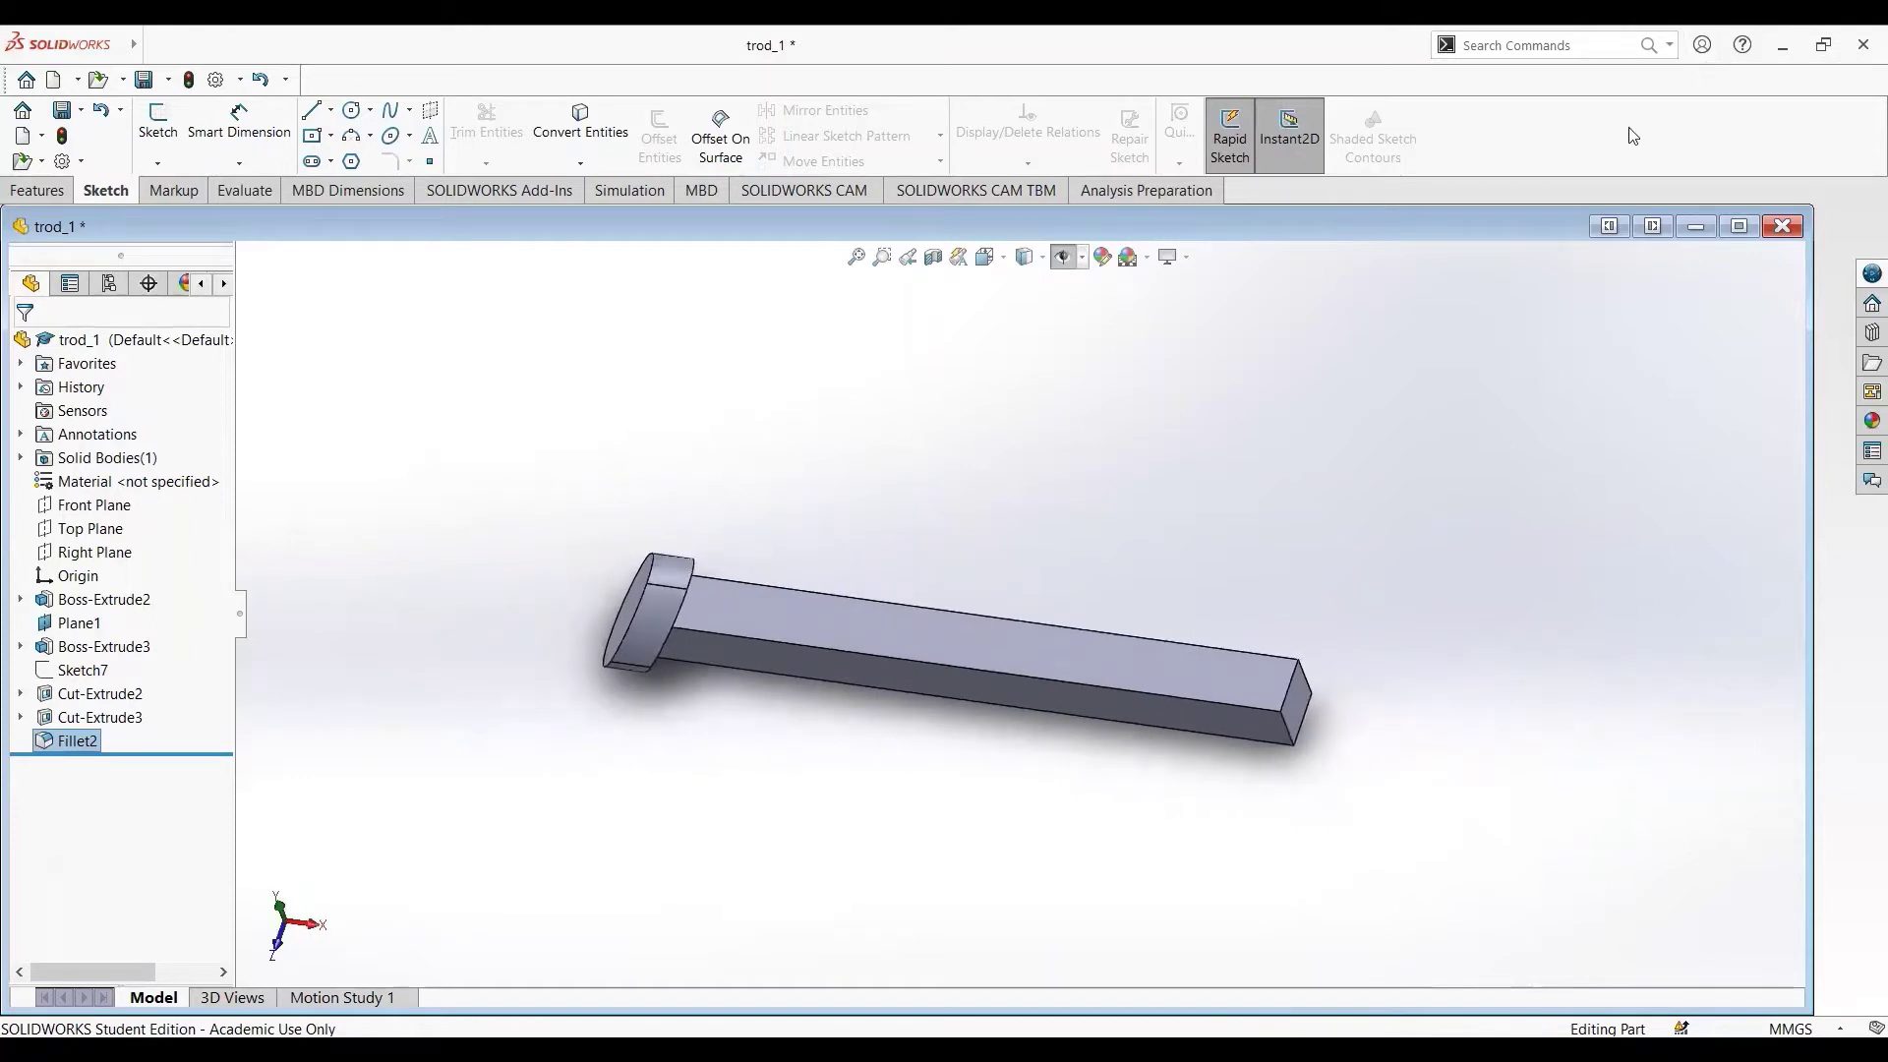
- Switch to the Bottom_Clamp part and review the profile sketch and extrusion settings of Boss-Extrude1, closing both without changes
{"action": "left_click", "coordinate": [1812, 87]}
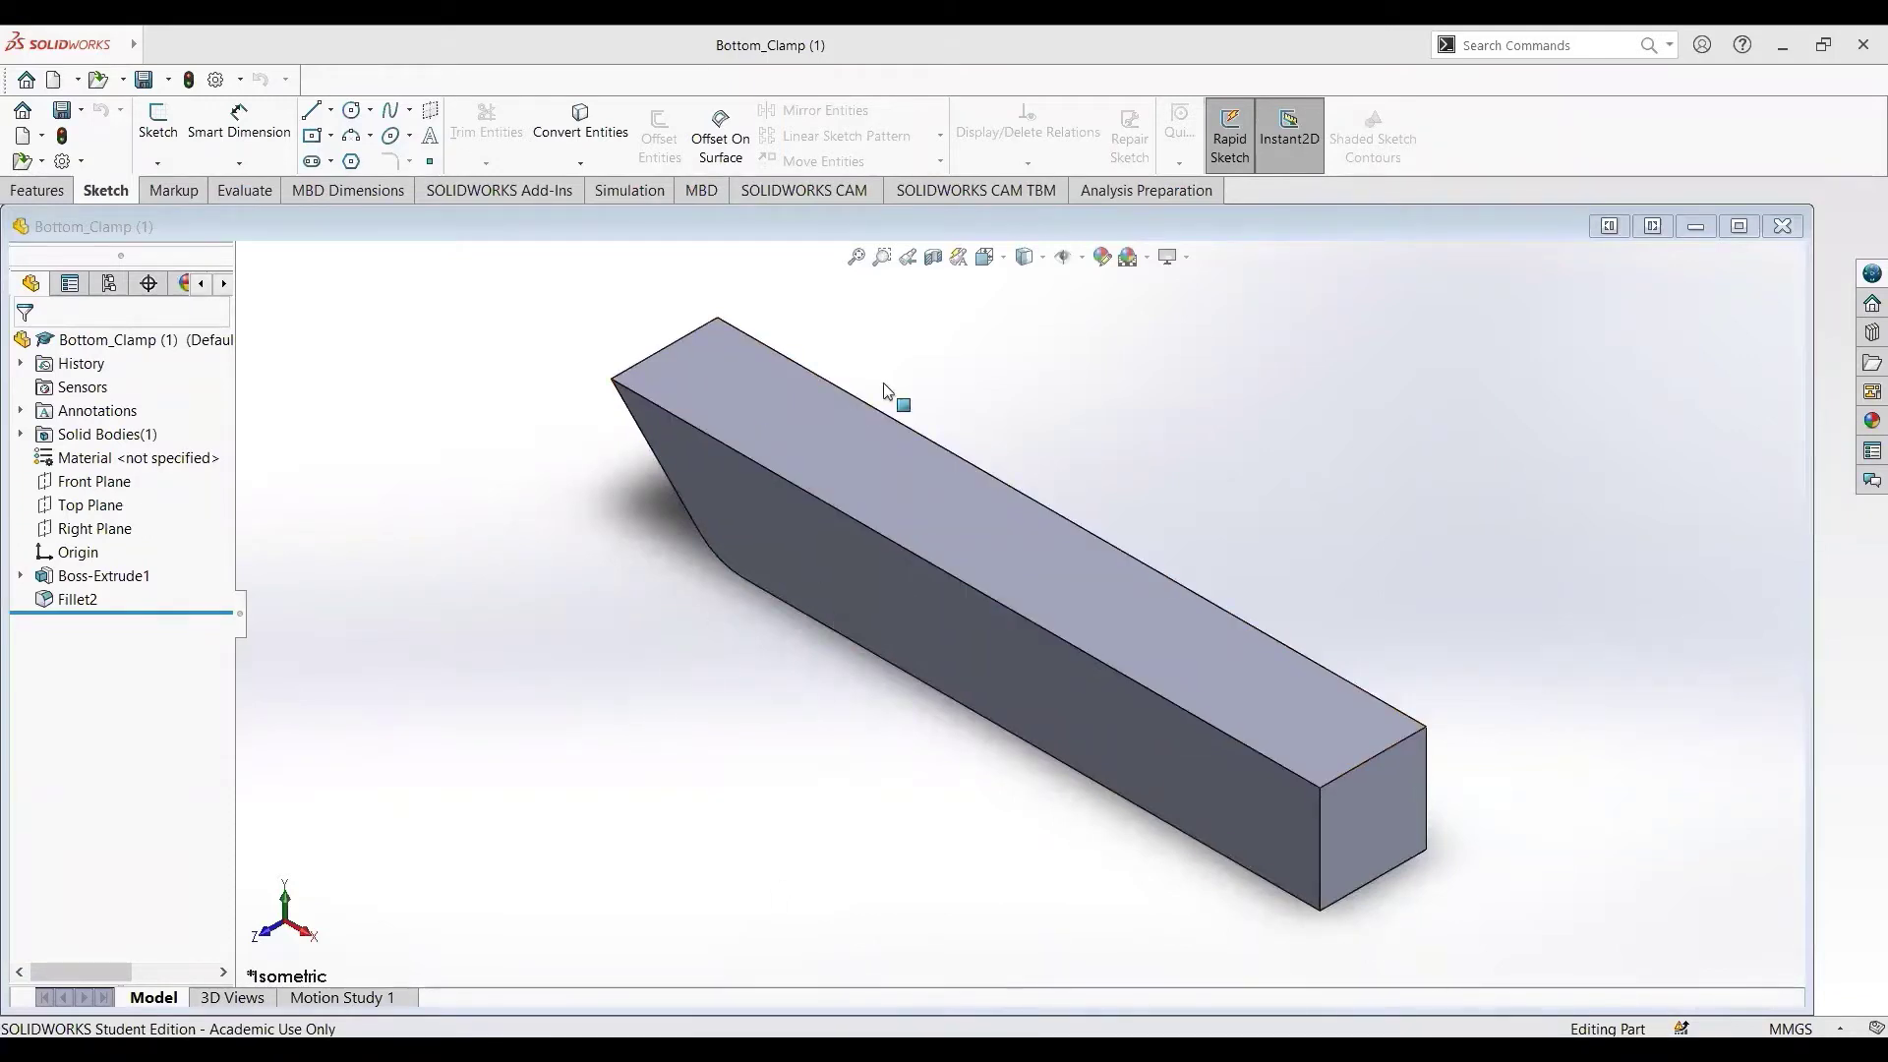
{"action": "left_click", "coordinate": [147, 576]}
{"action": "left_click", "coordinate": [184, 523]}
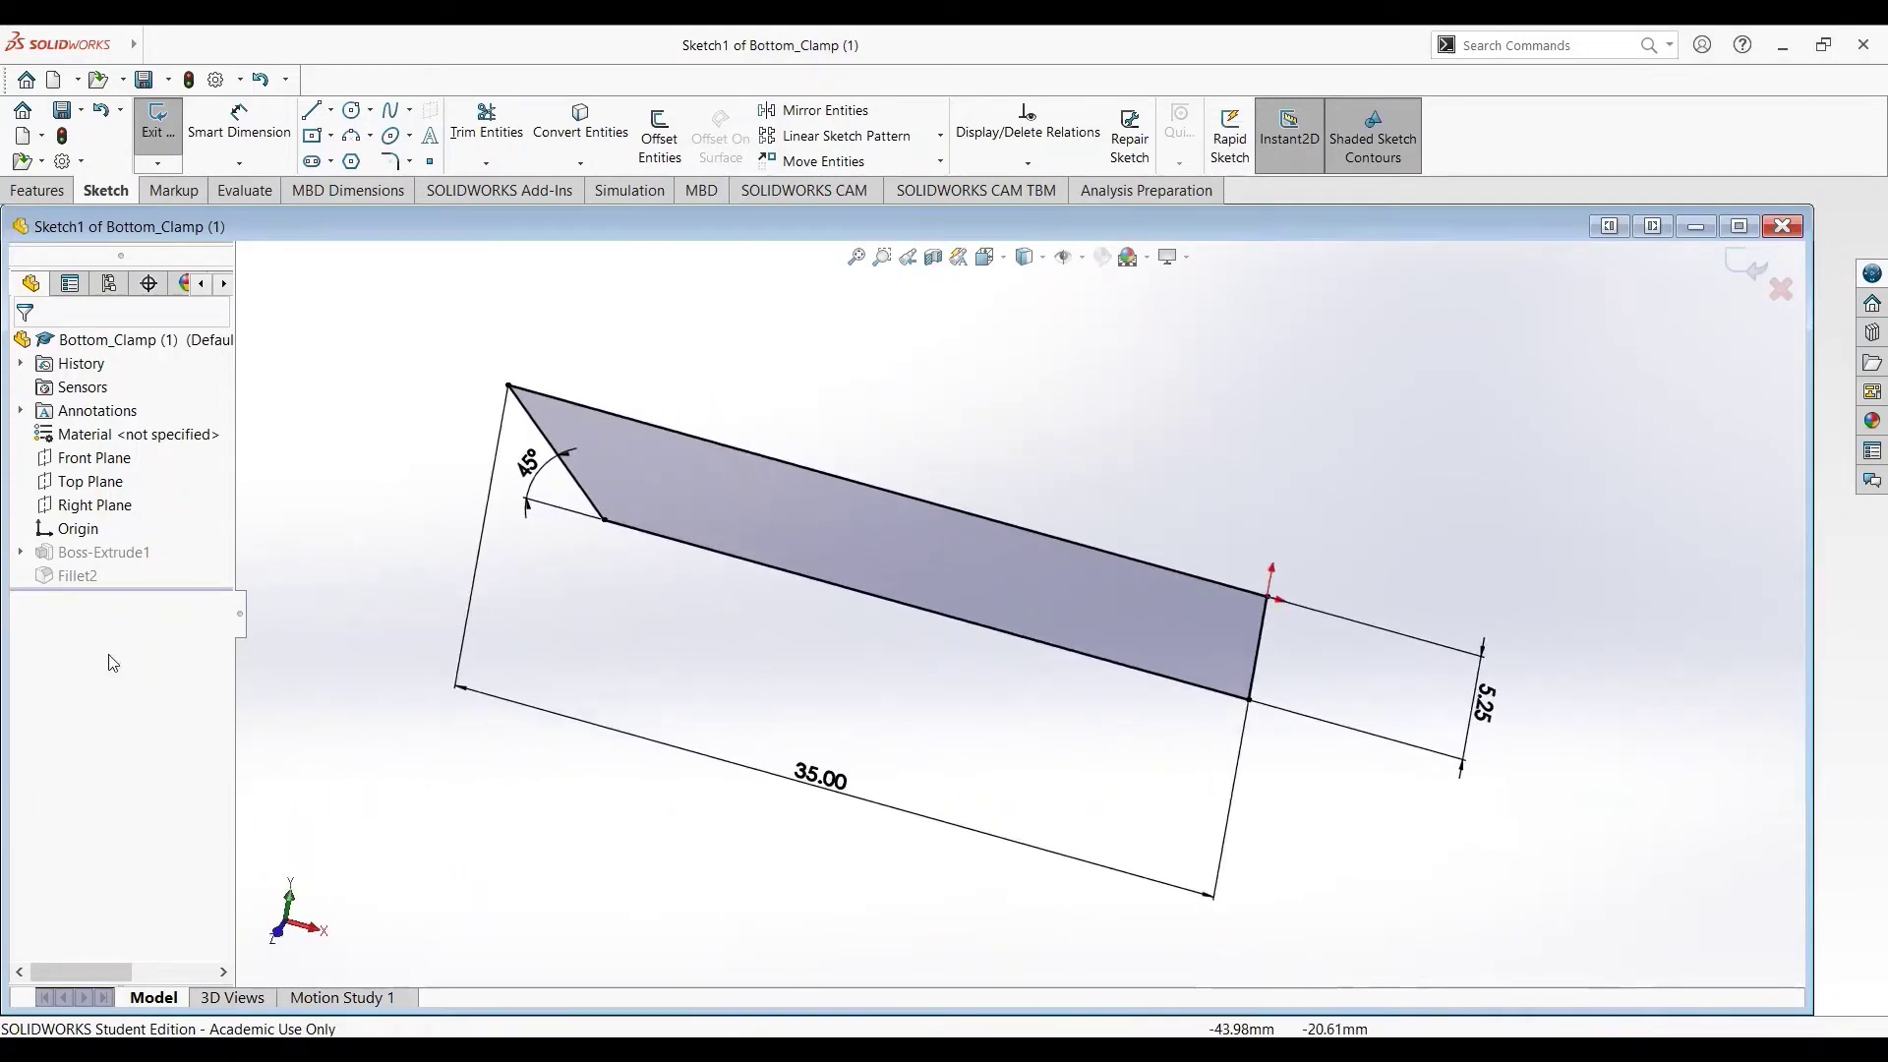
{"action": "left_click", "coordinate": [158, 123]}
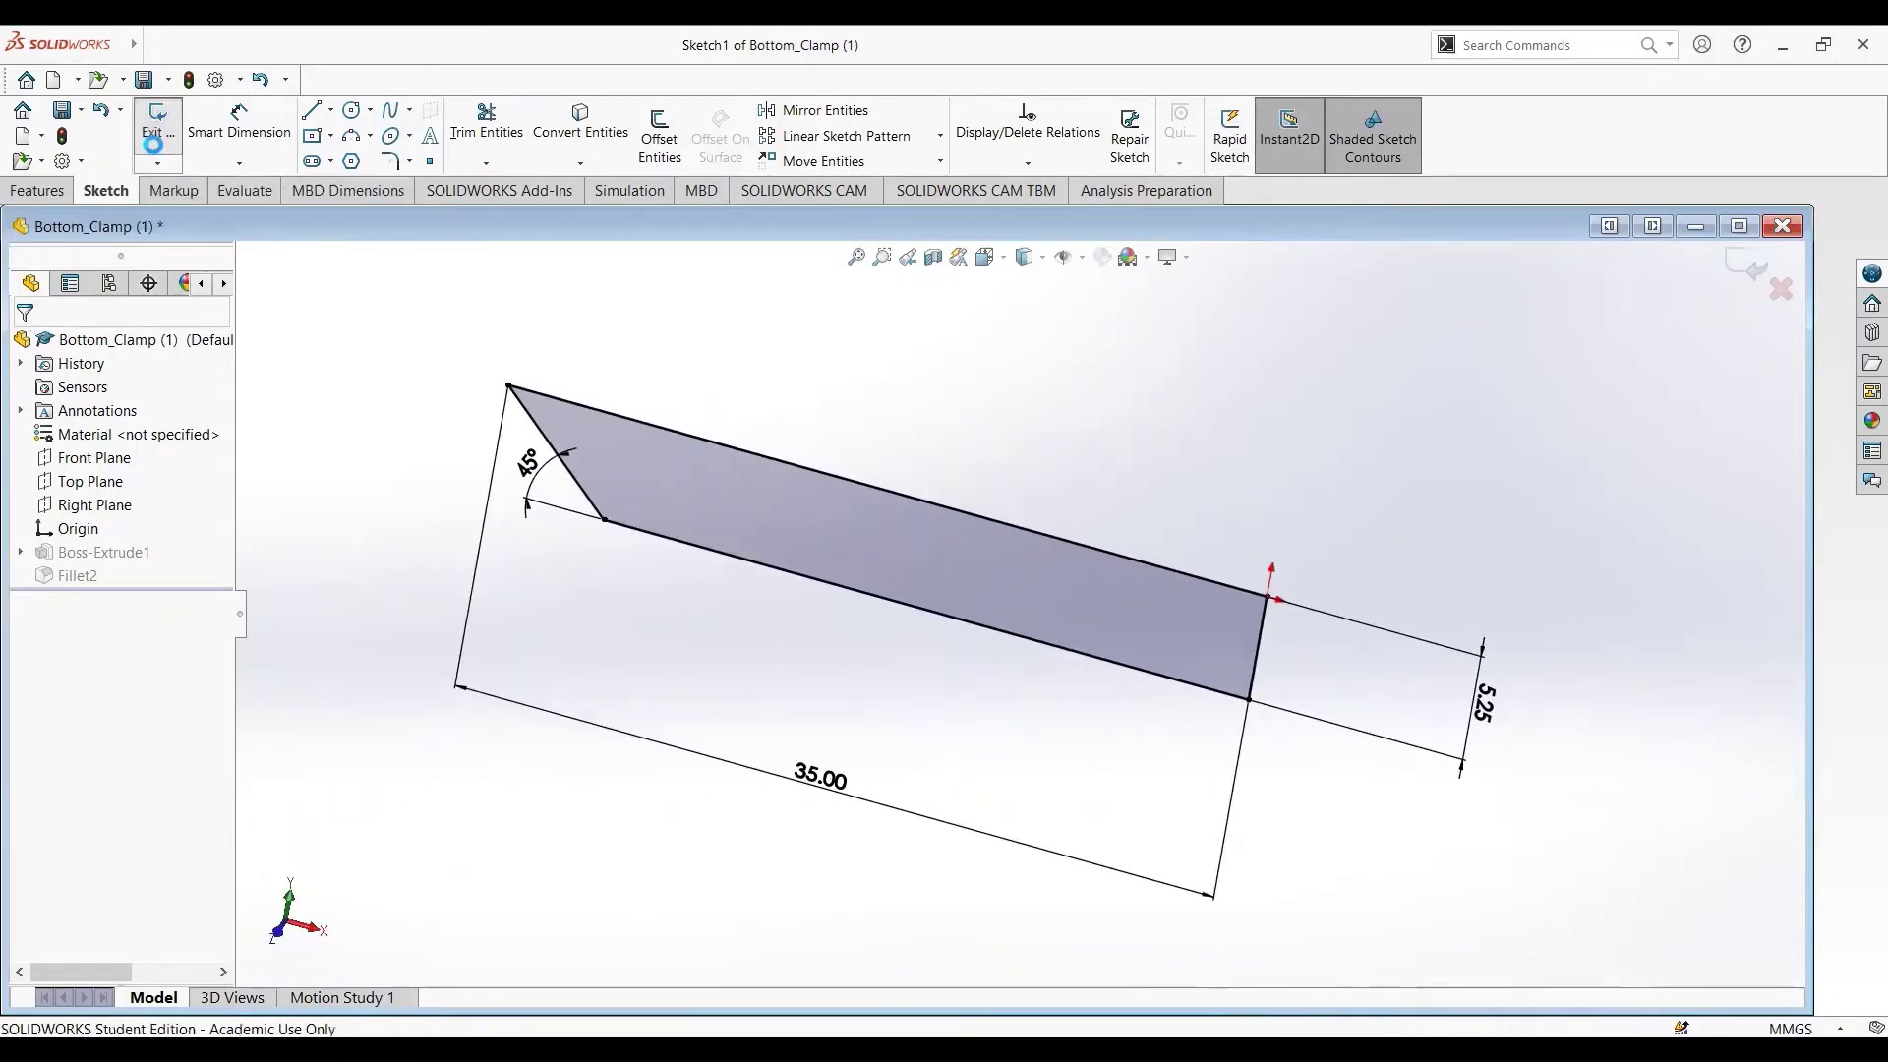
{"action": "left_click", "coordinate": [103, 576]}
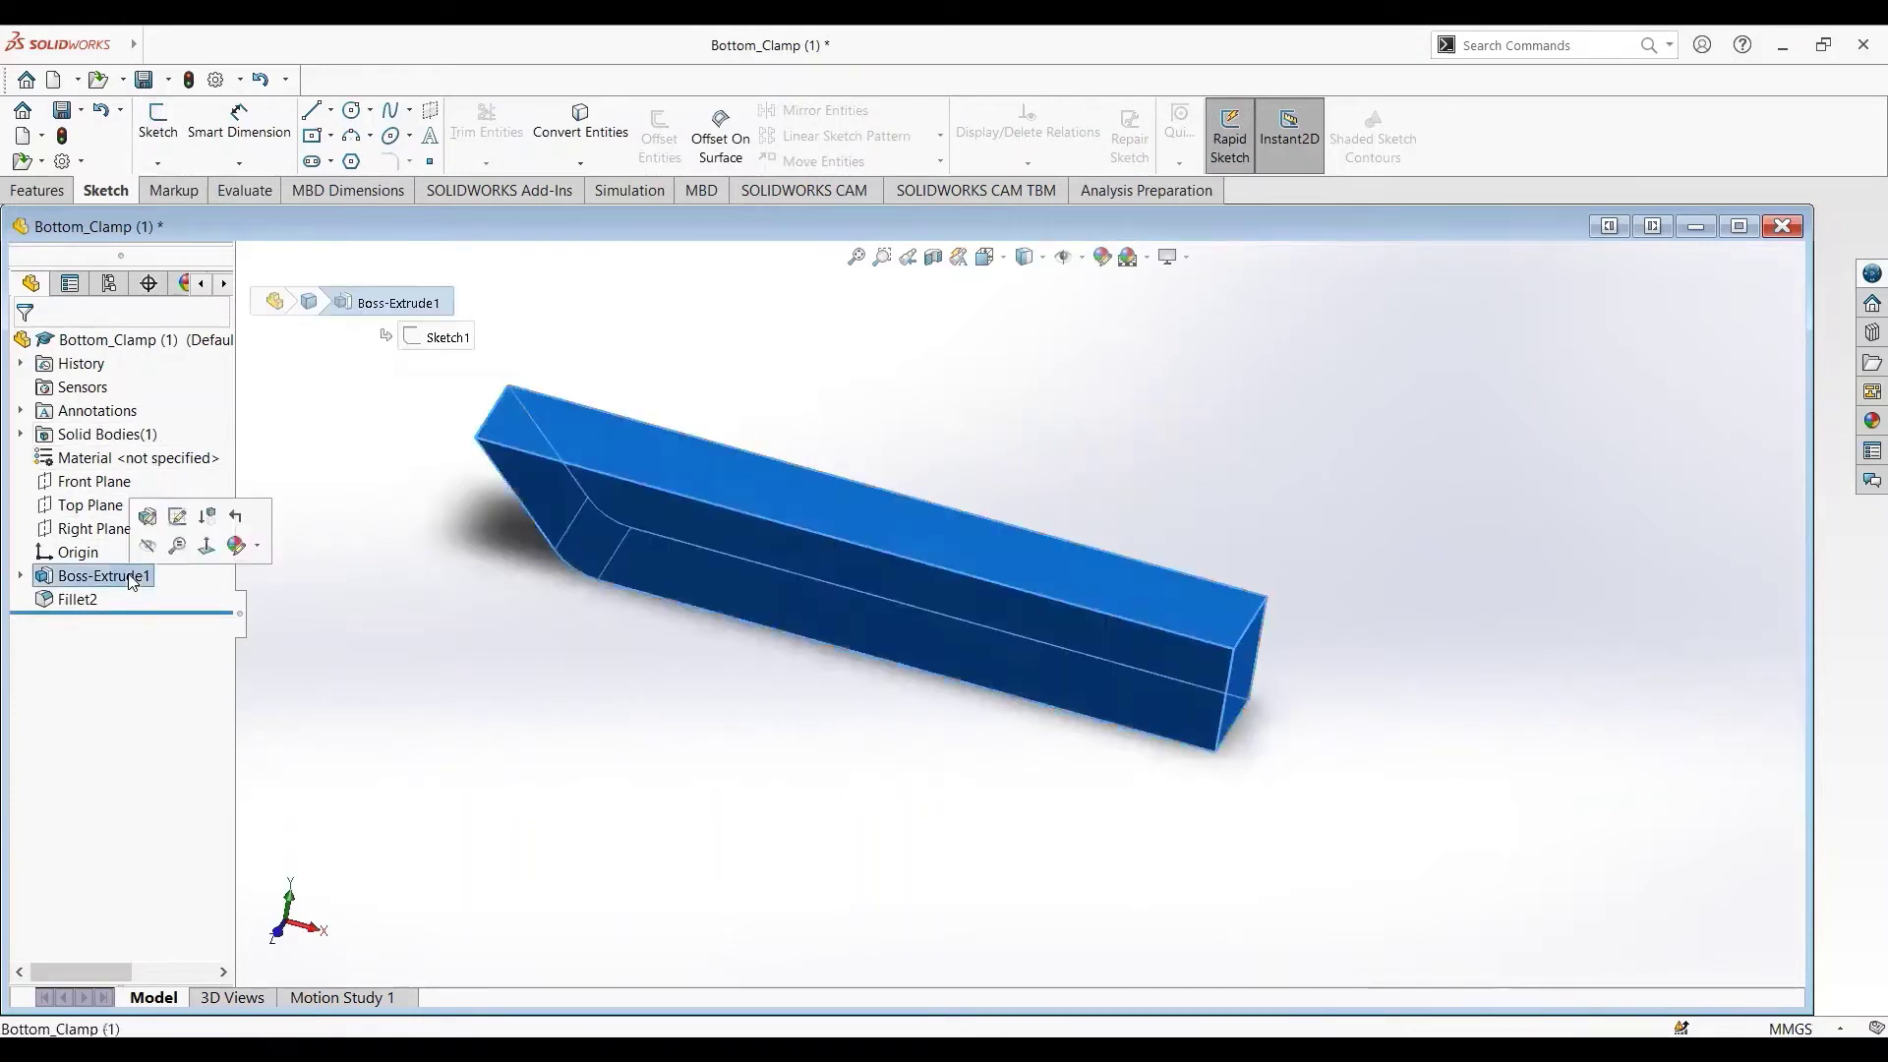
{"action": "left_click", "coordinate": [147, 518]}
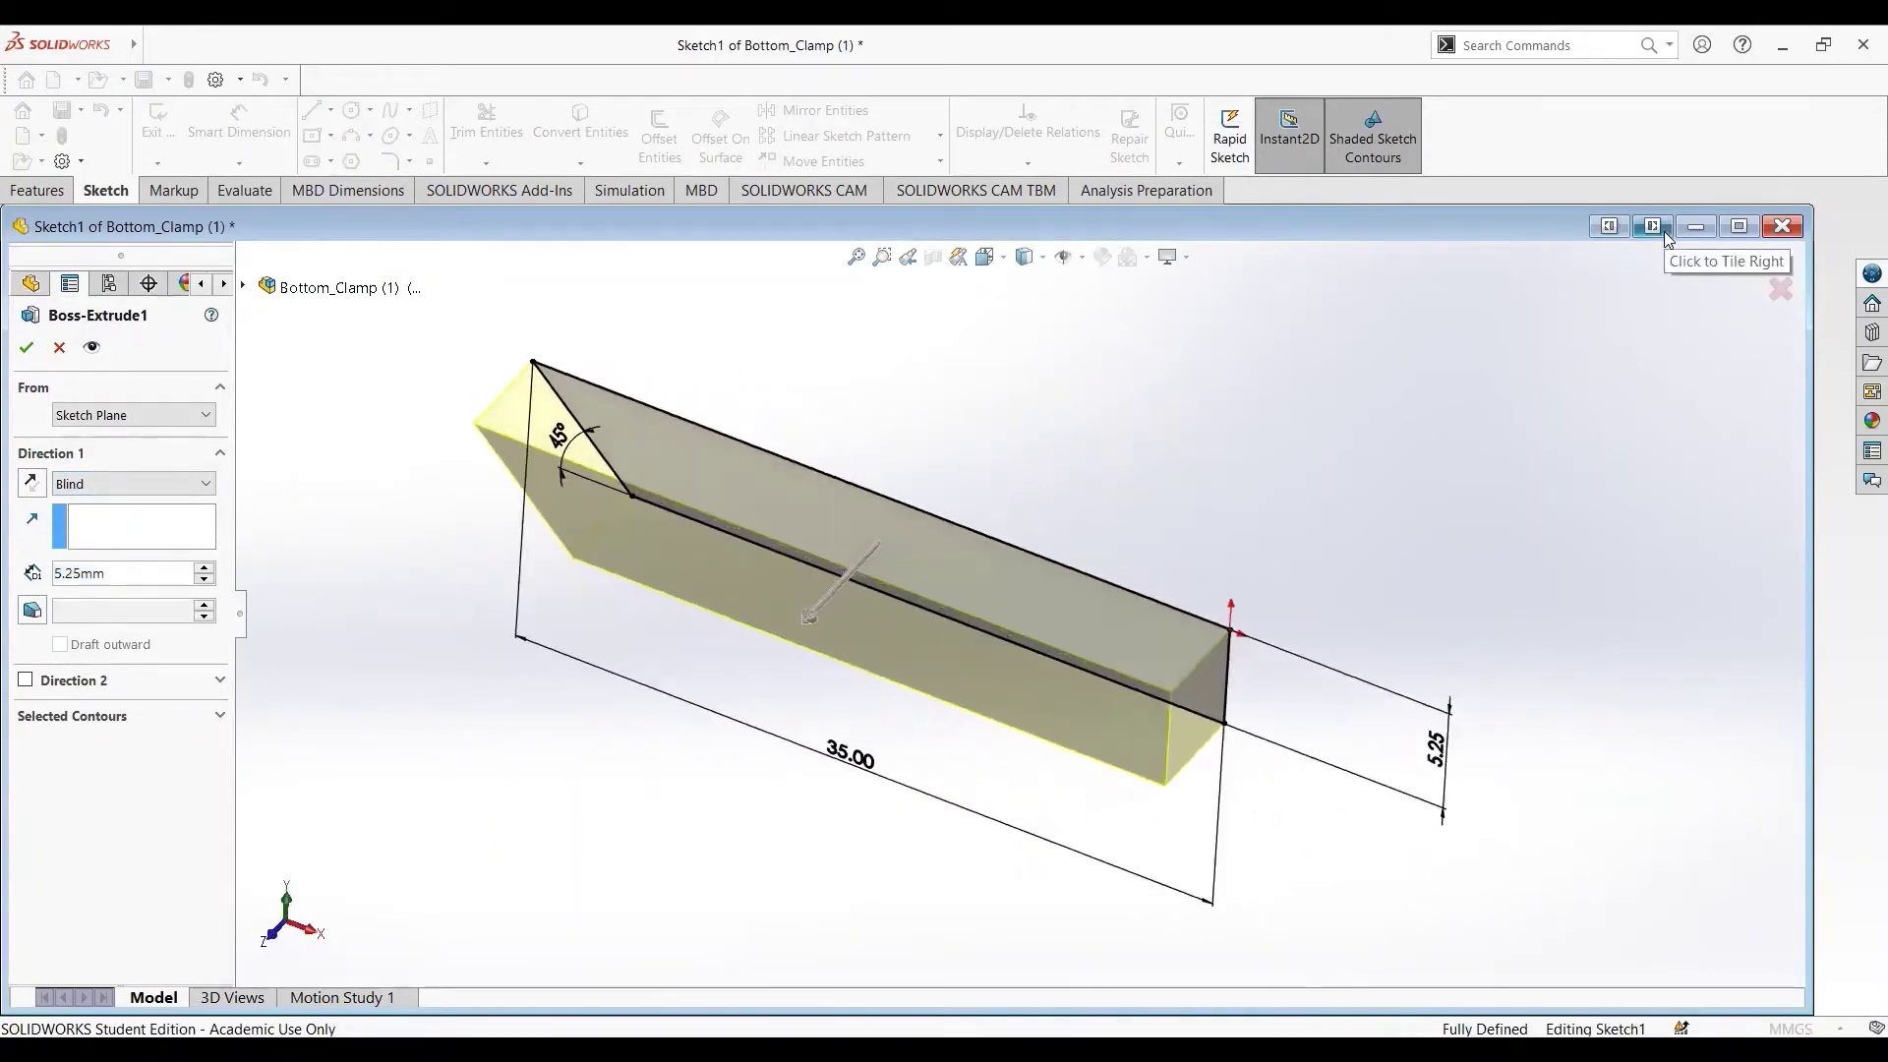
{"action": "left_click", "coordinate": [26, 350]}
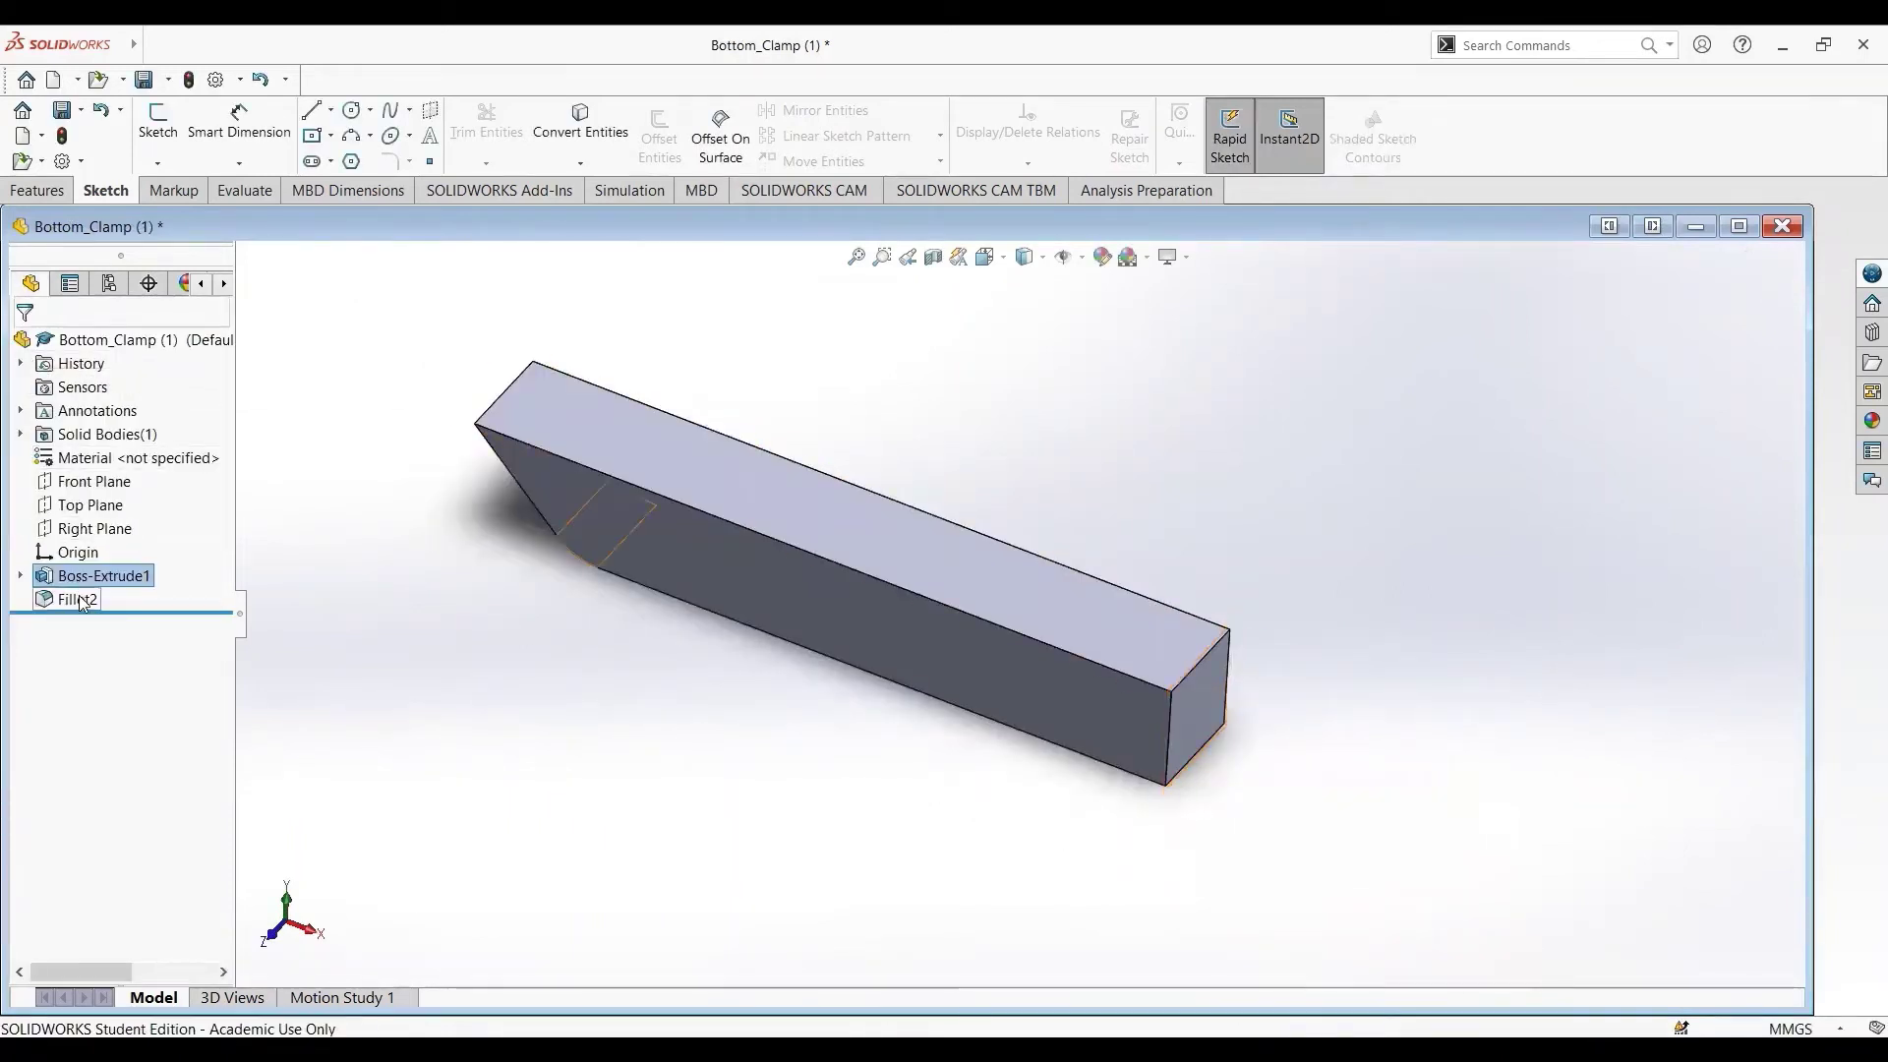
- Review the edge and radius settings of Bottom_Clamp's fillet at the slanted end, and close it without changes
{"action": "left_click", "coordinate": [82, 600]}
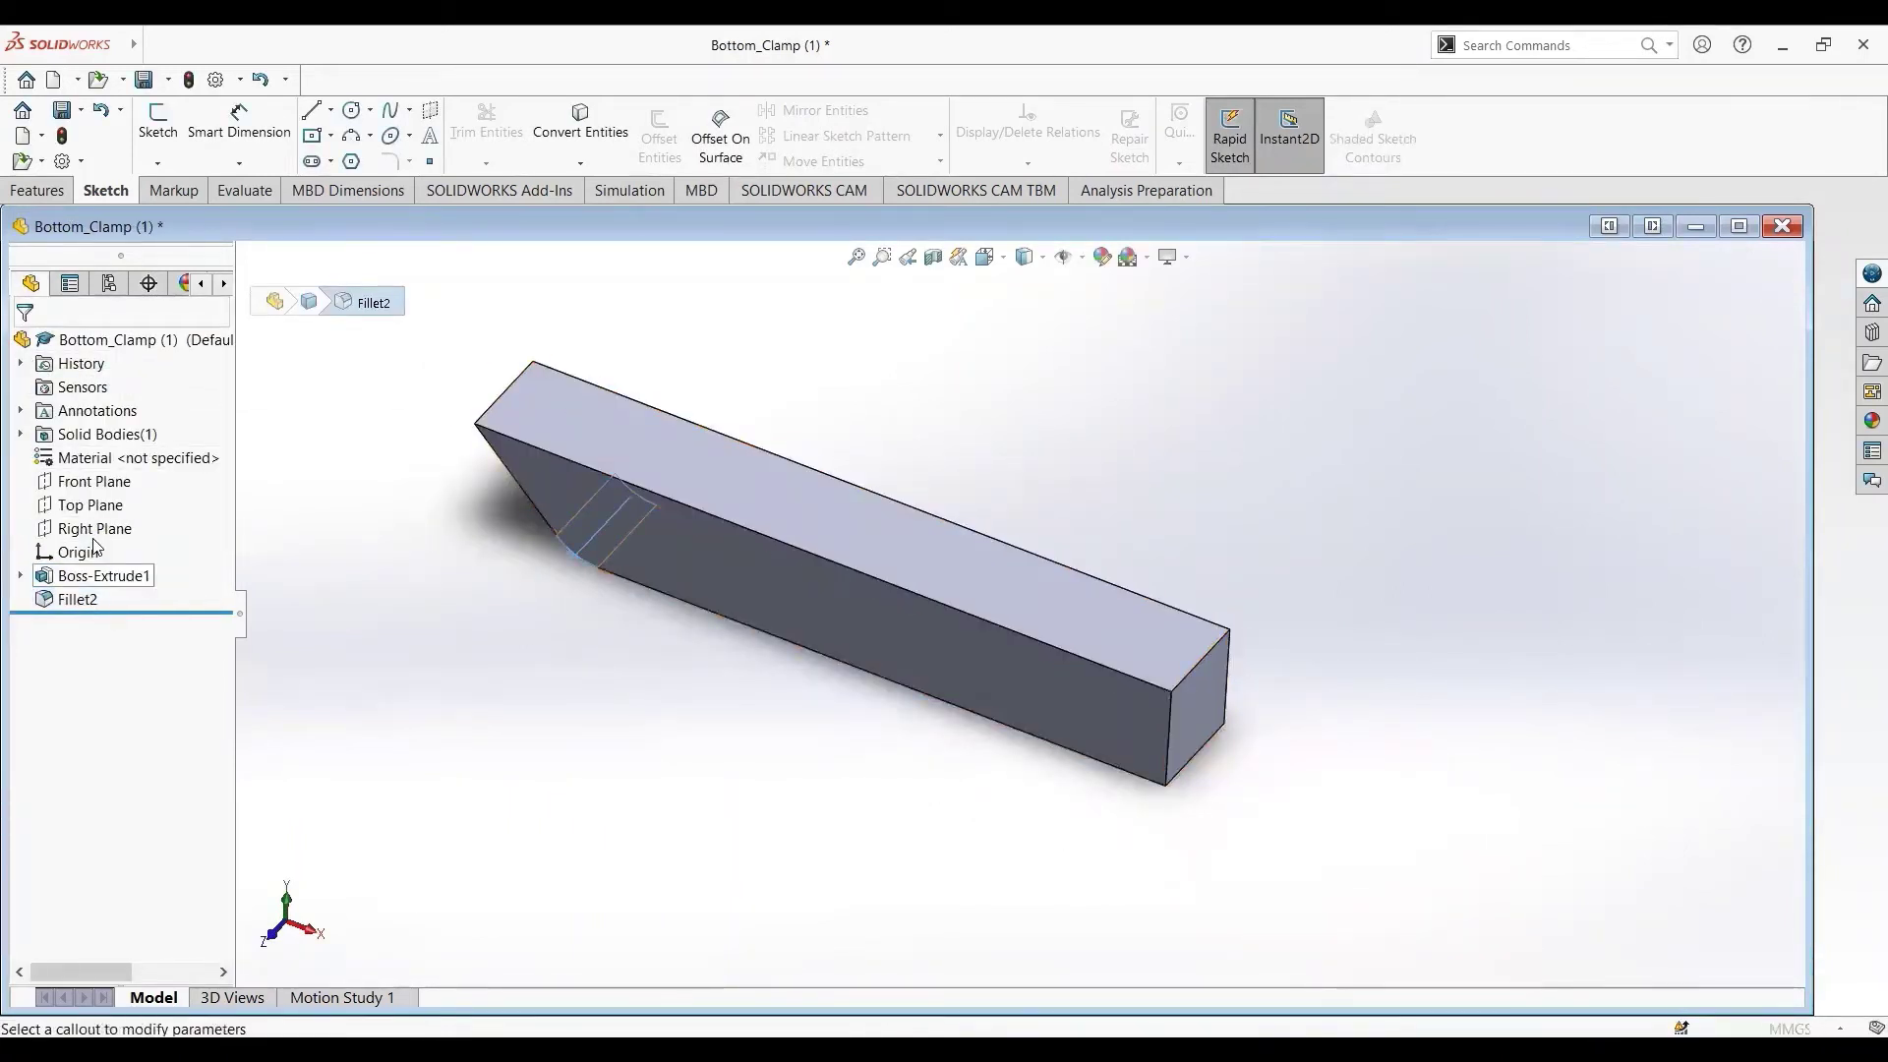
{"action": "left_click", "coordinate": [95, 547]}
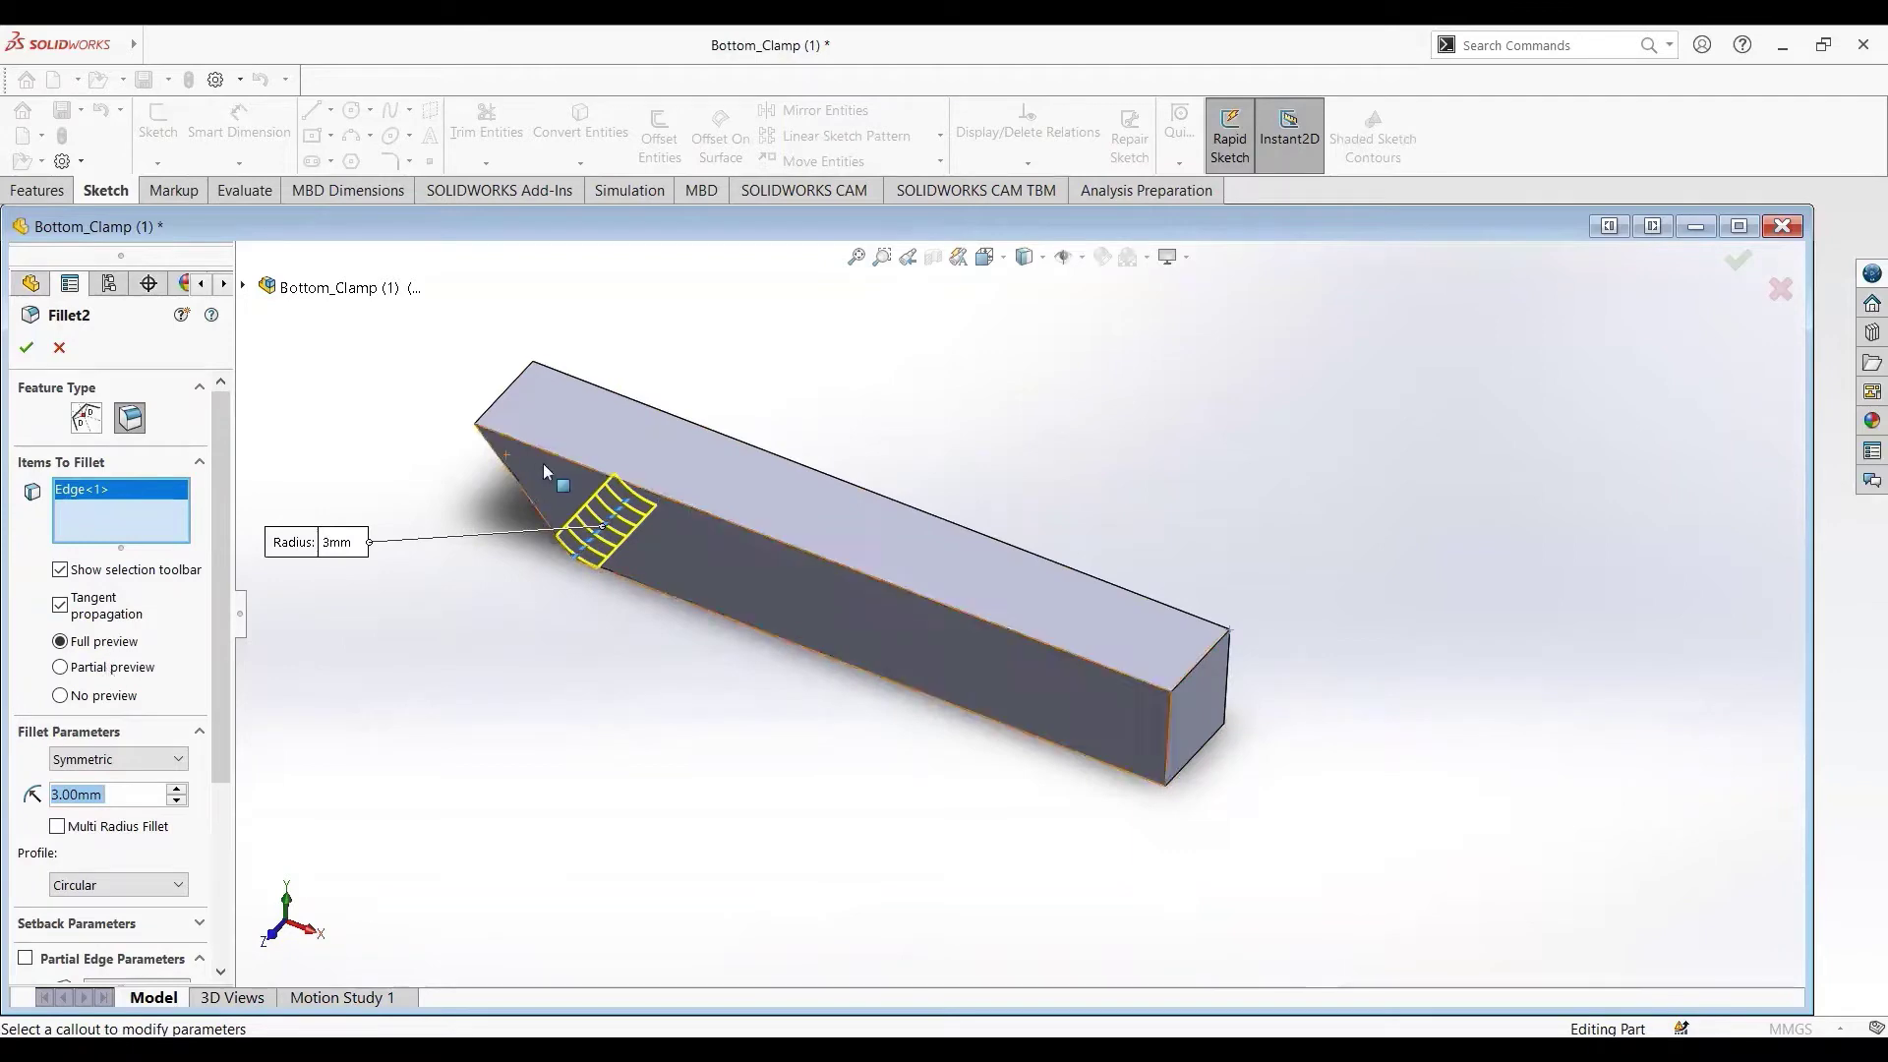
{"action": "left_click", "coordinate": [26, 350]}
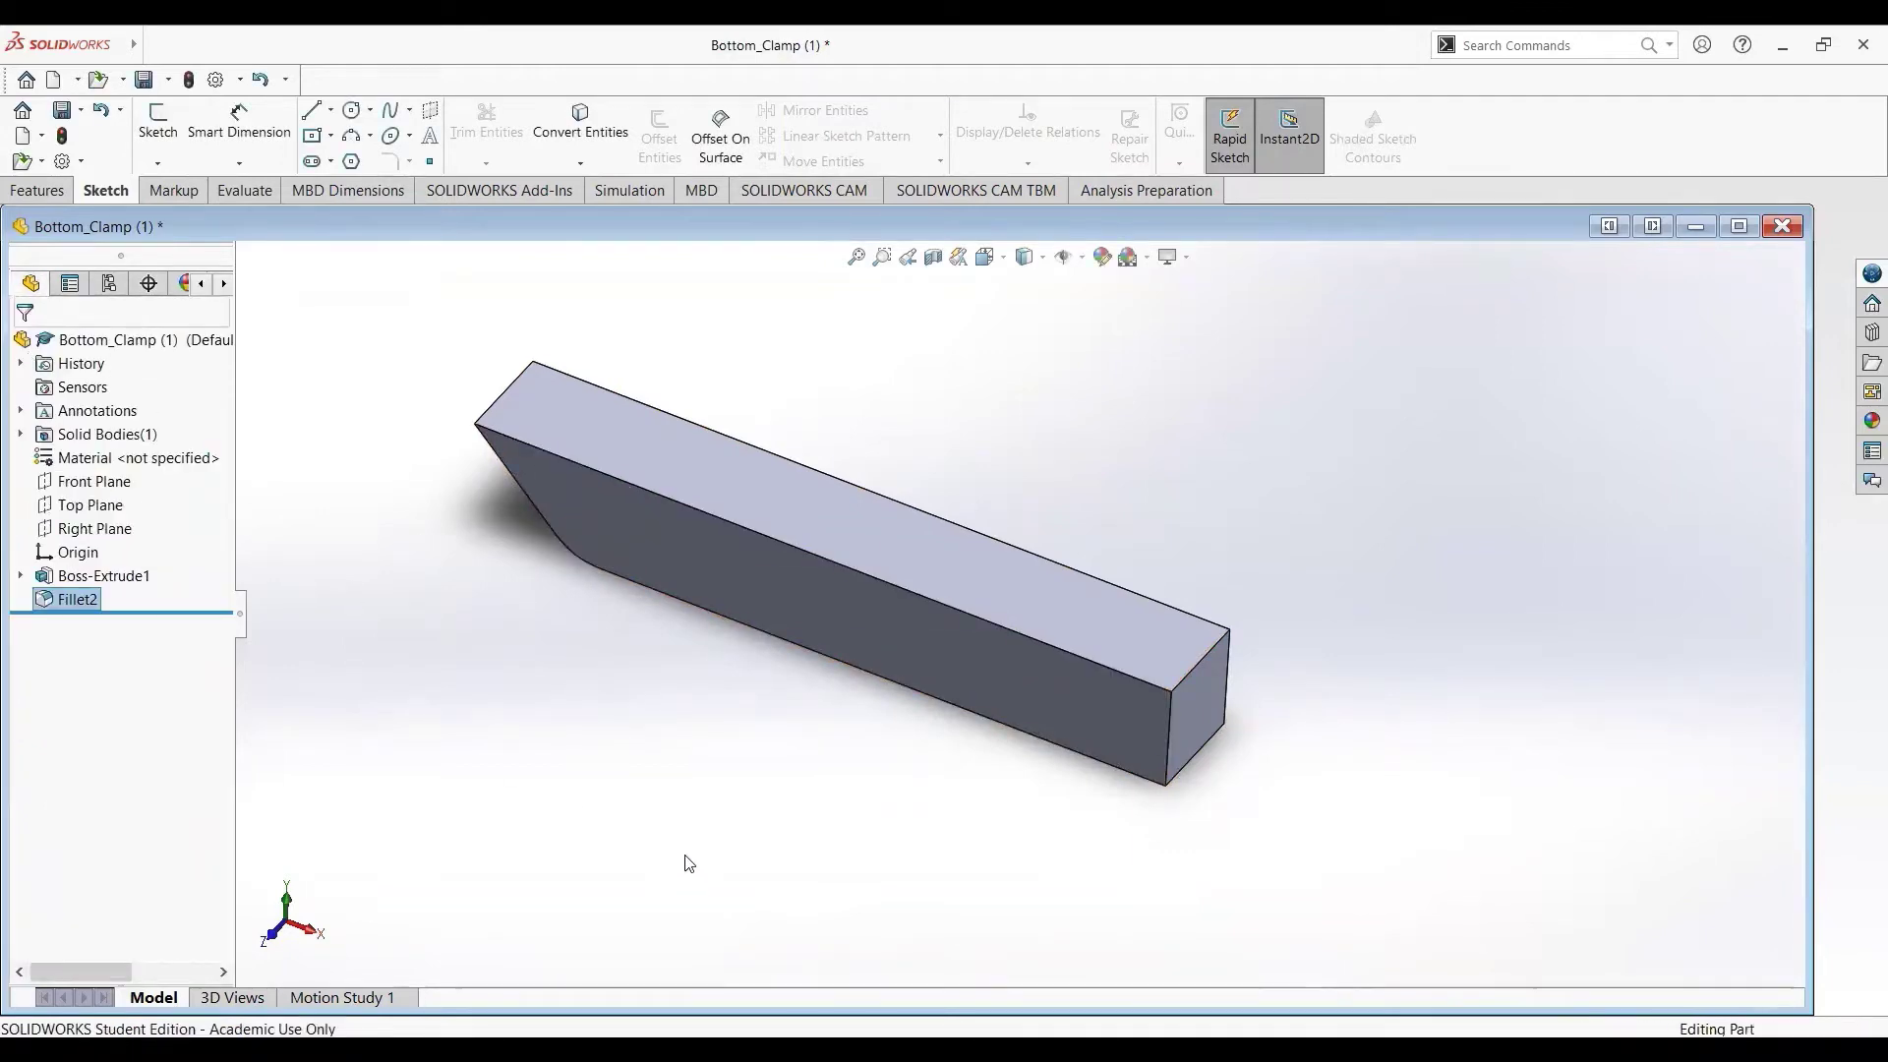
{"action": "scroll", "coordinate": [685, 856], "scroll_direction": "up", "scroll_amount": 2}
{"action": "middle_click_drag", "start_coordinate": [685, 855], "coordinate": [733, 827]}
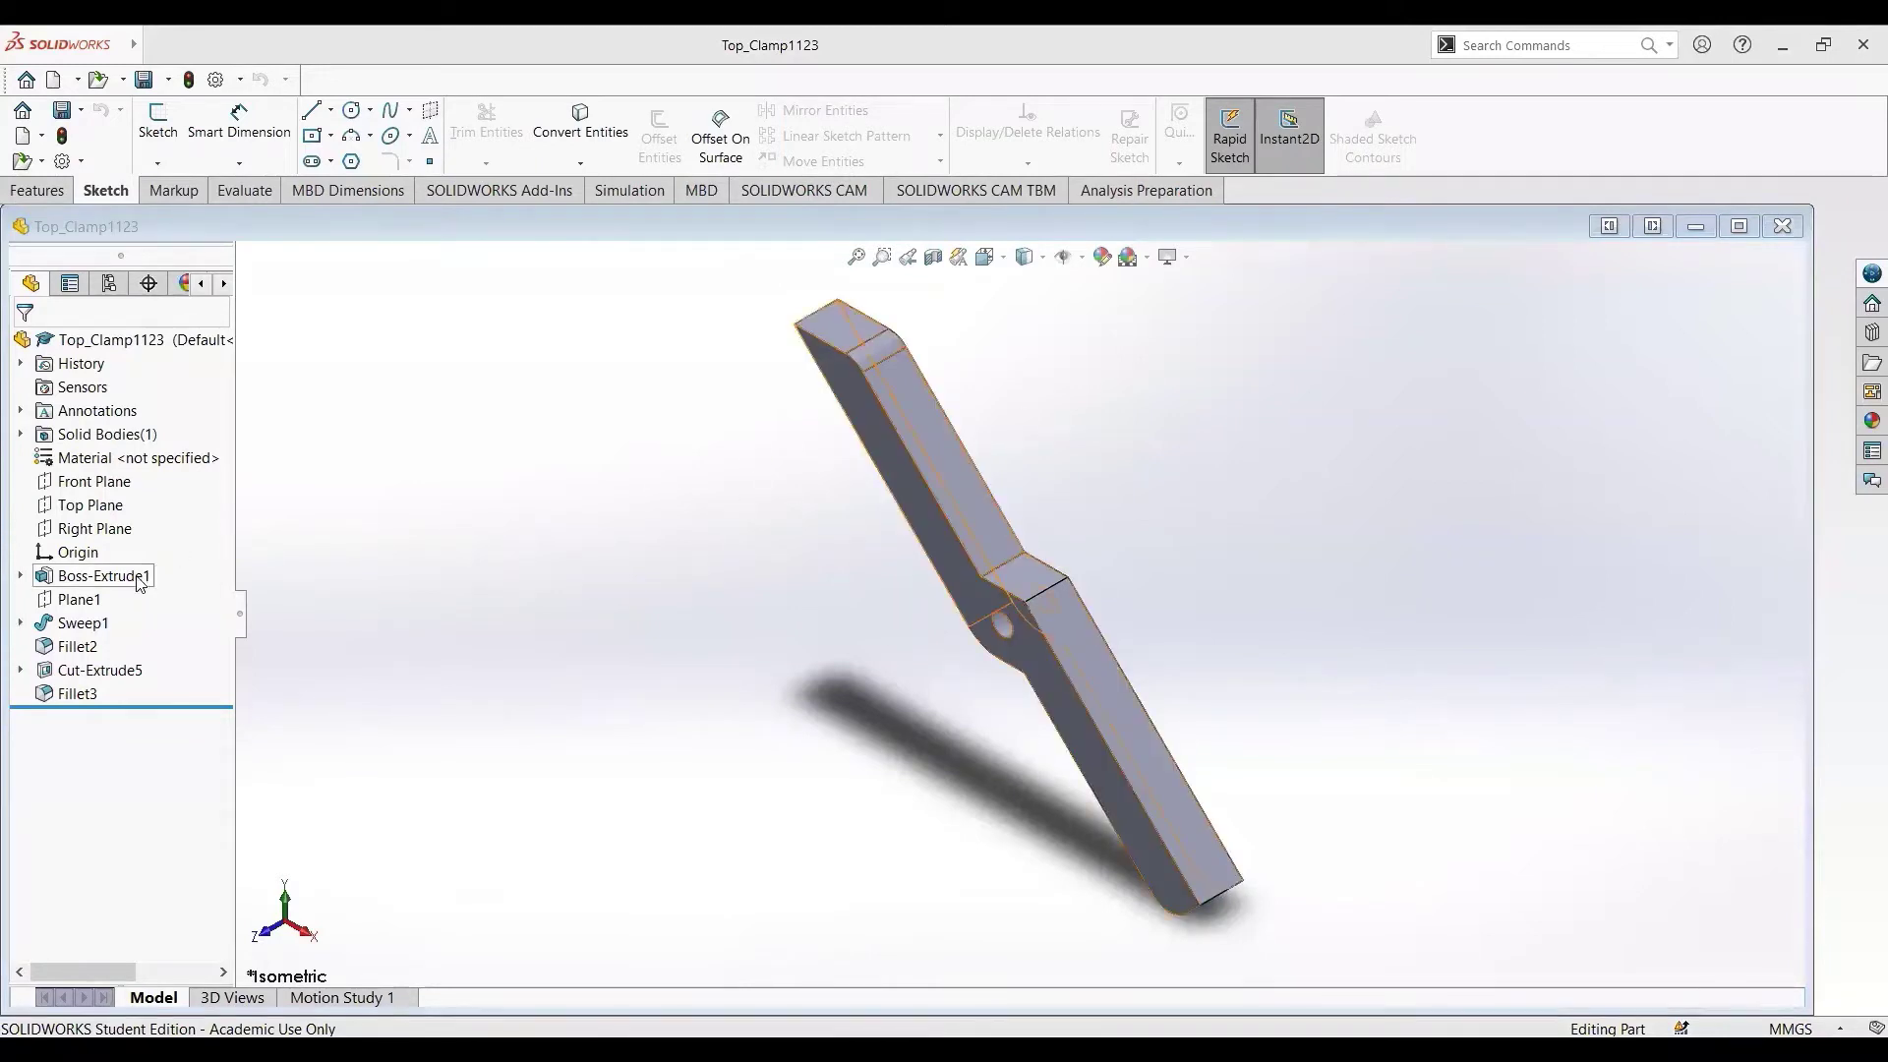
- Review the profile sketch and extrusion settings of Boss-Extrude1 in the Top_Clamp1123 part, and close both without changes
{"action": "left_click", "coordinate": [103, 575]}
{"action": "left_click", "coordinate": [190, 518]}
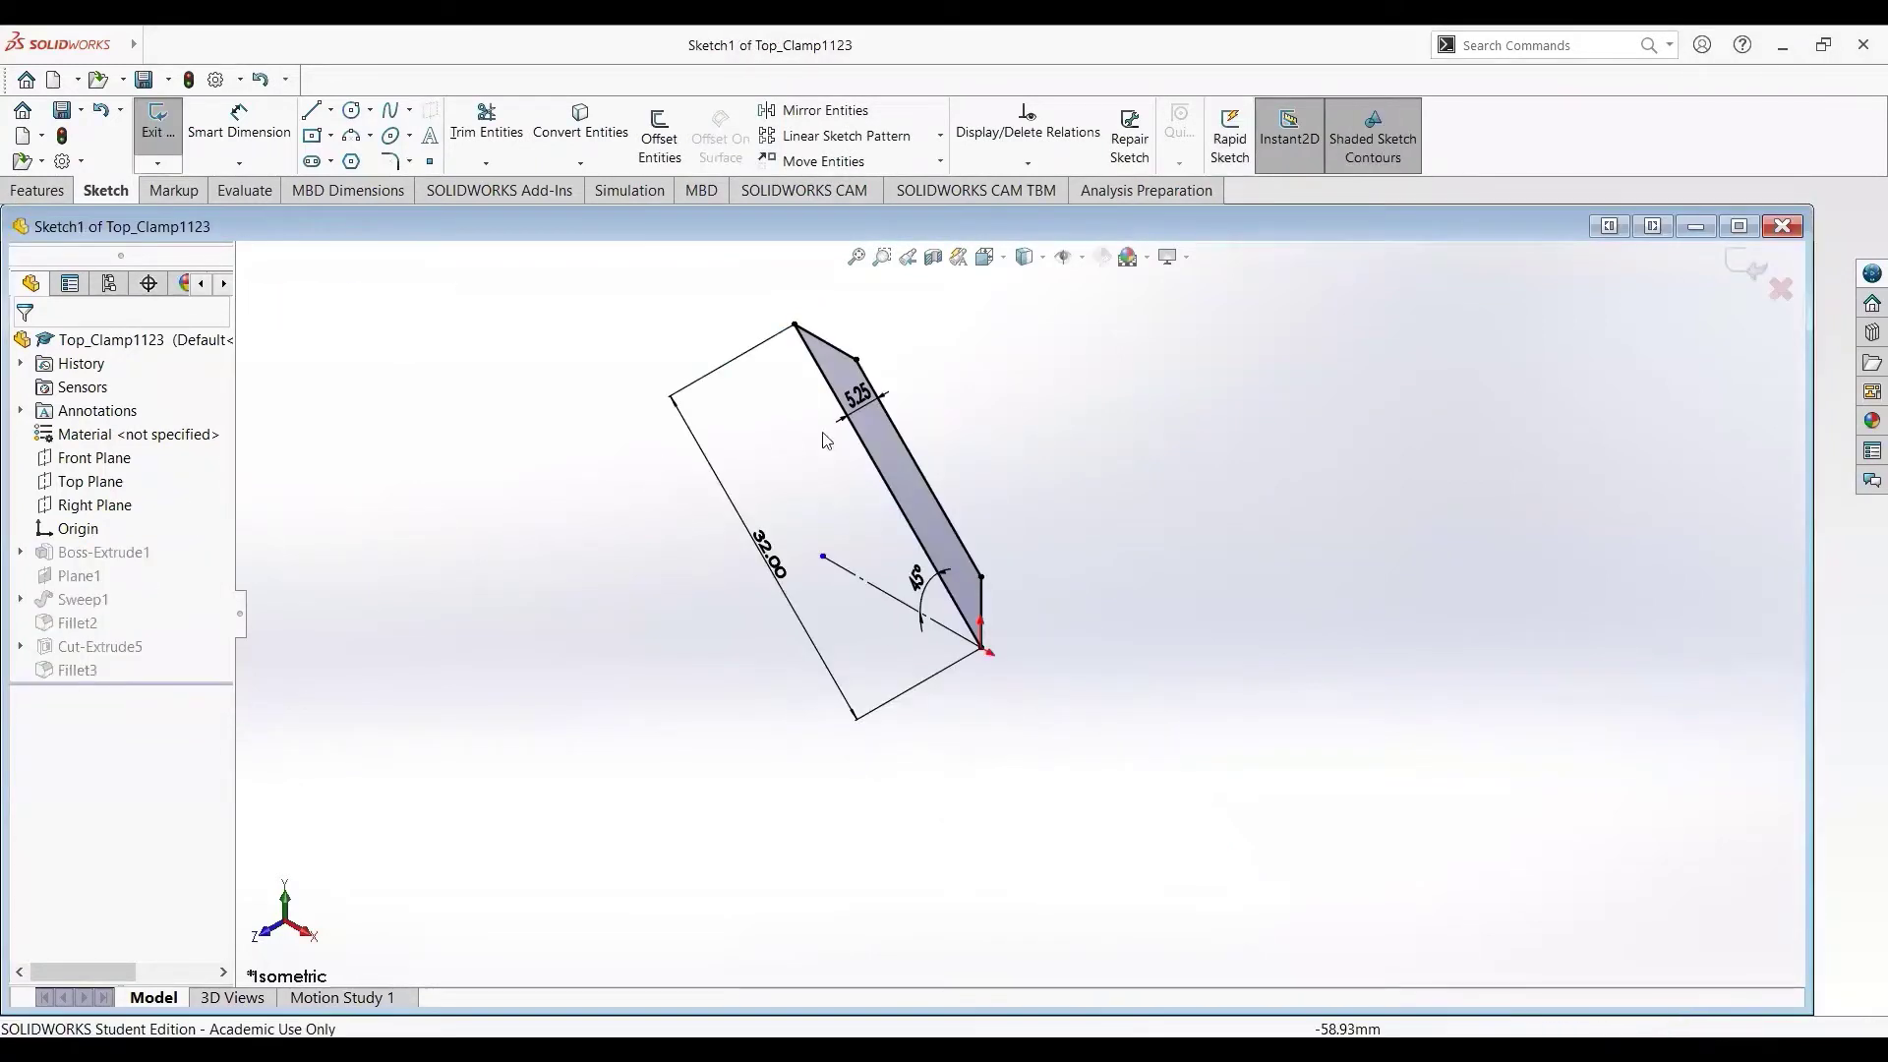
{"action": "middle_click_drag", "start_coordinate": [628, 704], "coordinate": [628, 704]}
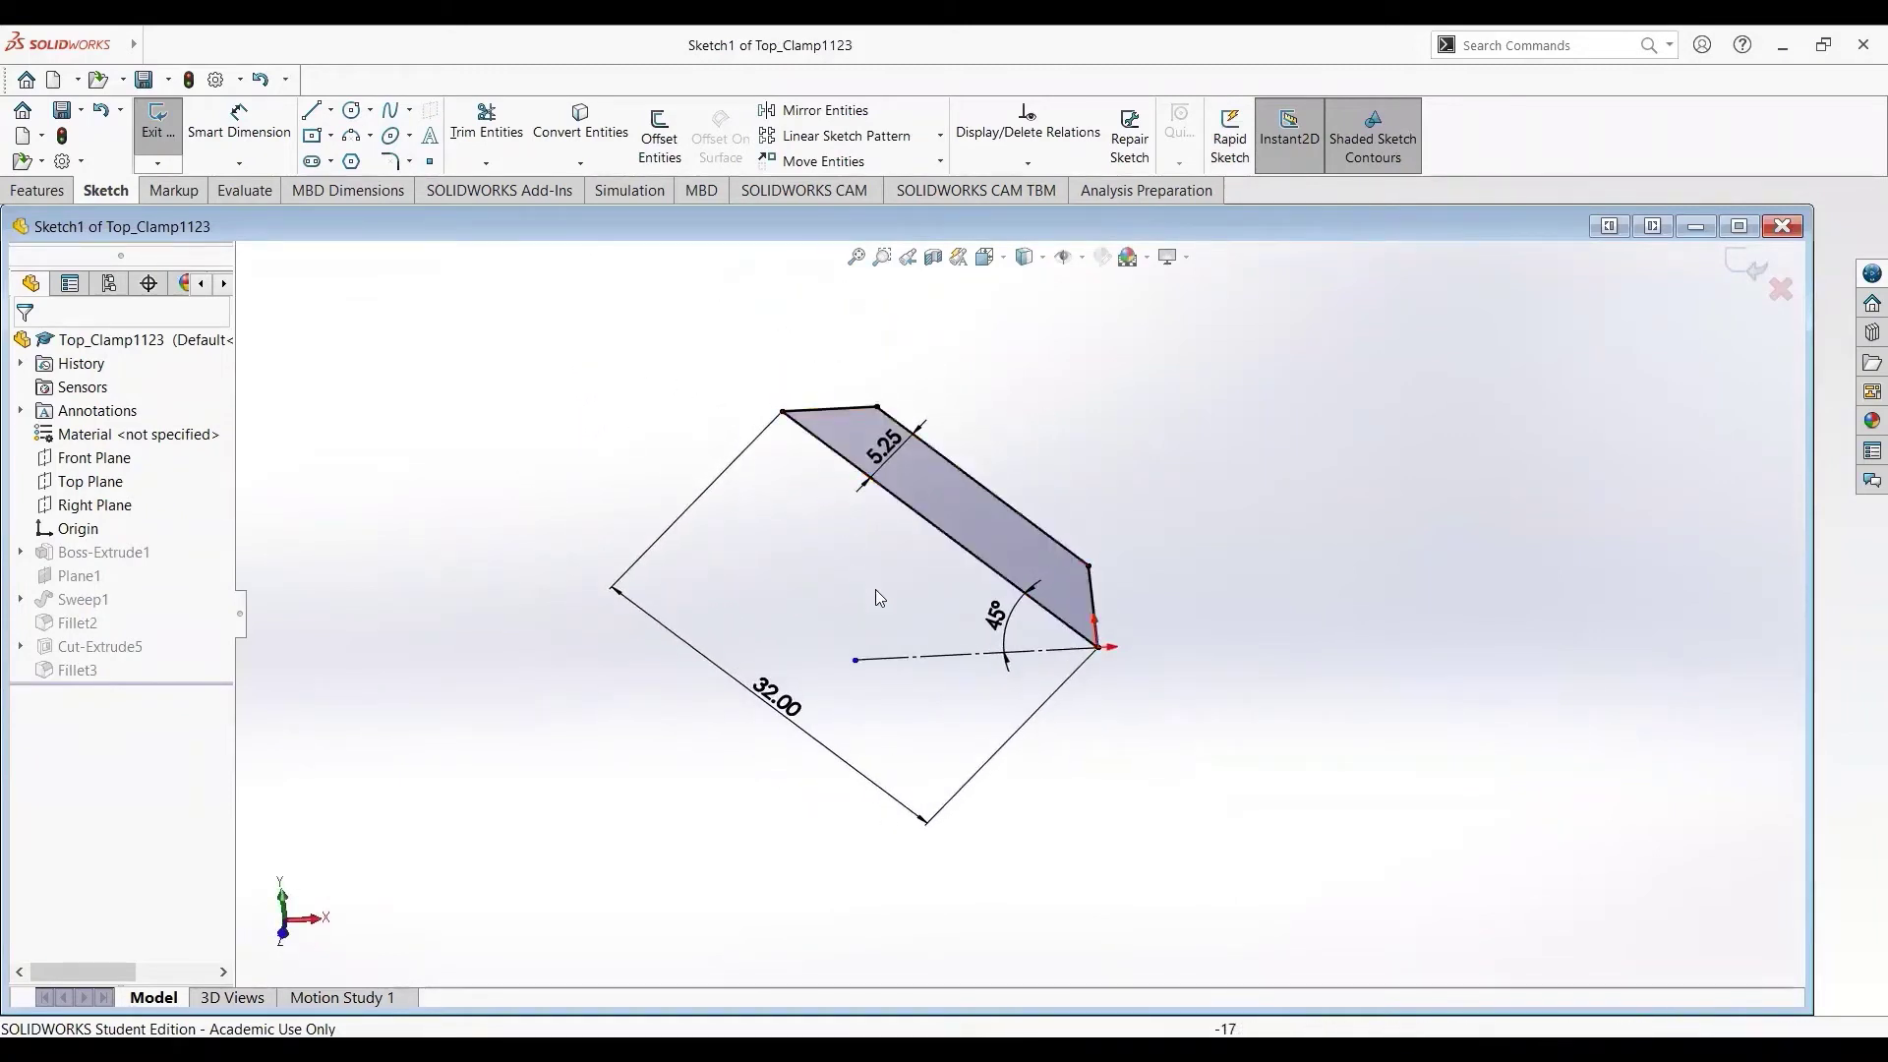
{"action": "left_click", "coordinate": [157, 123]}
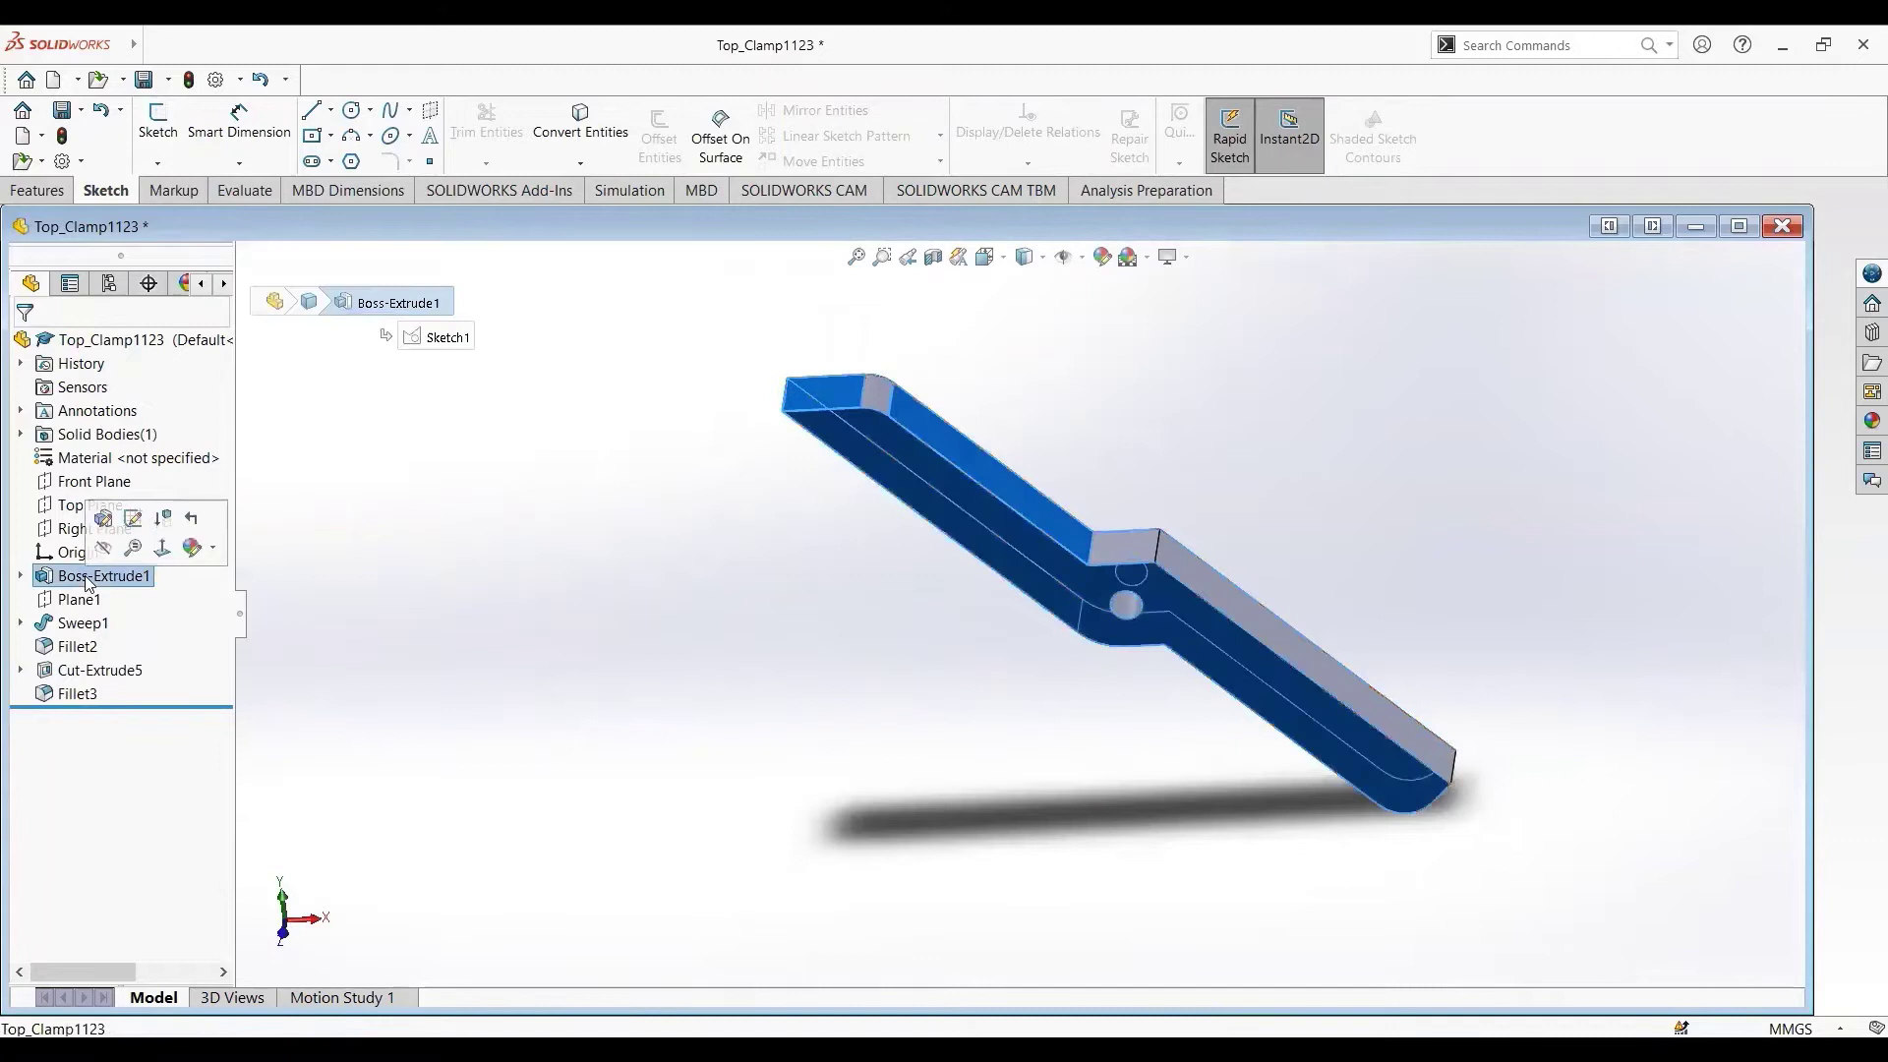
{"action": "left_click", "coordinate": [103, 518]}
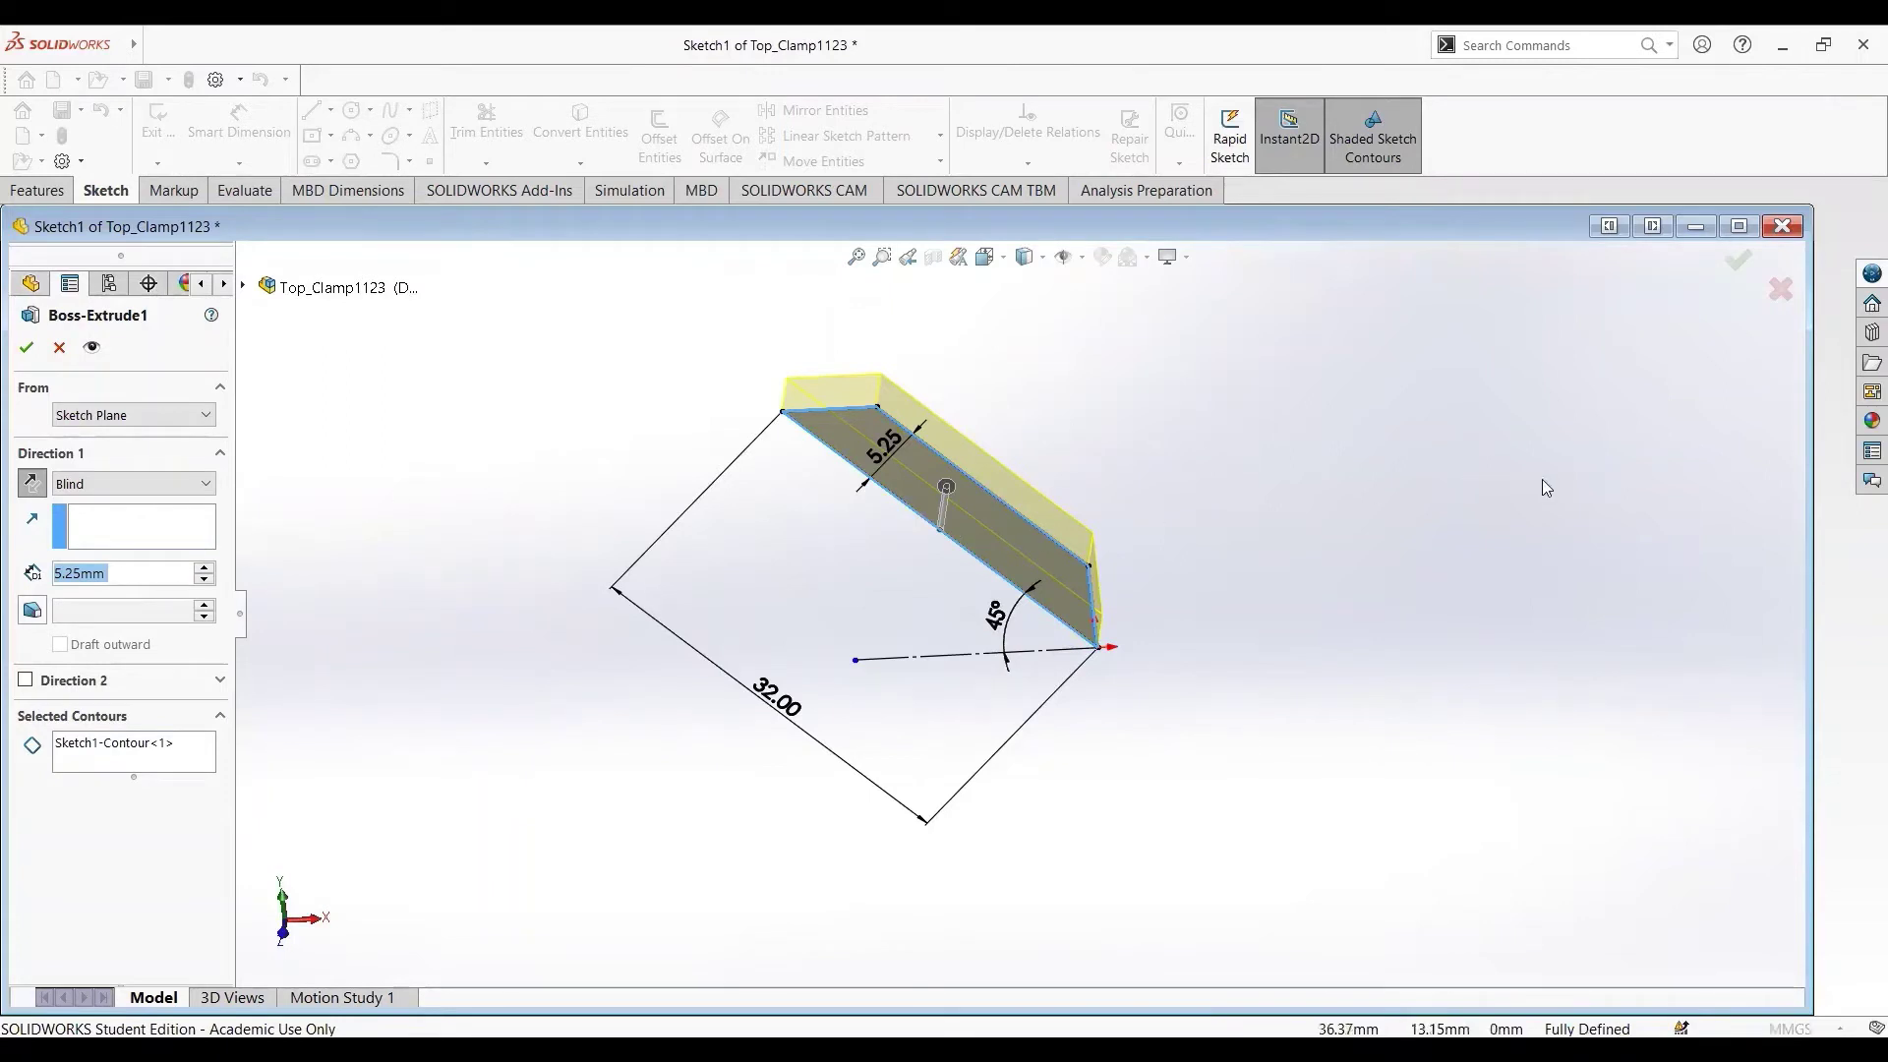
{"action": "middle_click_drag", "start_coordinate": [1542, 480], "coordinate": [1542, 480]}
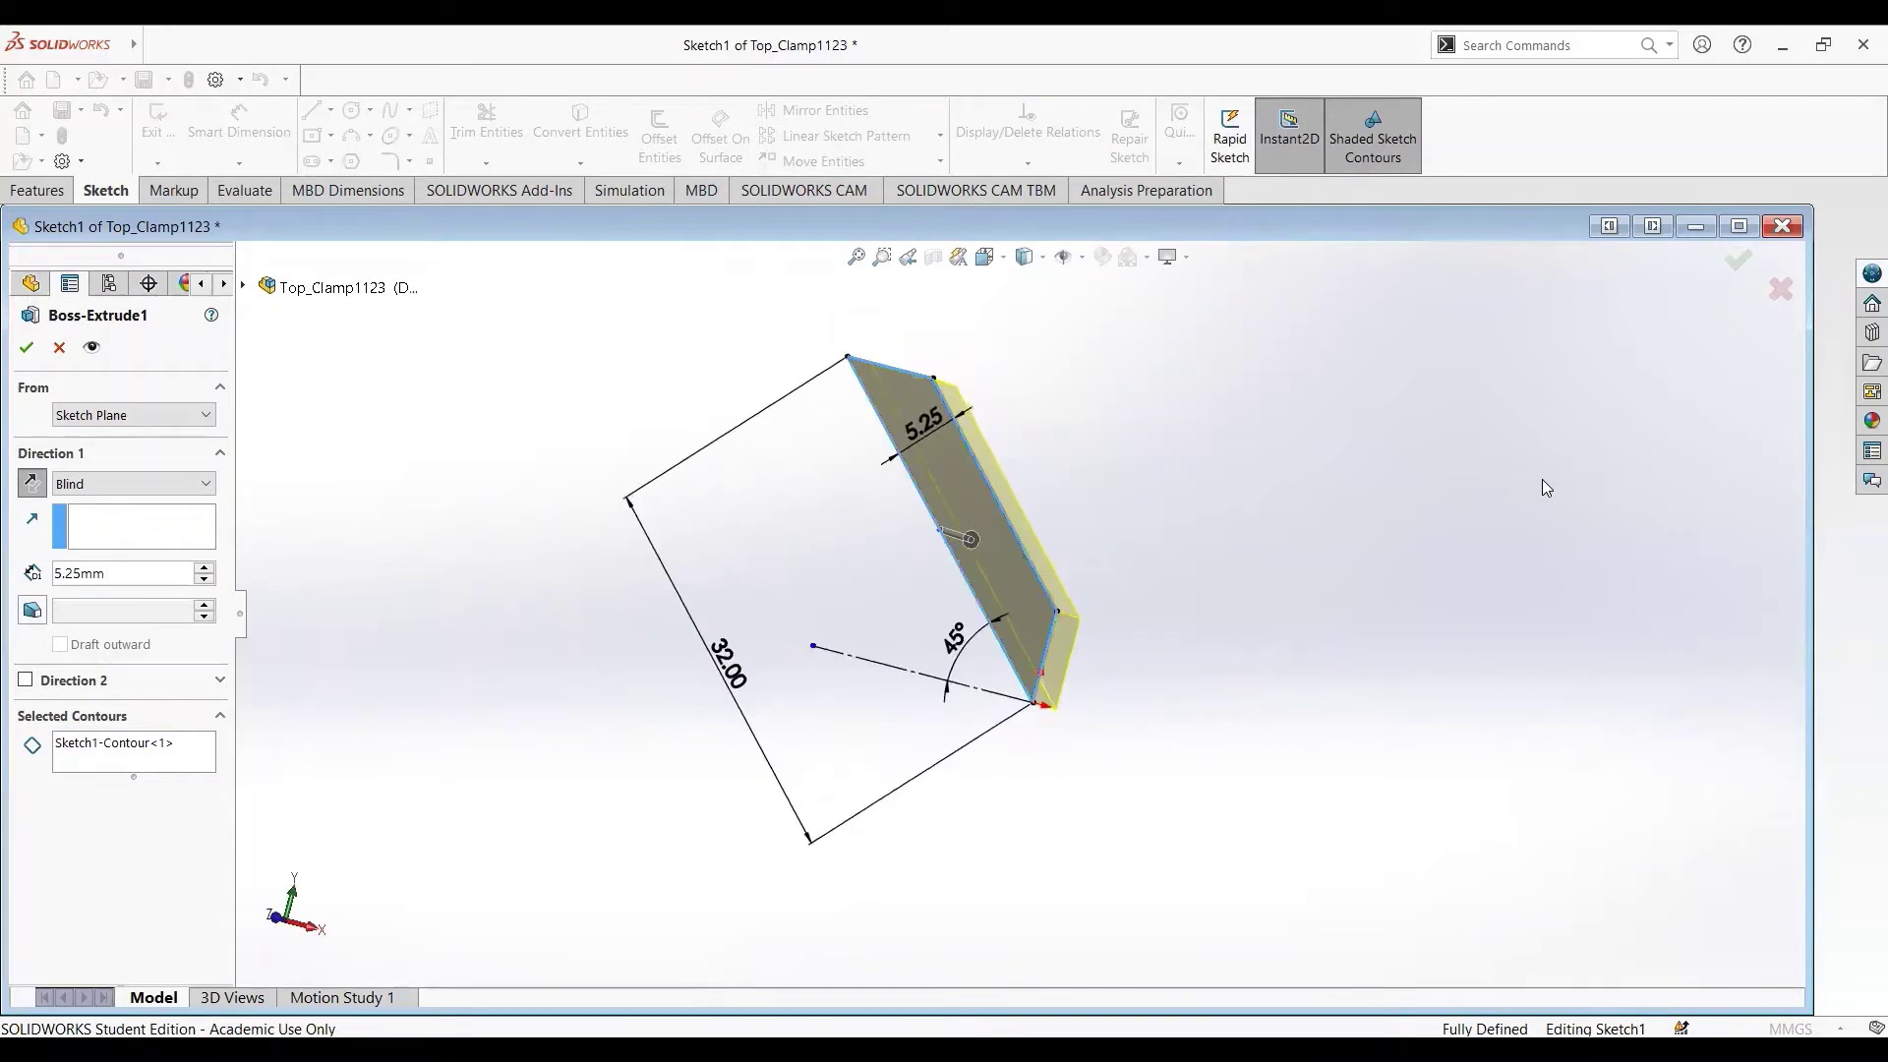
{"action": "left_click", "coordinate": [26, 348]}
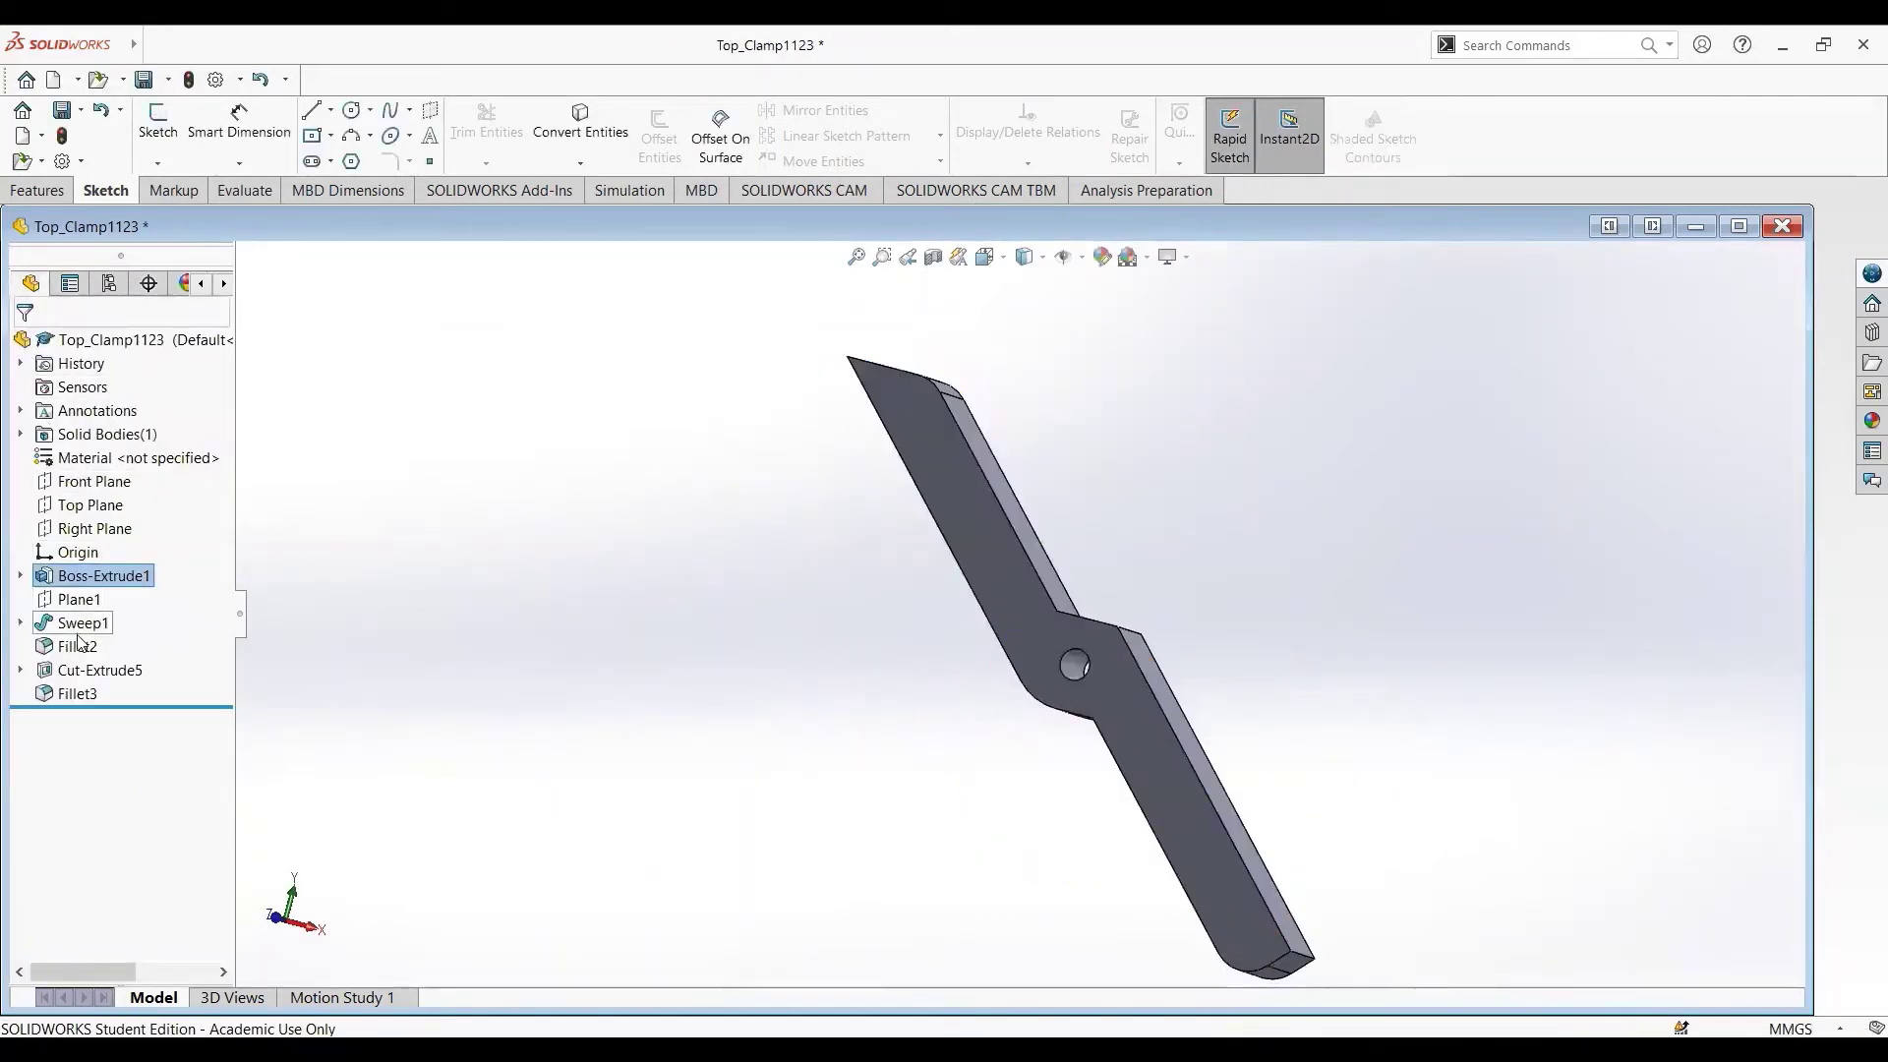
- Review the edge and face references that define Plane1 at the end of the extruded arm, and close it without changes
{"action": "left_click", "coordinate": [78, 600]}
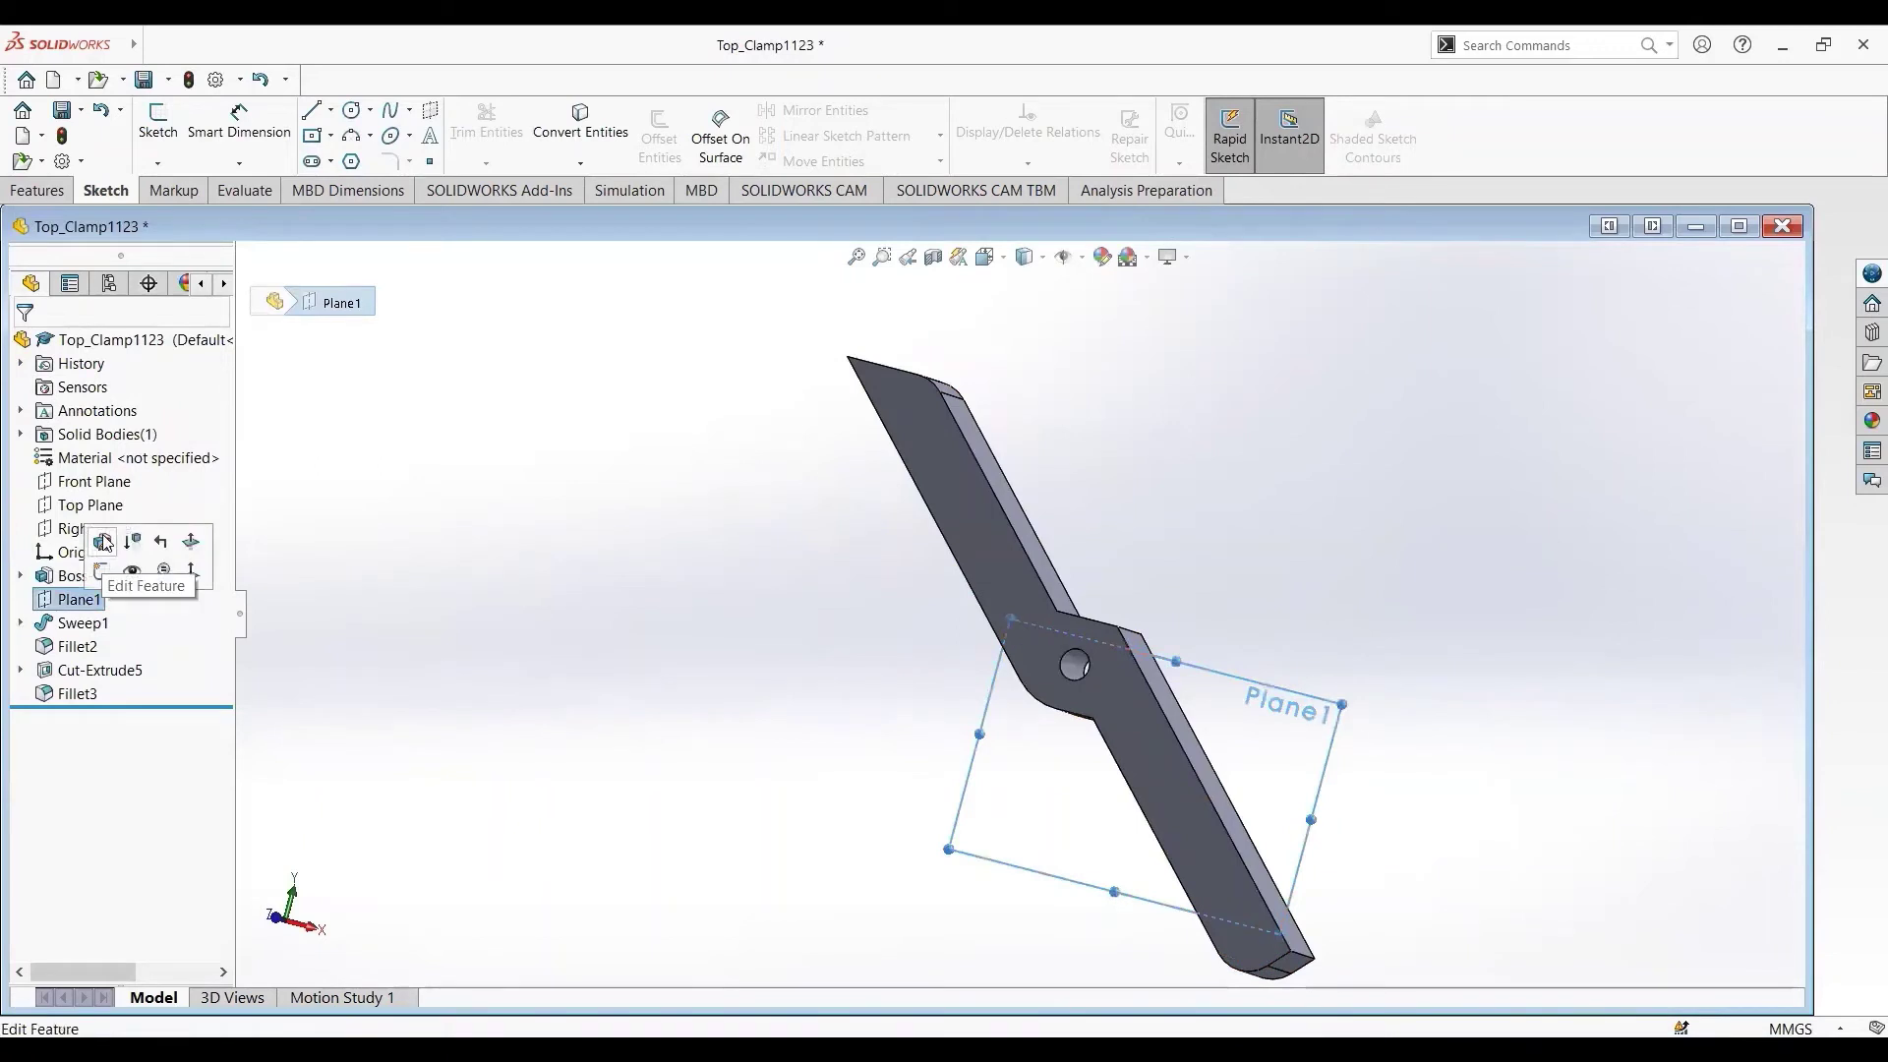
{"action": "left_click", "coordinate": [104, 569]}
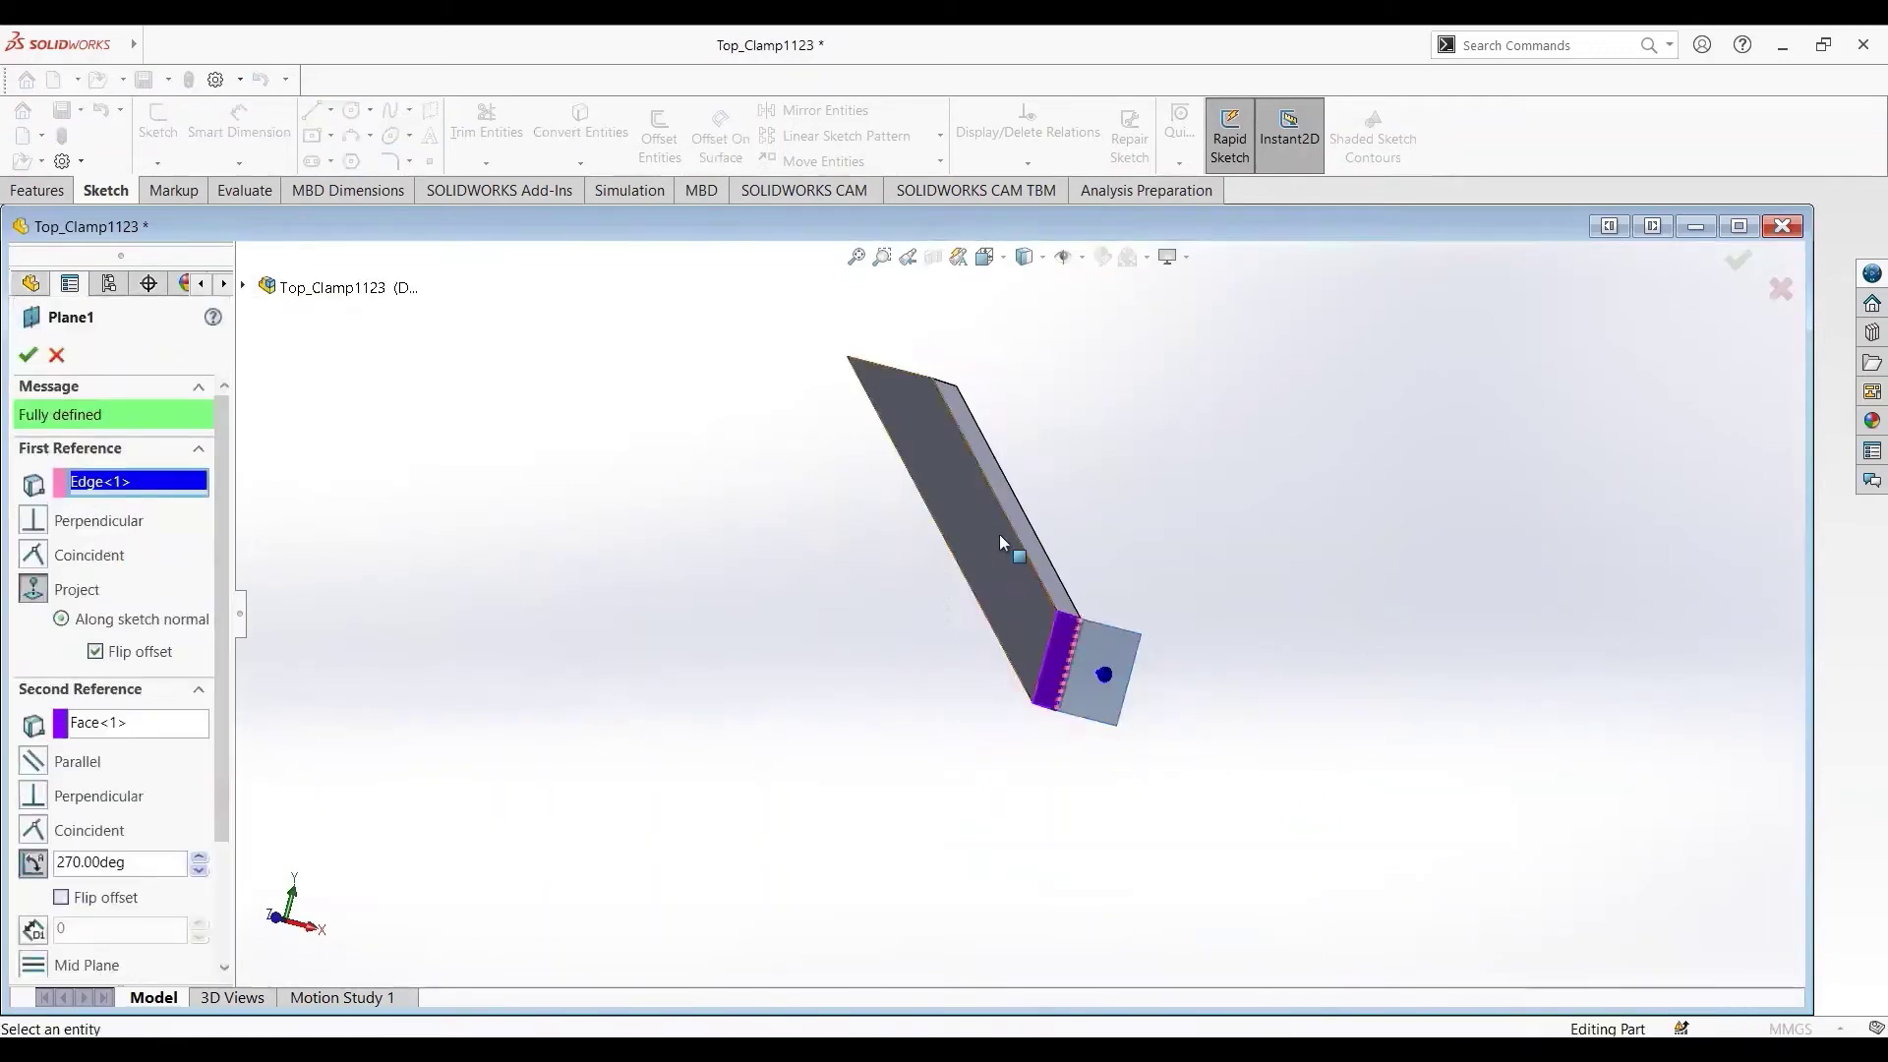
{"action": "middle_click_drag", "start_coordinate": [915, 679], "coordinate": [796, 679]}
{"action": "key", "text": "Left"}
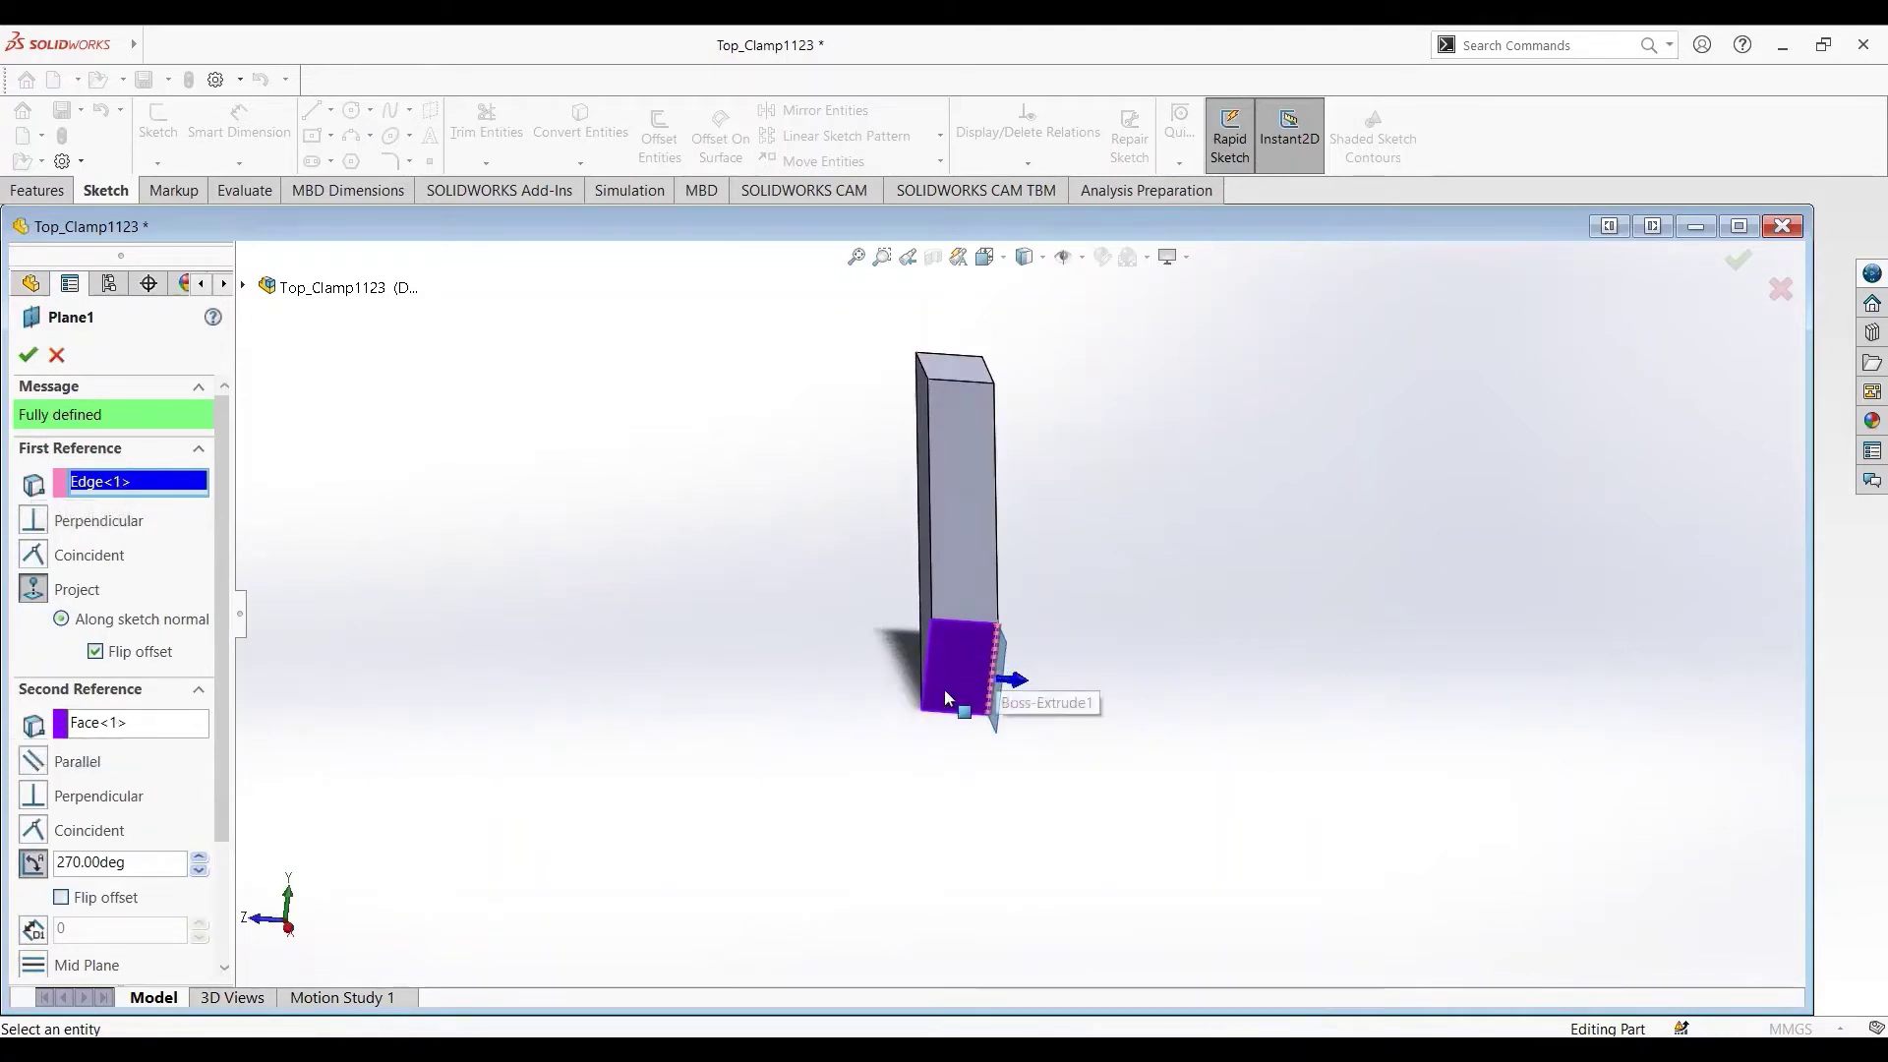
{"action": "left_click", "coordinate": [28, 356]}
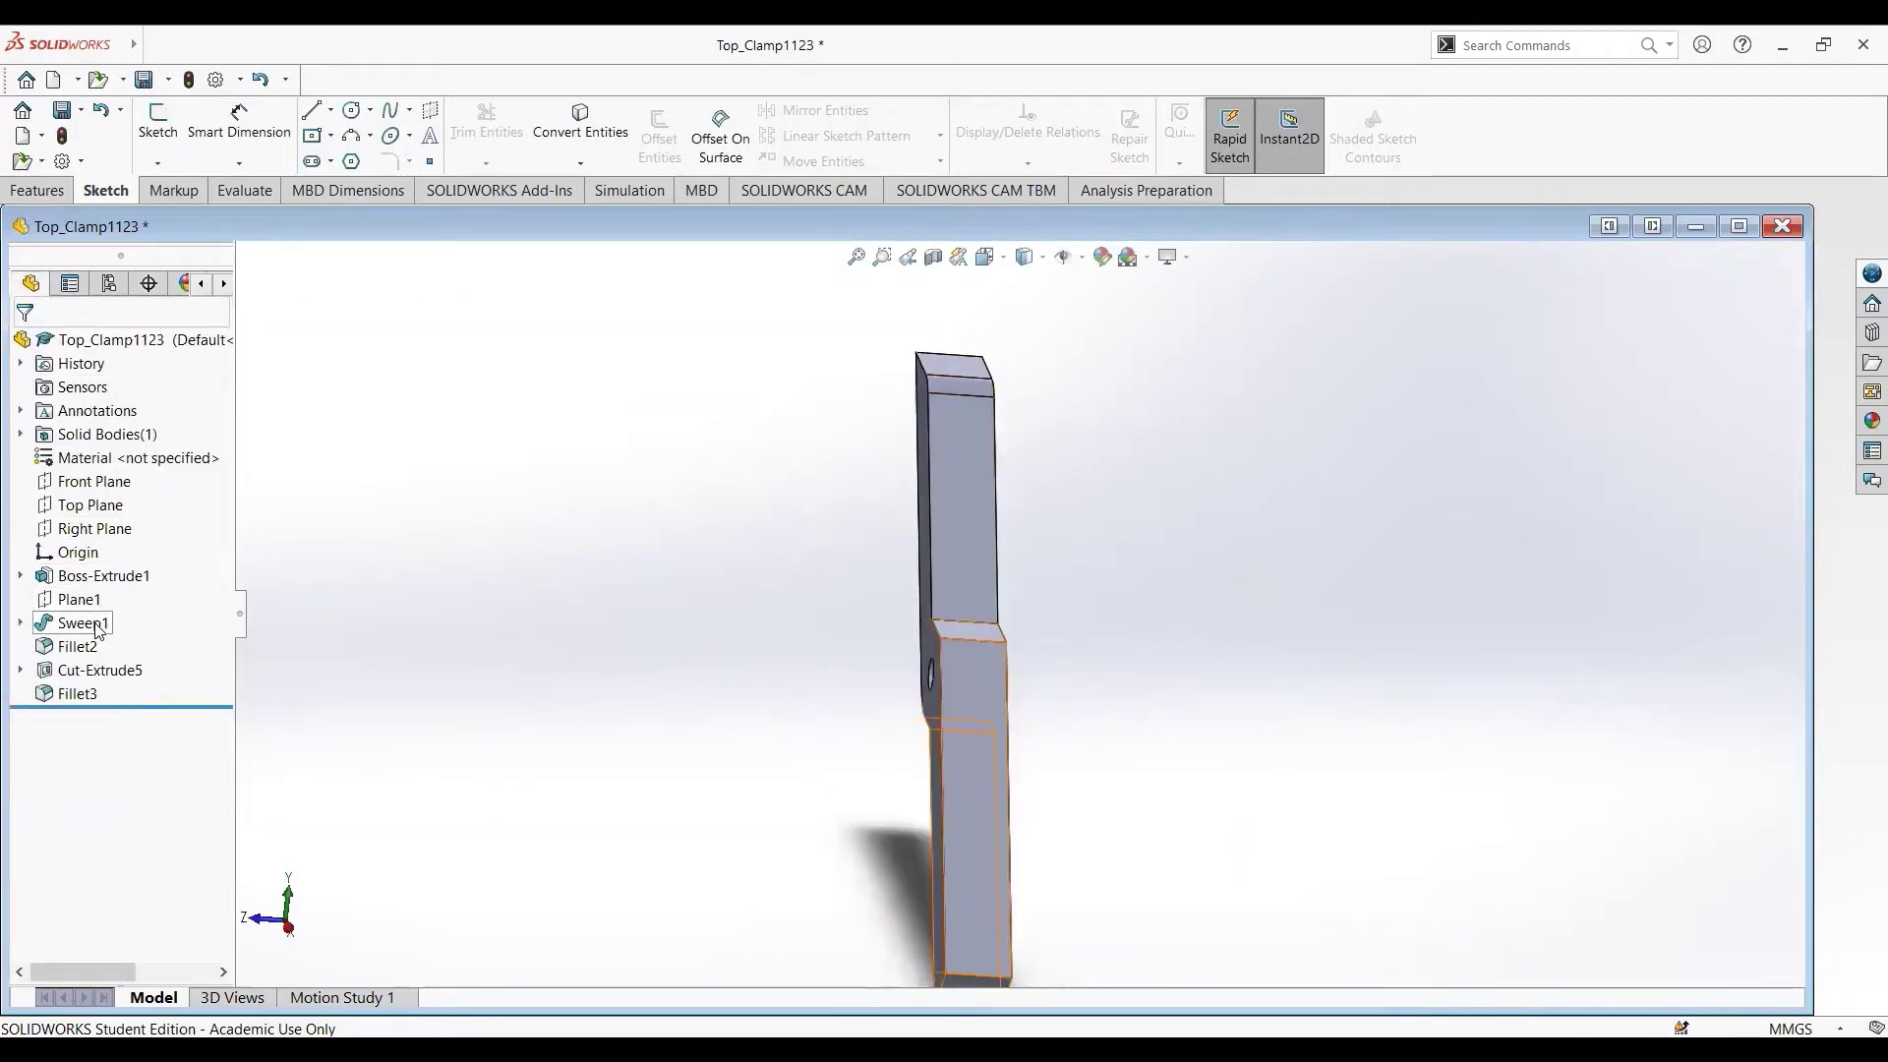
- Review the profile sketch and path edge selections of Sweep1, the clamp's lower arm, and close it without changes
{"action": "left_click", "coordinate": [98, 630]}
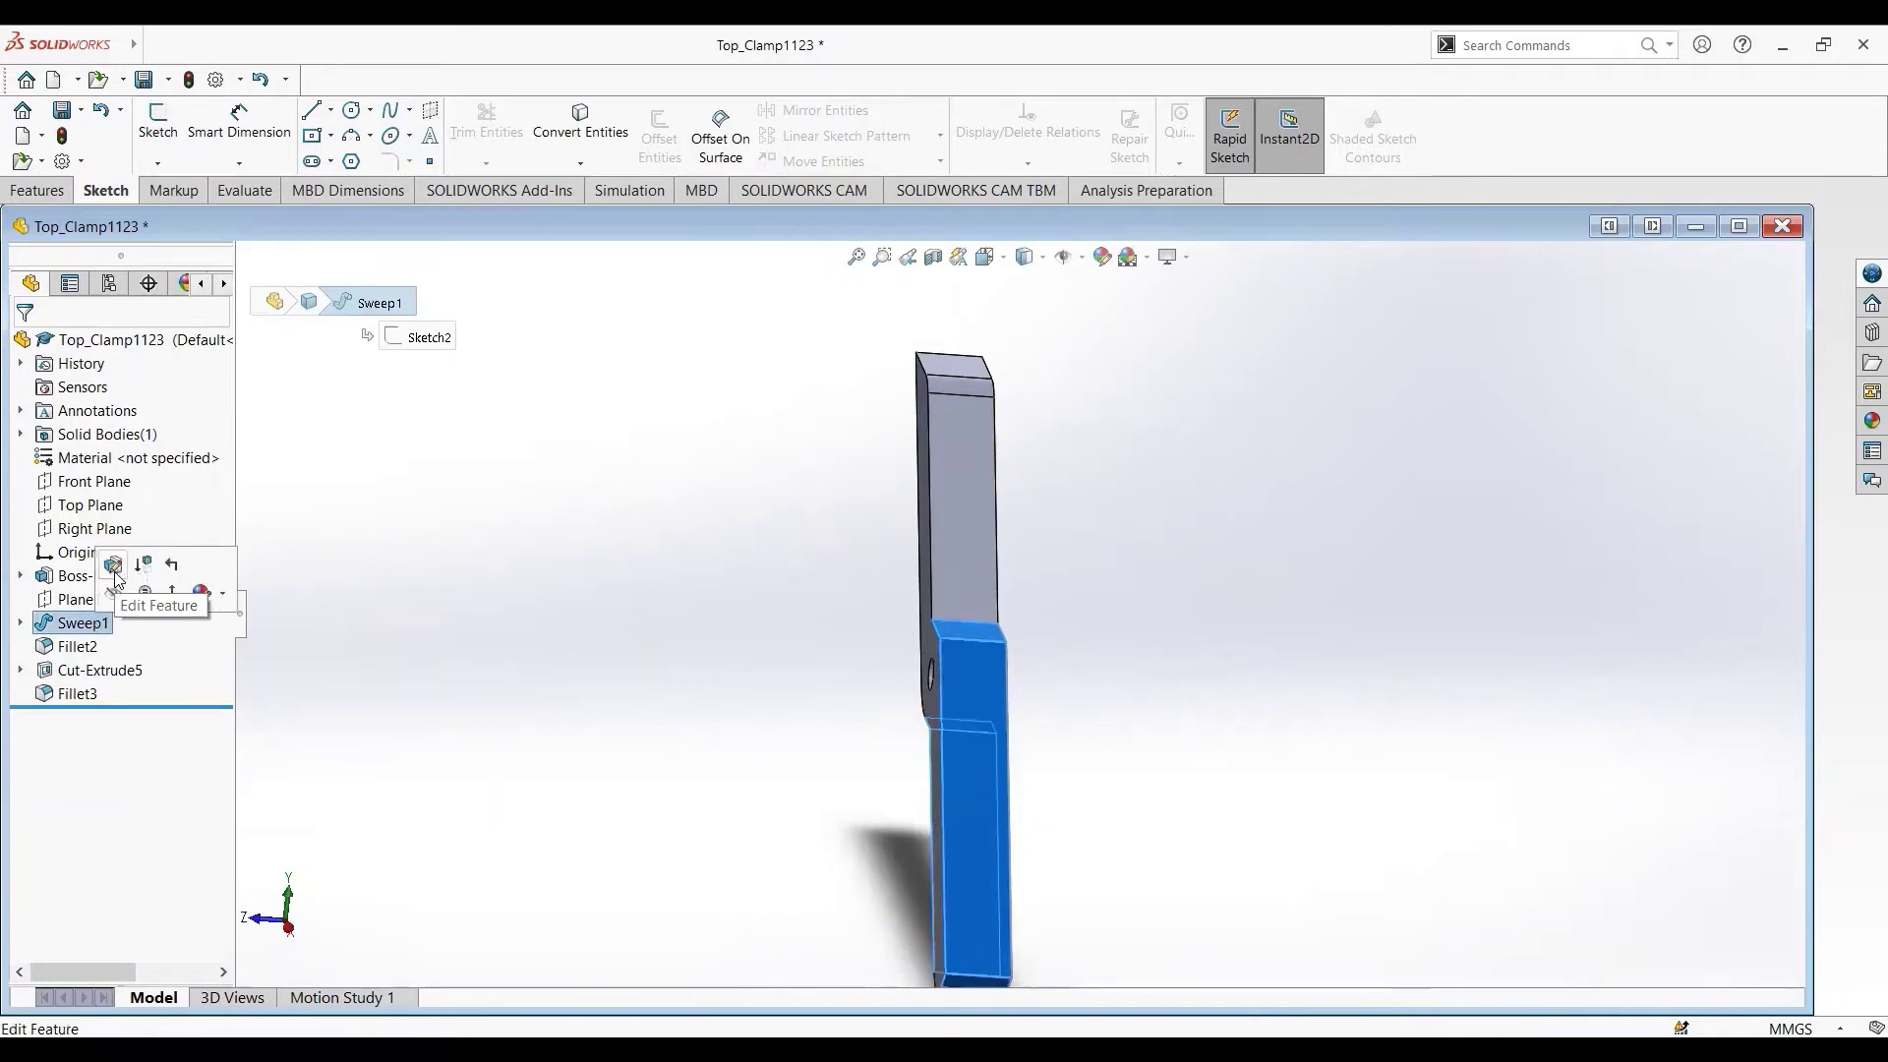
{"action": "left_click", "coordinate": [115, 573]}
{"action": "middle_click_drag", "start_coordinate": [547, 806], "coordinate": [548, 806]}
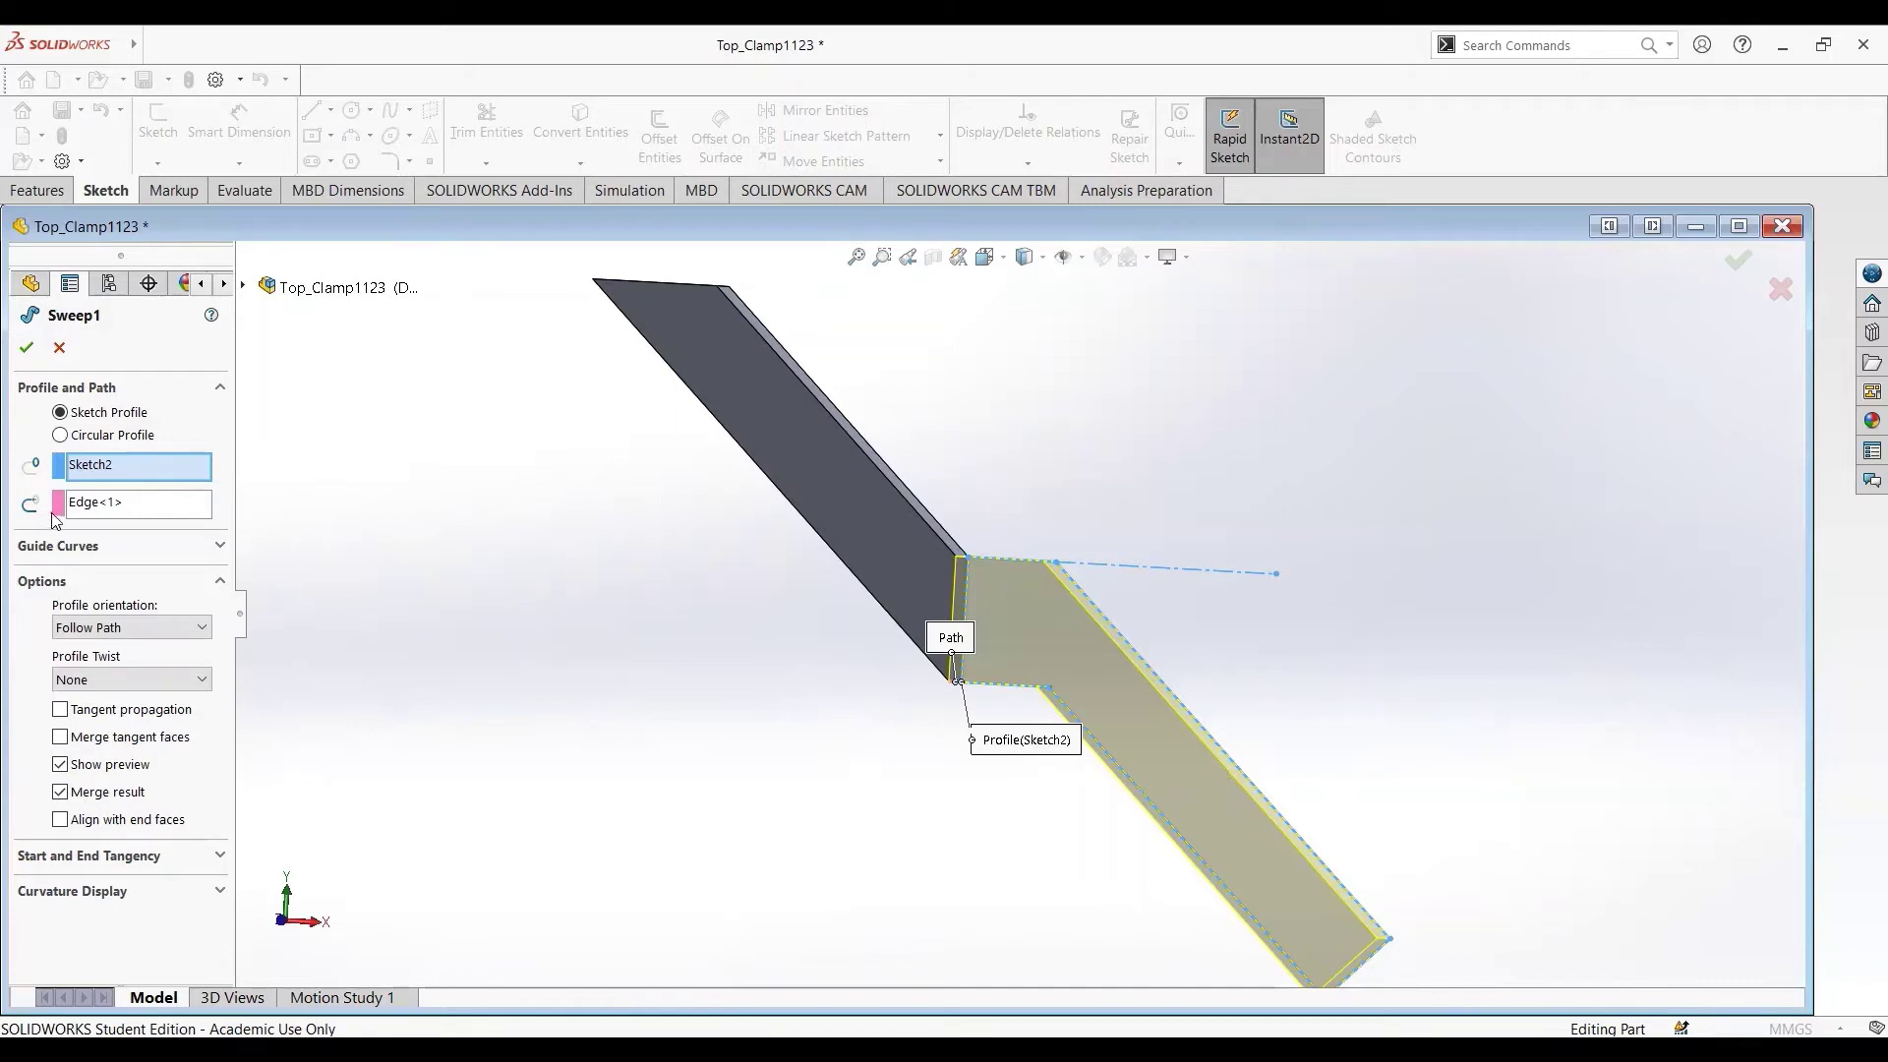
{"action": "left_click", "coordinate": [134, 504]}
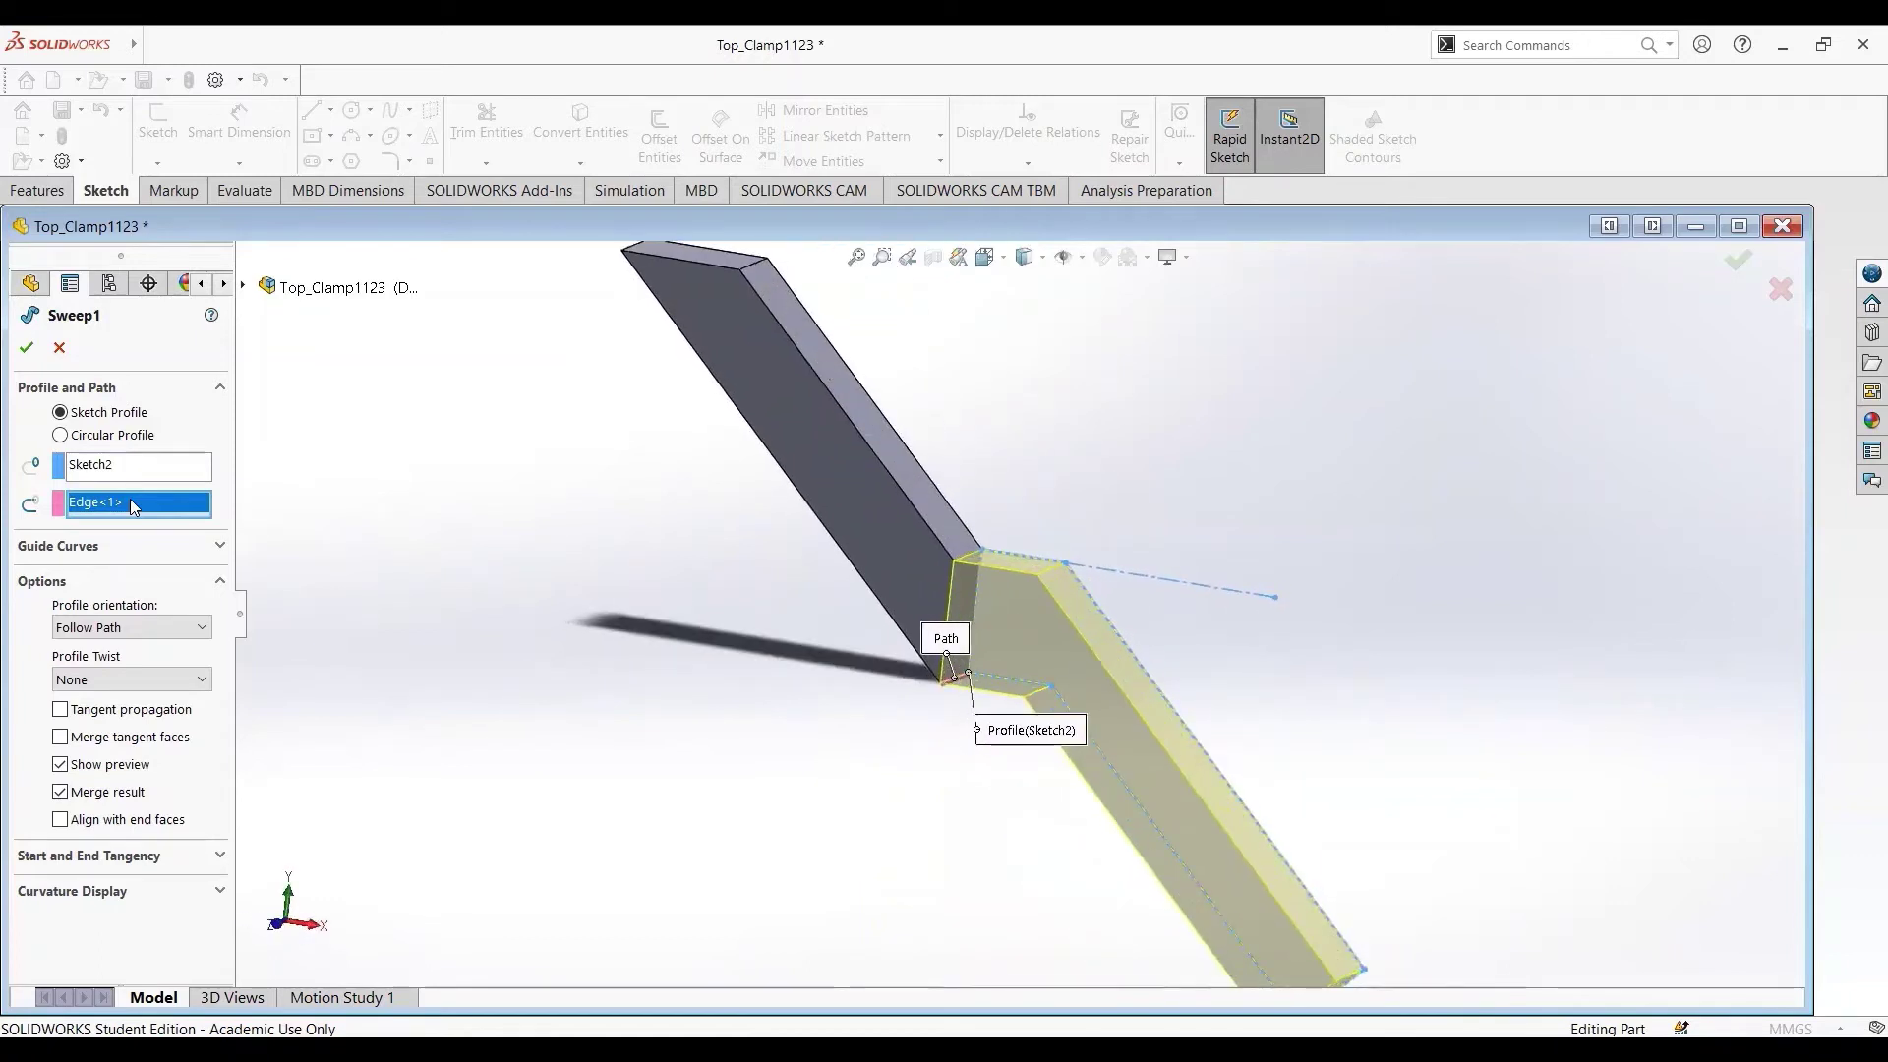
{"action": "left_click", "coordinate": [25, 349]}
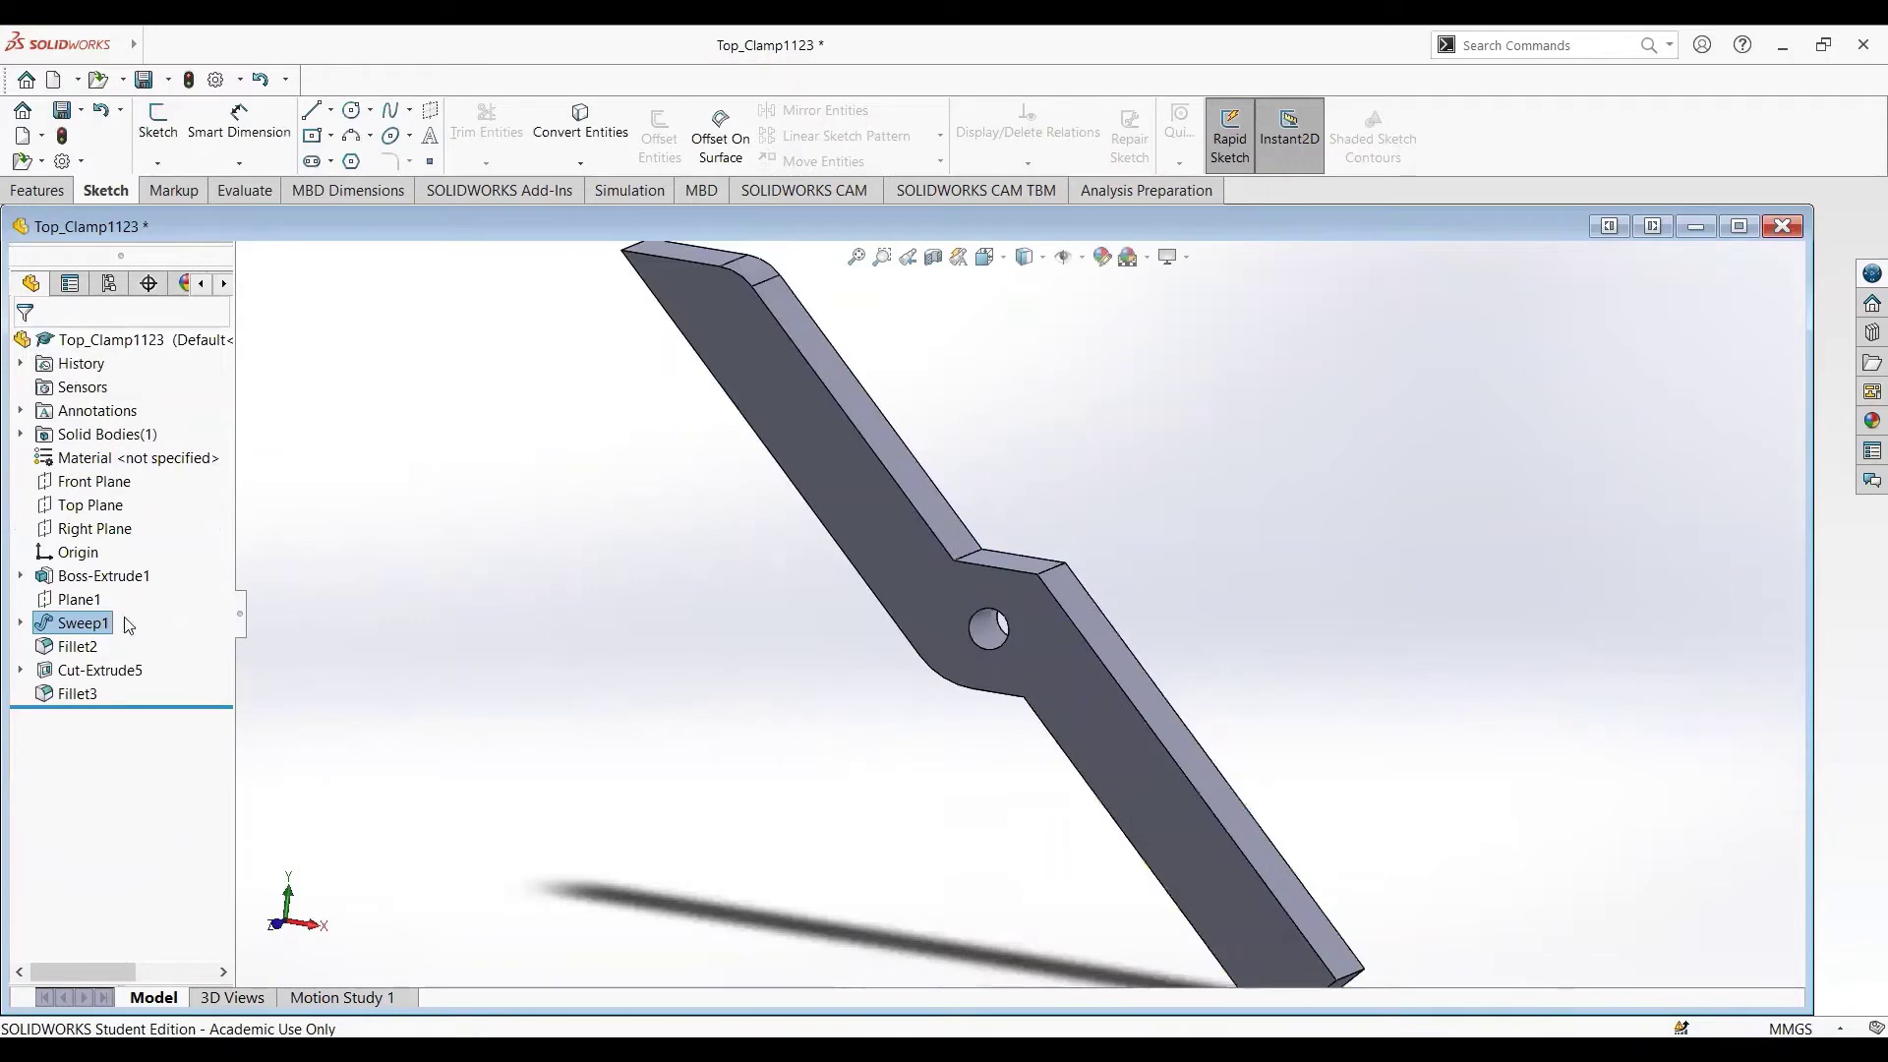
- Review the edge and radius settings of Fillet2 at the two clamp arm ends, and close it without changes
{"action": "left_click", "coordinate": [77, 646]}
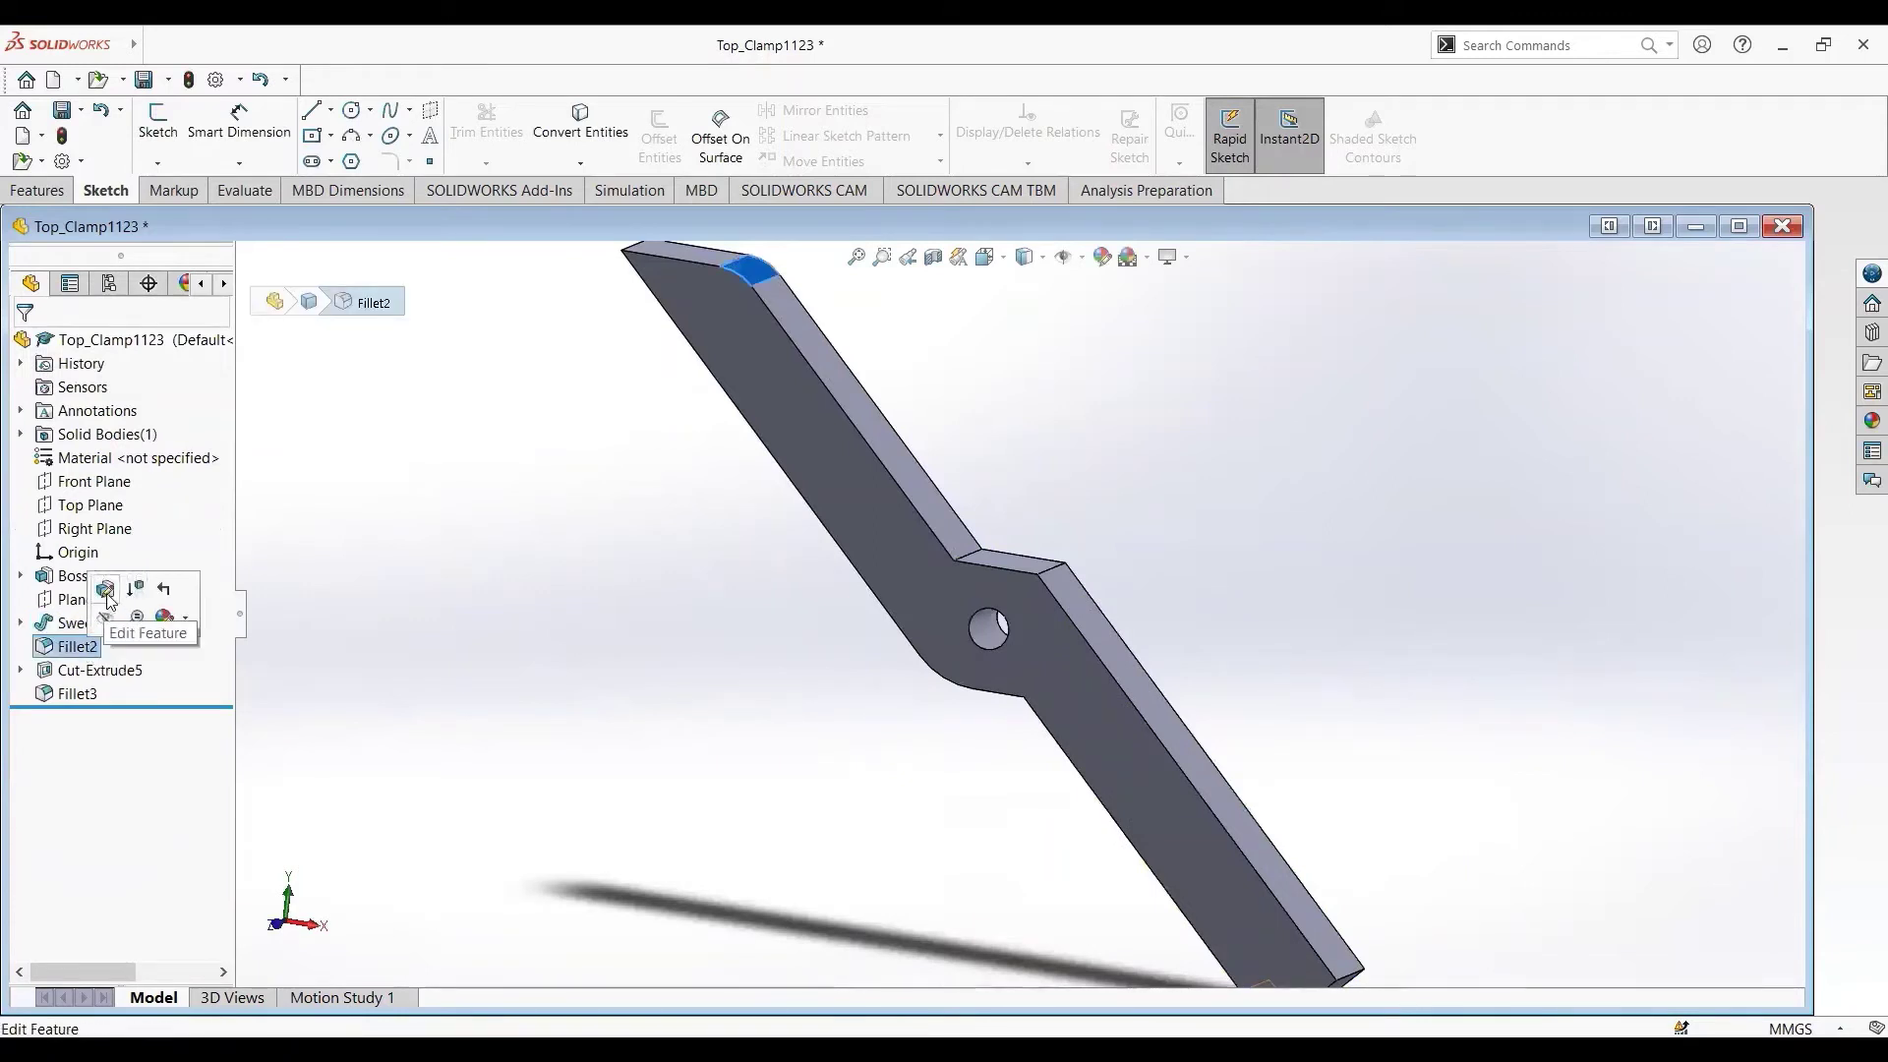
{"action": "left_click", "coordinate": [108, 594]}
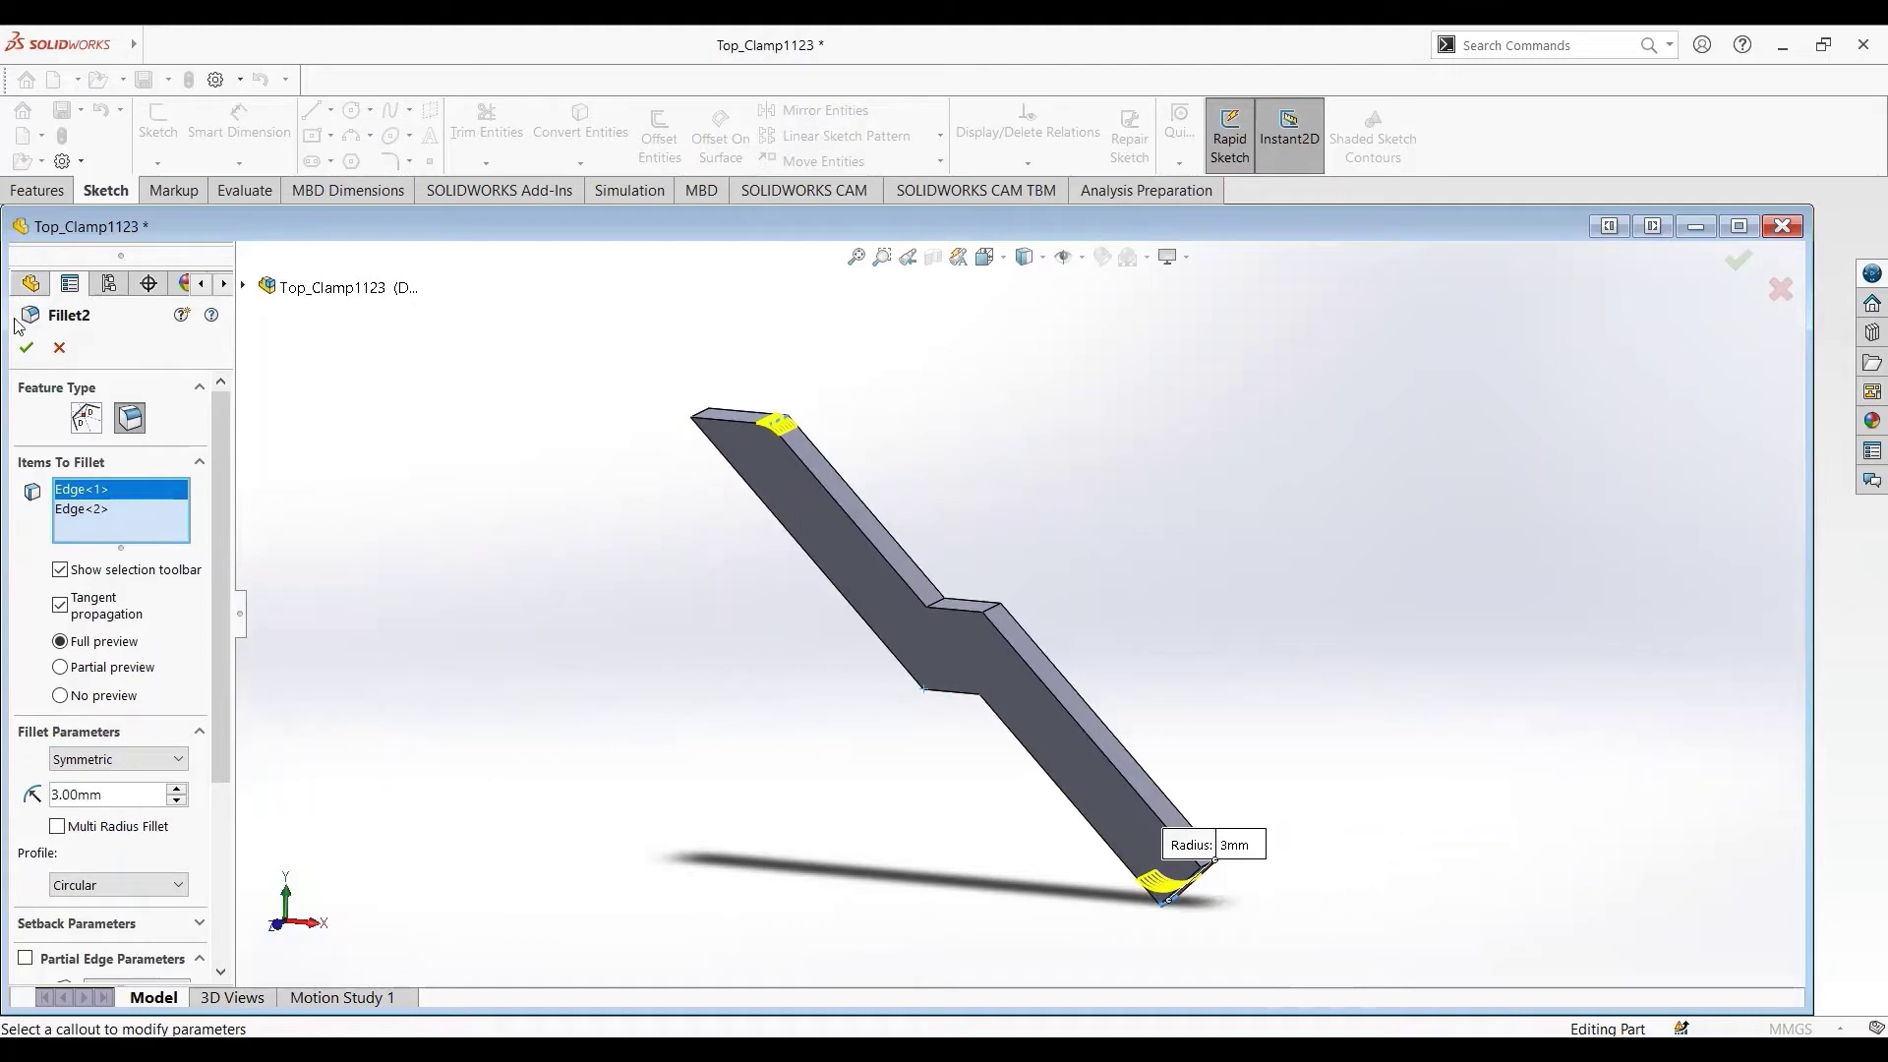
{"action": "left_click", "coordinate": [26, 349]}
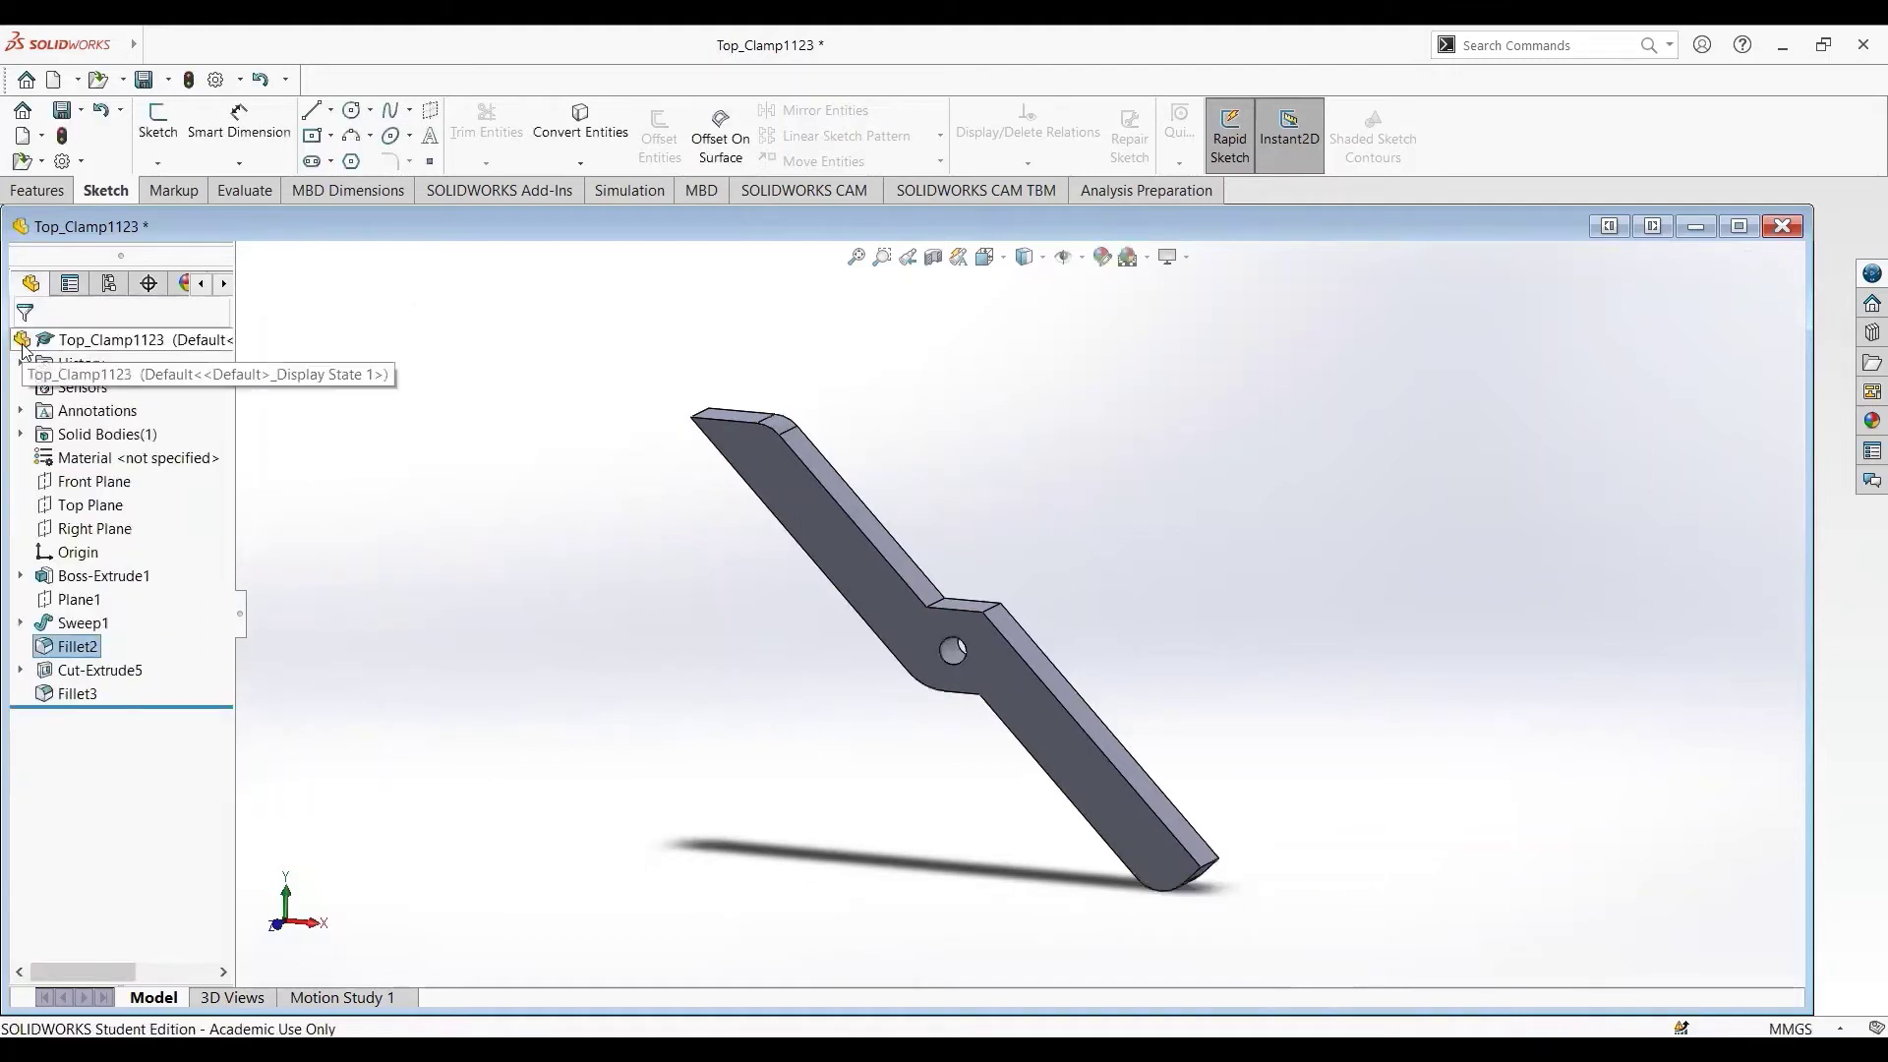
- Review the hole sketch and cut settings of Cut-Extrude5 at the clamp's middle, and close both without changes
{"action": "left_click", "coordinate": [98, 669]}
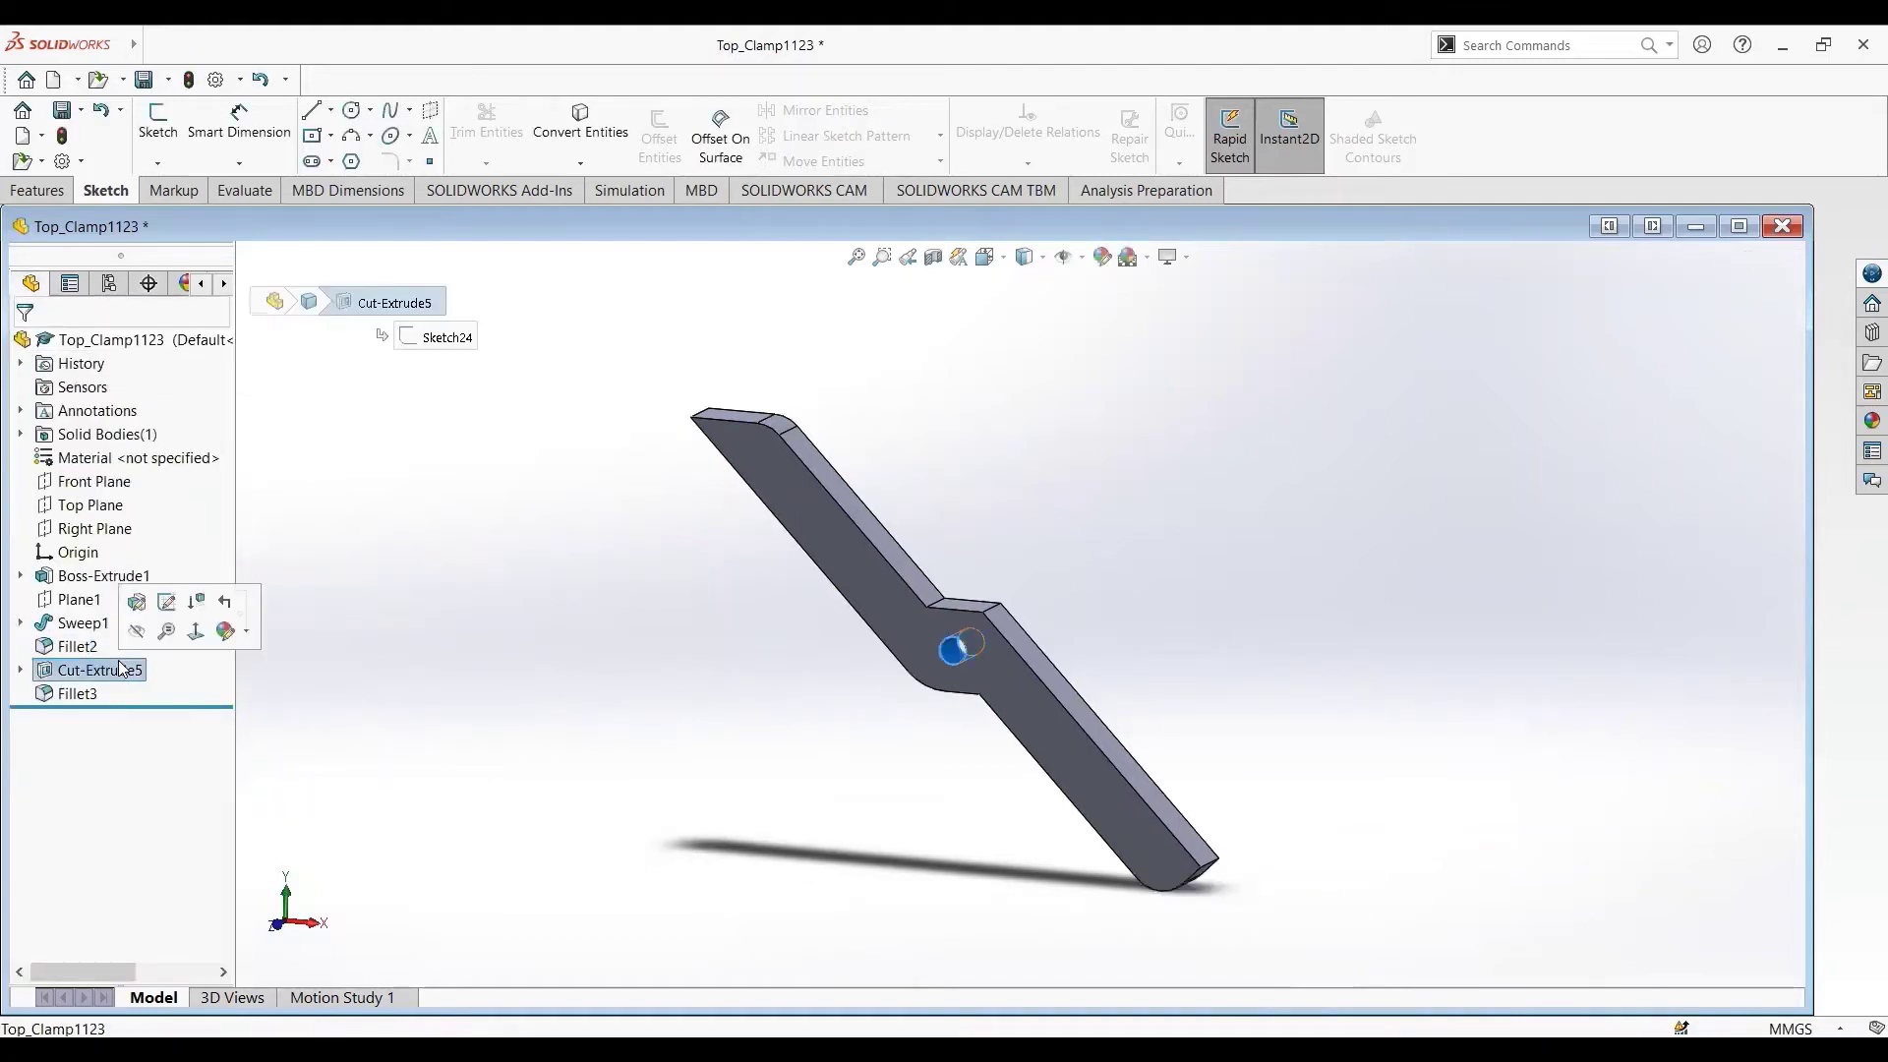
{"action": "left_click", "coordinate": [169, 604]}
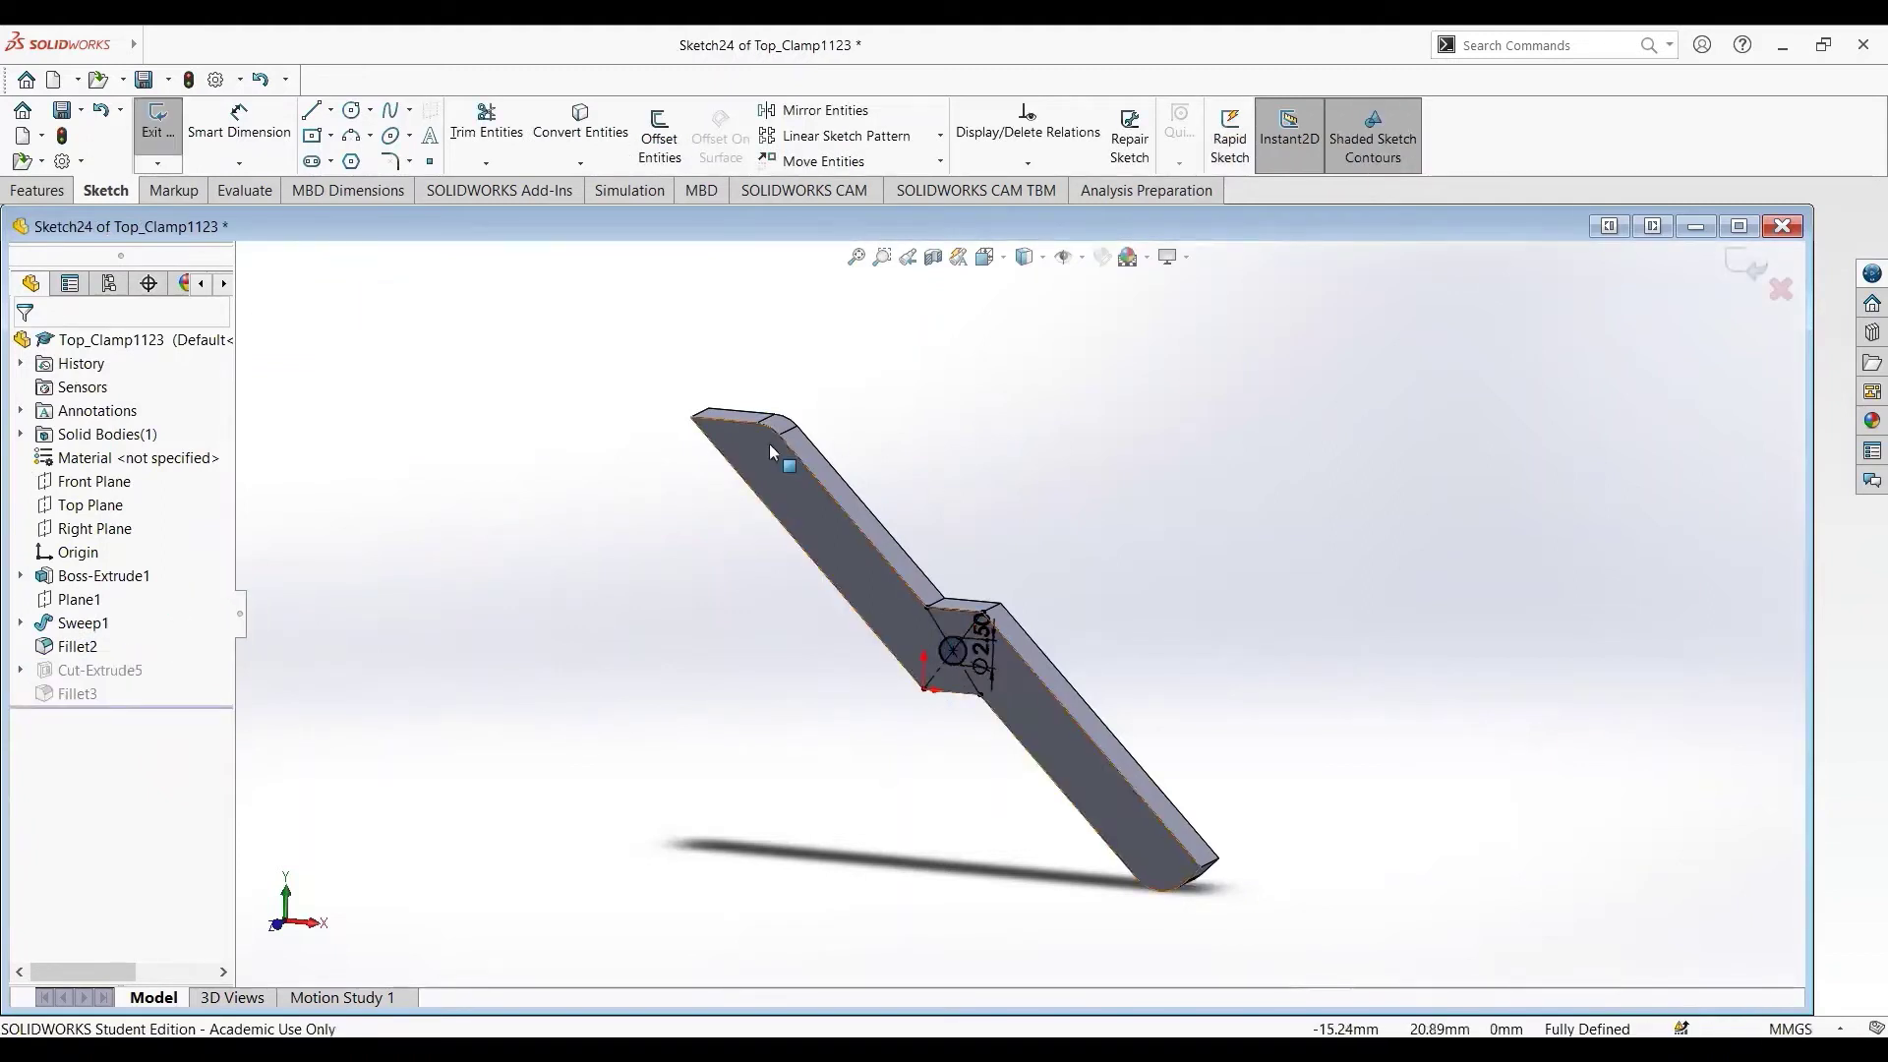
{"action": "left_click", "coordinate": [159, 123]}
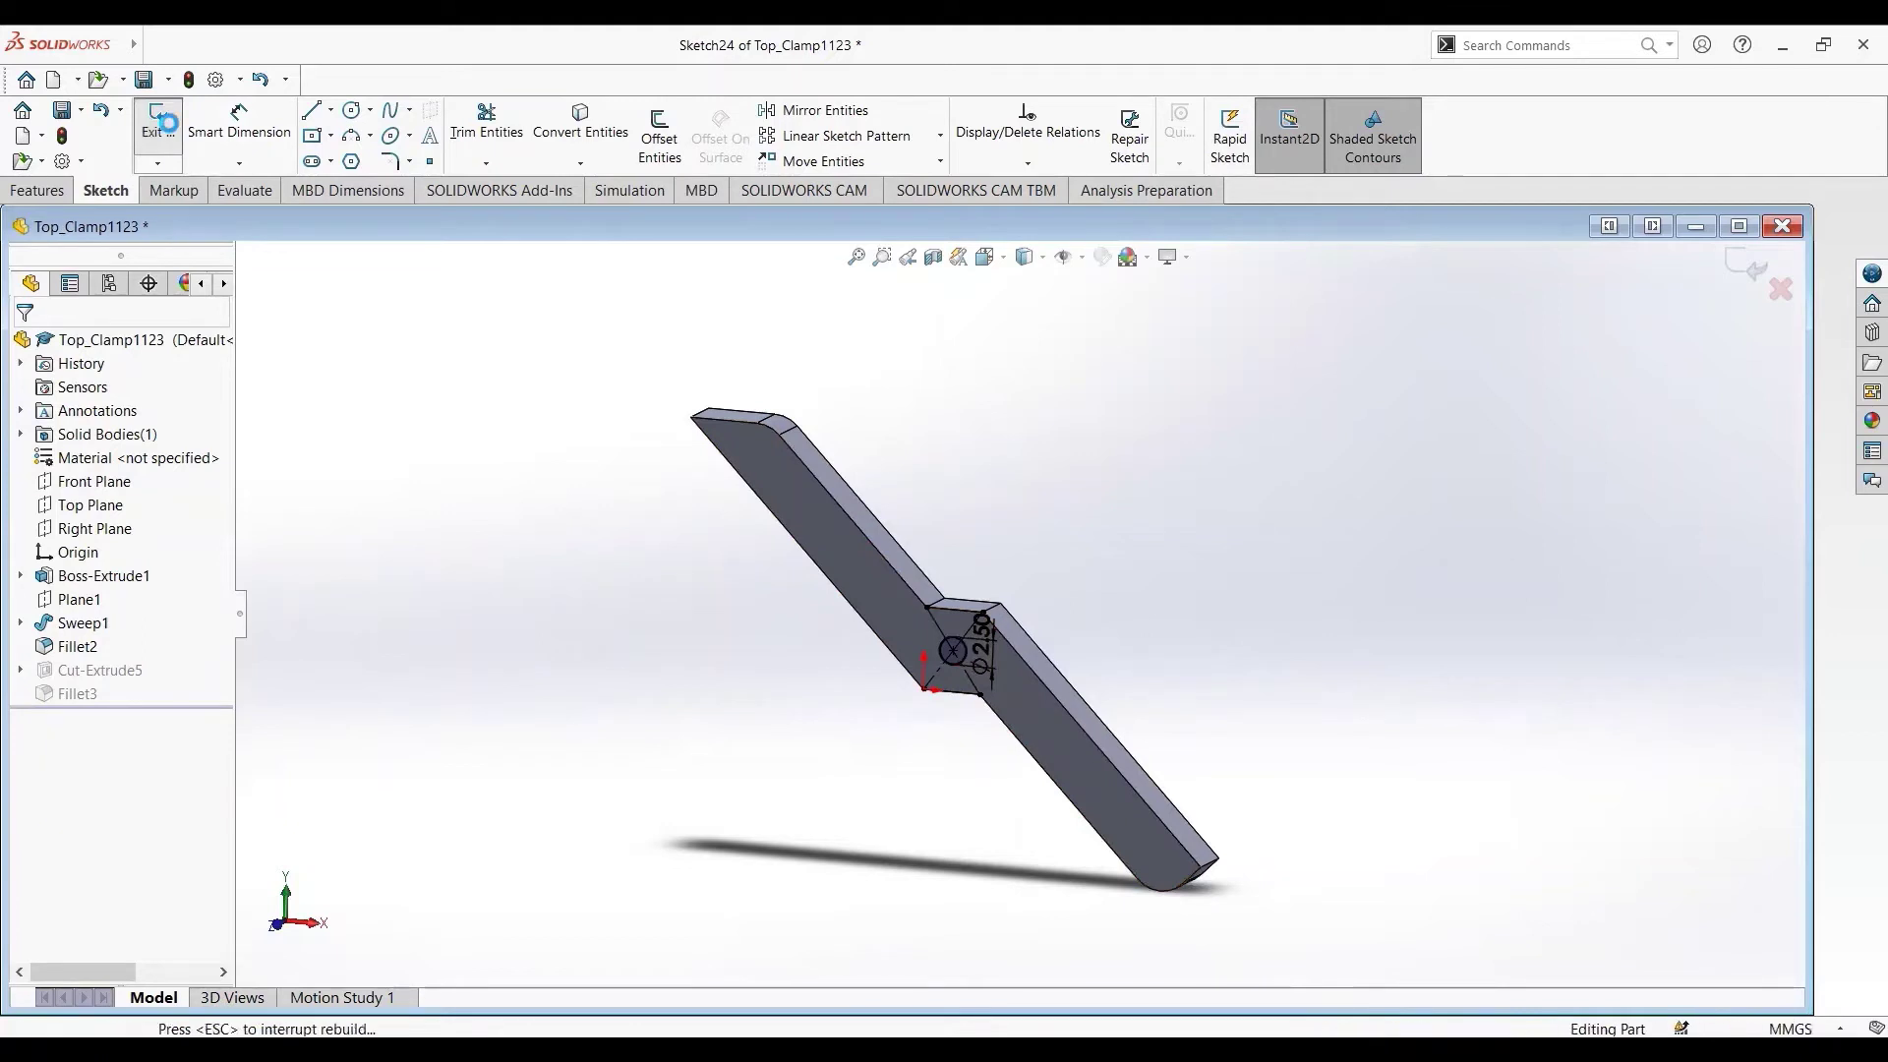
{"action": "left_click", "coordinate": [99, 669]}
{"action": "left_click", "coordinate": [130, 616]}
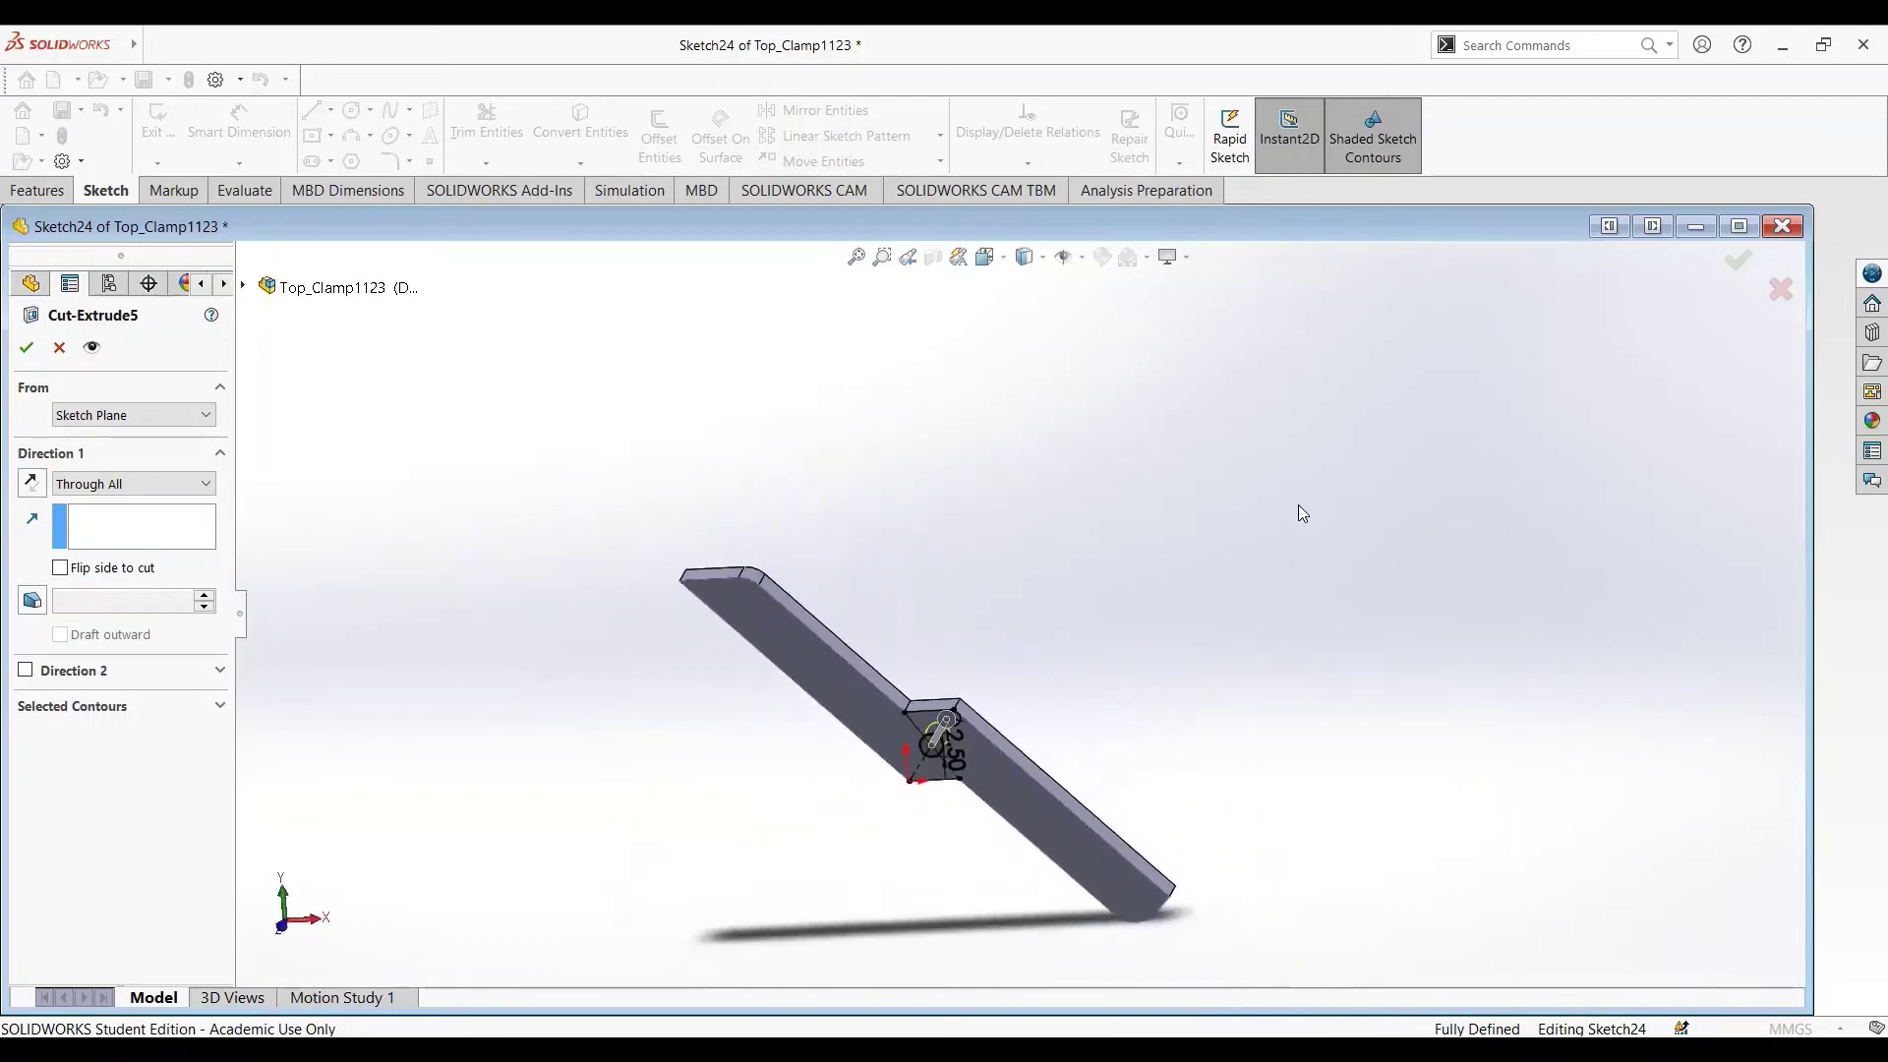
{"action": "left_click", "coordinate": [28, 349]}
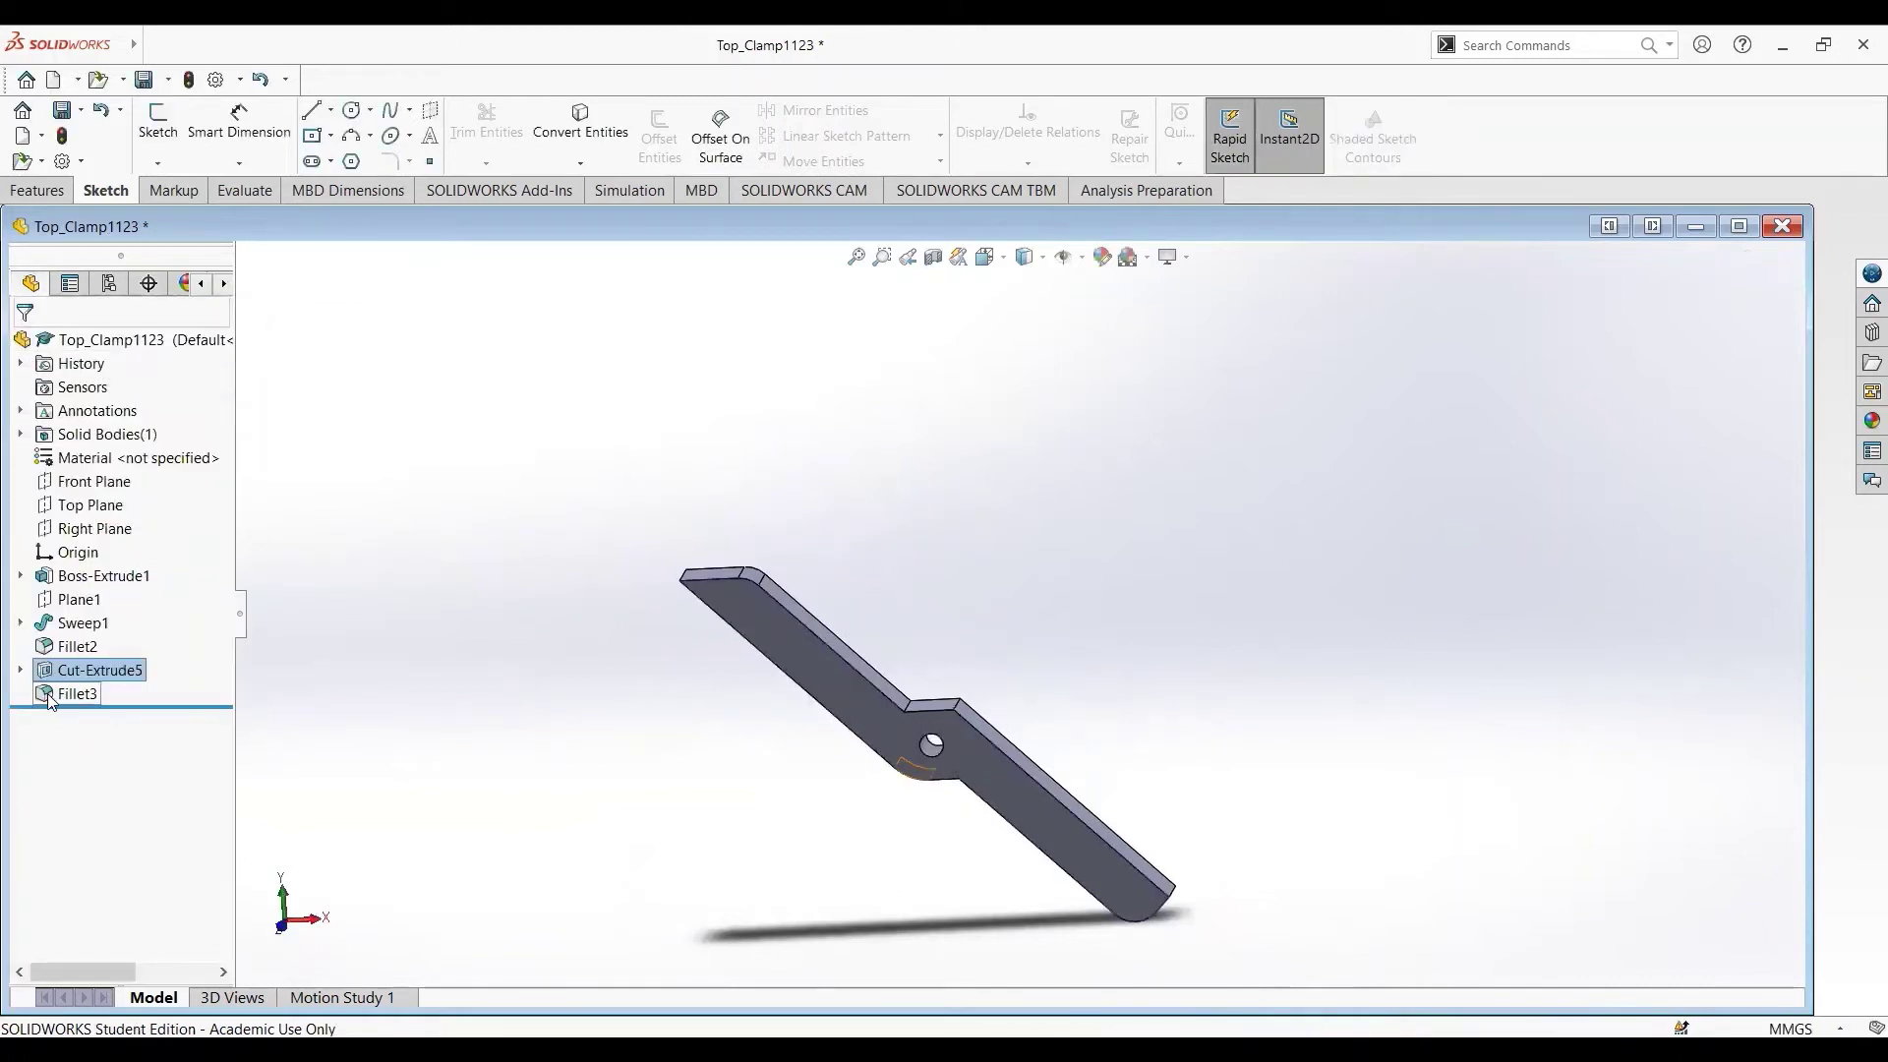
- Review the edge and radius settings of Fillet3 on the clamp's middle corner, and close it without changes
{"action": "left_click", "coordinate": [54, 694]}
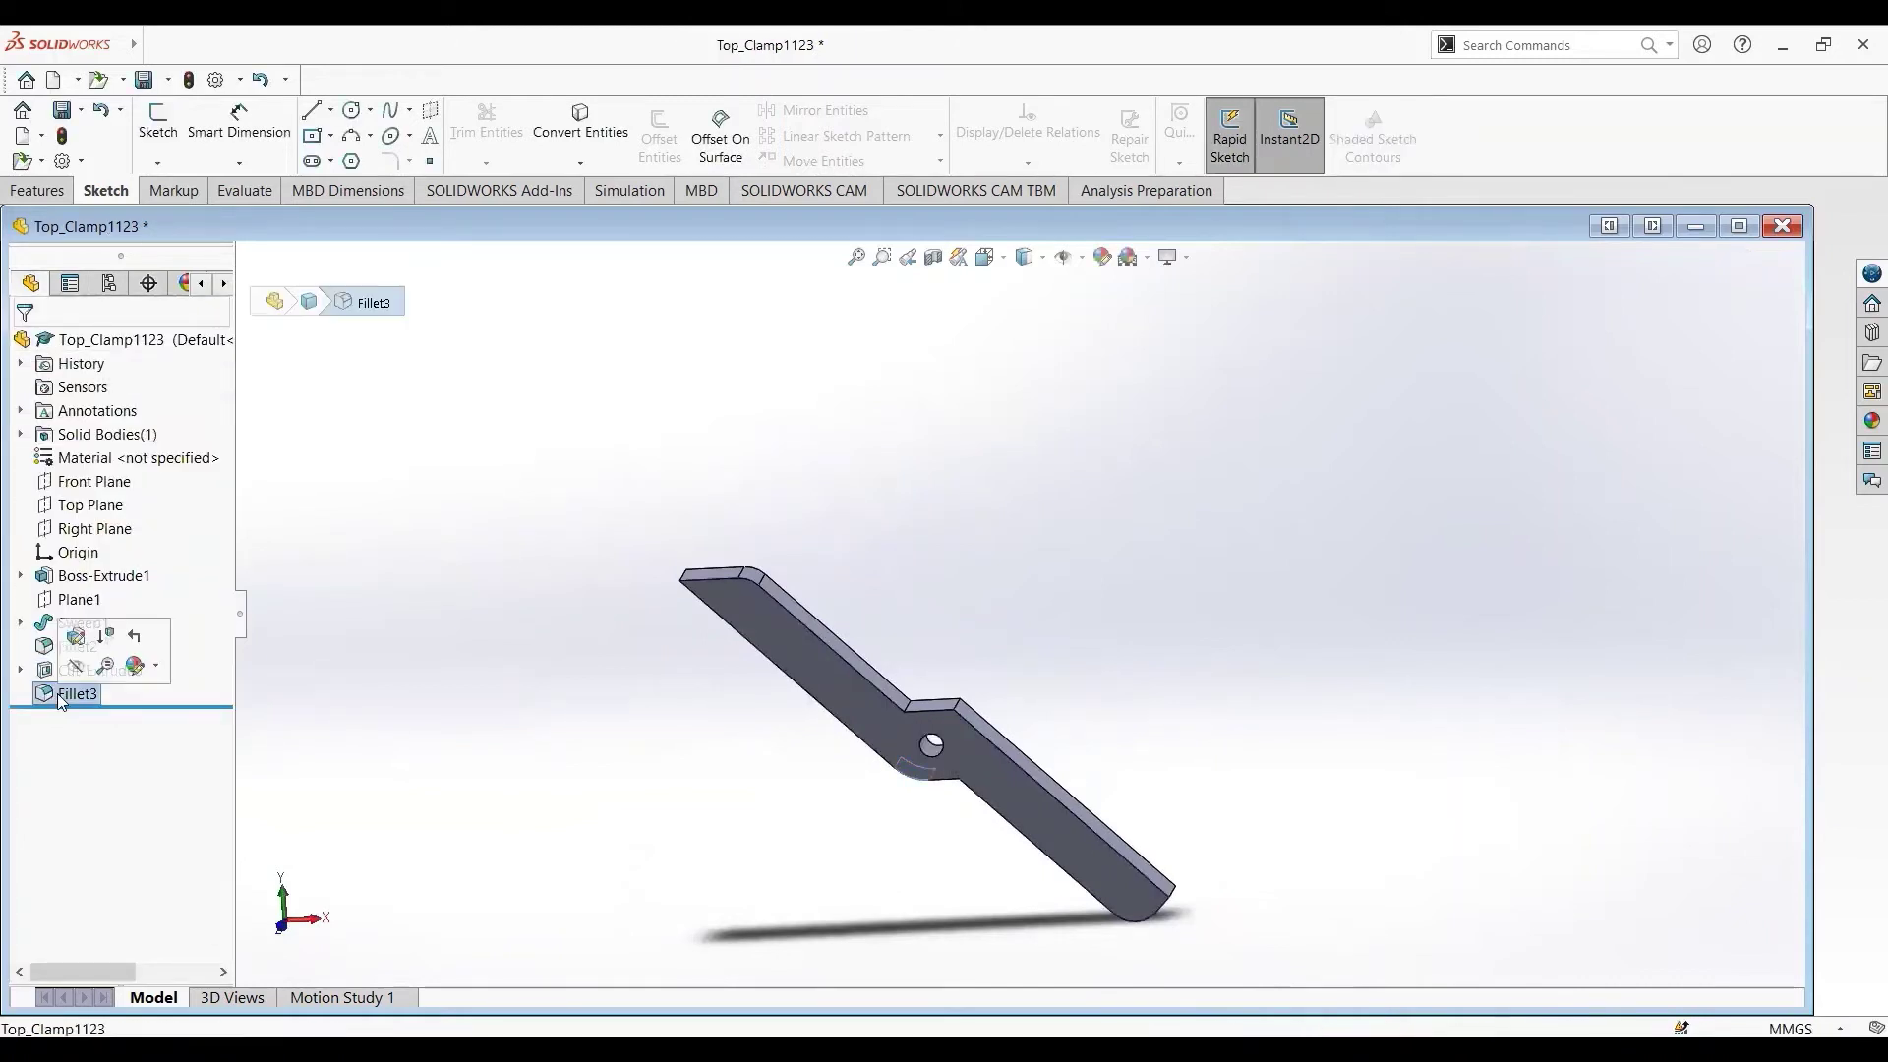
{"action": "left_click", "coordinate": [76, 639]}
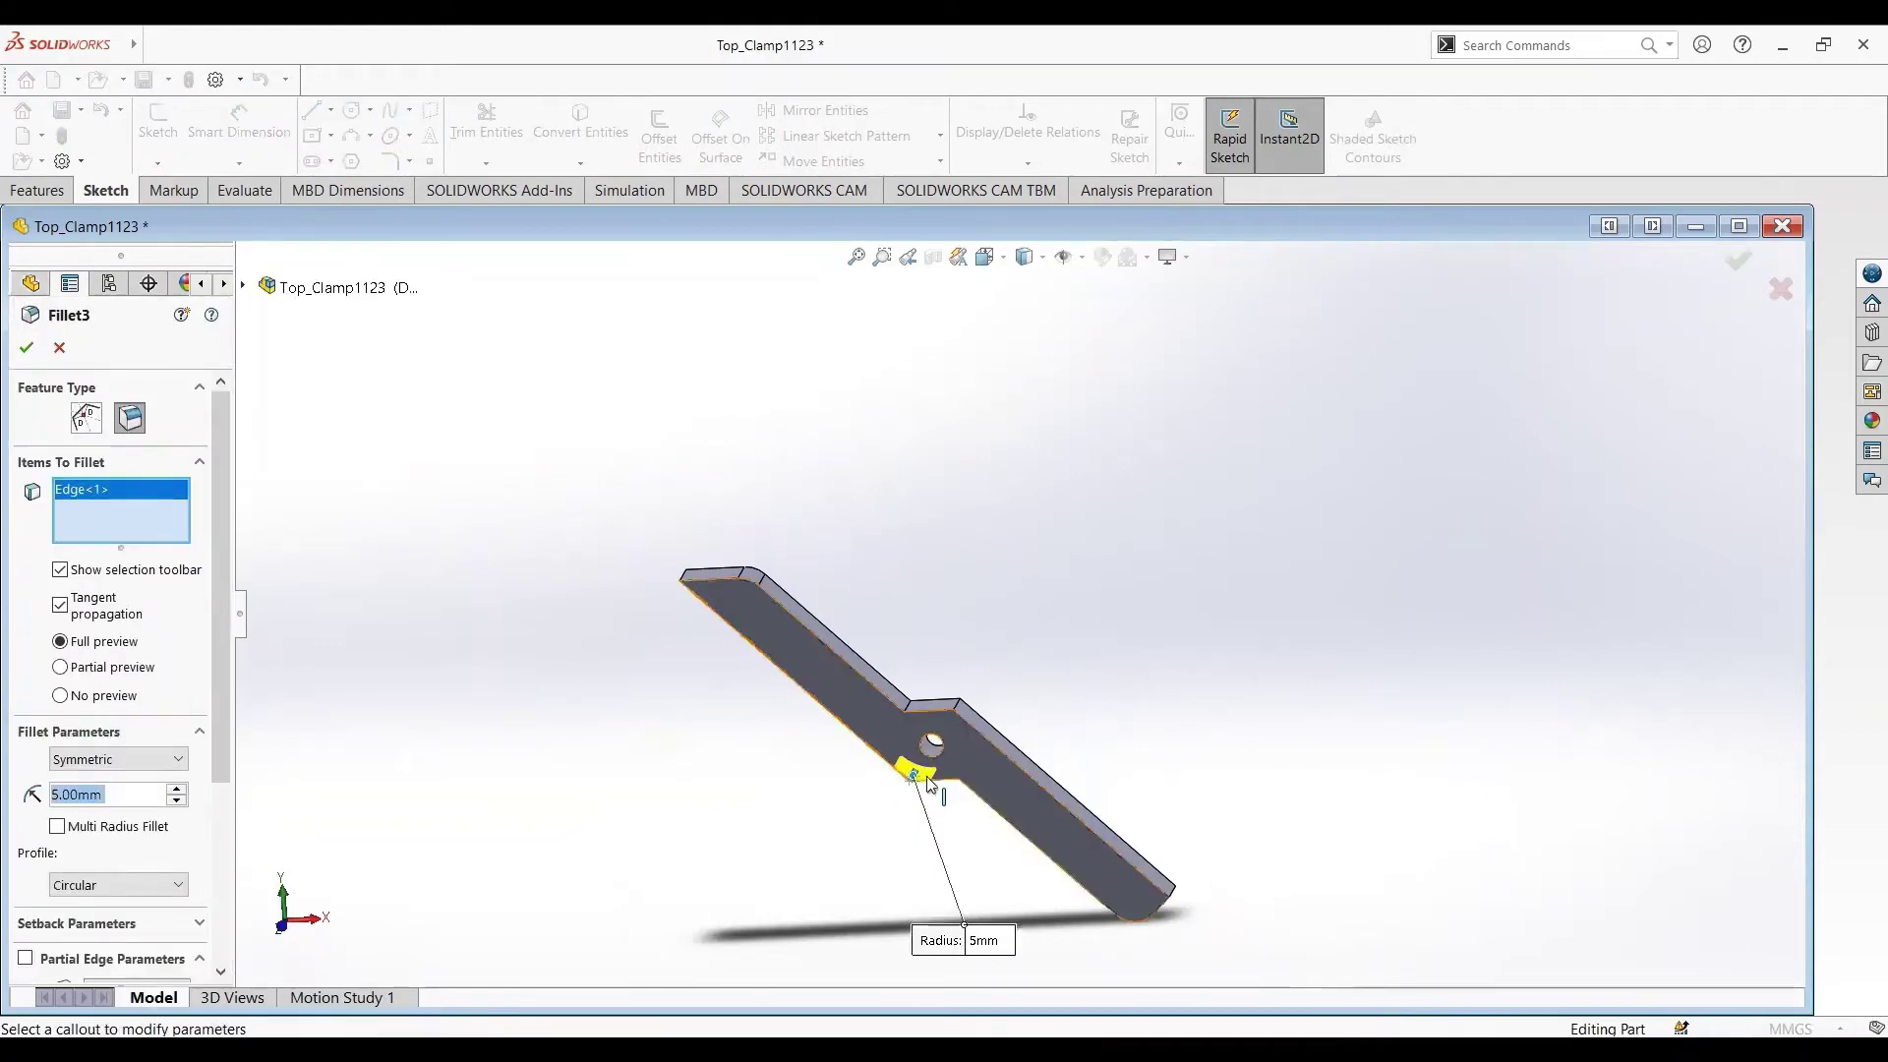
{"action": "left_click", "coordinate": [26, 350]}
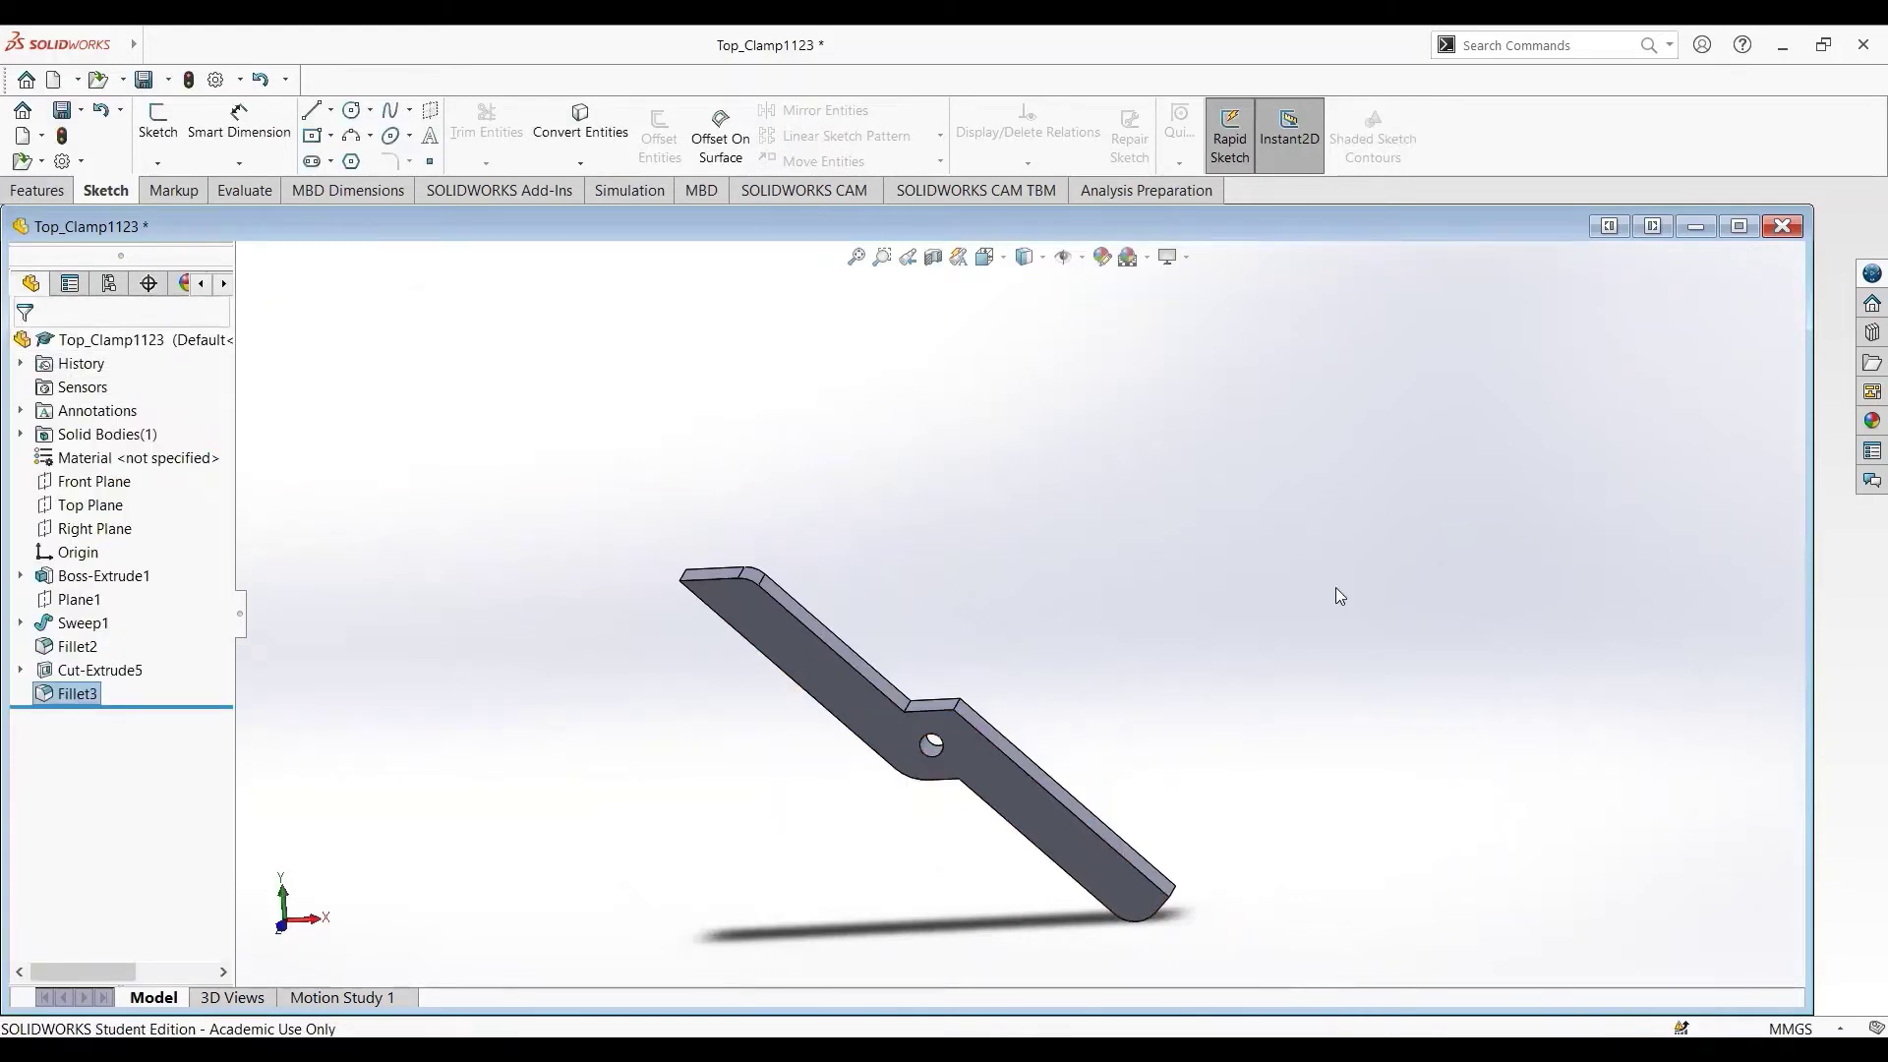
{"action": "key", "text": "Down"}
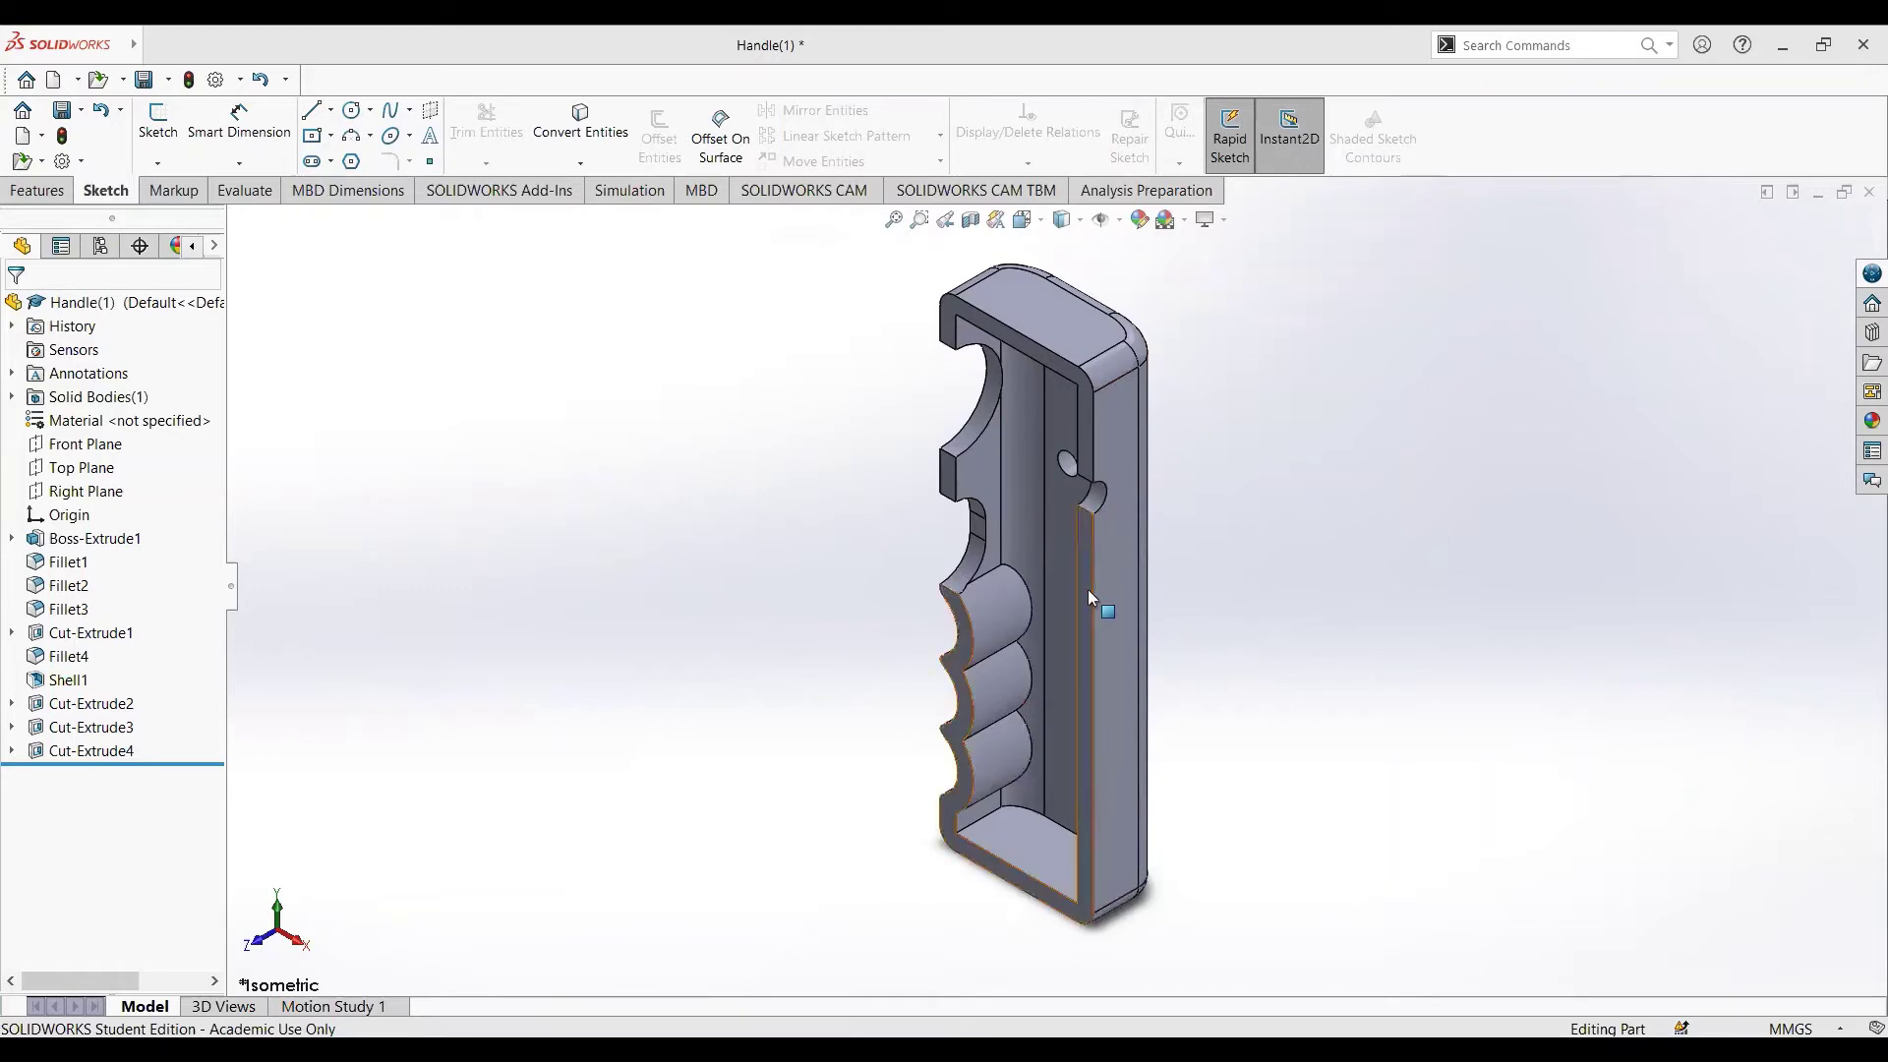
- Review the rectangular profile sketch and extrusion settings of Boss-Extrude1 in the Handle(1) part, and close both without changes
{"action": "left_click", "coordinate": [81, 540]}
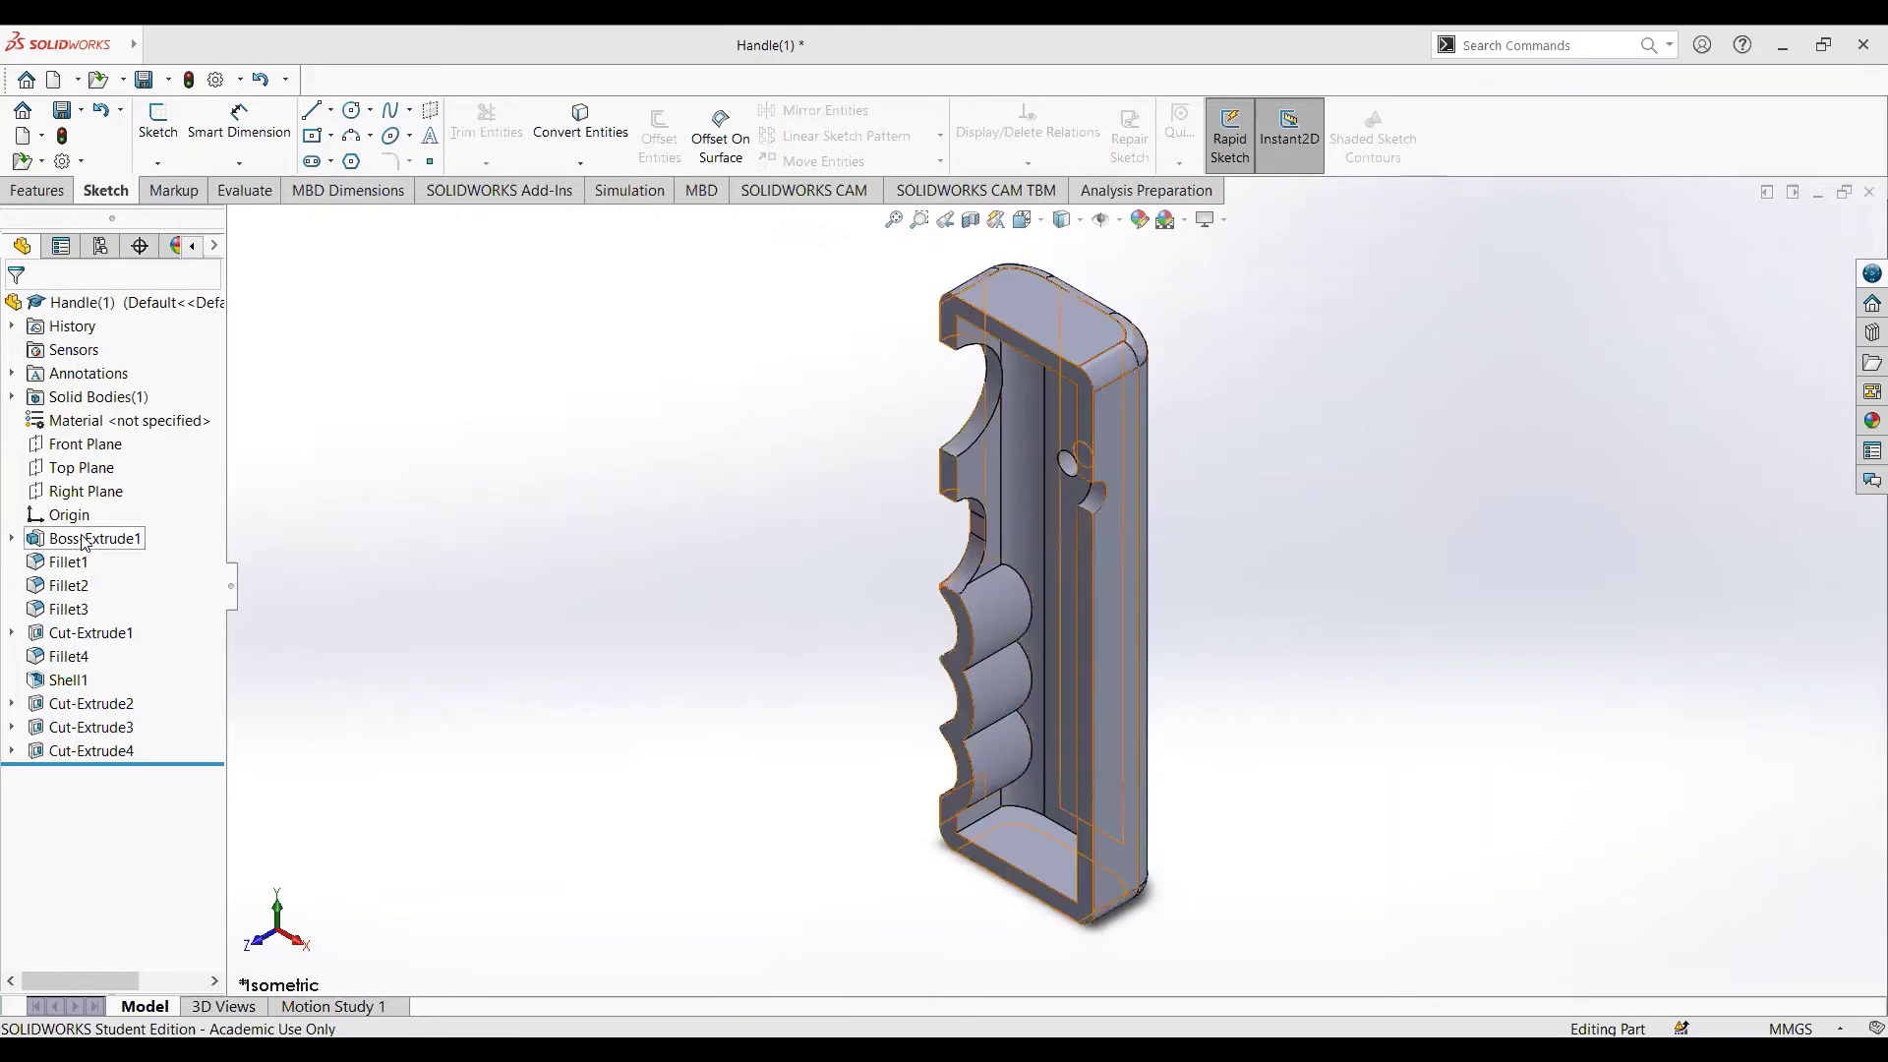
{"action": "left_click", "coordinate": [131, 492]}
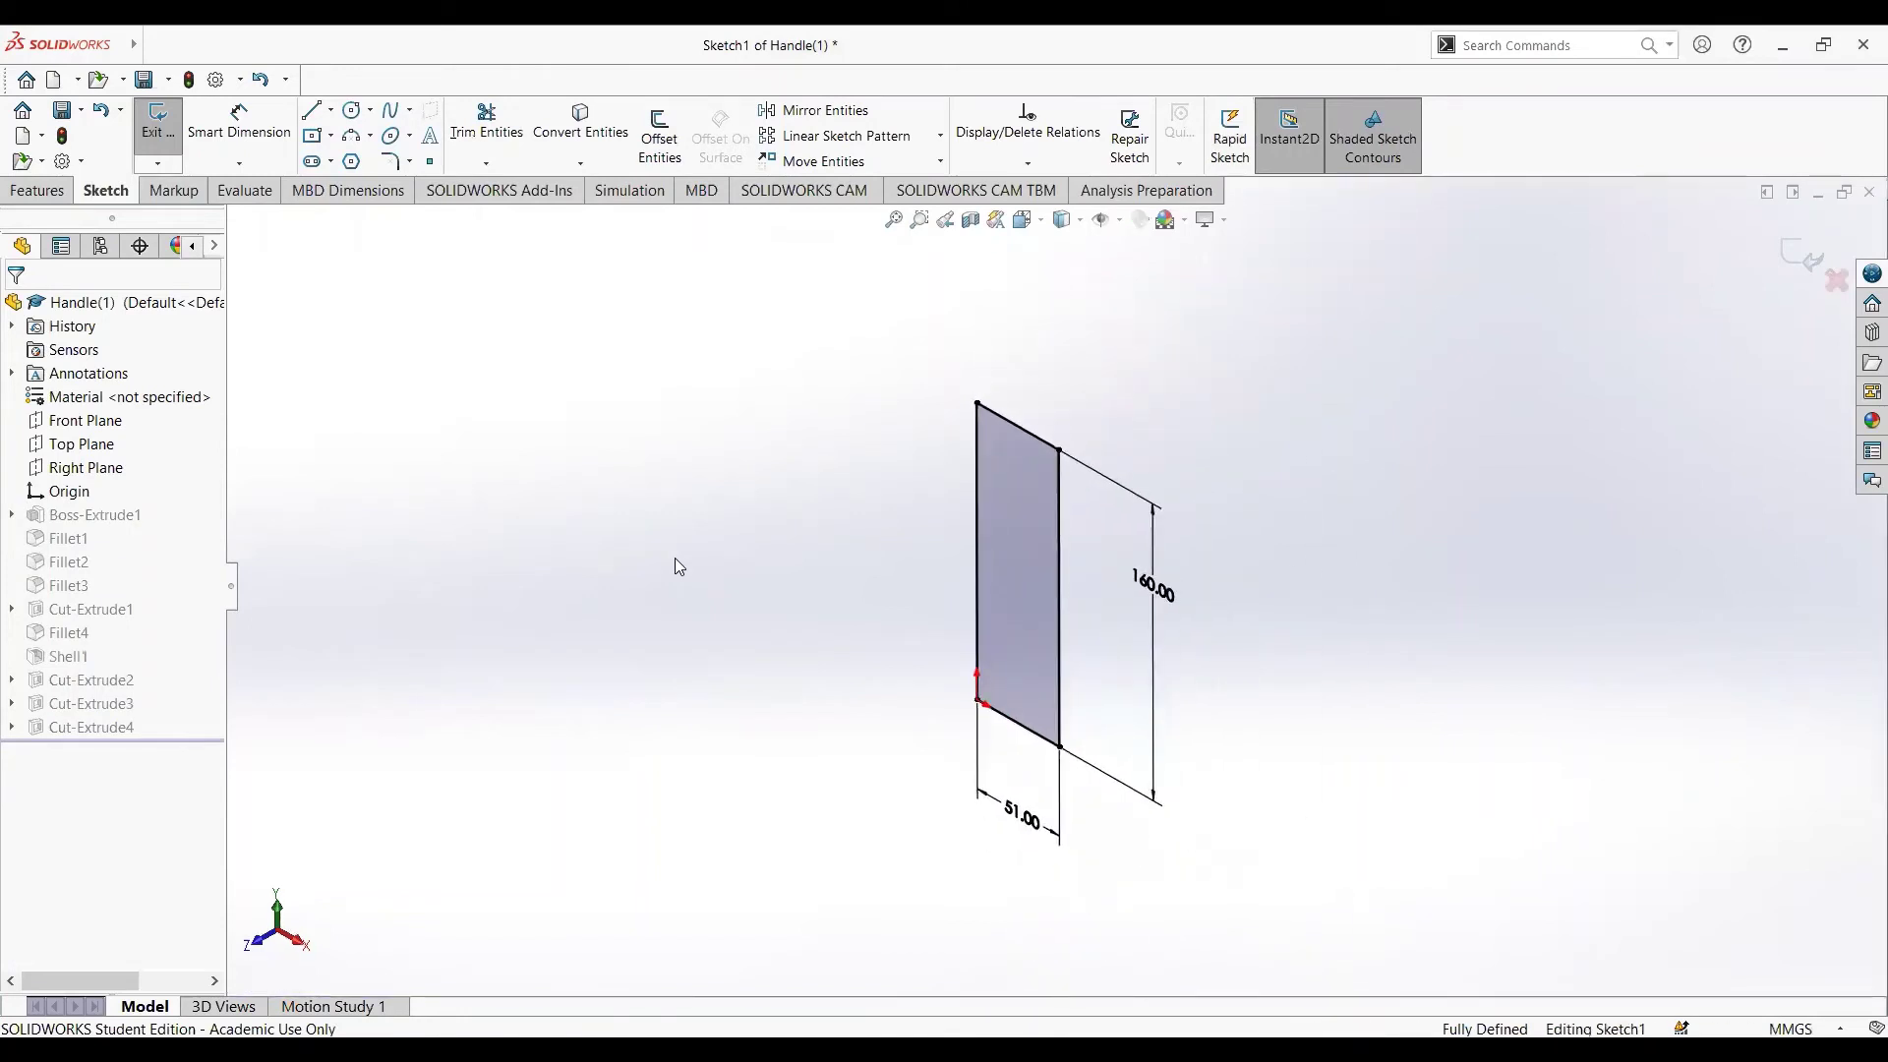
{"action": "left_click", "coordinate": [159, 120]}
{"action": "left_click", "coordinate": [71, 560]}
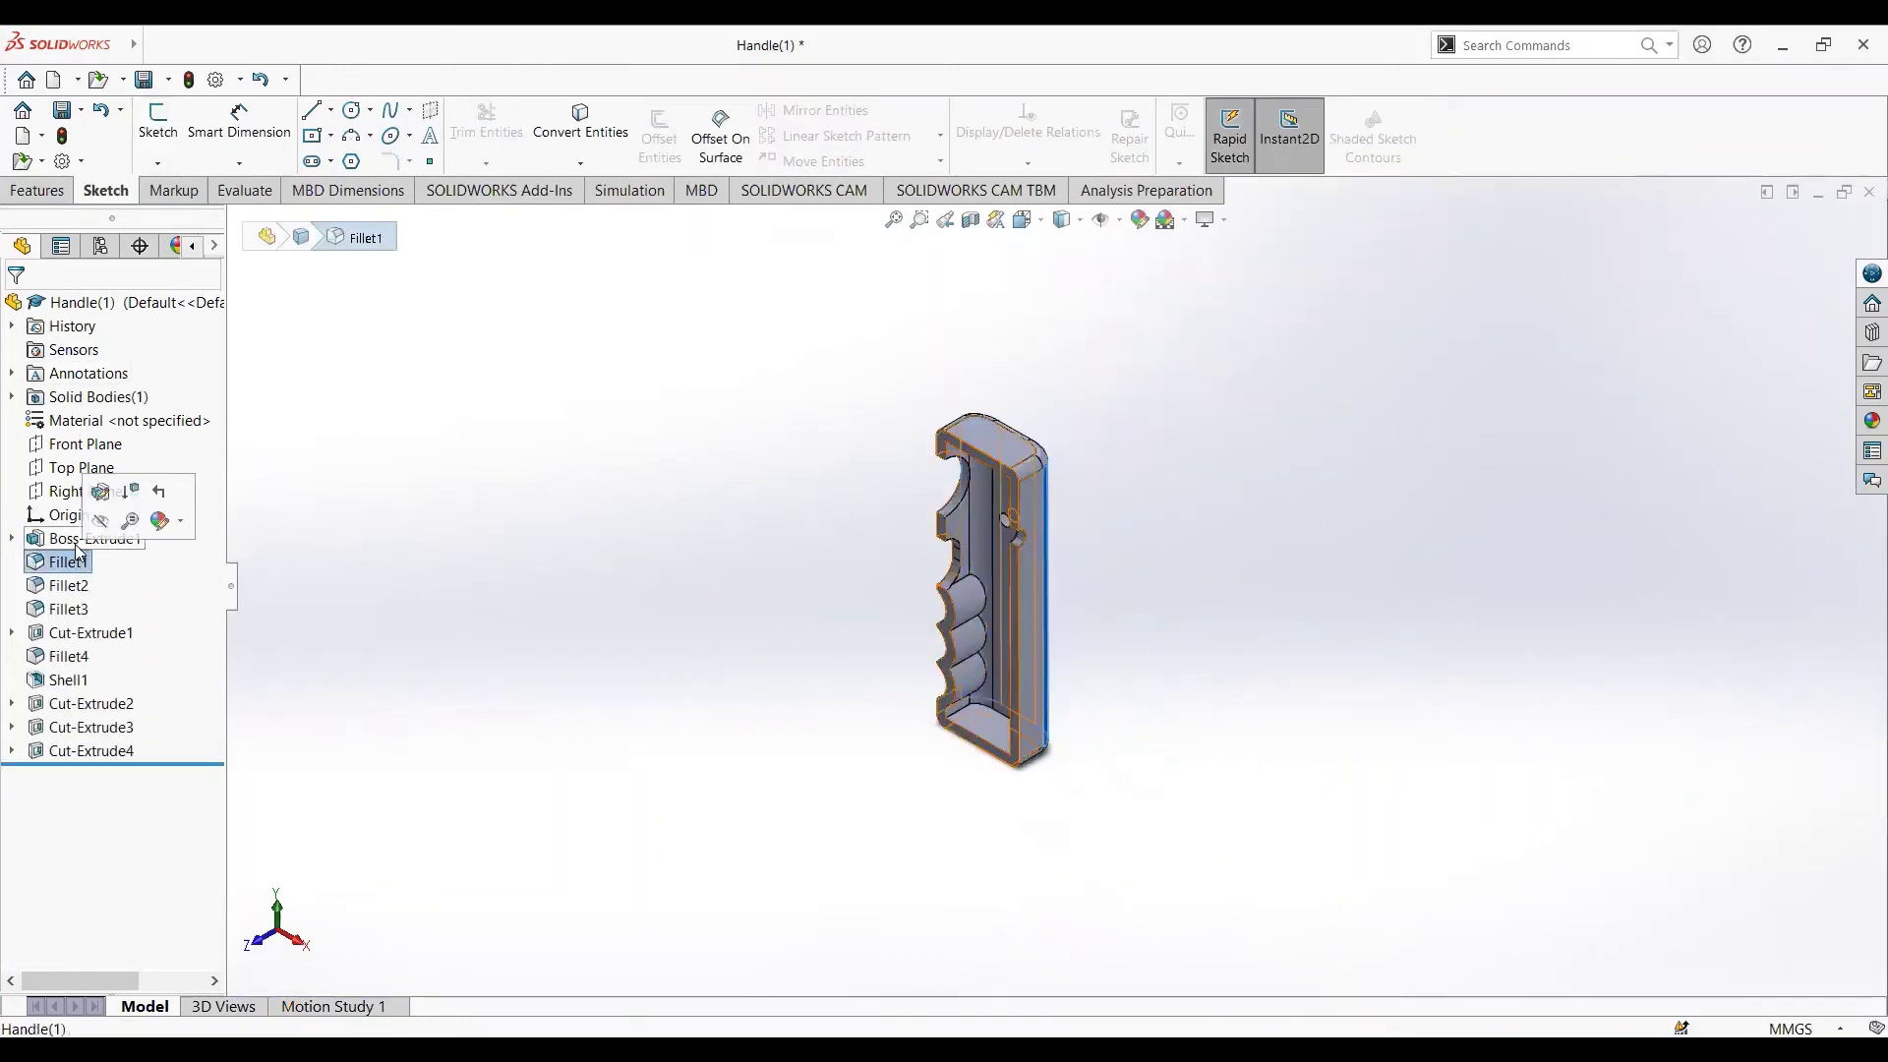
{"action": "left_click", "coordinate": [79, 538]}
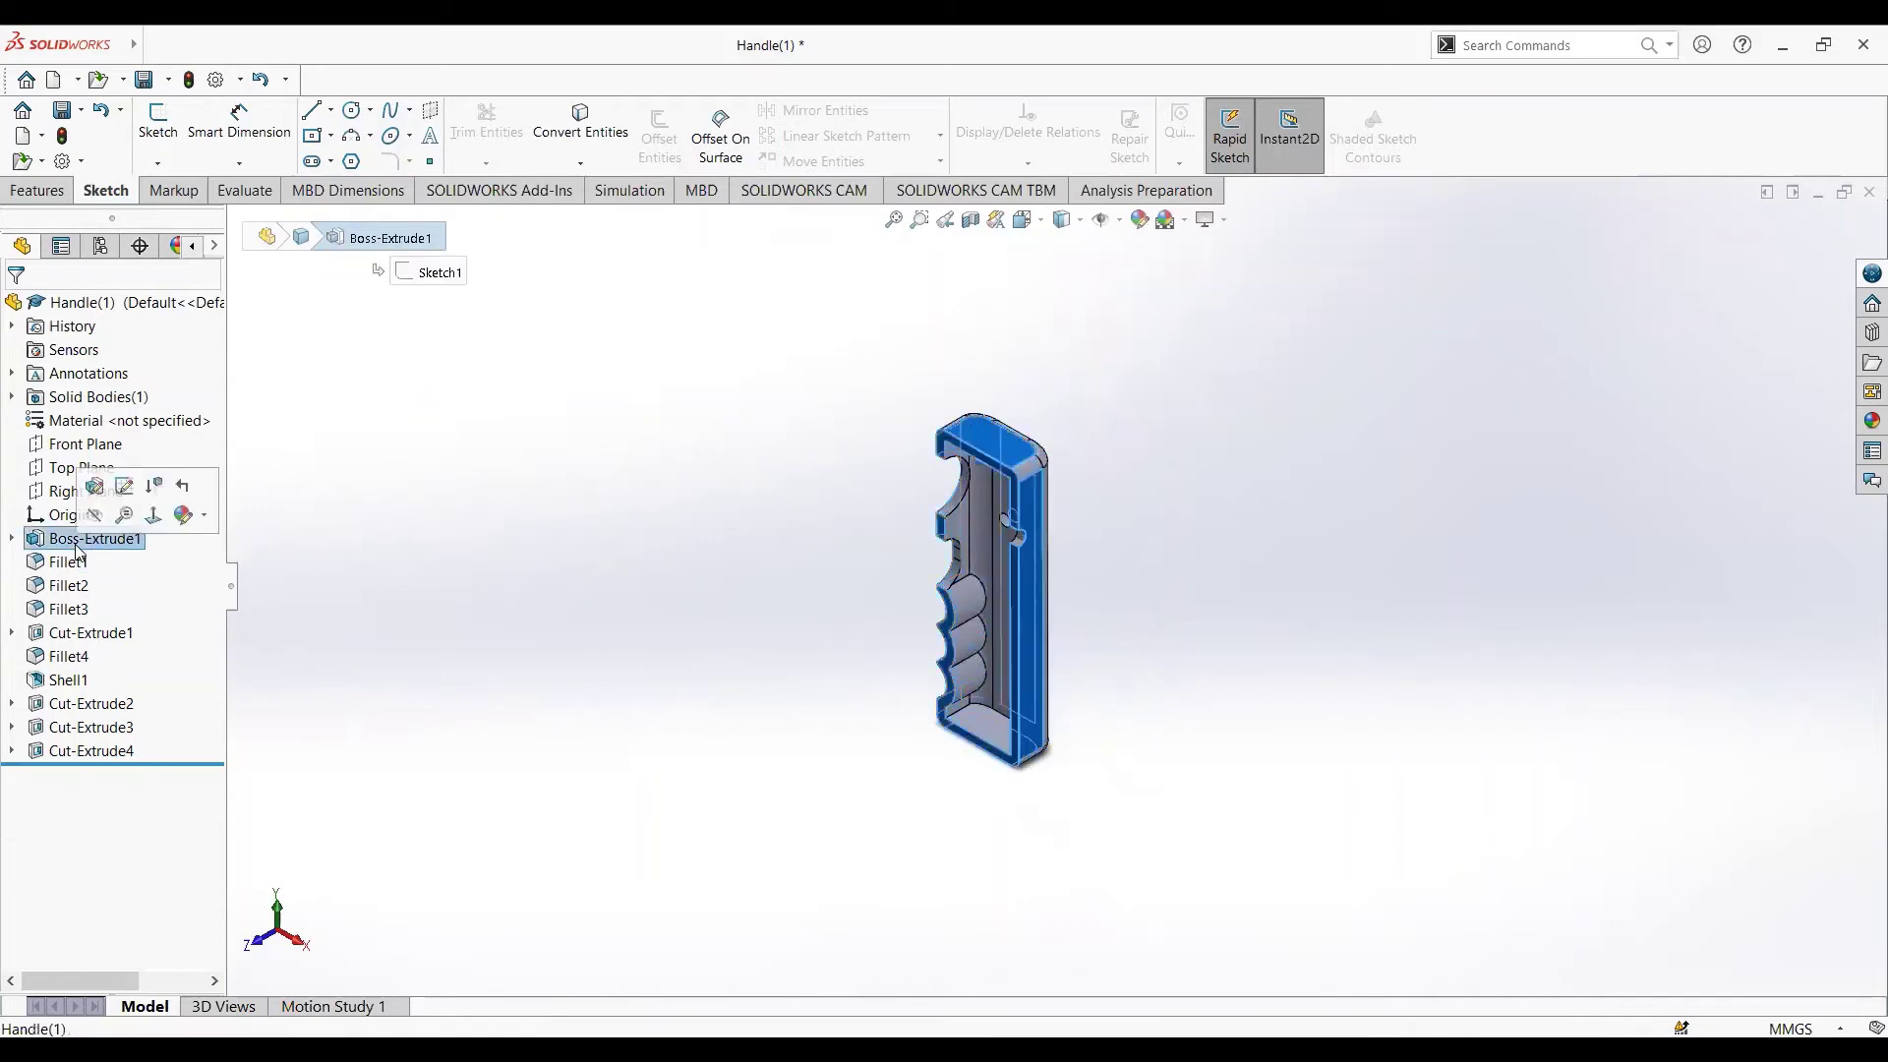
{"action": "left_click", "coordinate": [95, 485]}
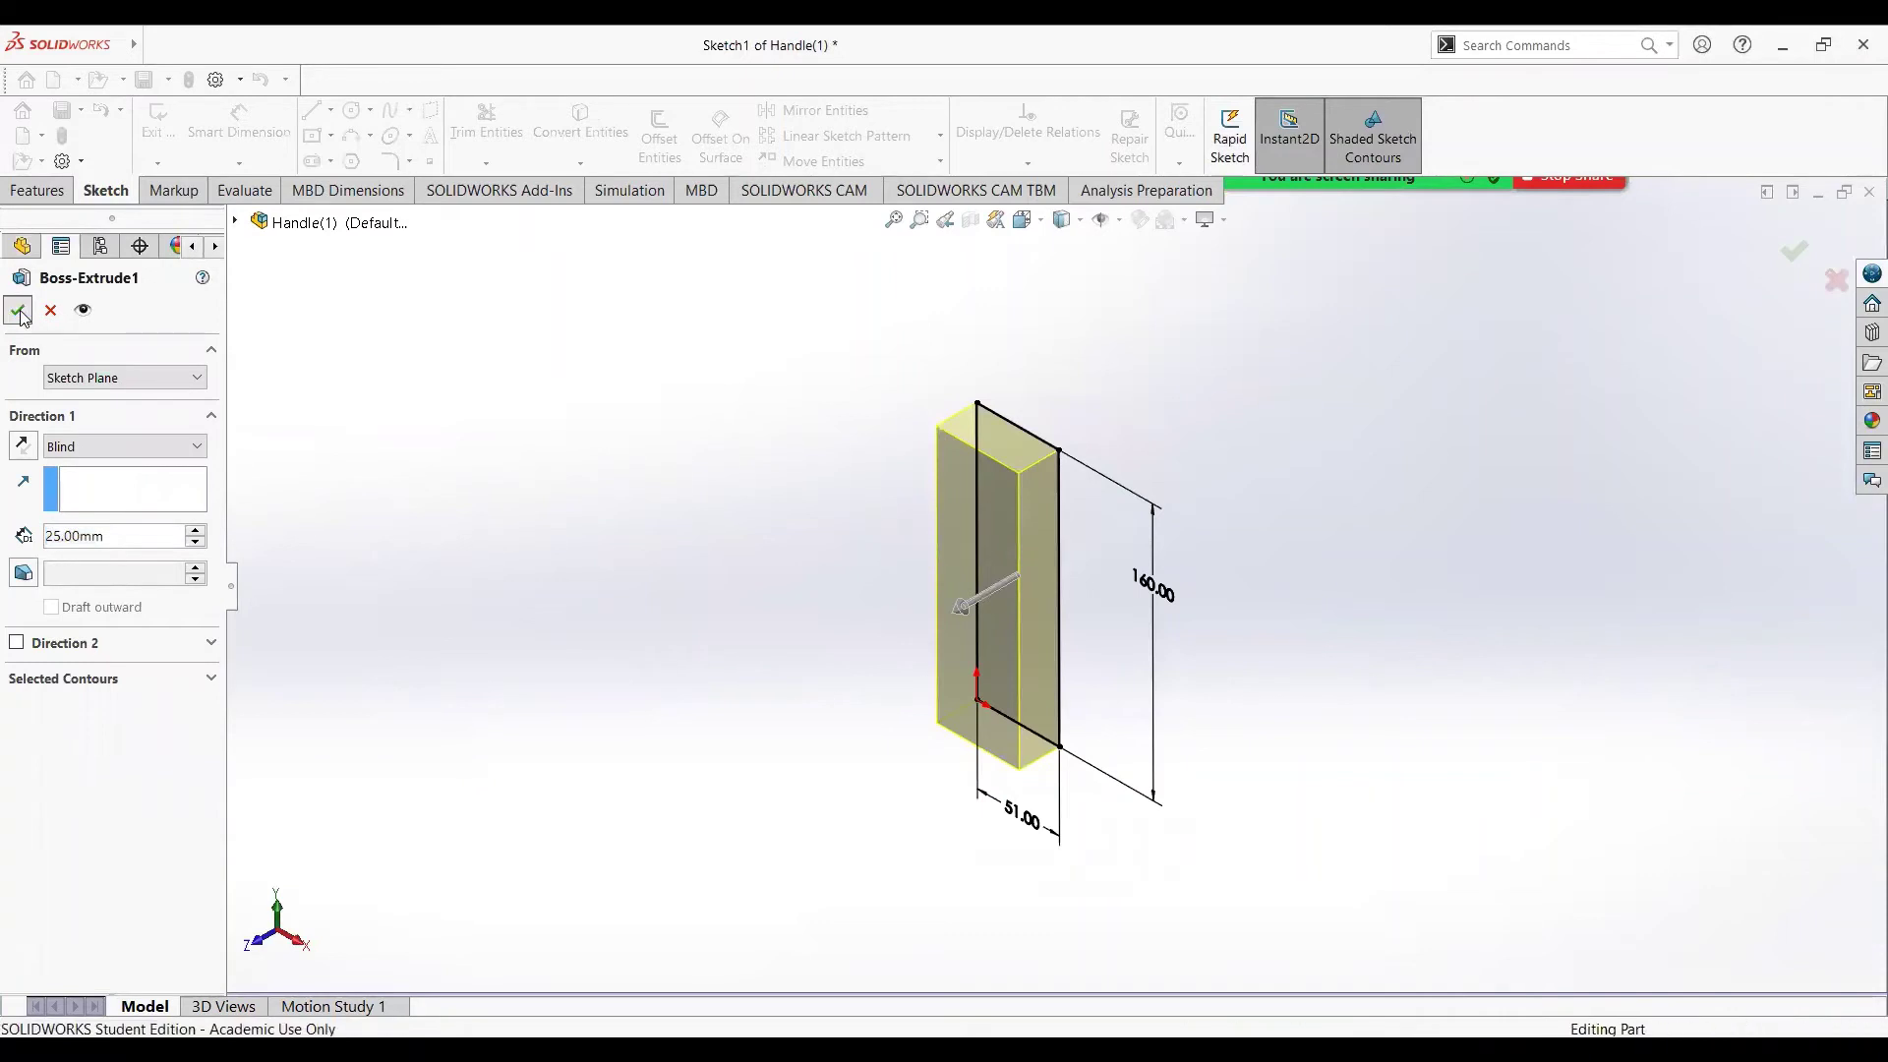
{"action": "left_click", "coordinate": [21, 313]}
- Review the settings of Fillet1 on the handle's long vertical edges, and close it without changes
{"action": "left_click", "coordinate": [86, 570]}
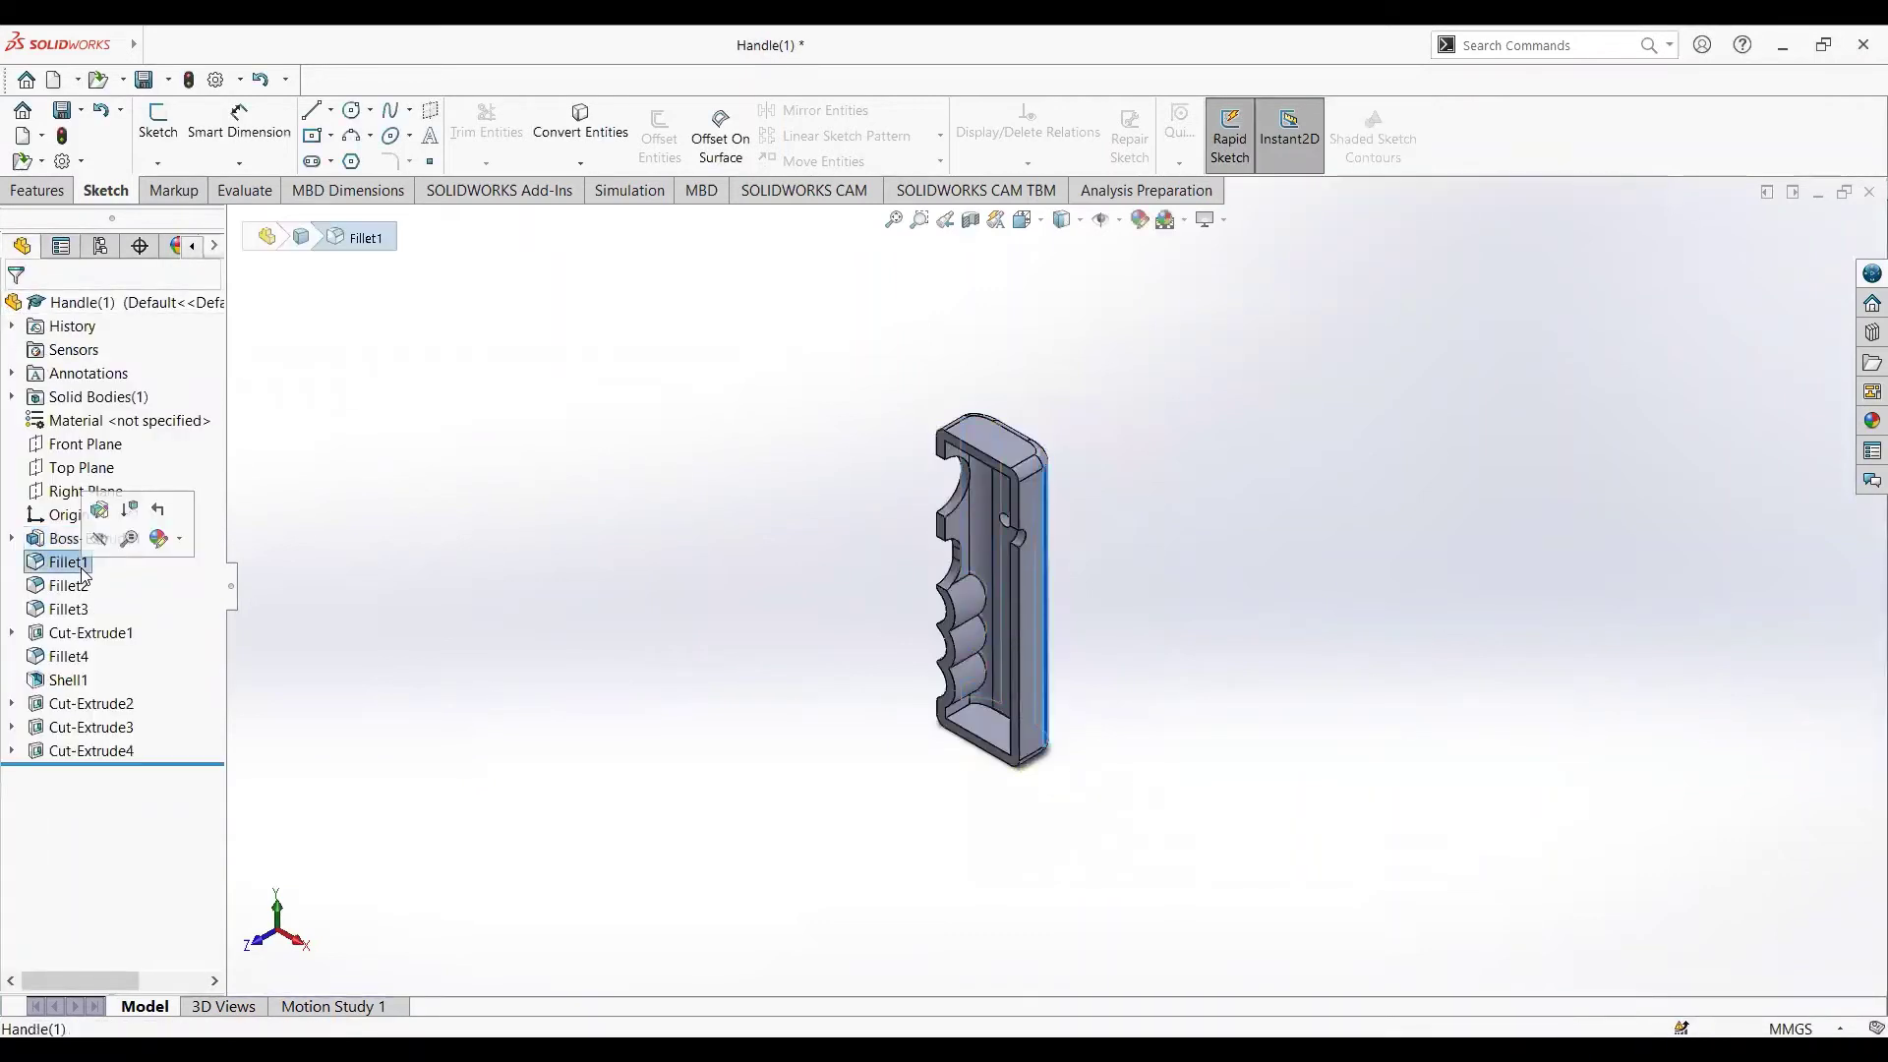
{"action": "left_click", "coordinate": [98, 509]}
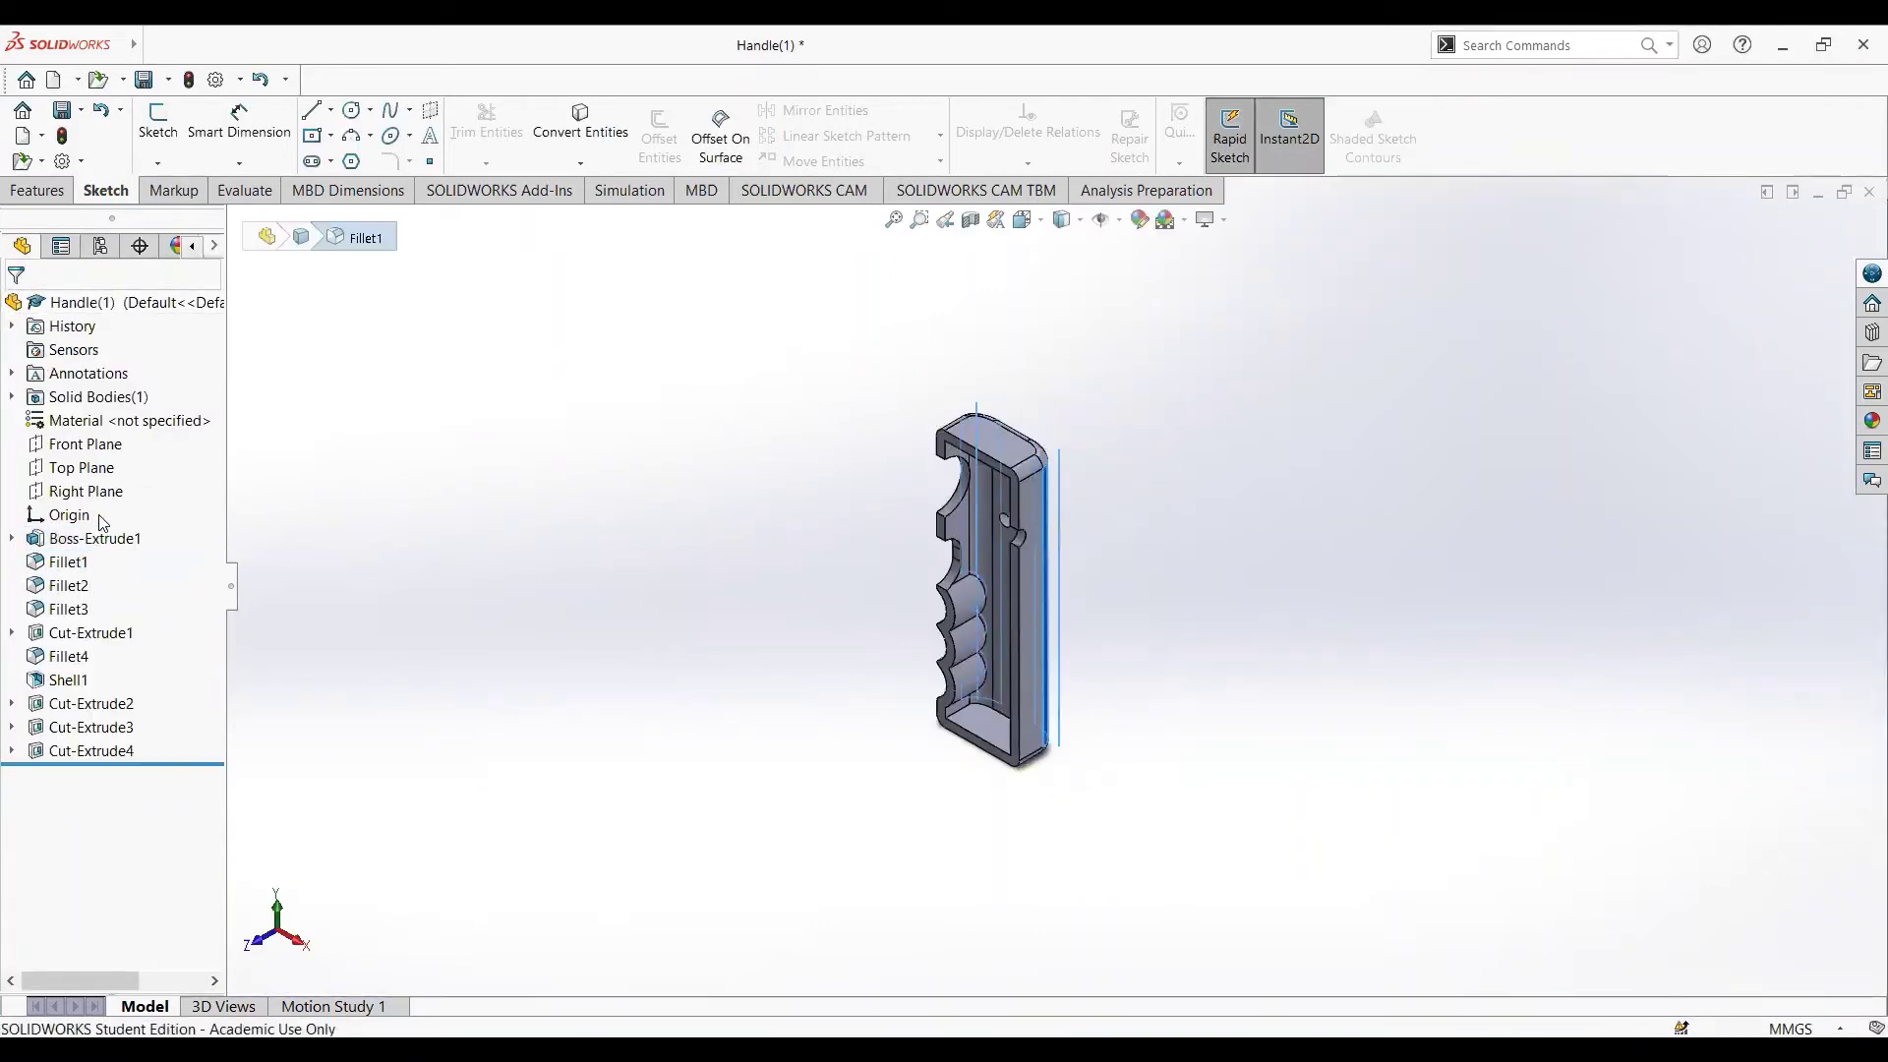
{"action": "left_click", "coordinate": [19, 308]}
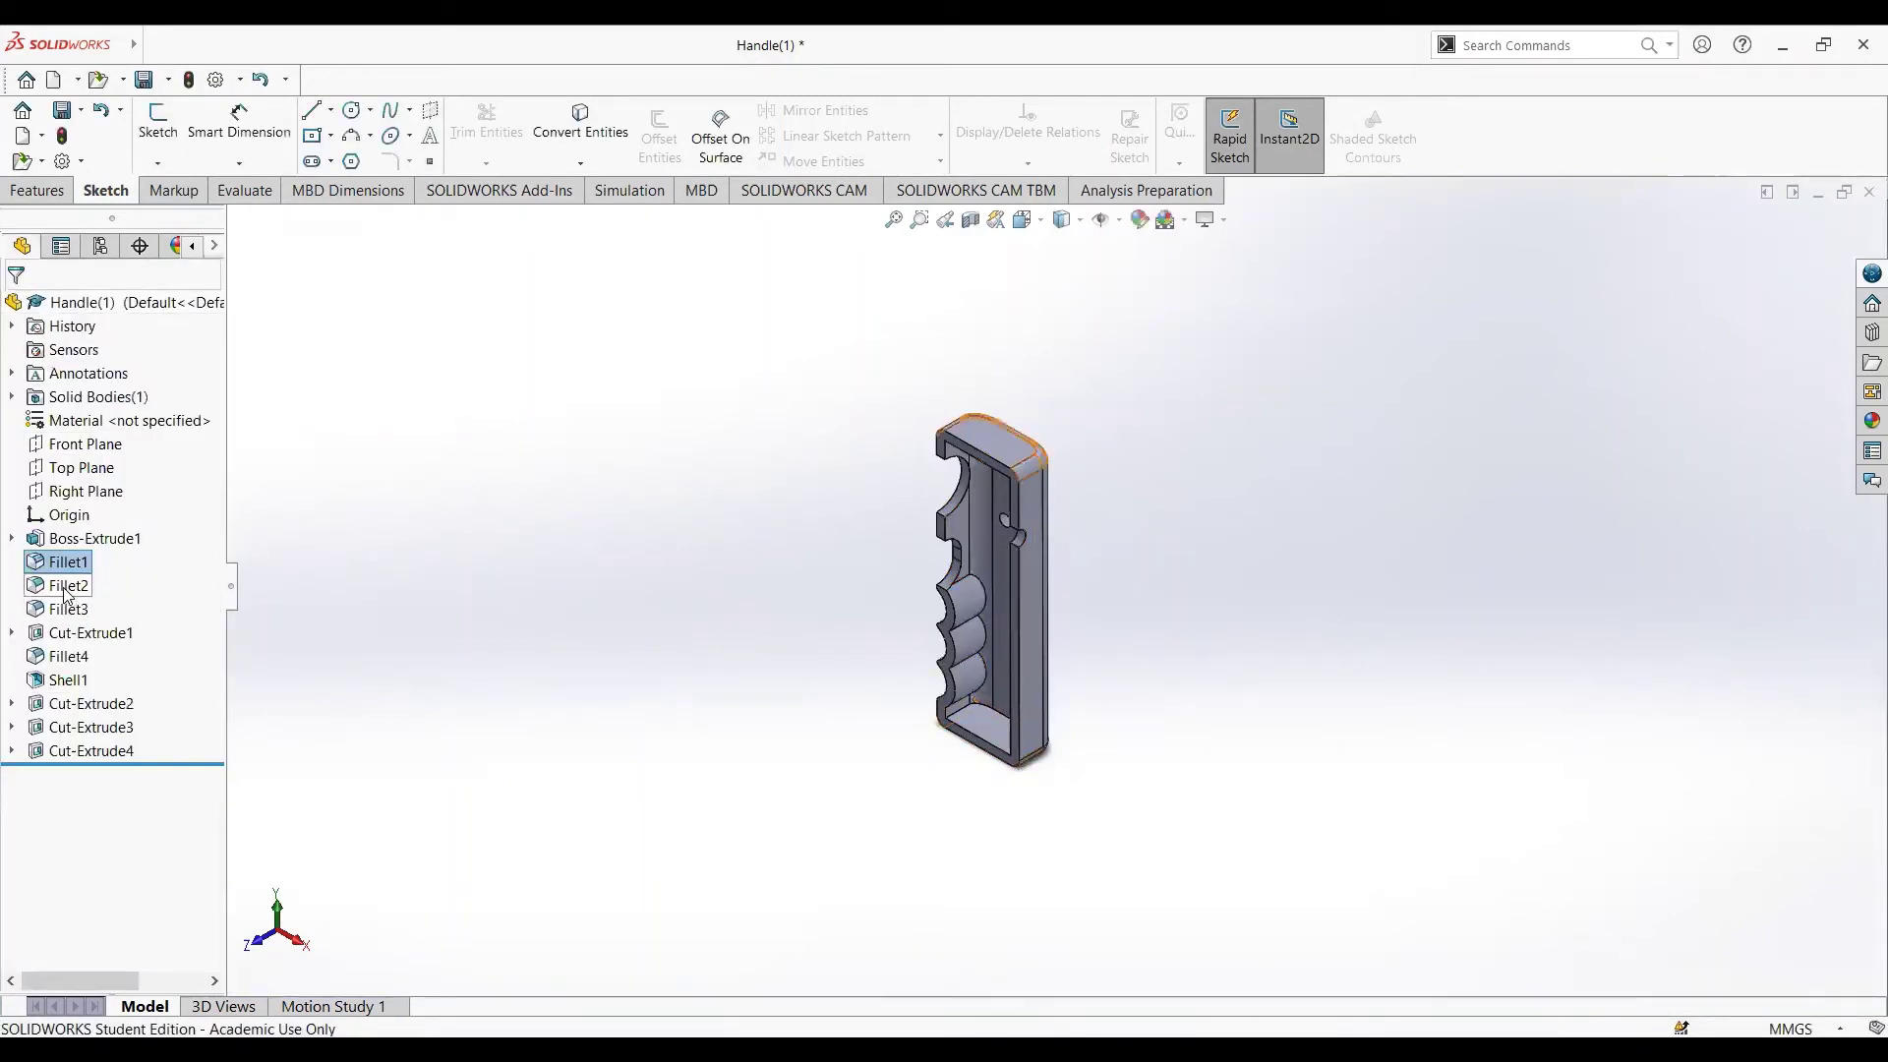
- Highlight Fillet2 and Fillet3 in turn to examine the rounded edges at the handle's two ends, and clear the selection
{"action": "left_click", "coordinate": [65, 587]}
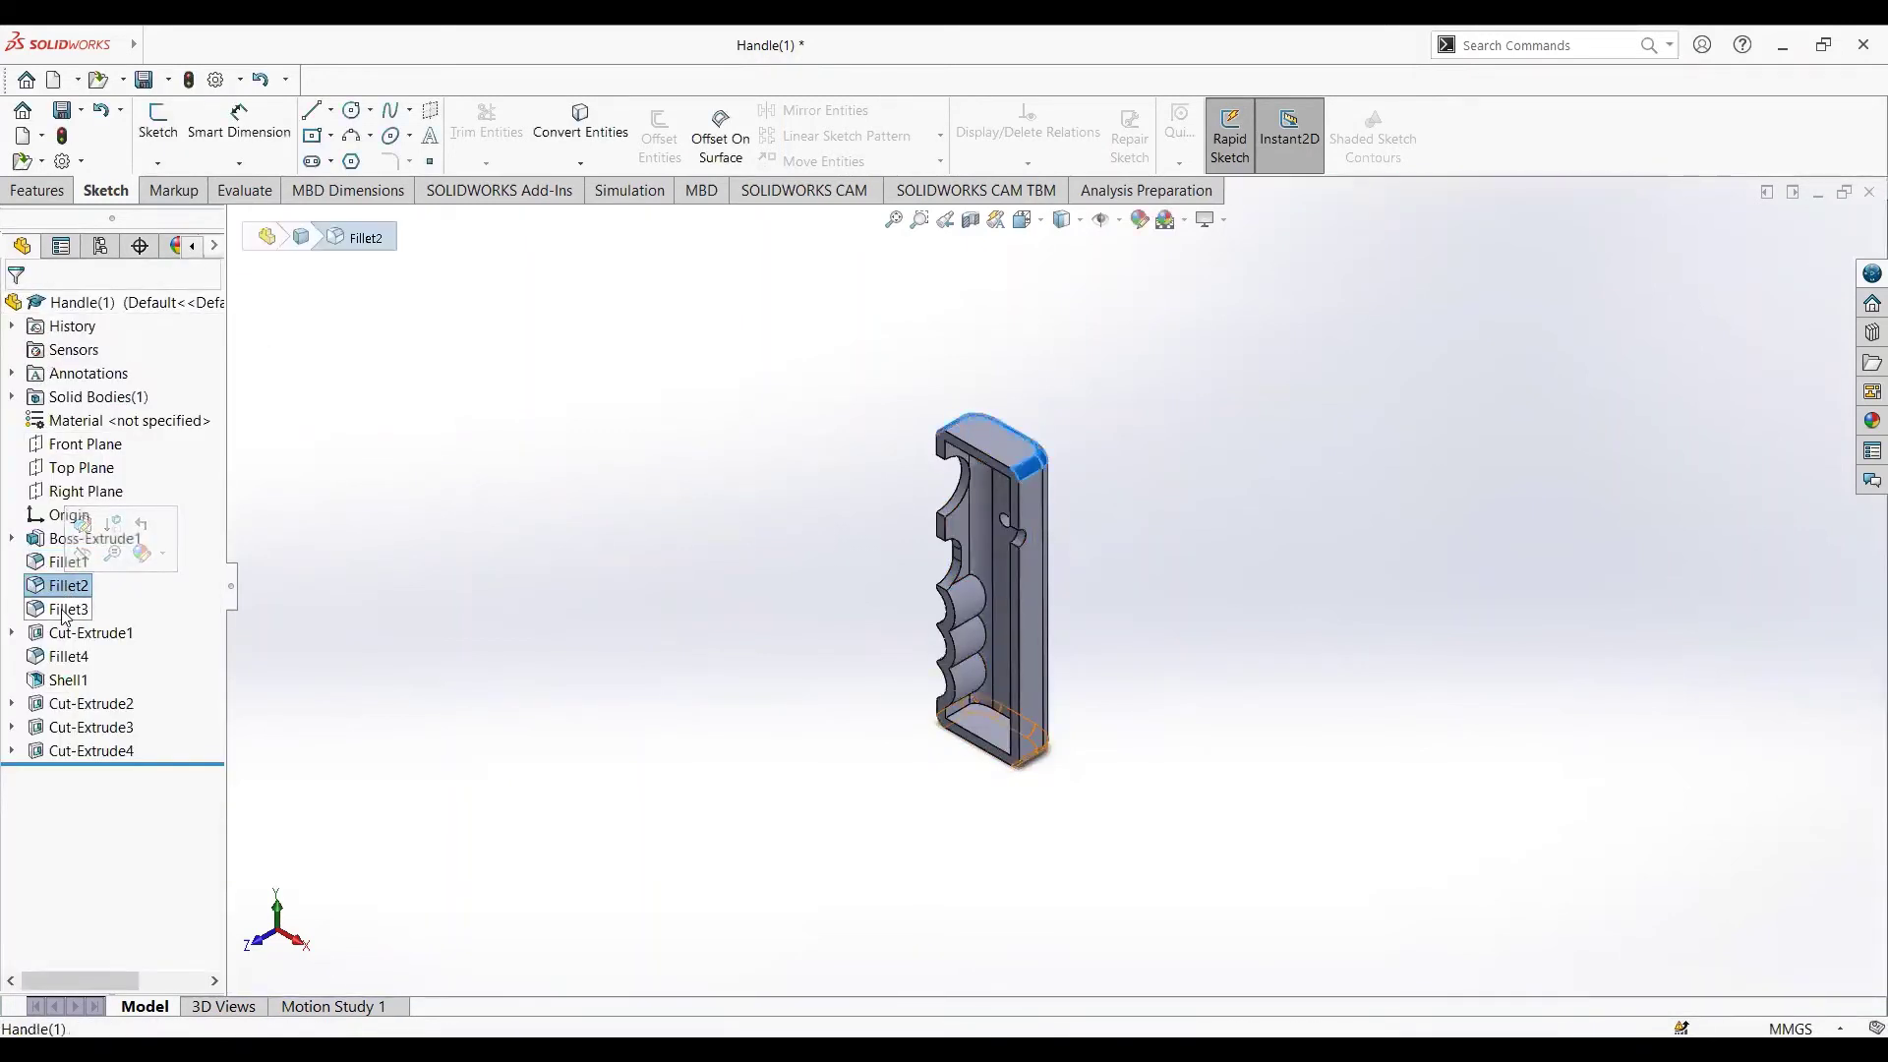
{"action": "left_click", "coordinate": [65, 610]}
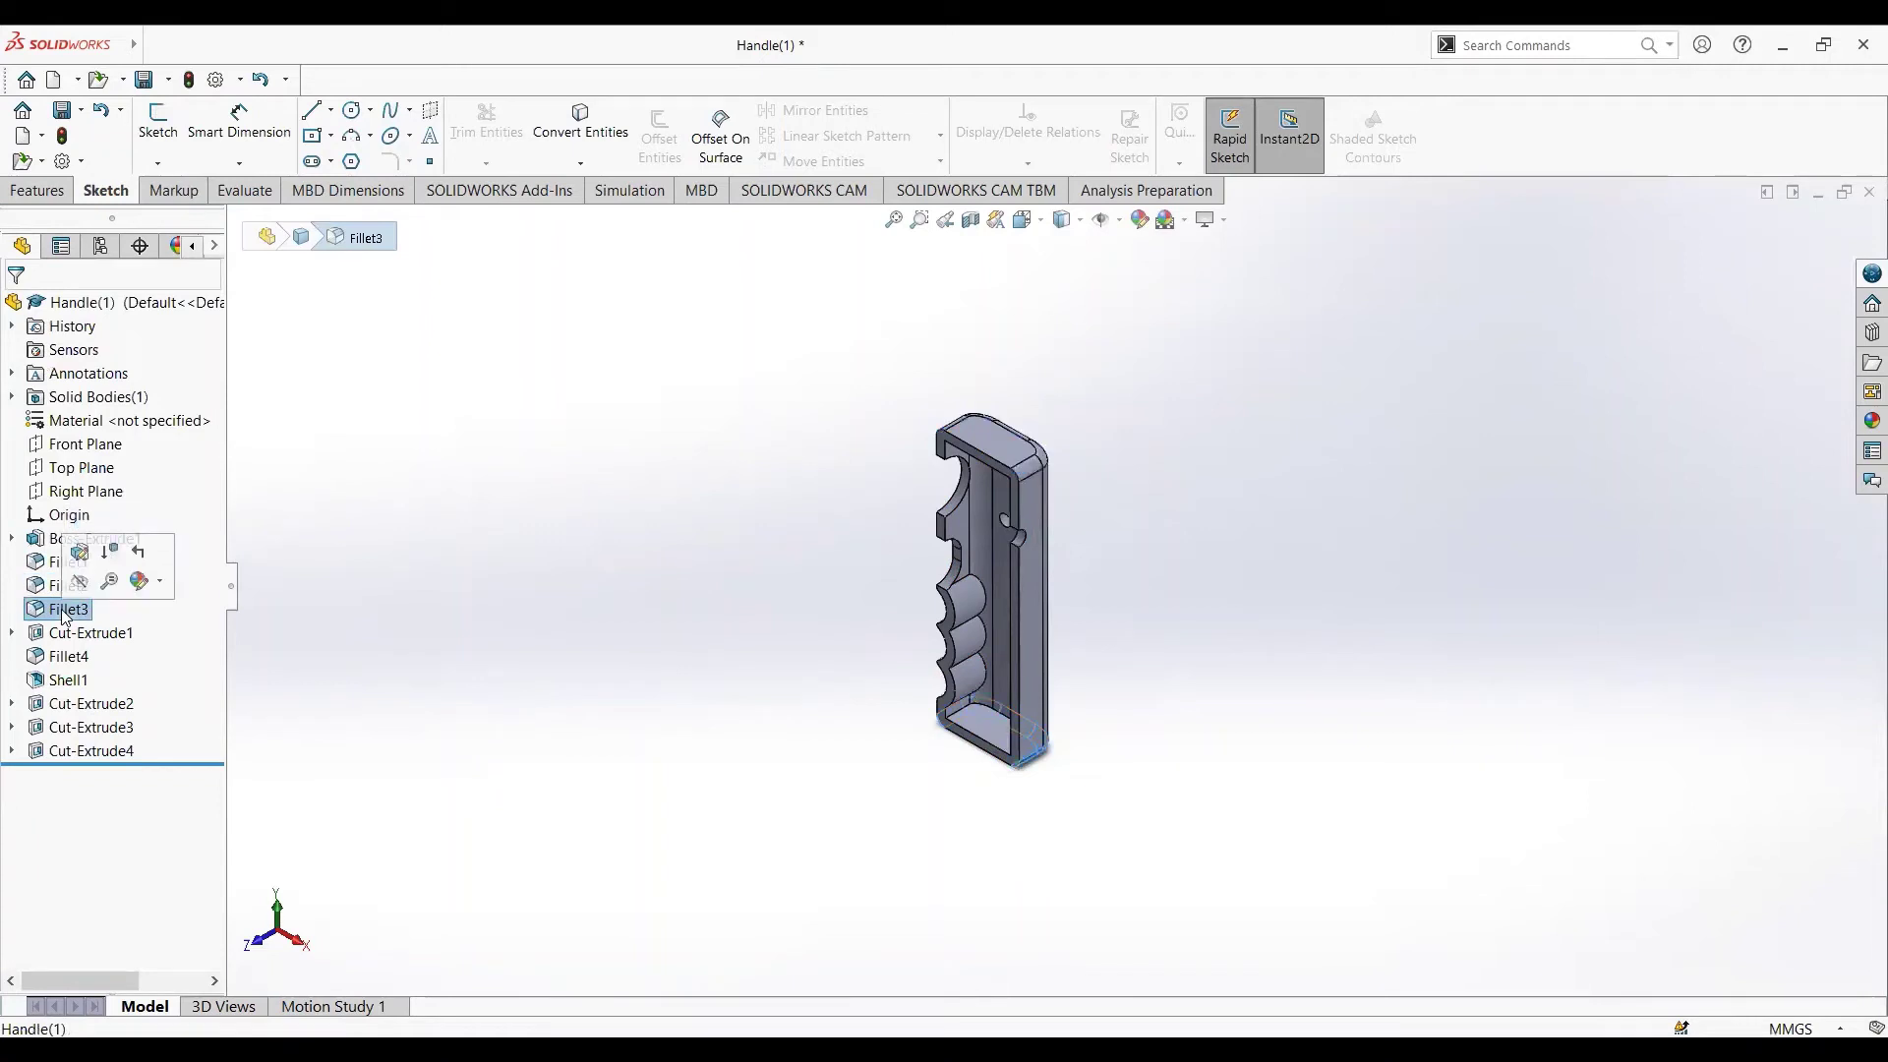
{"action": "left_click", "coordinate": [593, 744]}
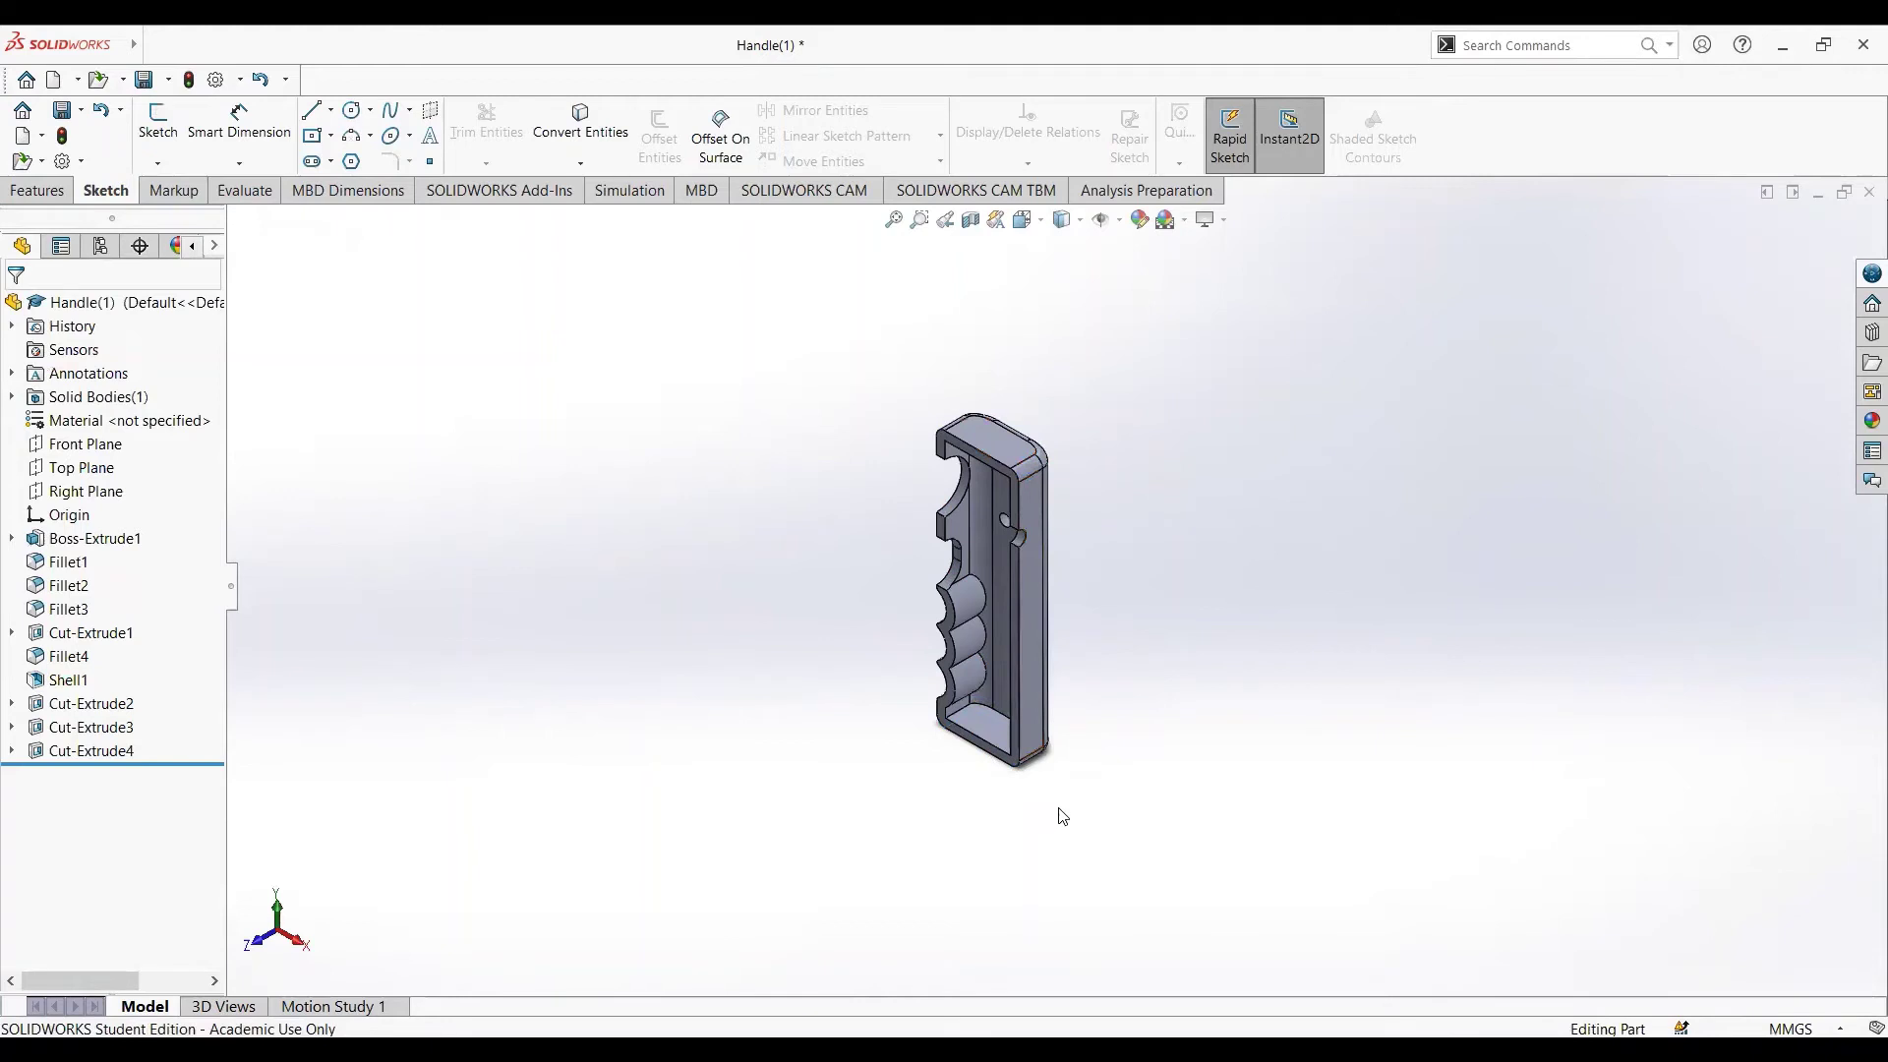
- Review the finger-groove arc sketch and cut settings of the handle's Cut-Extrude1, and close both without changes
{"action": "left_click", "coordinate": [88, 632]}
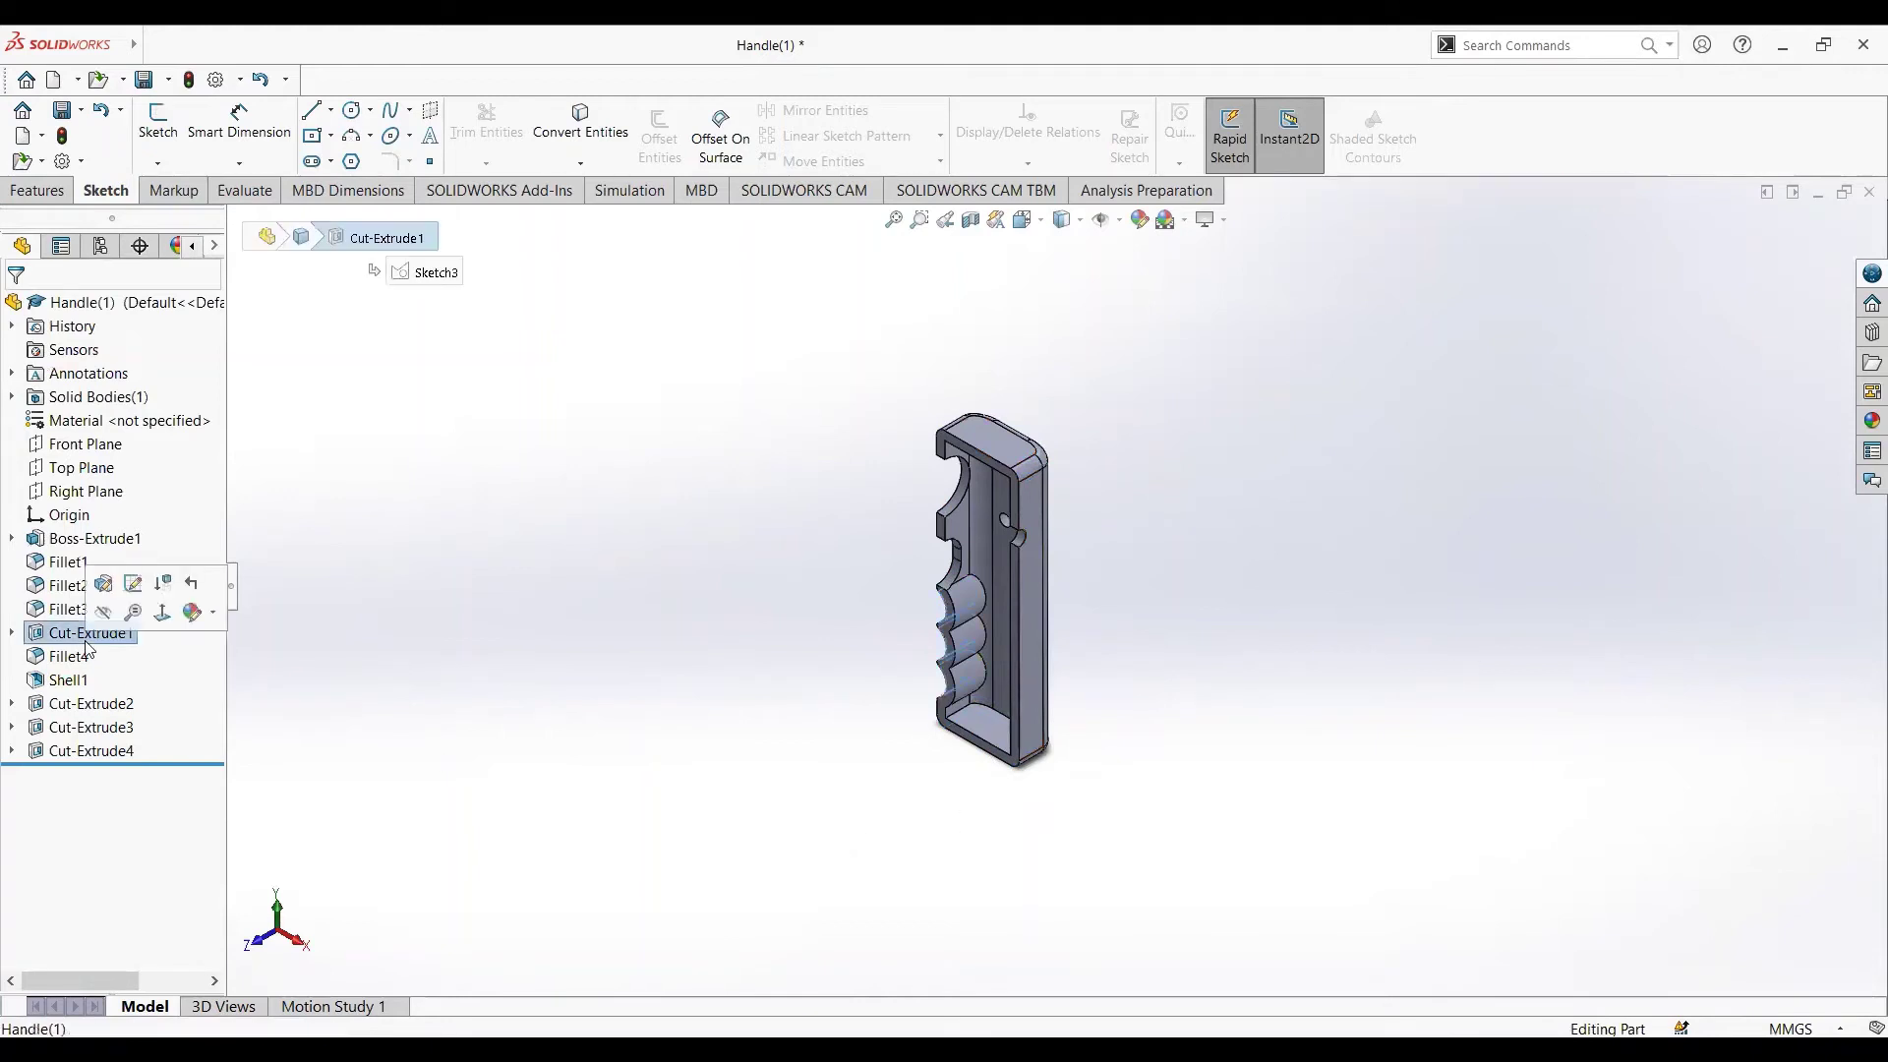
{"action": "left_click", "coordinate": [135, 585]}
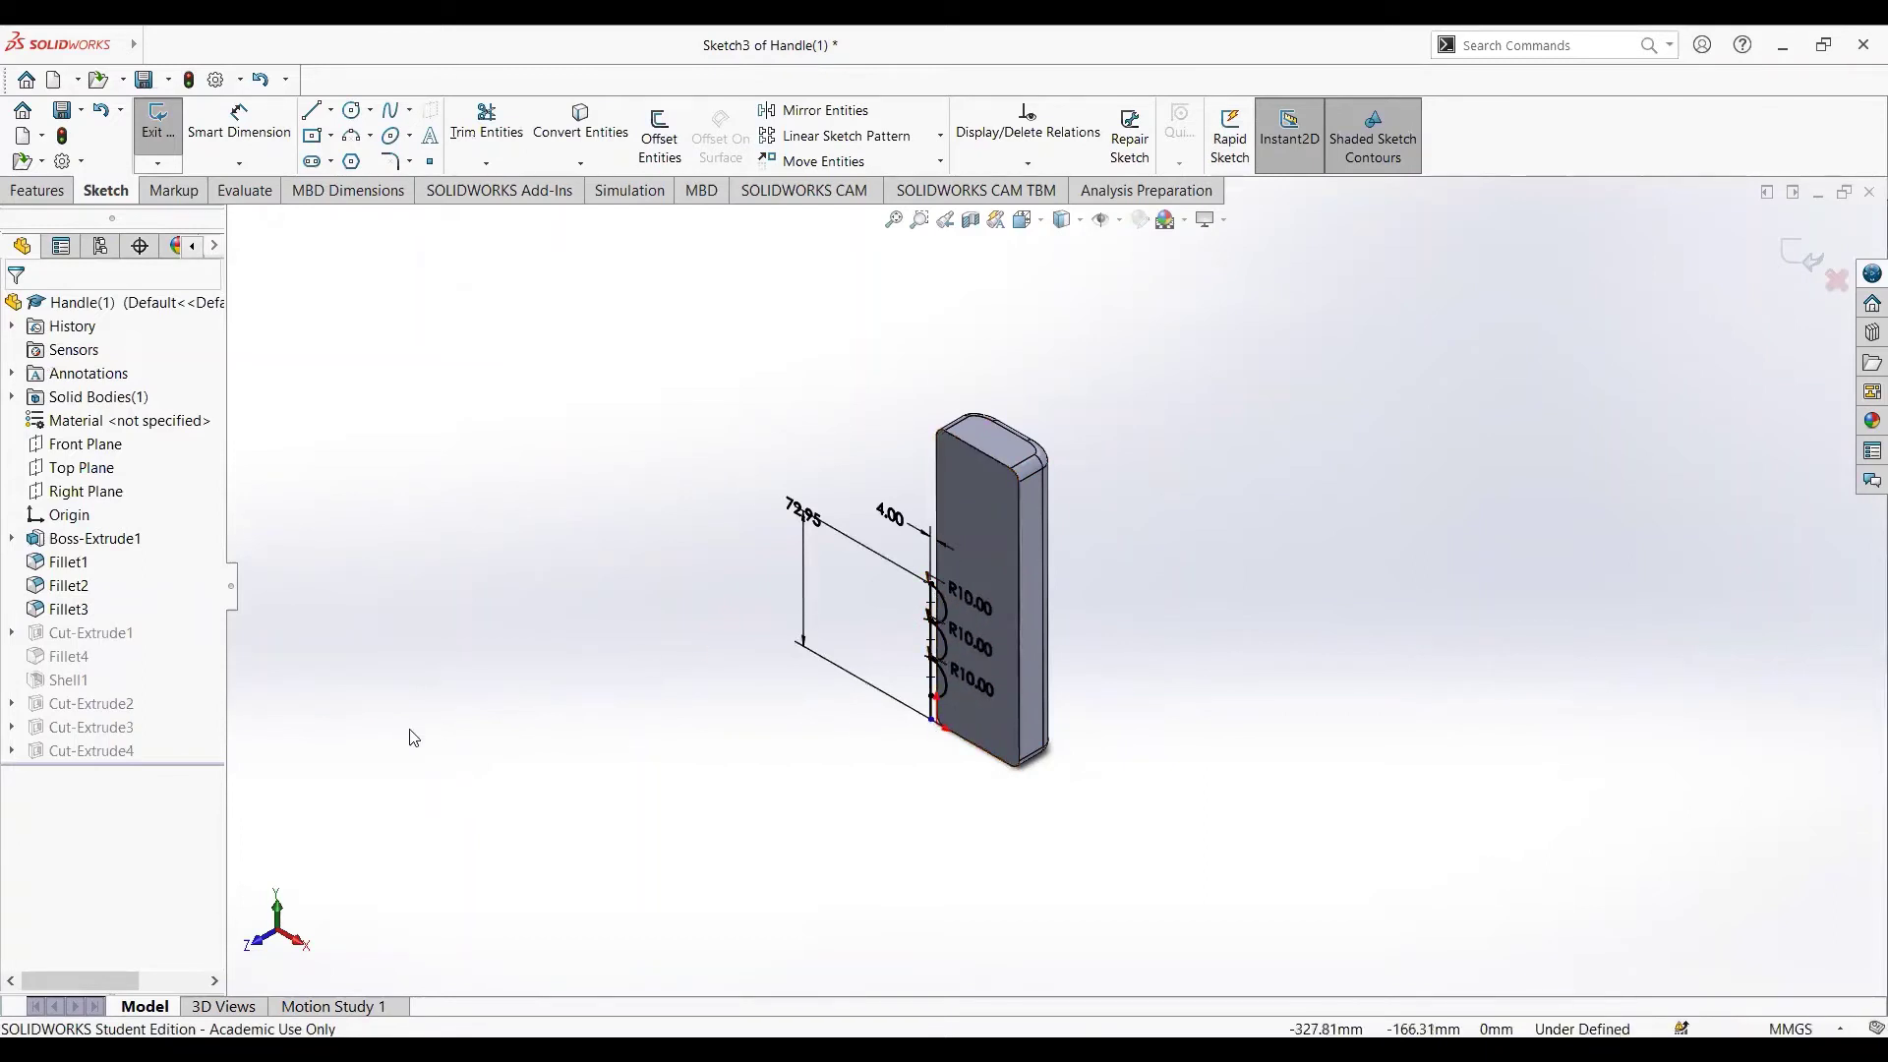
{"action": "left_click", "coordinate": [157, 123]}
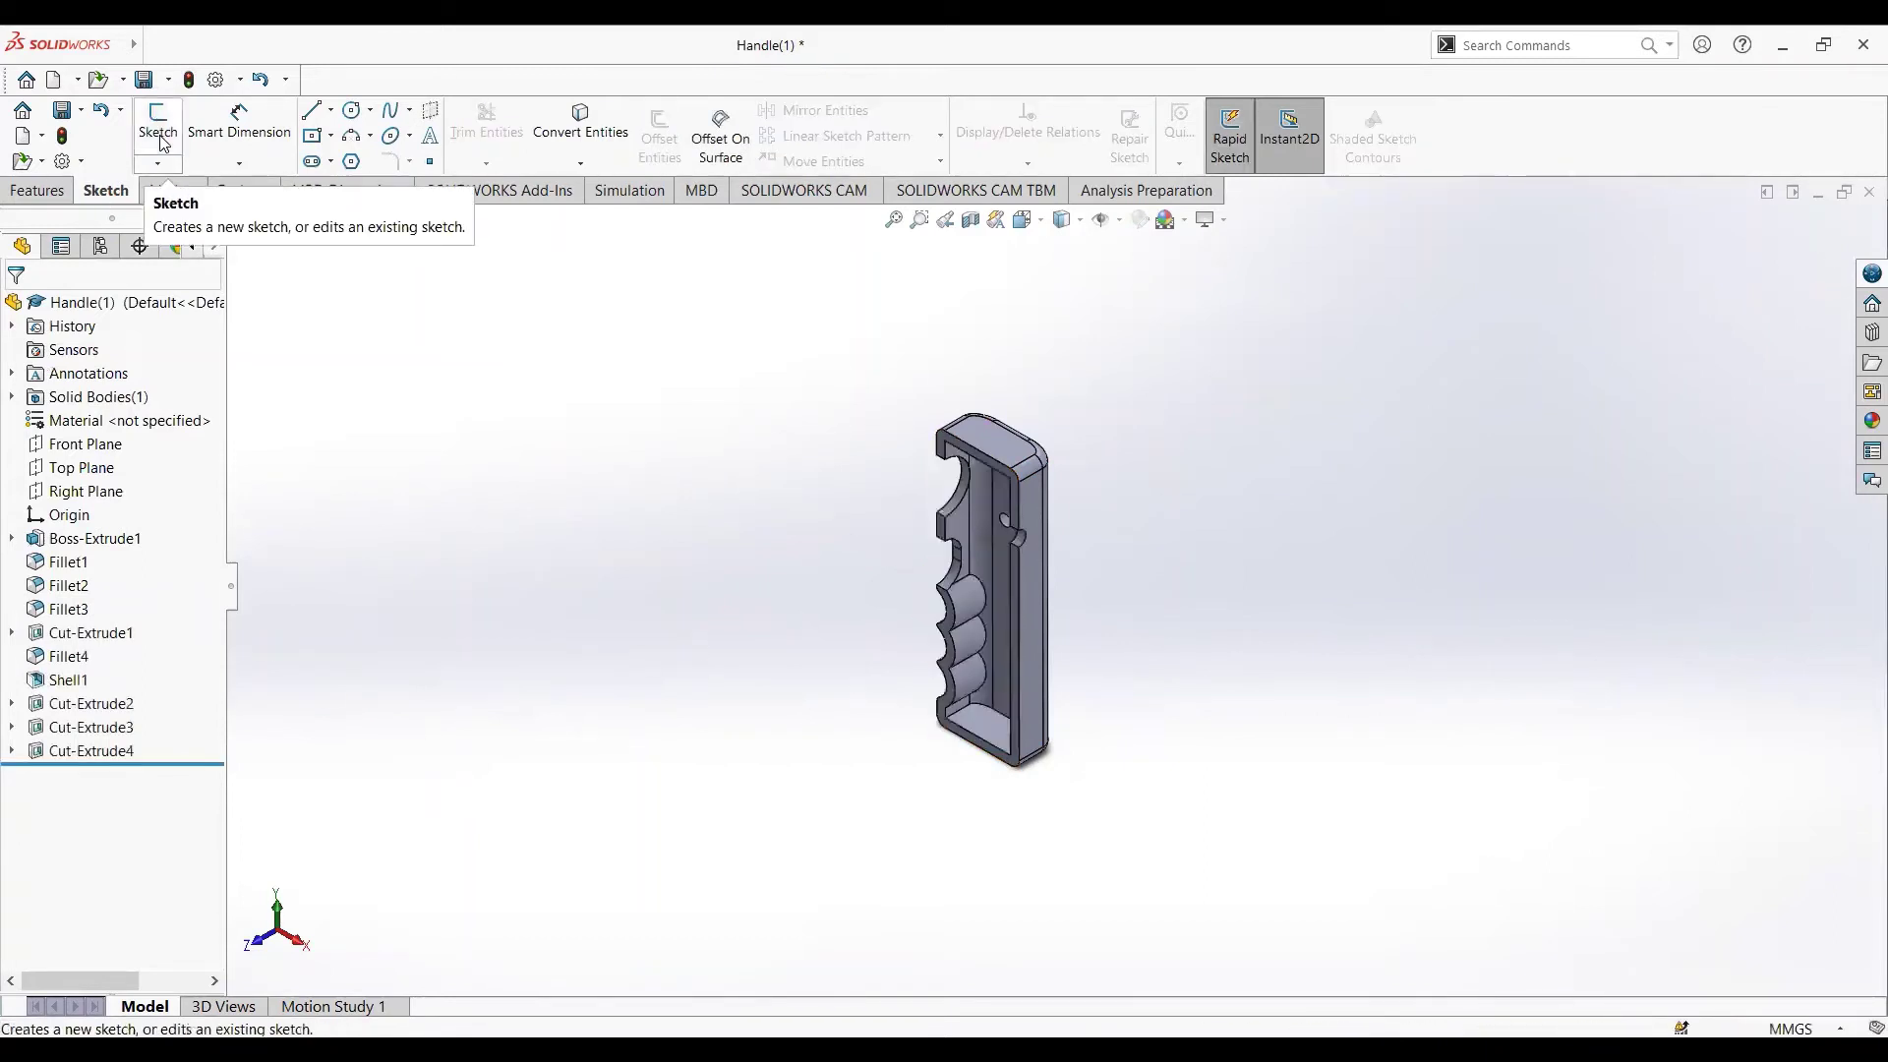
{"action": "left_click", "coordinate": [110, 635]}
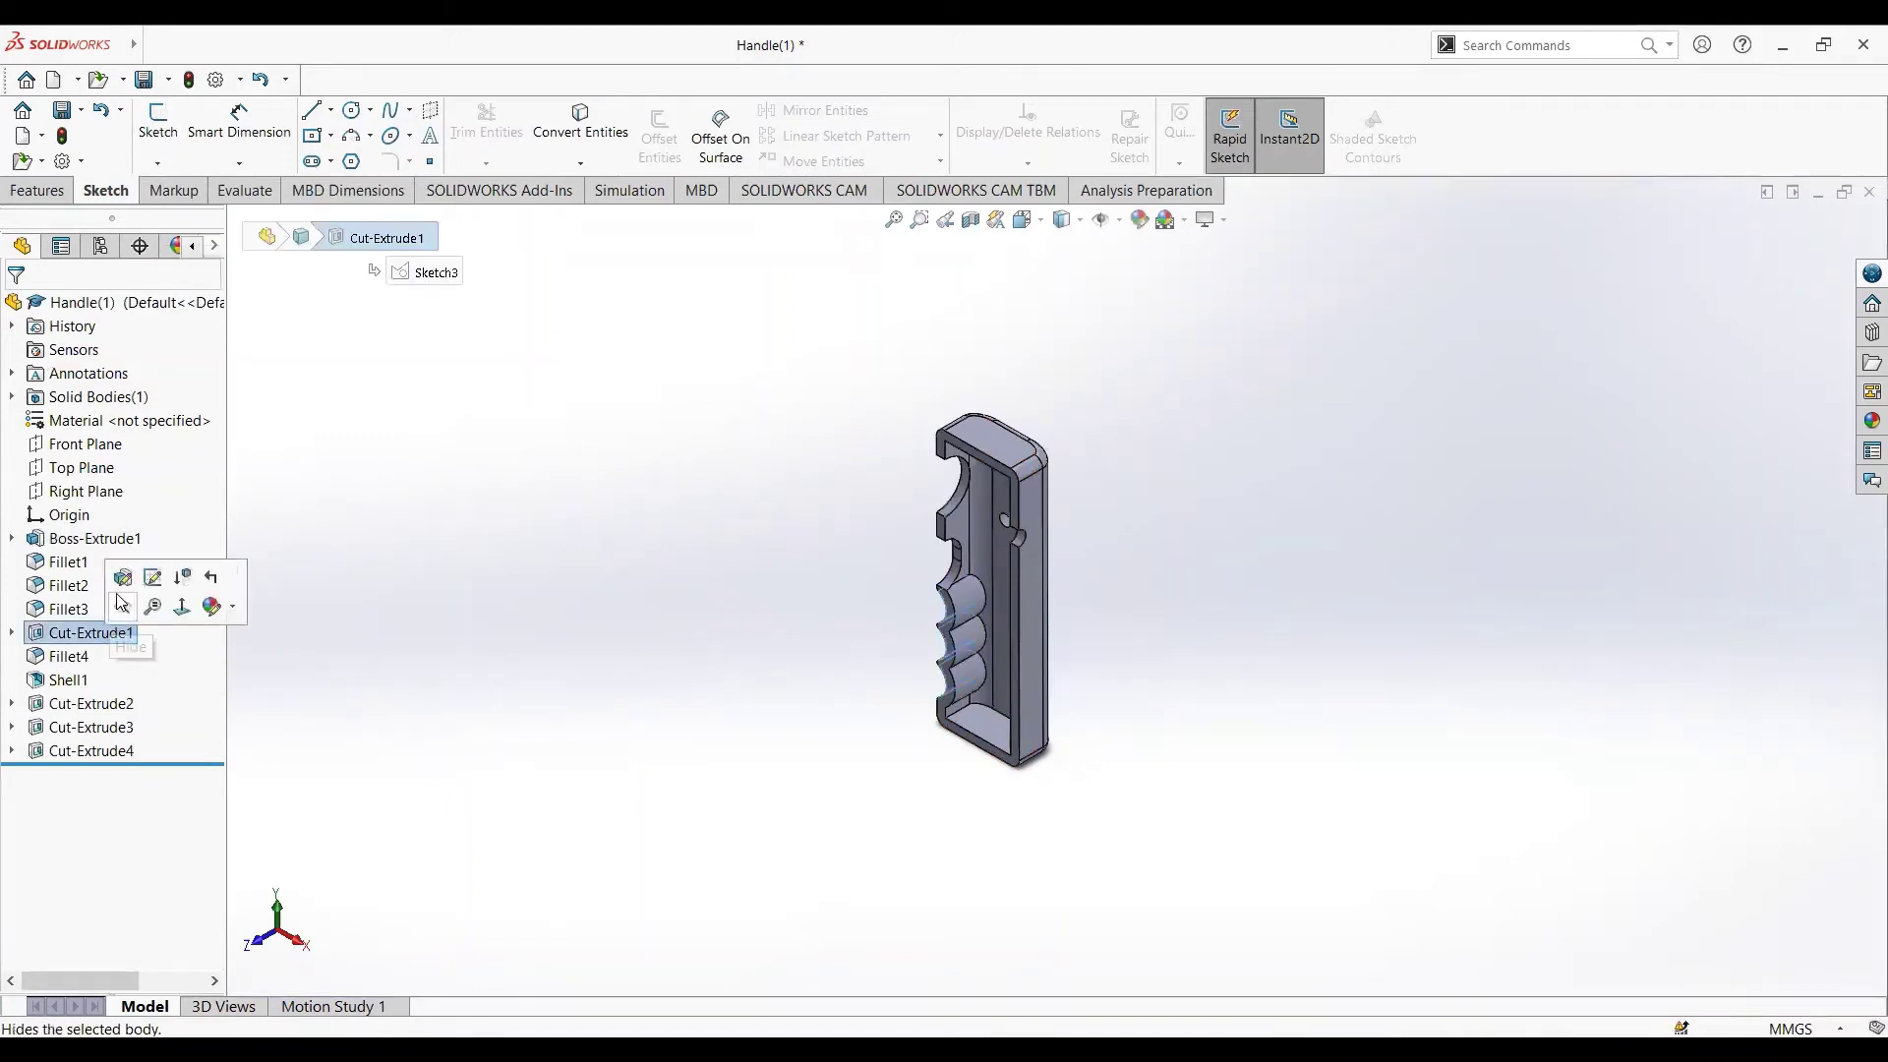
{"action": "left_click", "coordinate": [126, 582]}
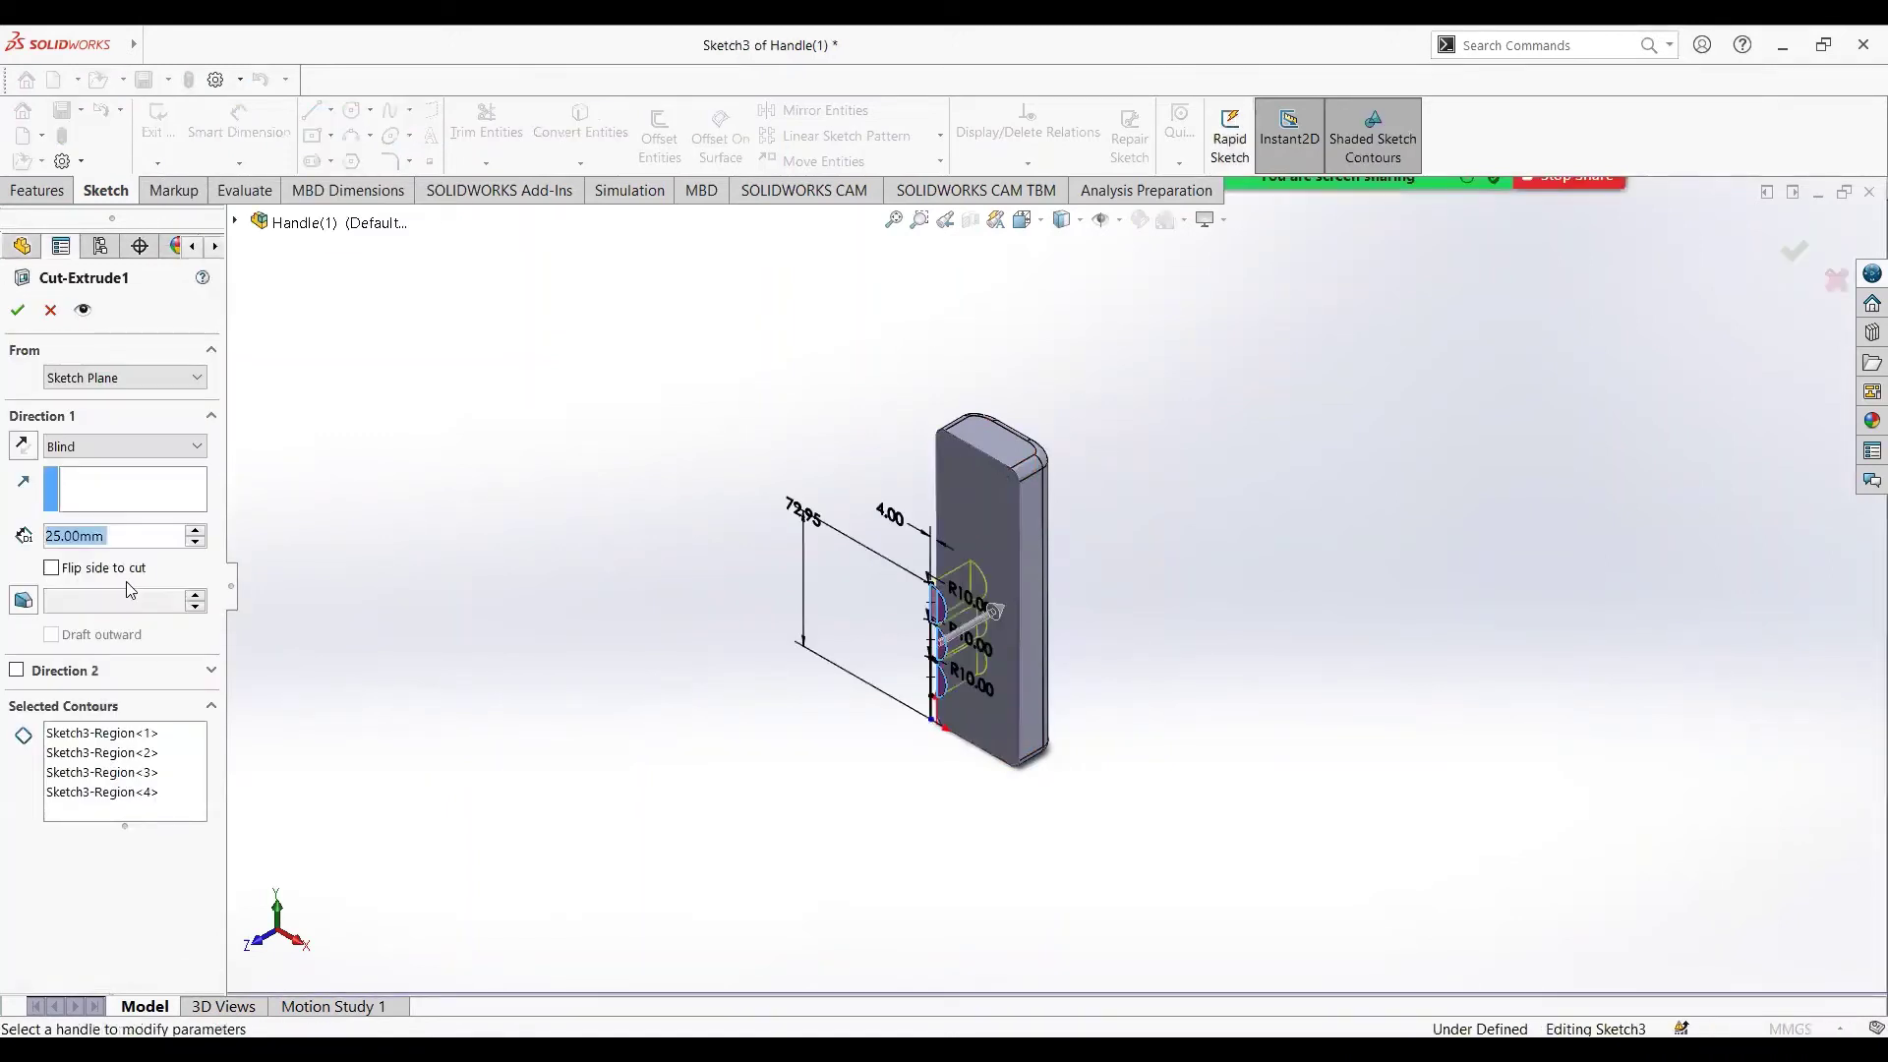
{"action": "left_click", "coordinate": [17, 312]}
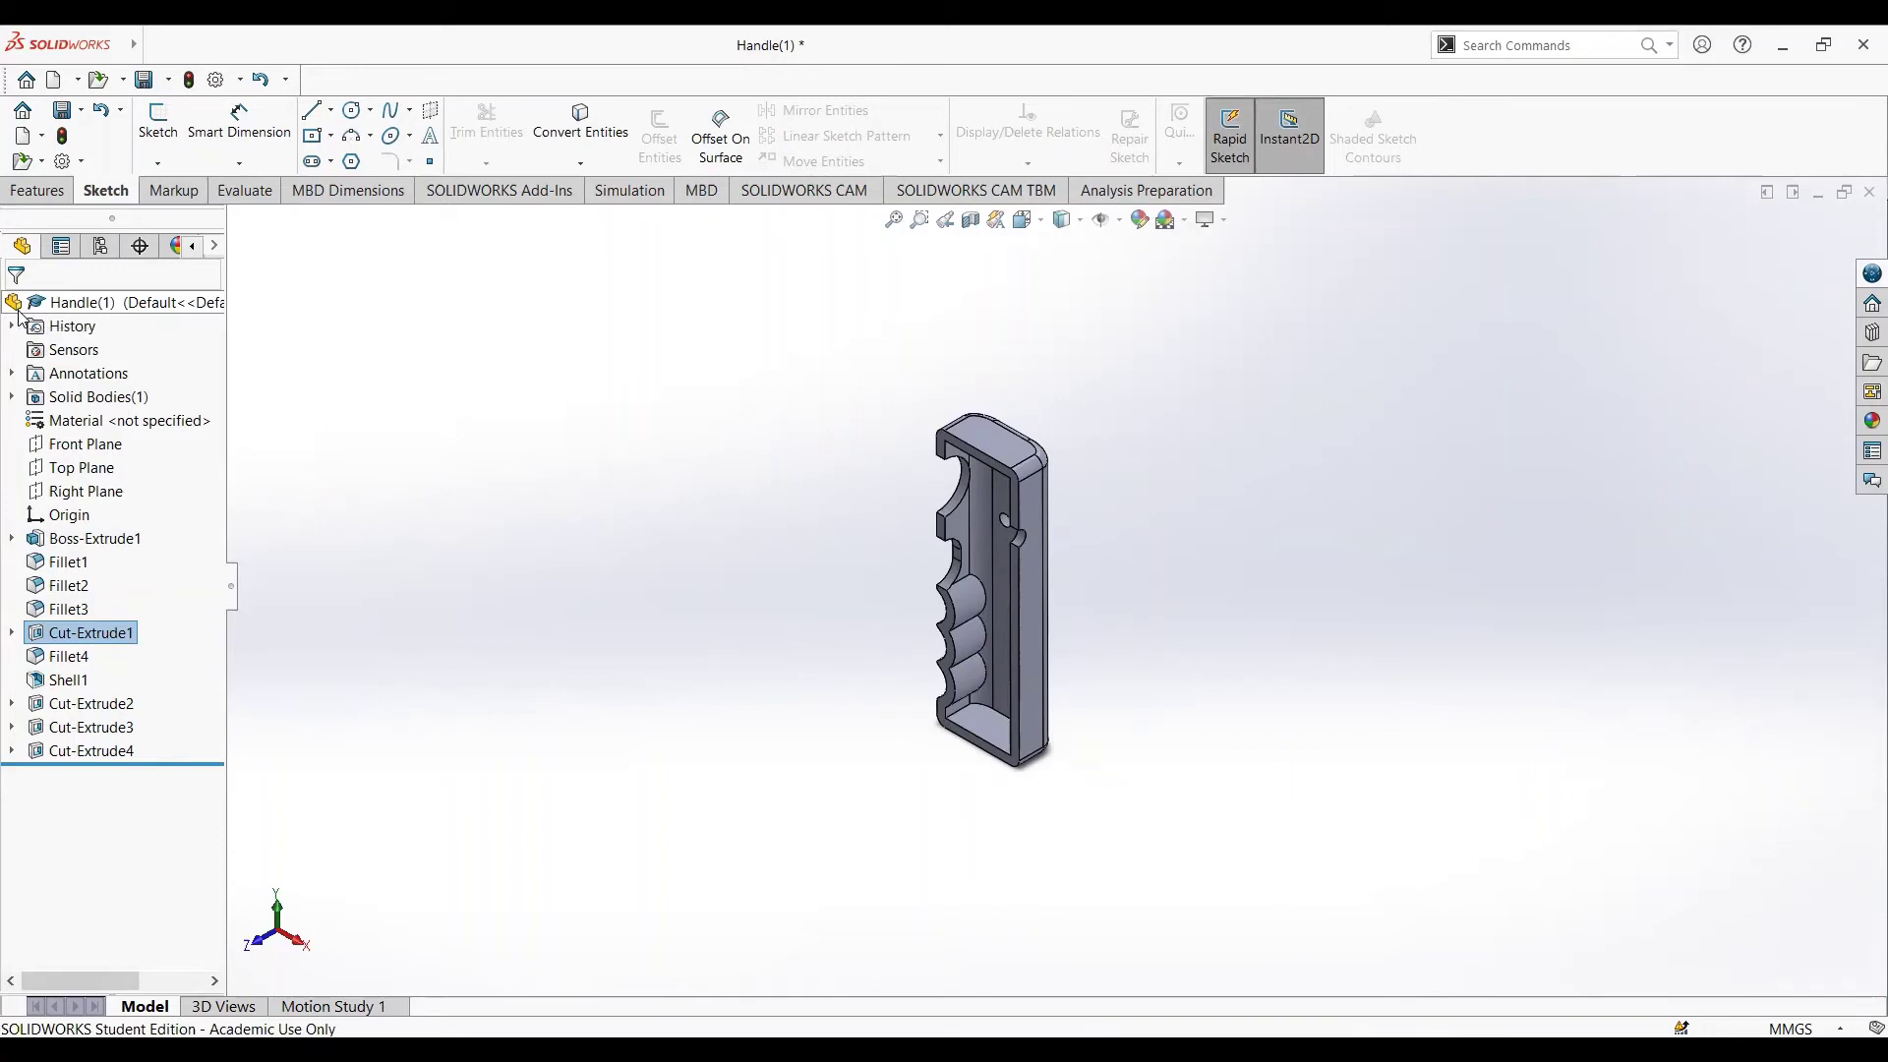
- Review the edge and radius settings of Fillet4 on the handle's finger grooves, and close it without changes
{"action": "left_click", "coordinate": [70, 661]}
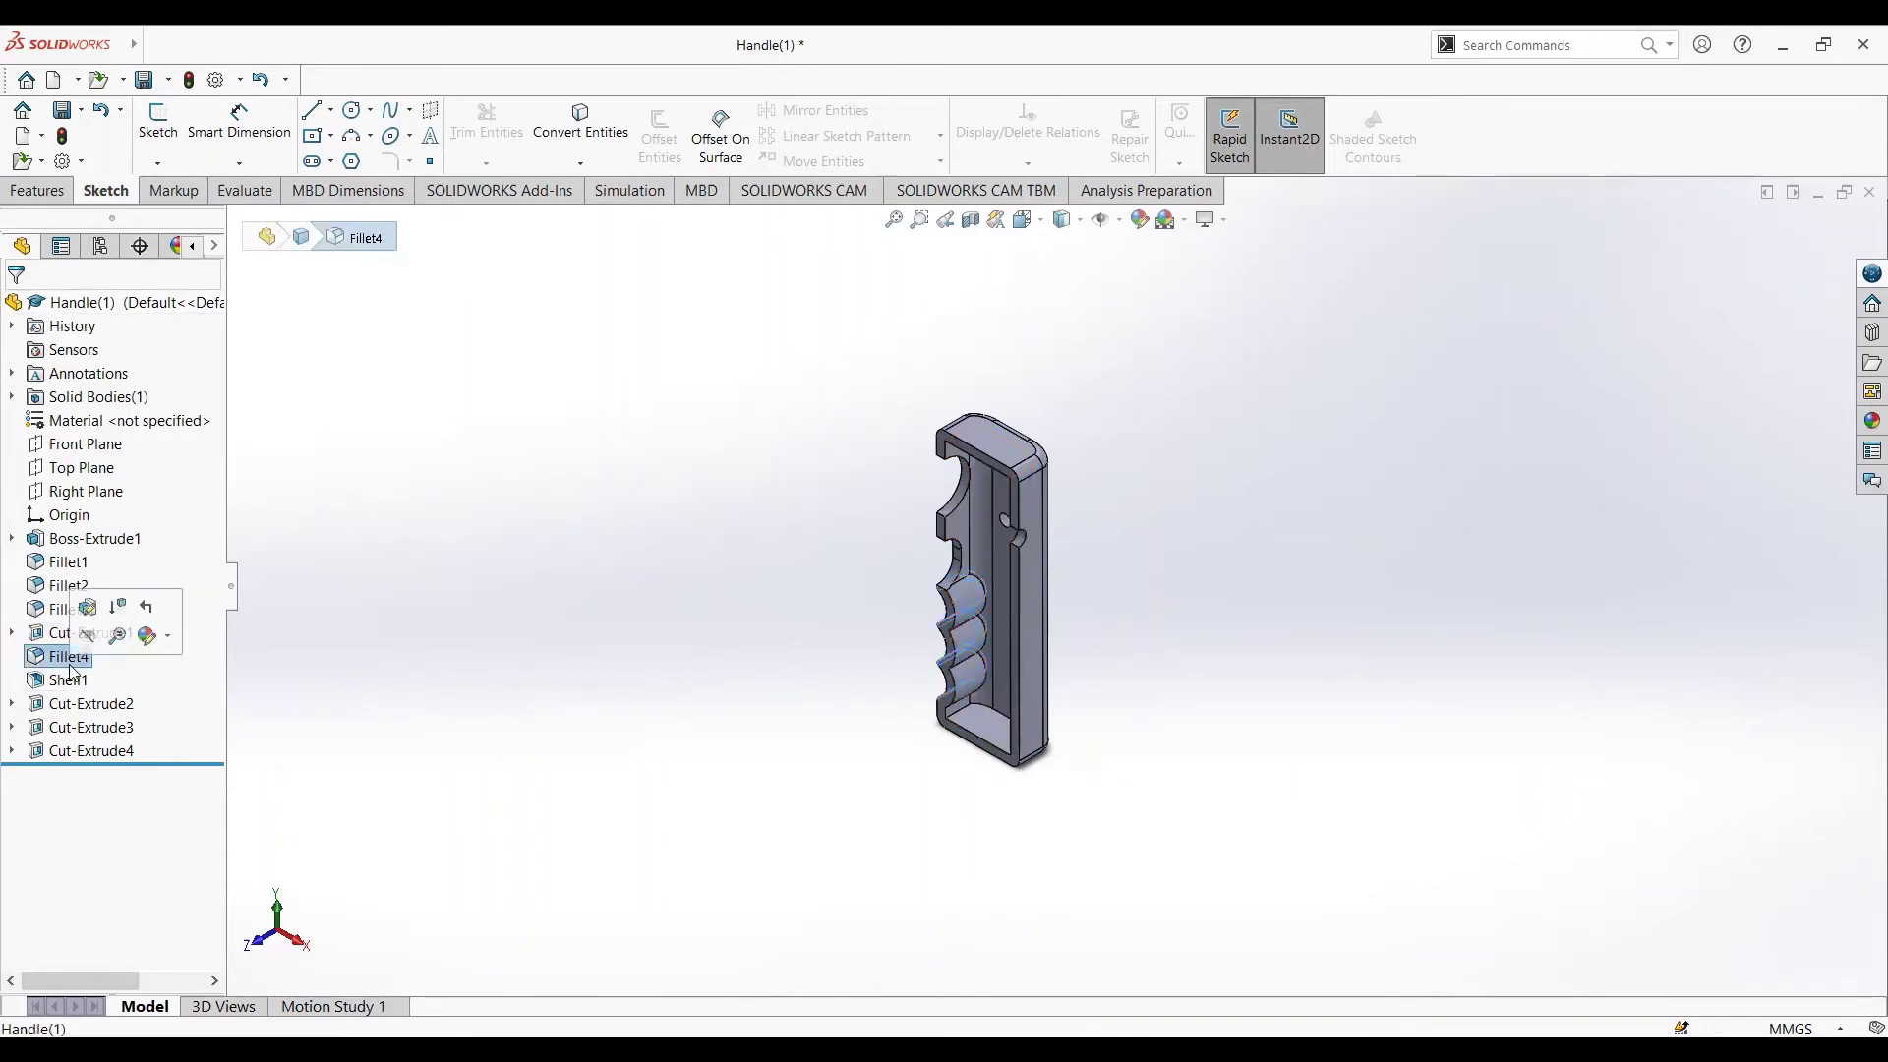
{"action": "left_click", "coordinate": [88, 607]}
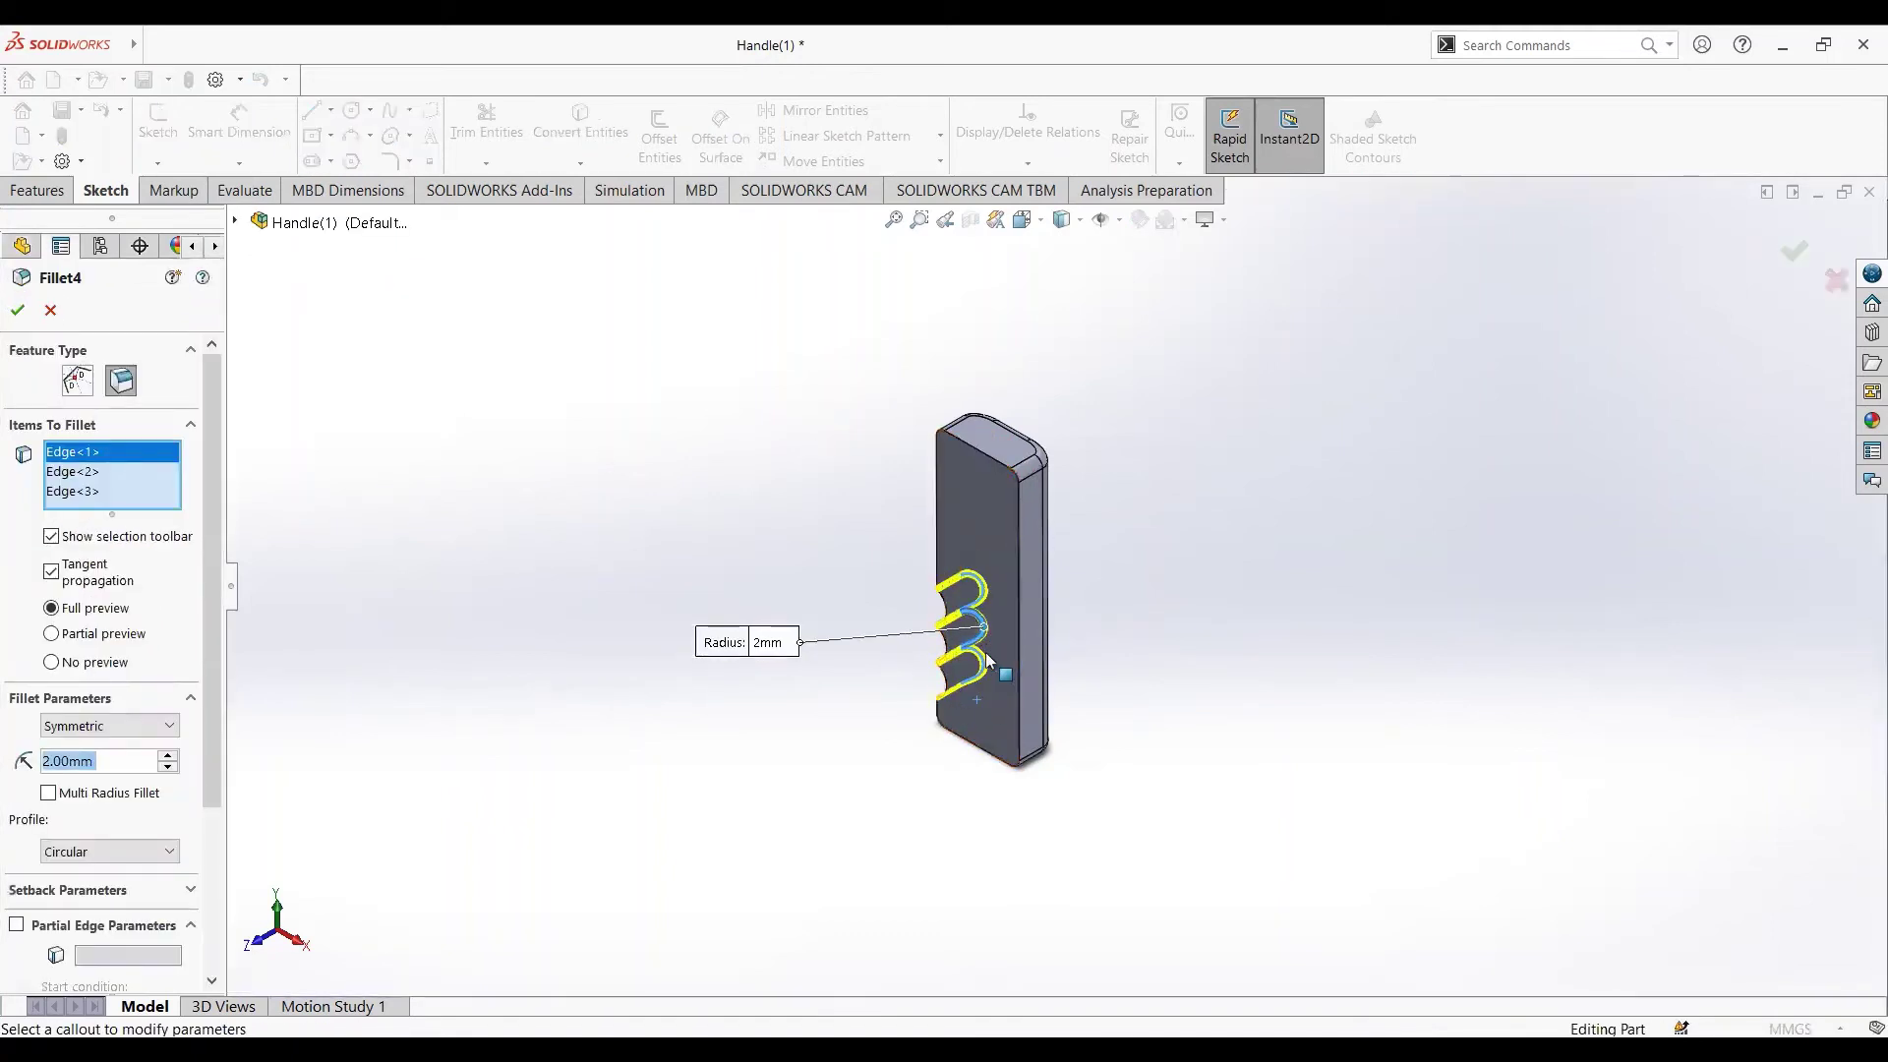
{"action": "left_click", "coordinate": [17, 310]}
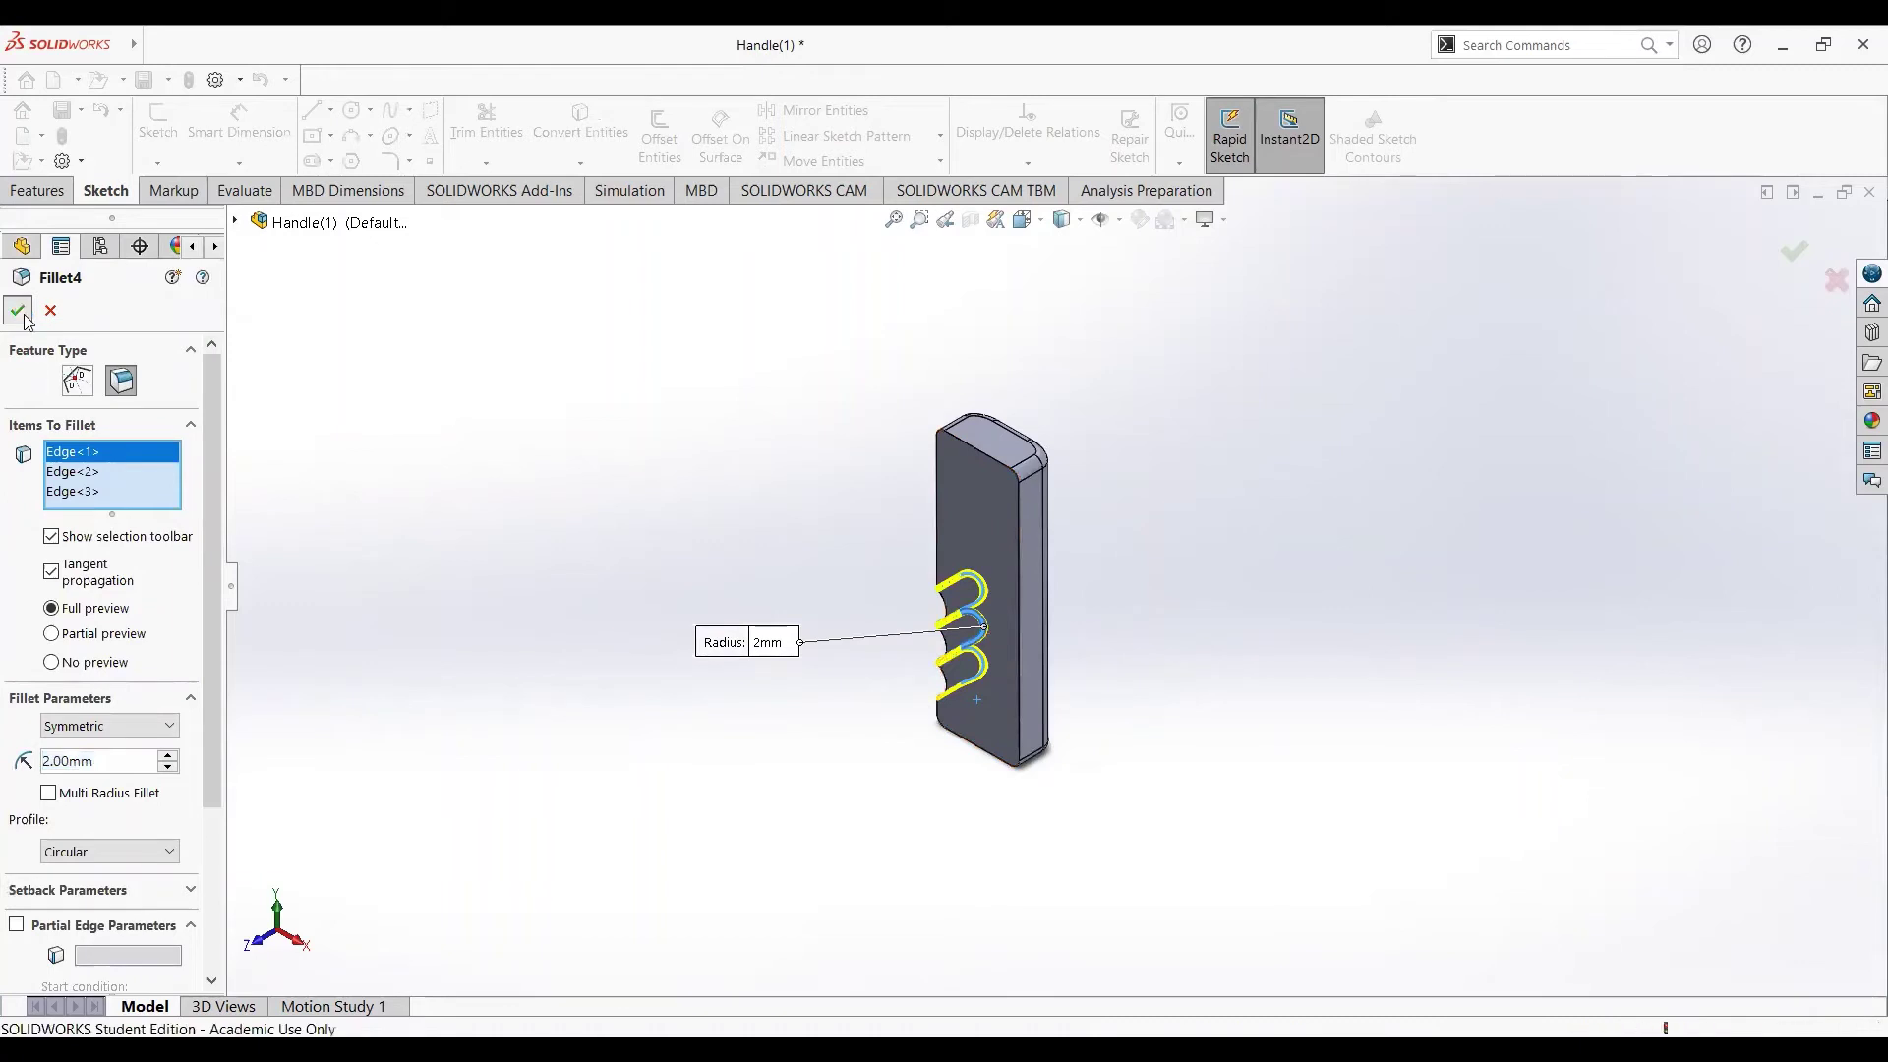
- Review the wall thickness and removed face of the handle's Shell1, and close it without changes
{"action": "left_click", "coordinate": [68, 679]}
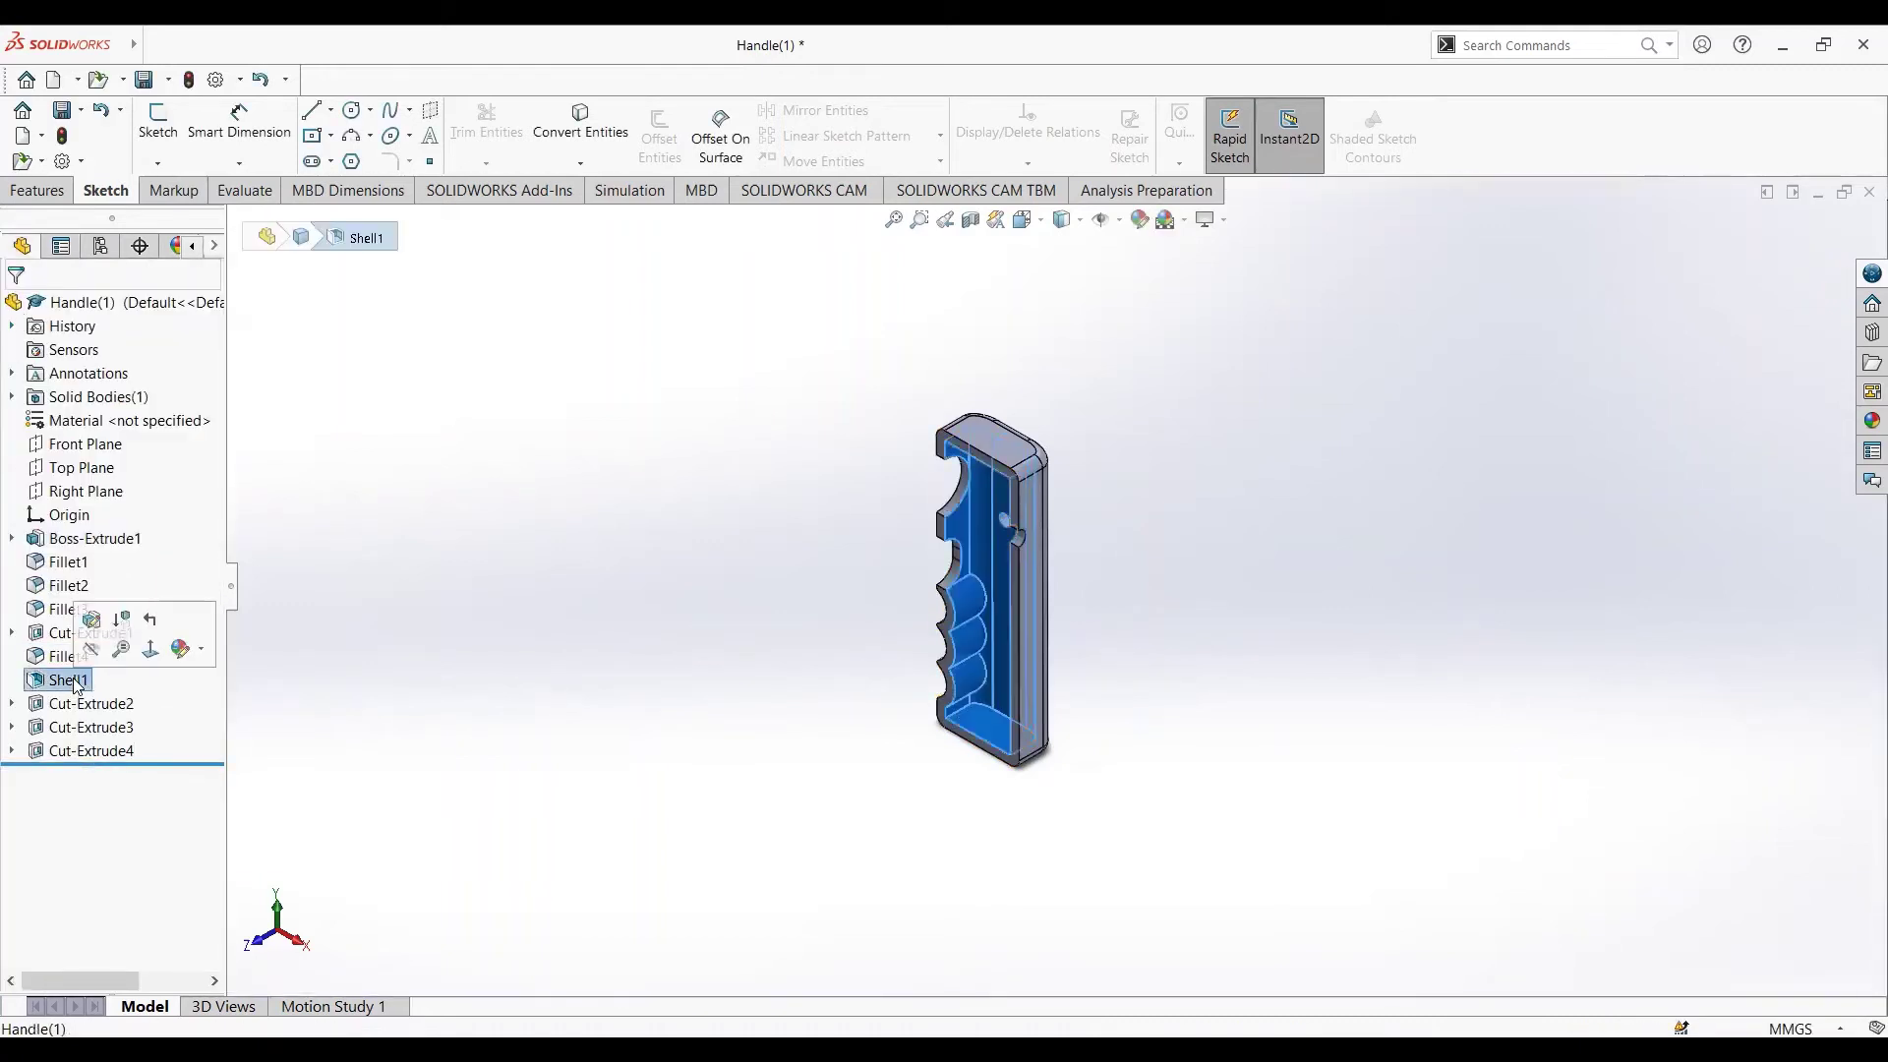
{"action": "left_click", "coordinate": [92, 621]}
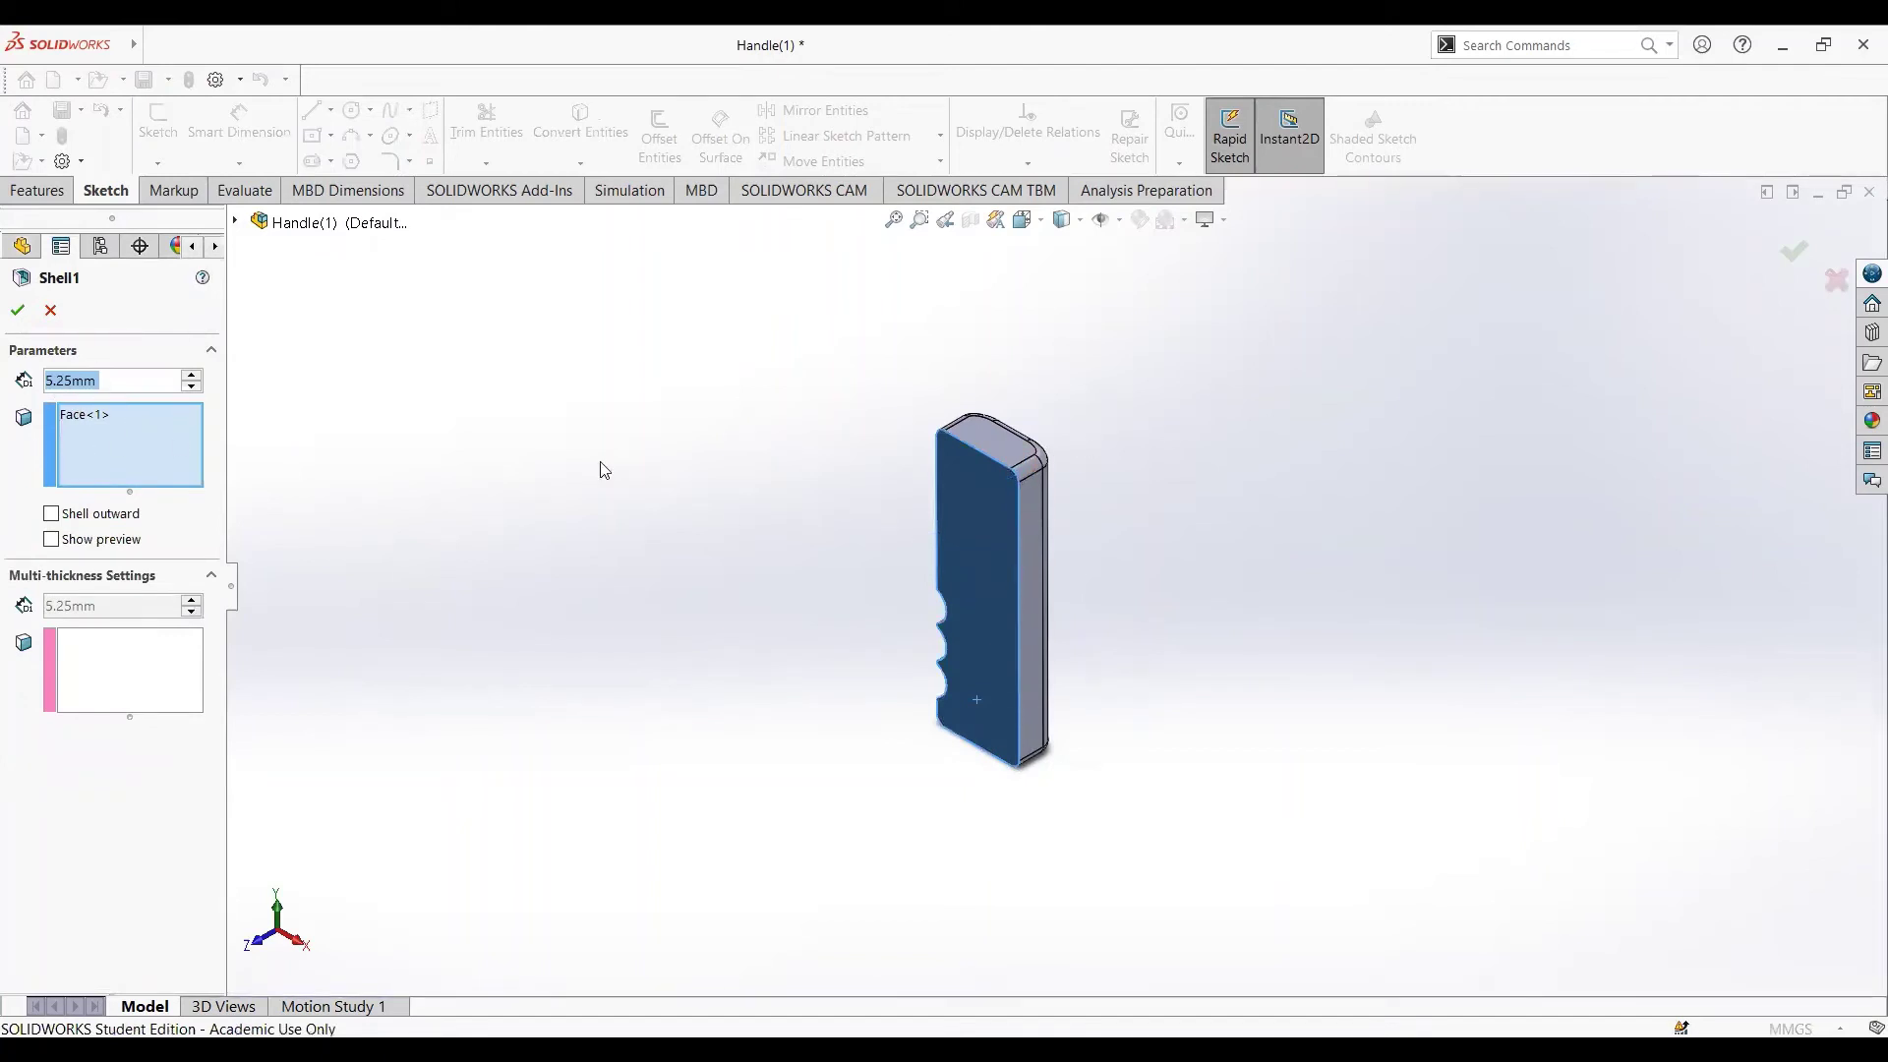
{"action": "left_click", "coordinate": [21, 312]}
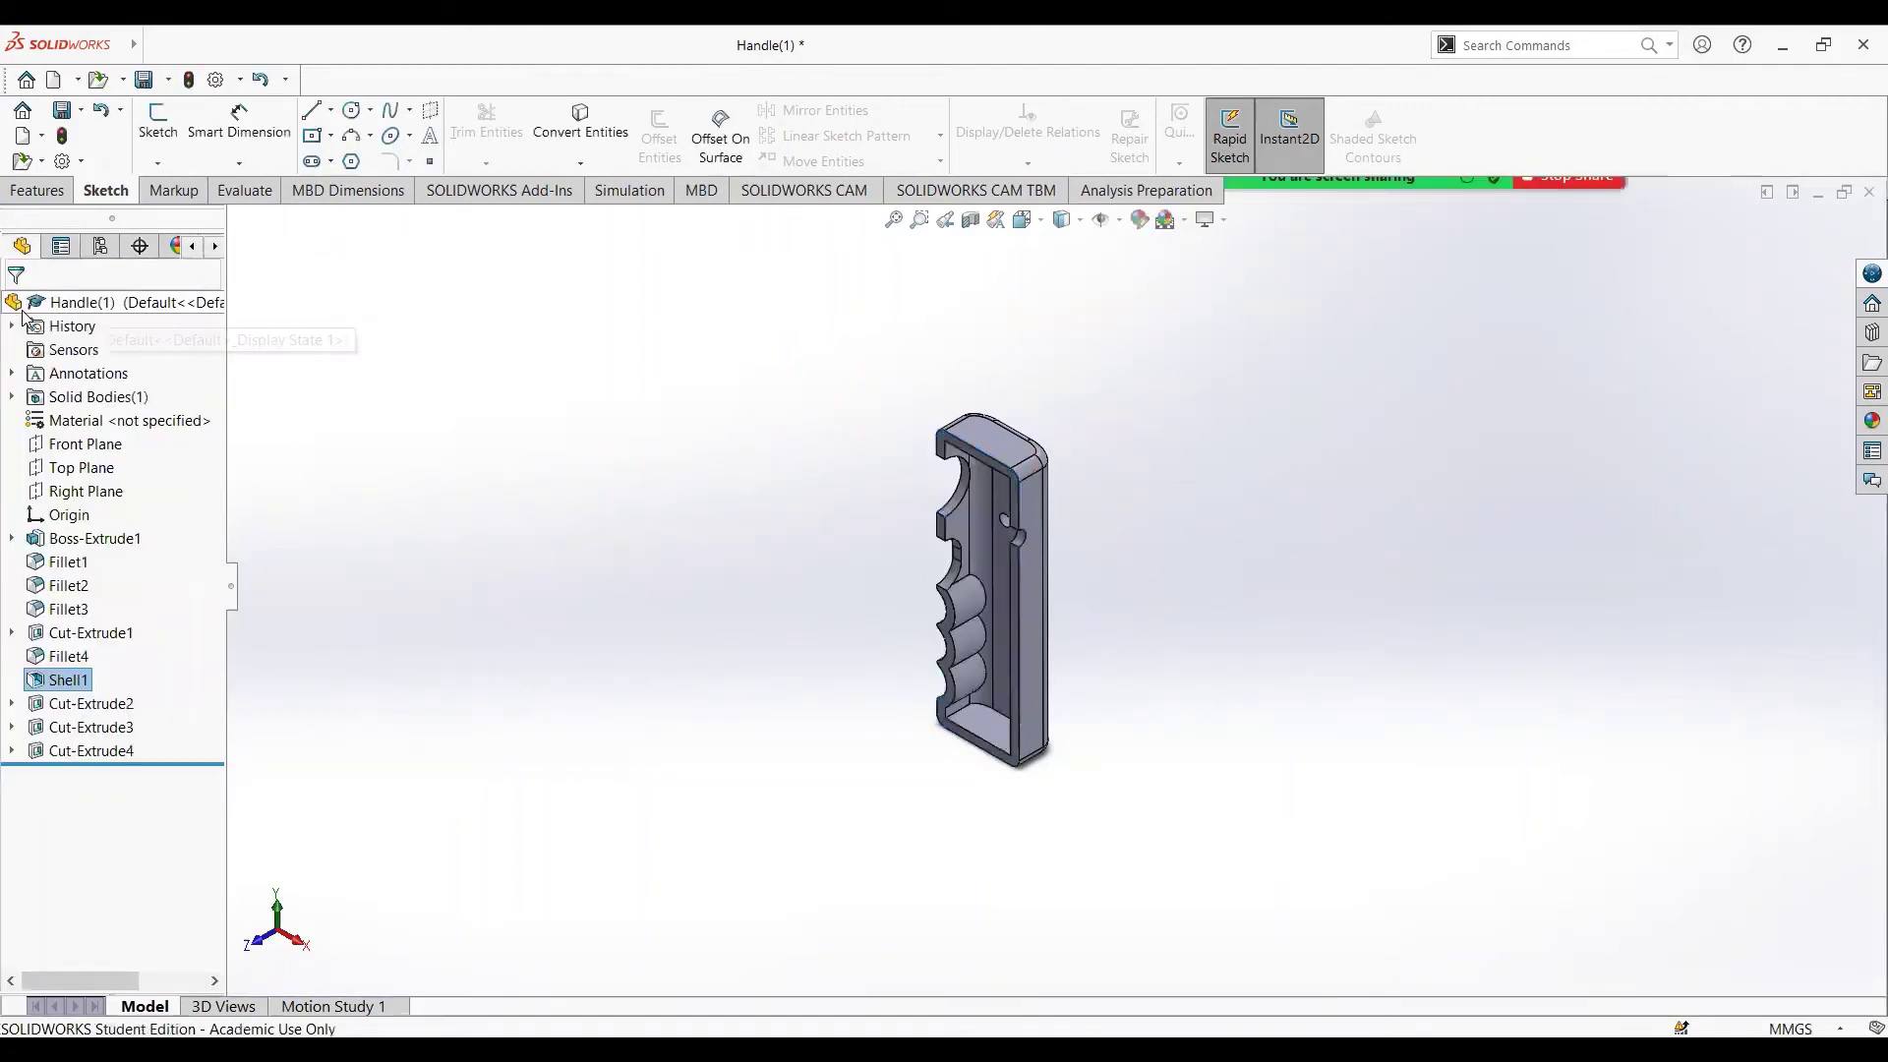
- Review the arc sketch of the handle's Cut-Extrude2, close it without changes, and highlight the cut edges on the model
{"action": "left_click", "coordinate": [95, 704]}
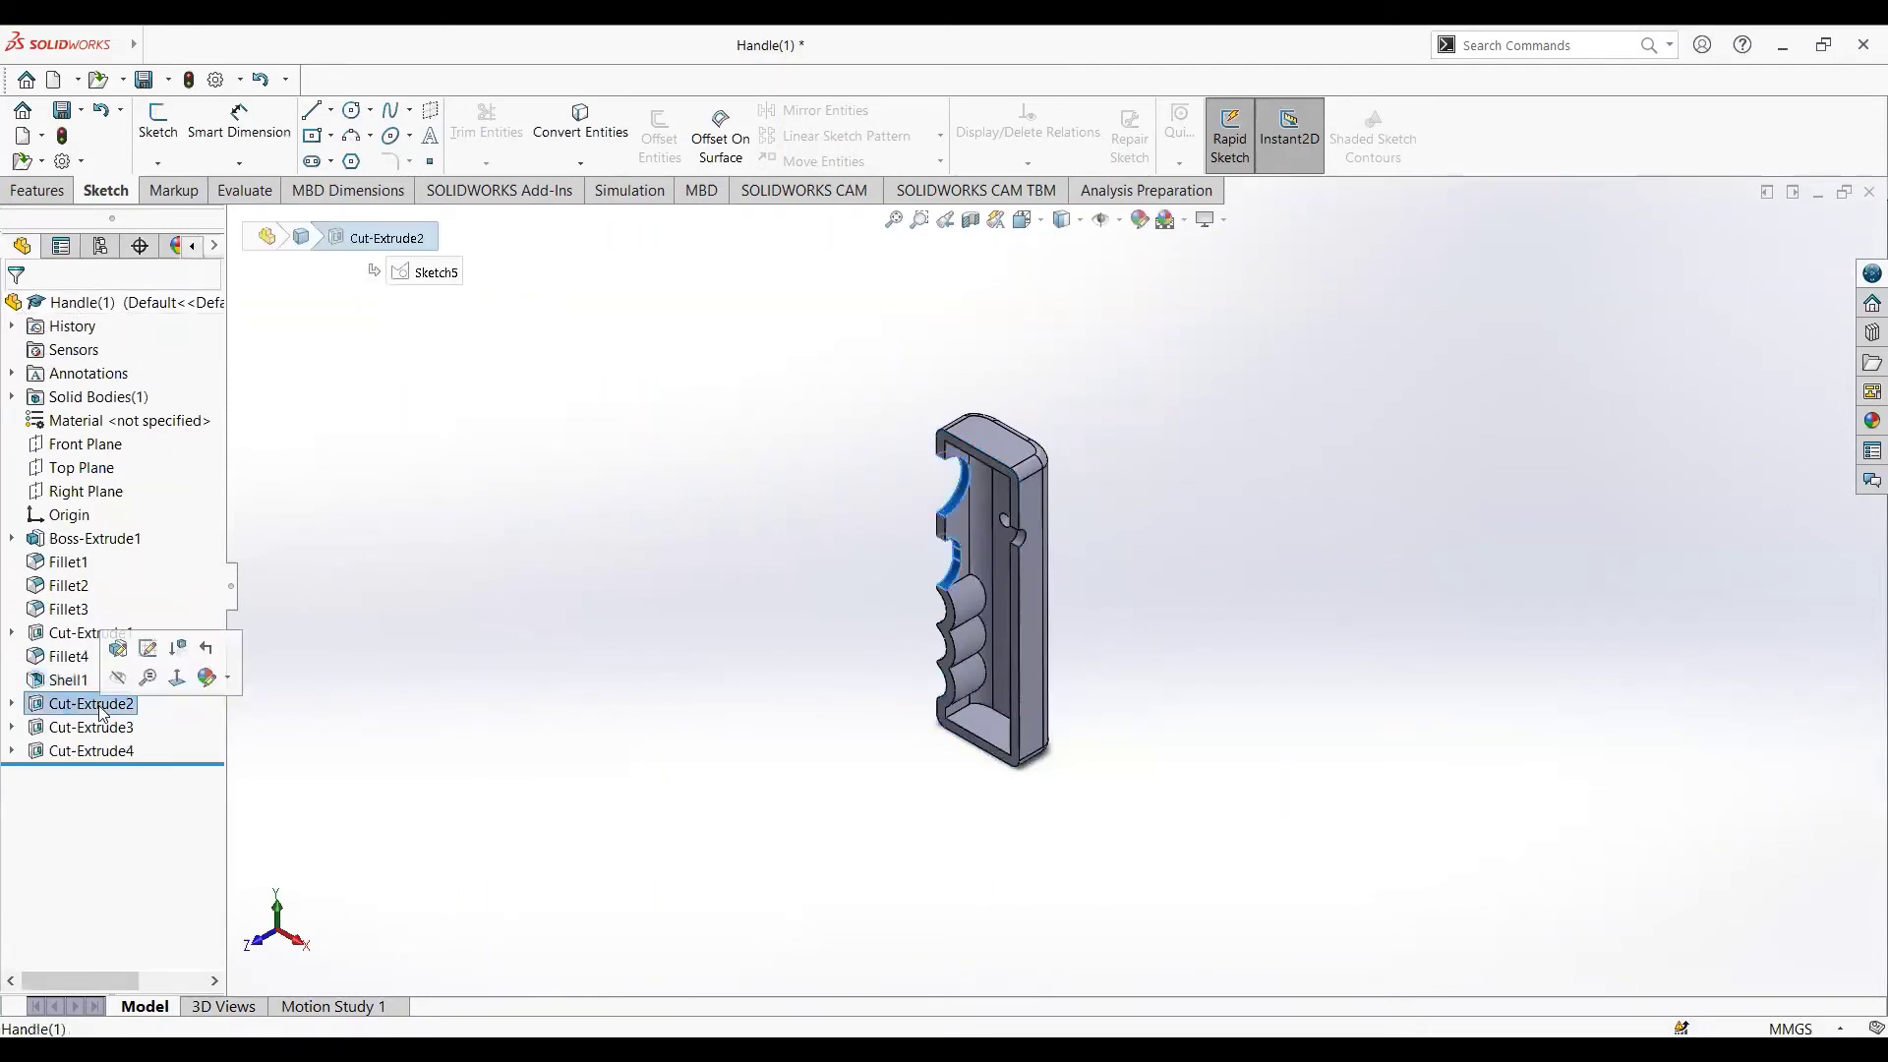
{"action": "left_click", "coordinate": [150, 651]}
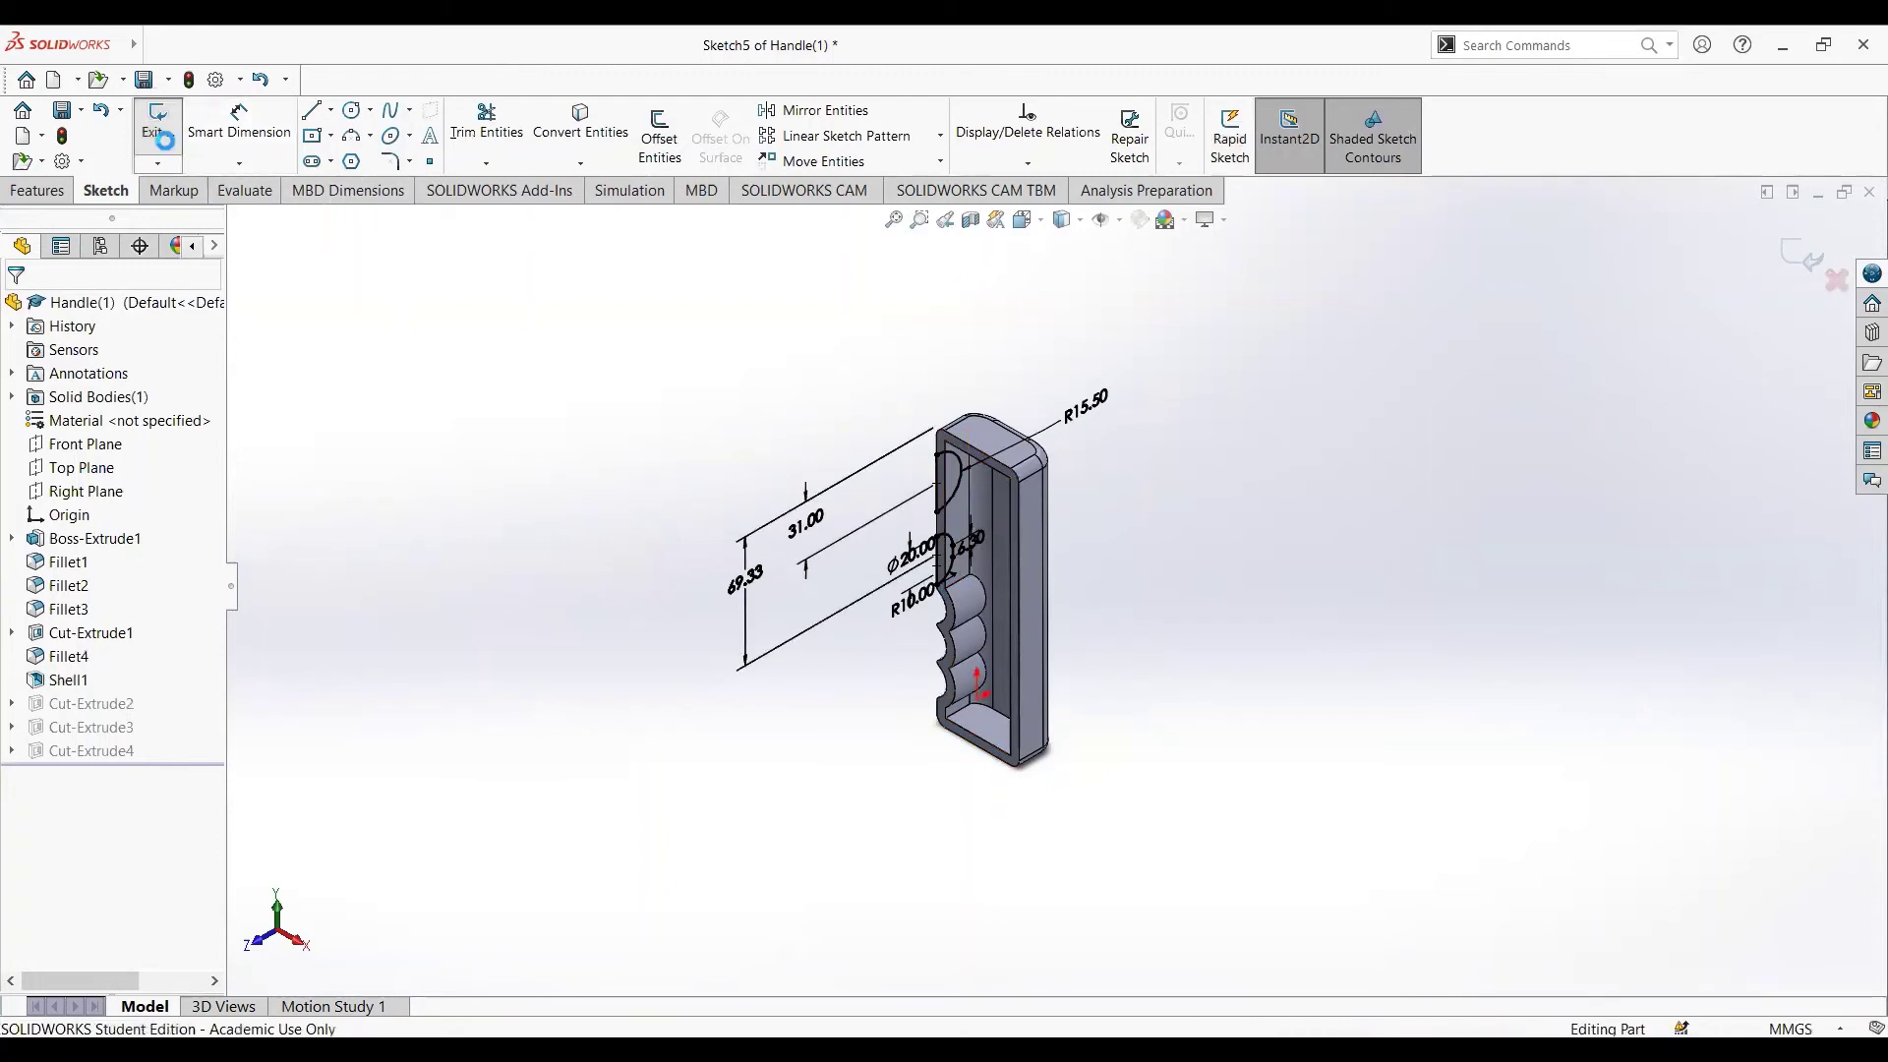
{"action": "left_click", "coordinate": [167, 147]}
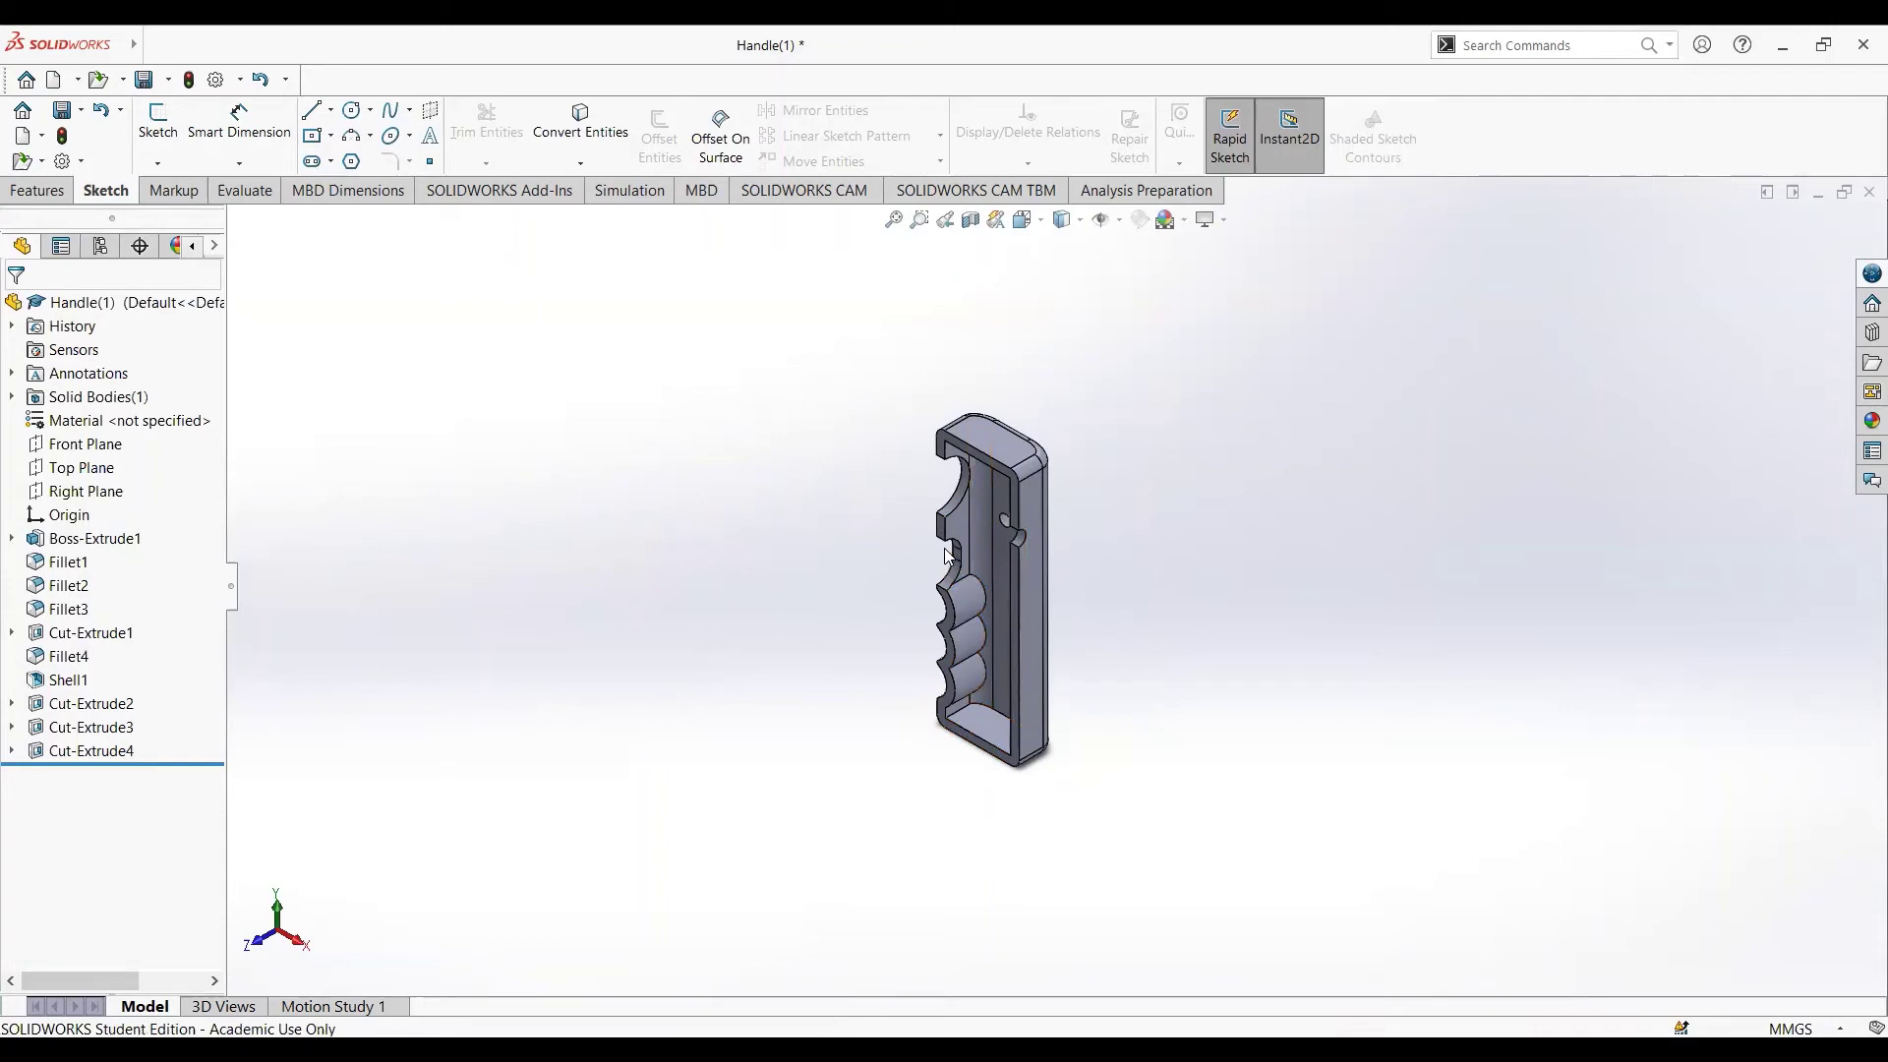
{"action": "left_click", "coordinate": [86, 705]}
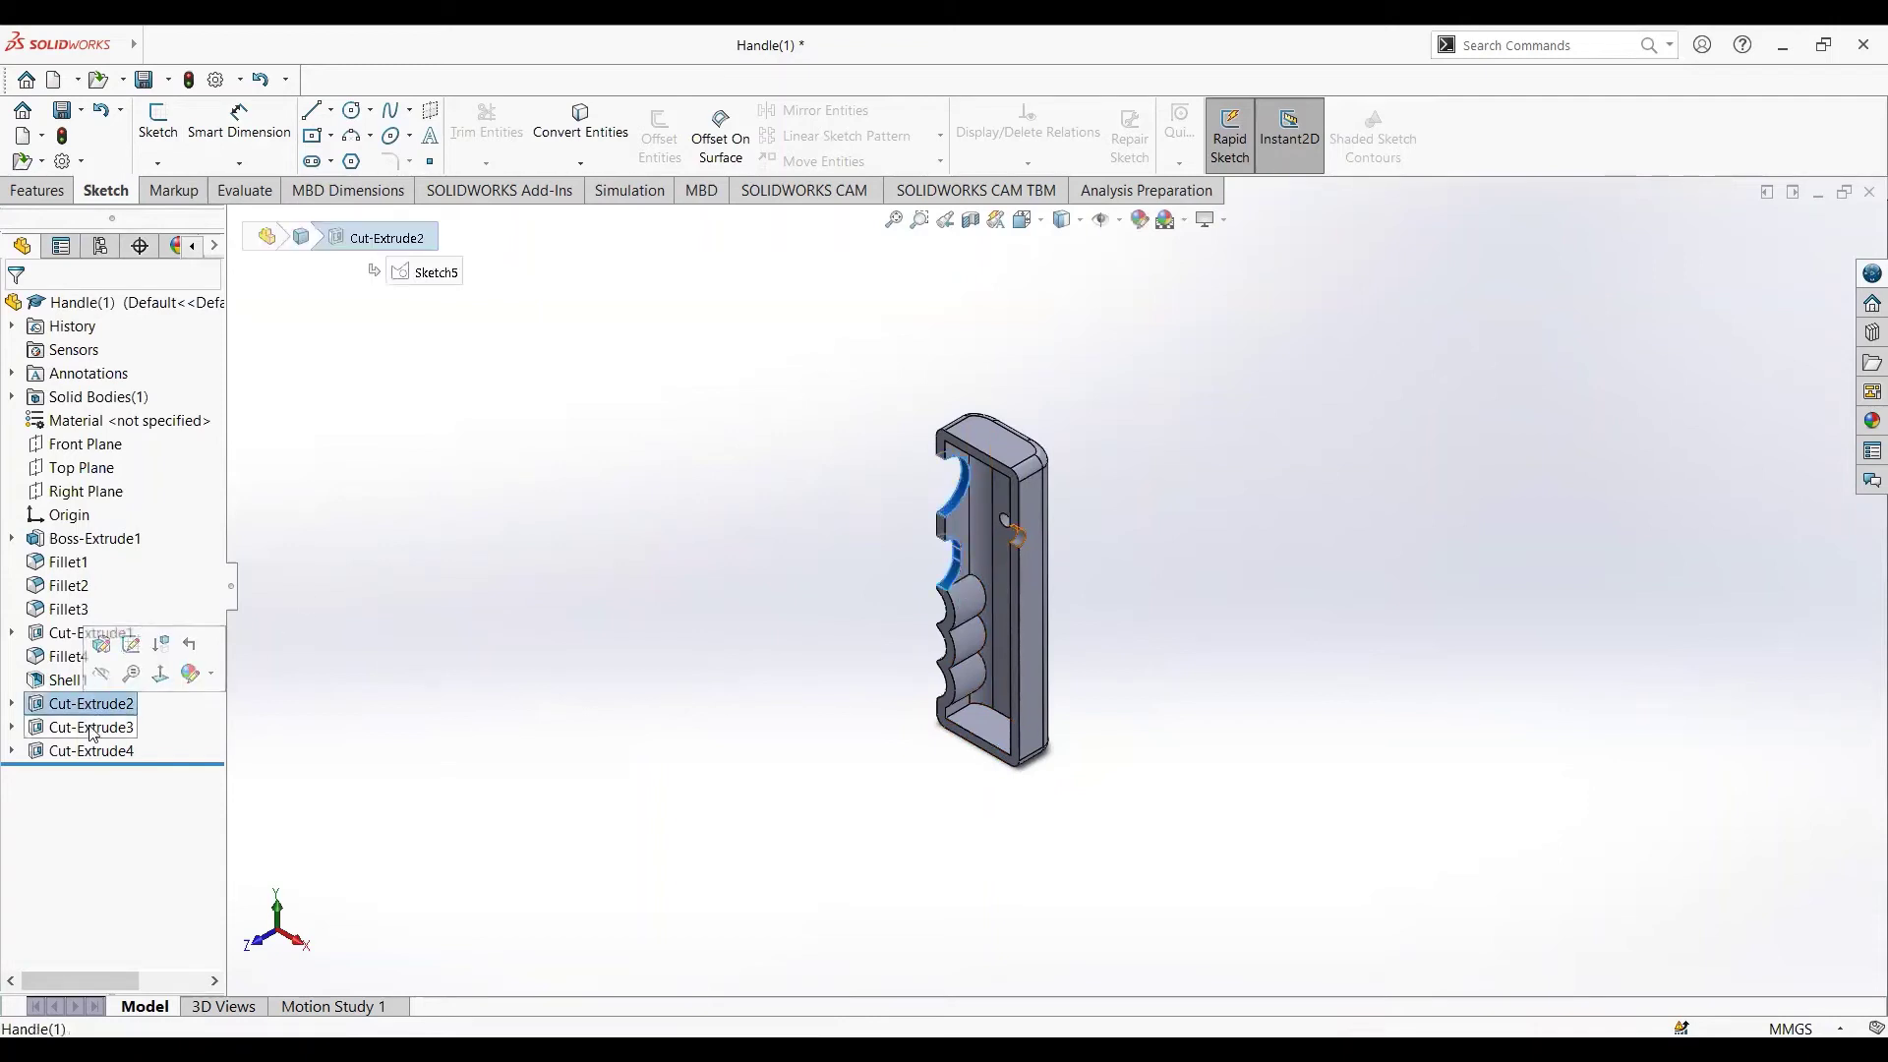
- Review the circle sketch and blind cut settings of the handle's Cut-Extrude3, and close both without changes
{"action": "left_click", "coordinate": [92, 729]}
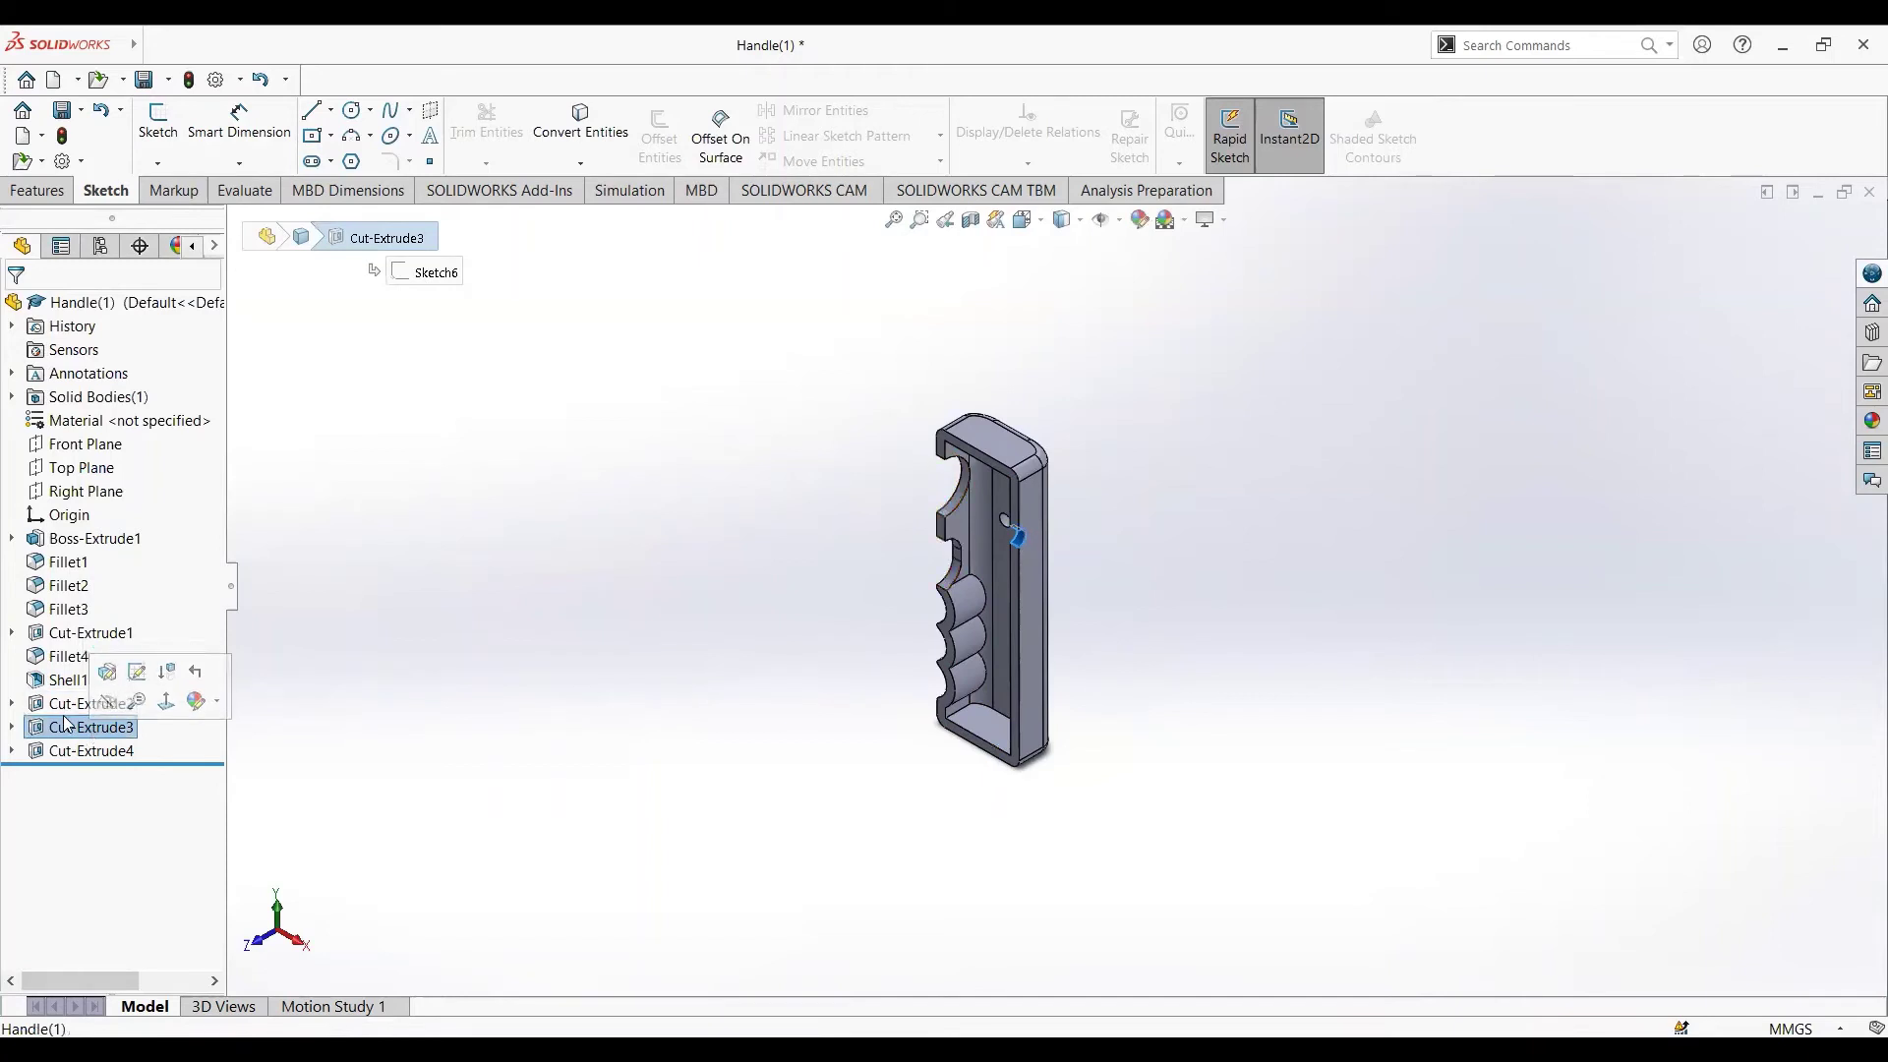
{"action": "left_click", "coordinate": [138, 672]}
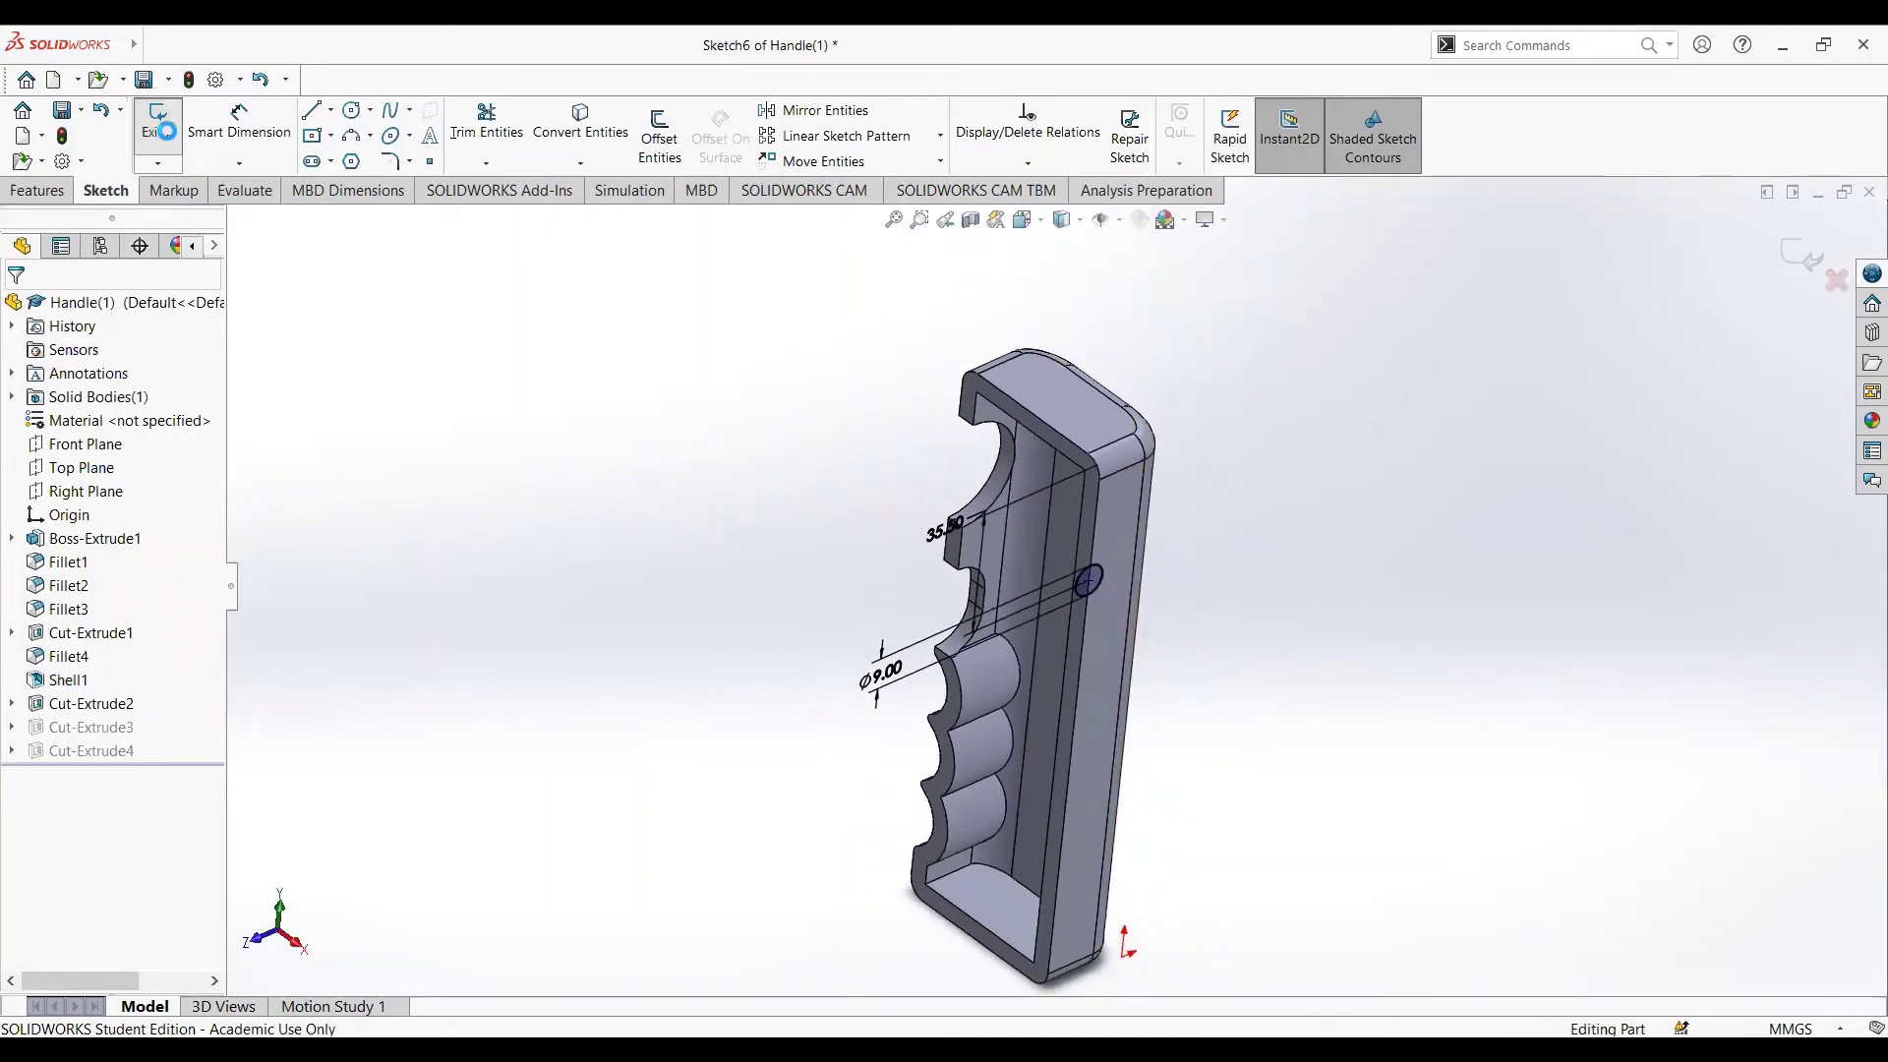
{"action": "left_click", "coordinate": [169, 137]}
{"action": "left_click", "coordinate": [89, 739]}
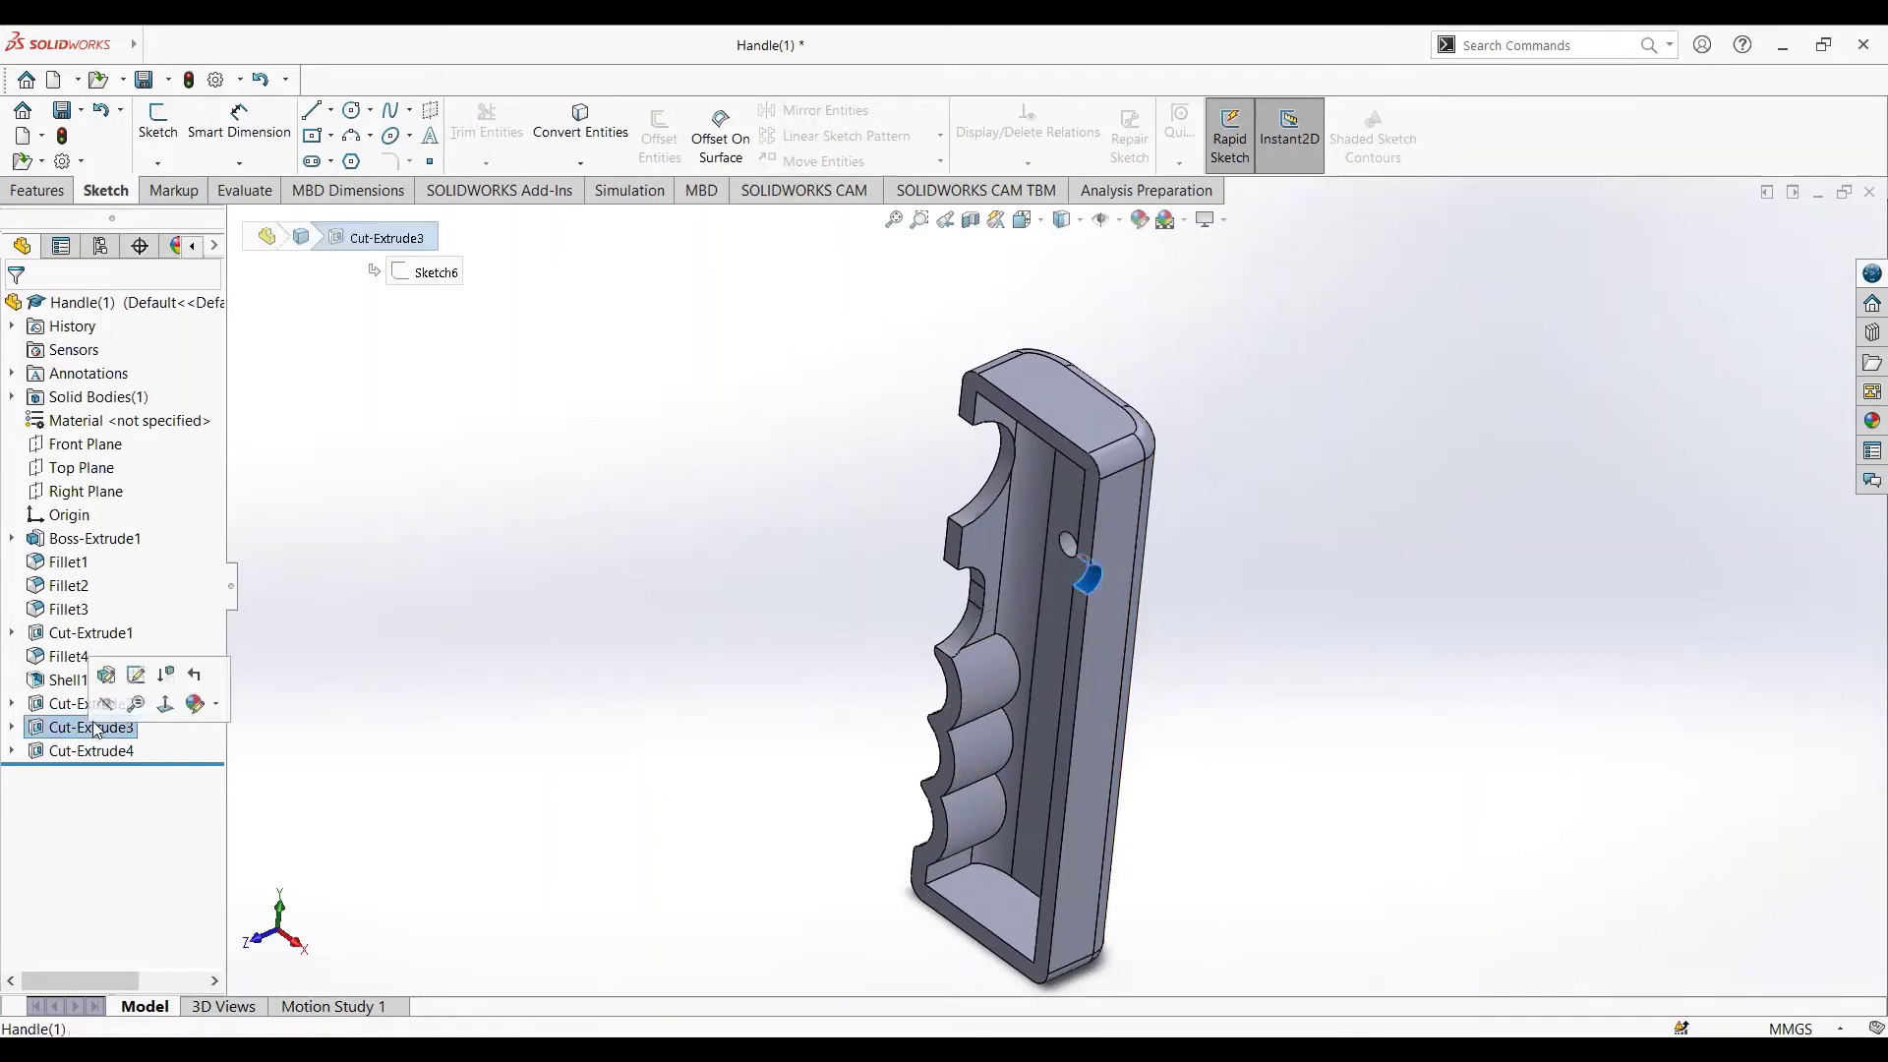
{"action": "left_click", "coordinate": [113, 676]}
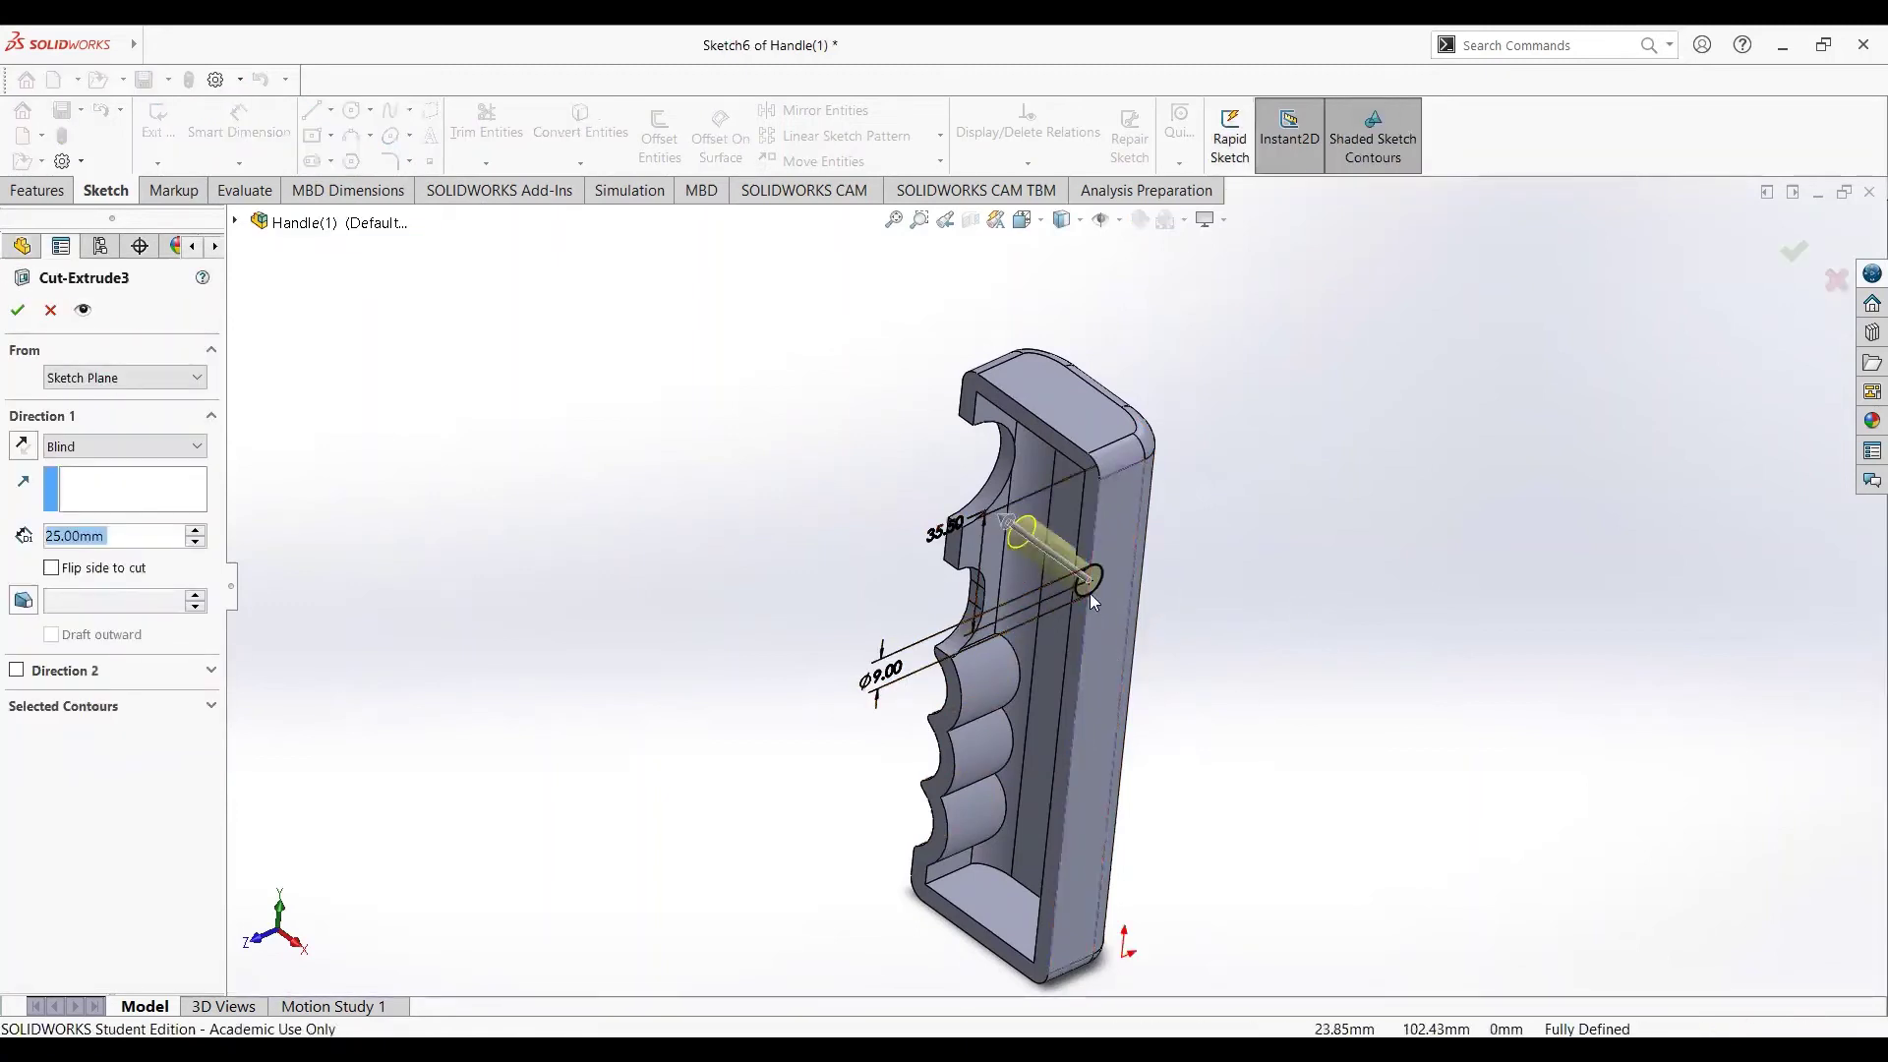
{"action": "left_click", "coordinate": [19, 313]}
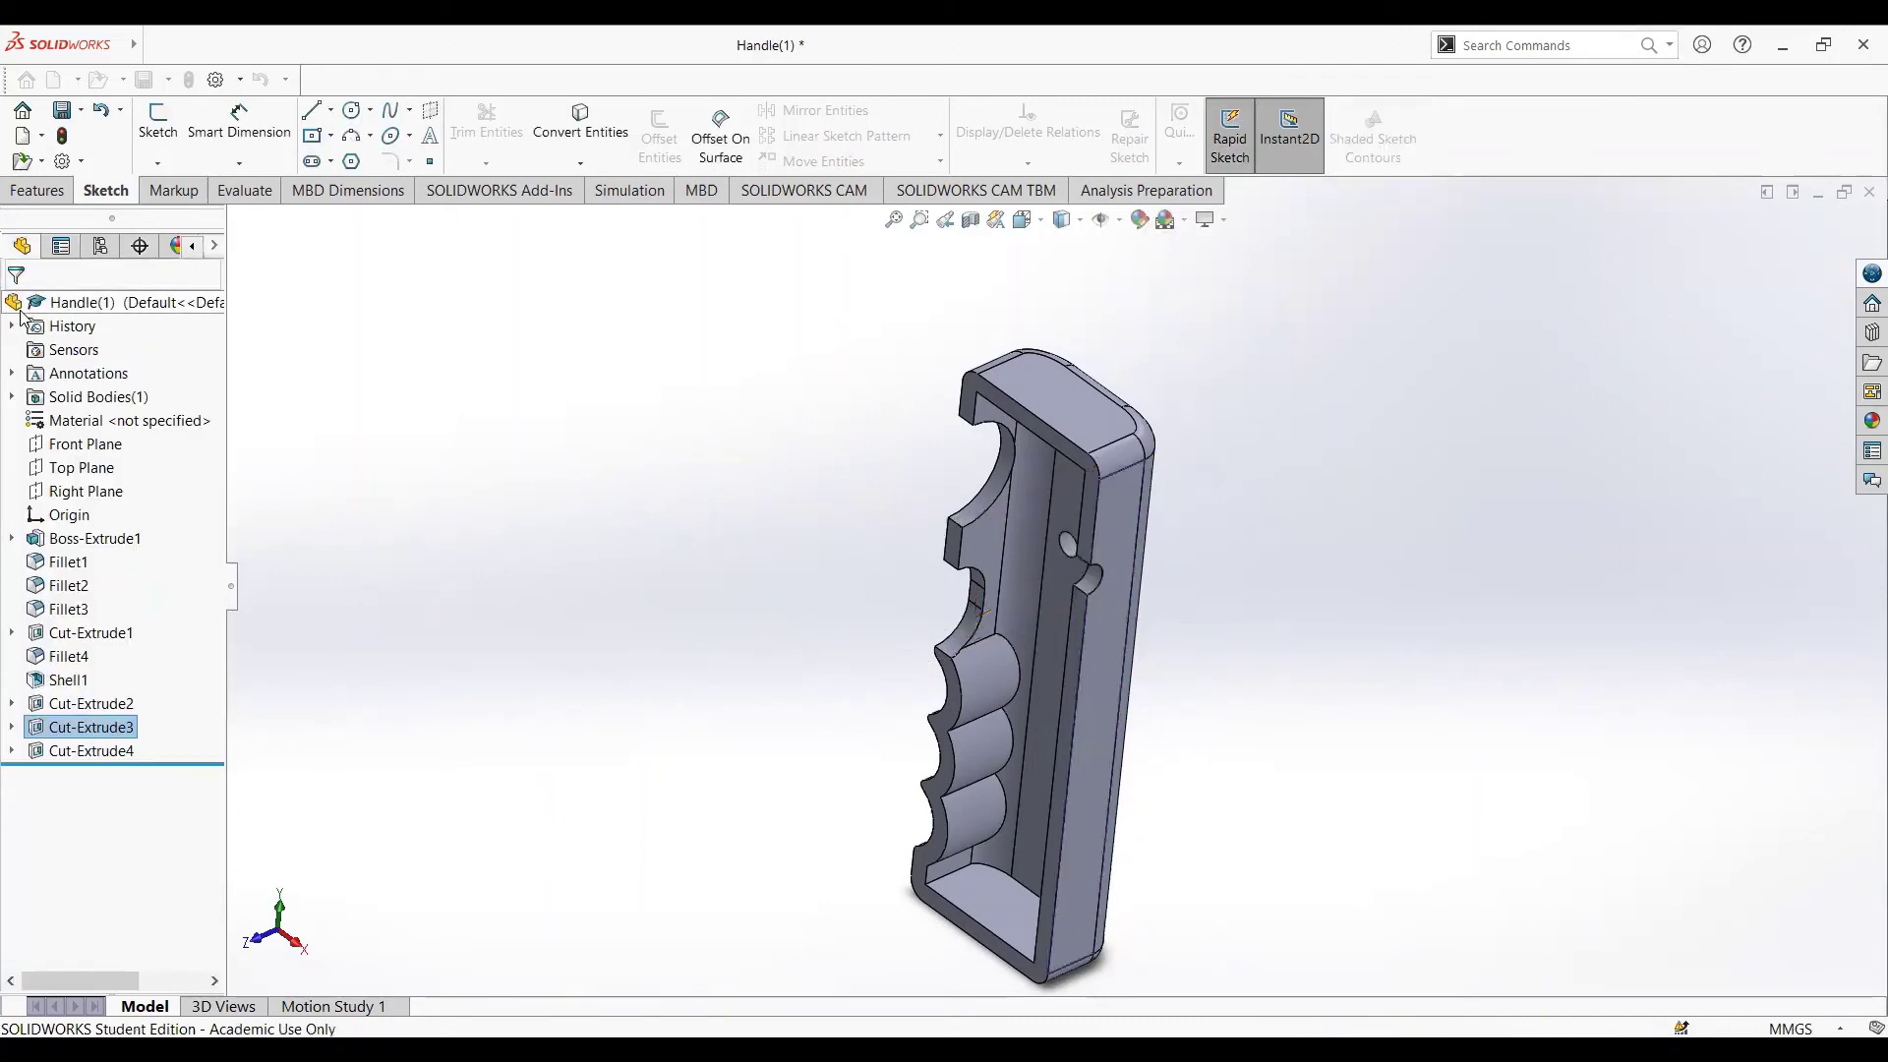
- Review the Through All cut settings and hole dimensions of the handle's Cut-Extrude4, and close it without changes
{"action": "left_click", "coordinate": [45, 753]}
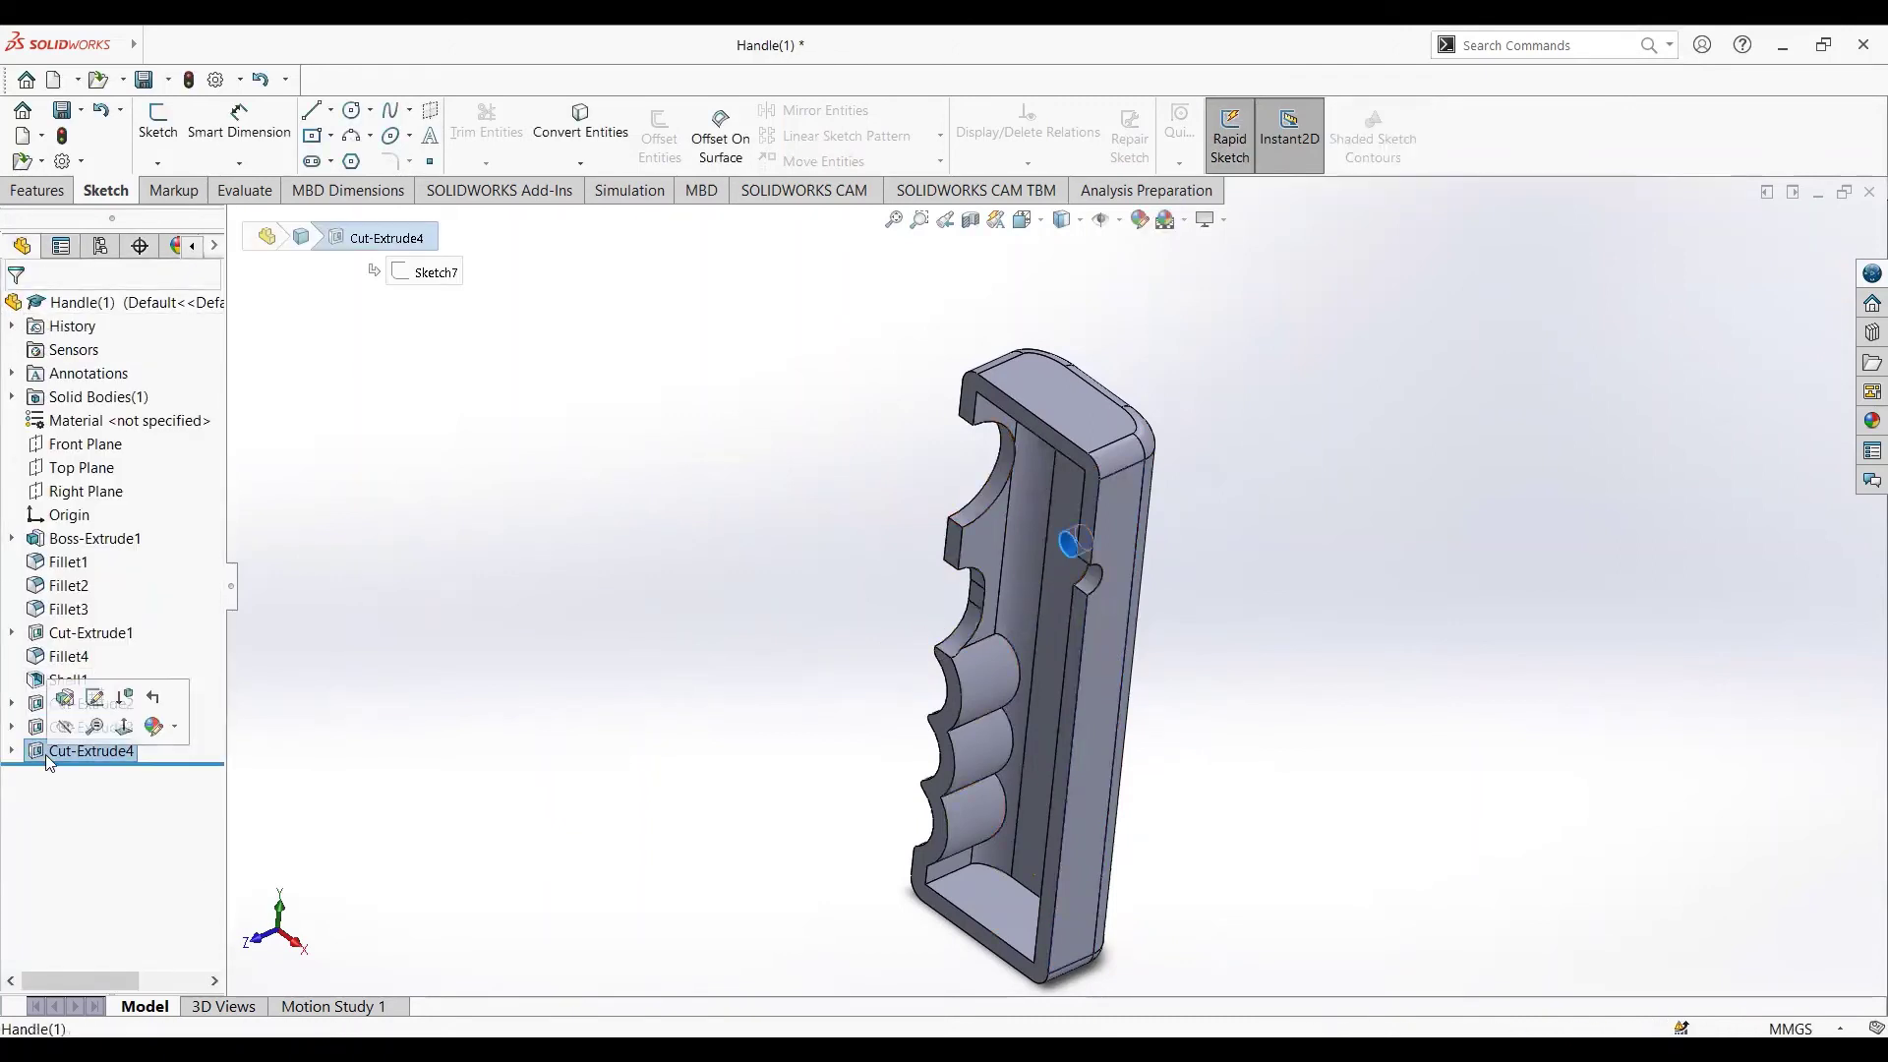
{"action": "left_click", "coordinate": [63, 701]}
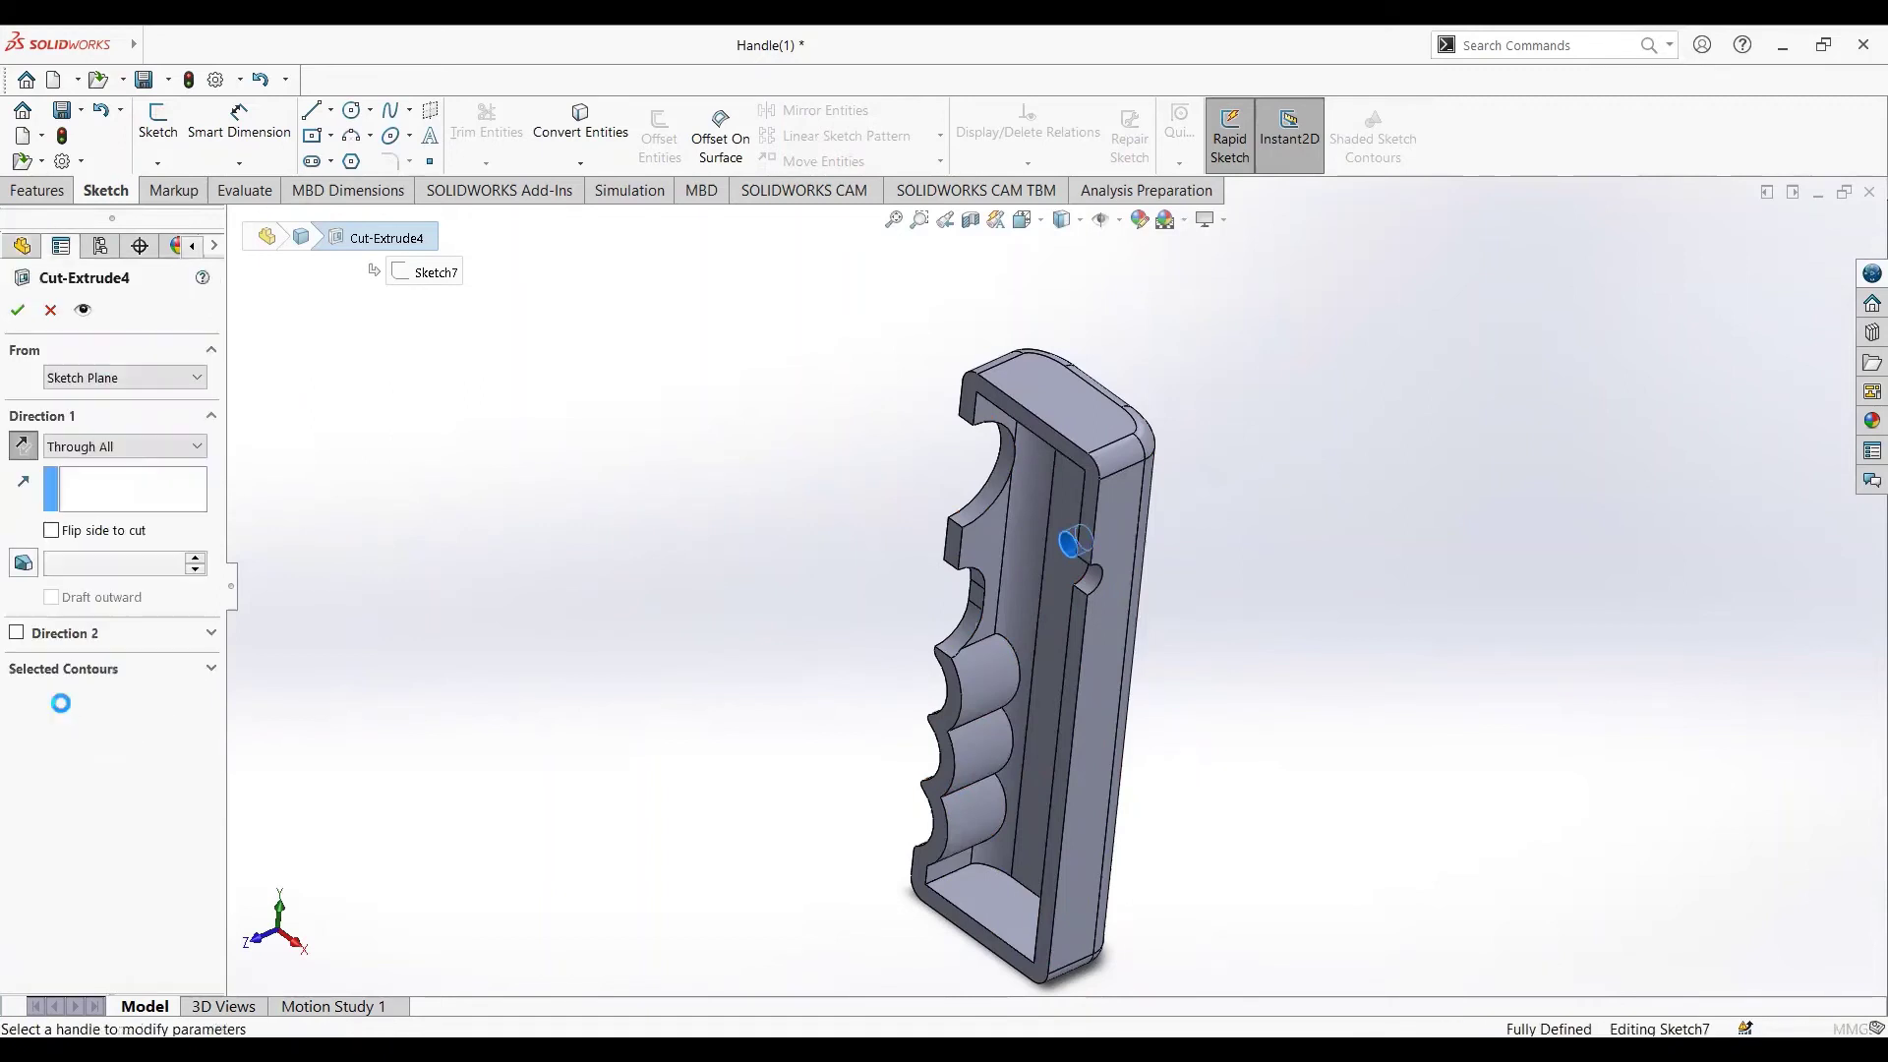
{"action": "key", "text": "ctrl+7"}
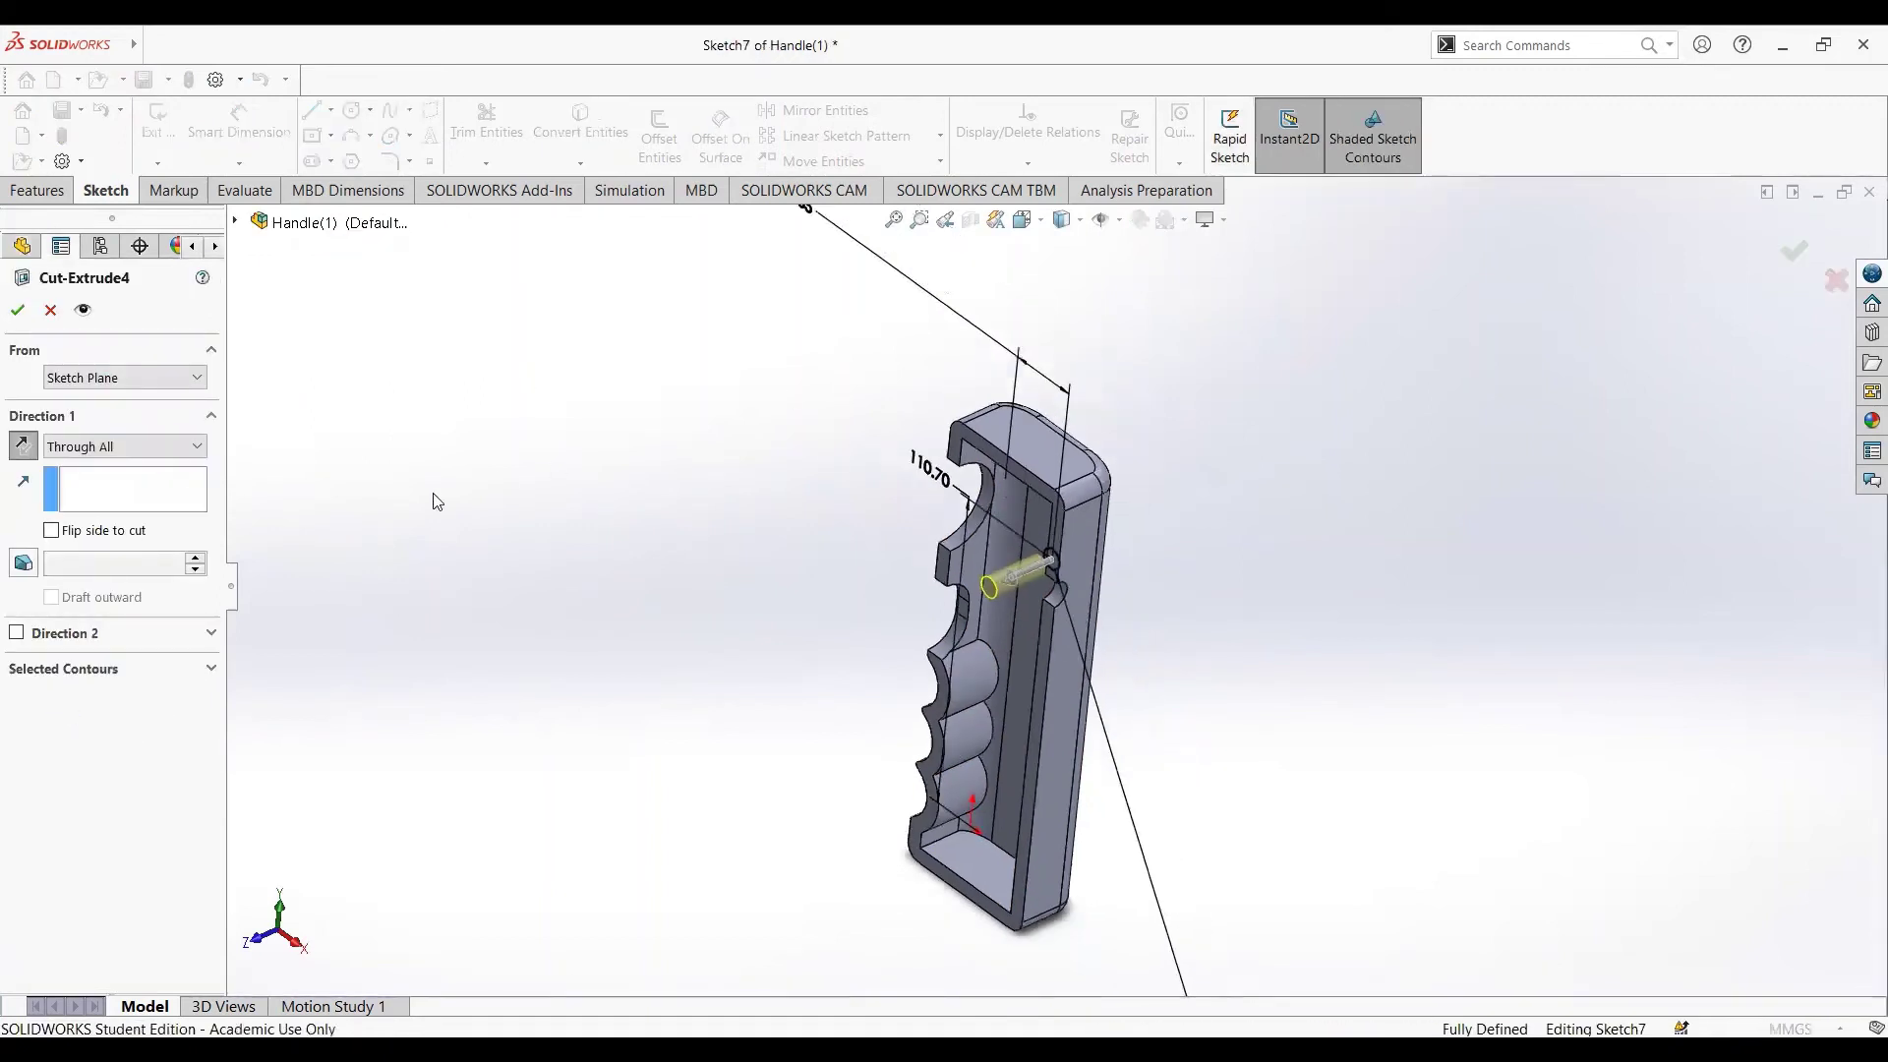
{"action": "key", "text": "f"}
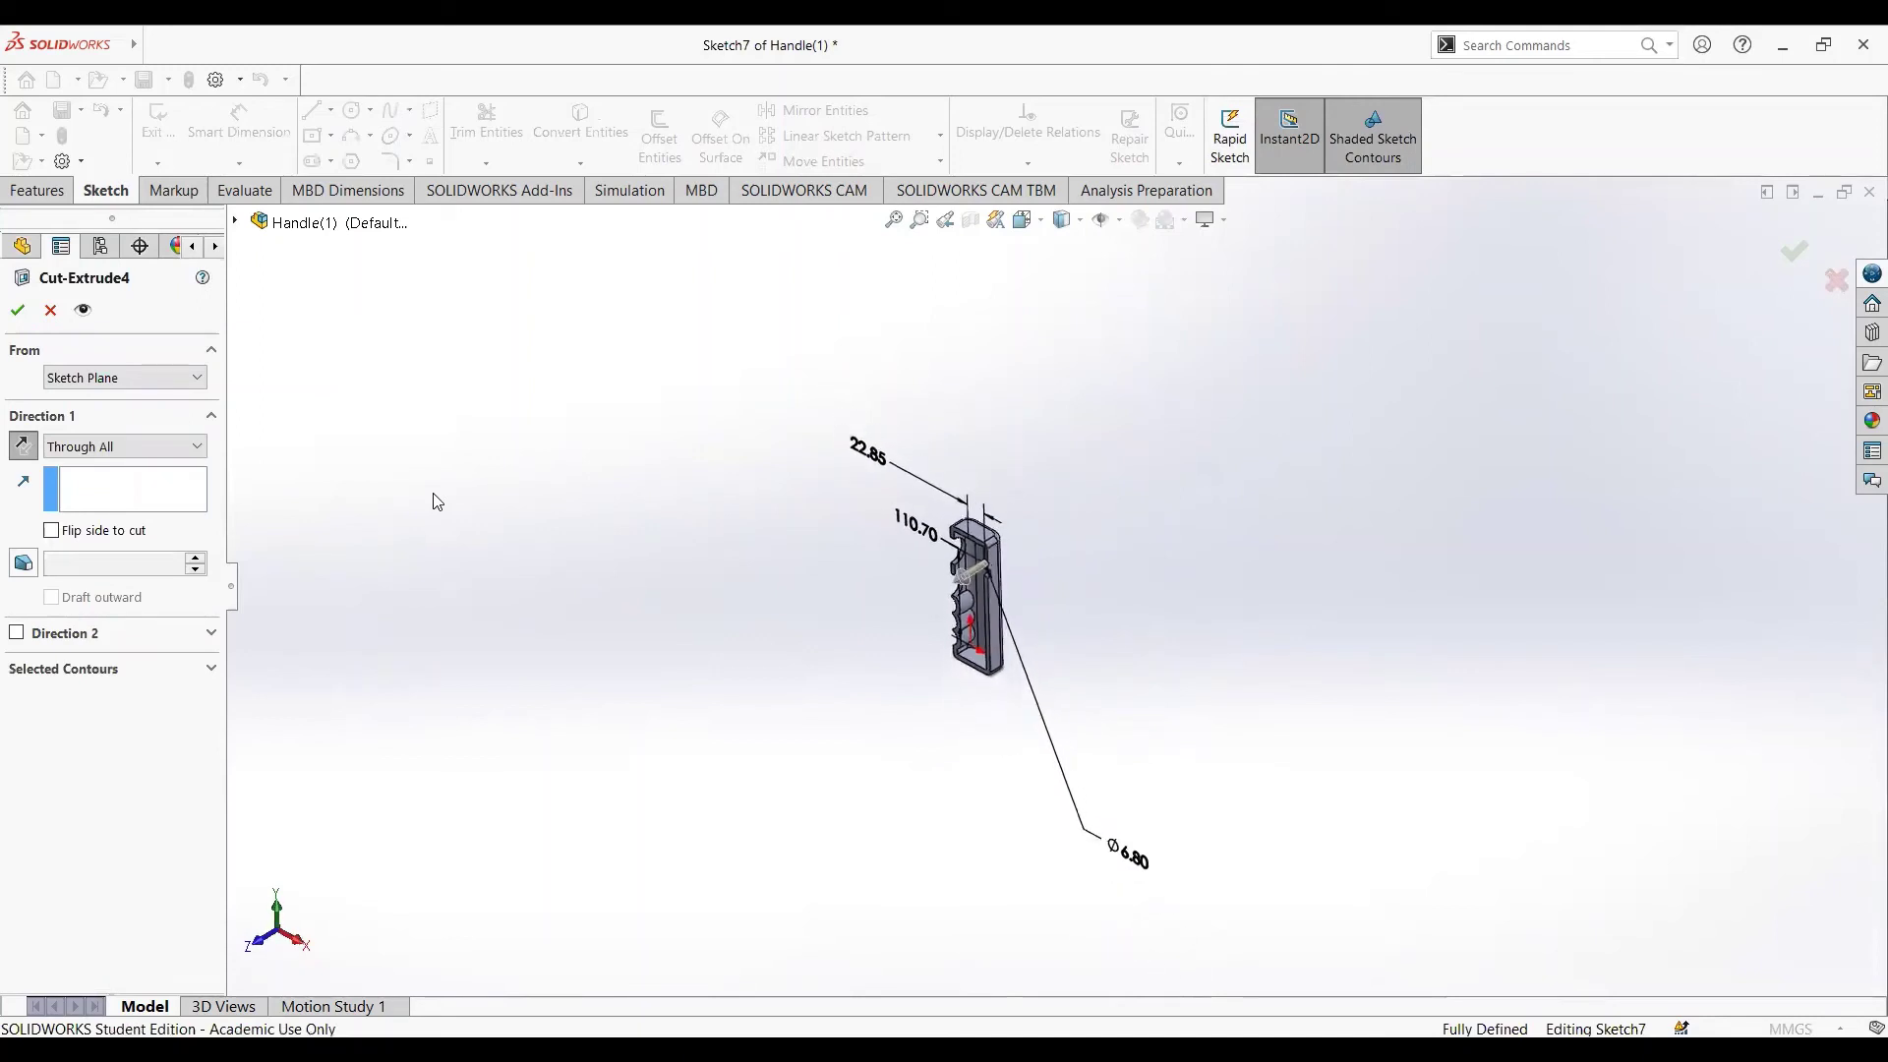
{"action": "scroll", "coordinate": [438, 501], "scroll_direction": "down", "scroll_amount": 8}
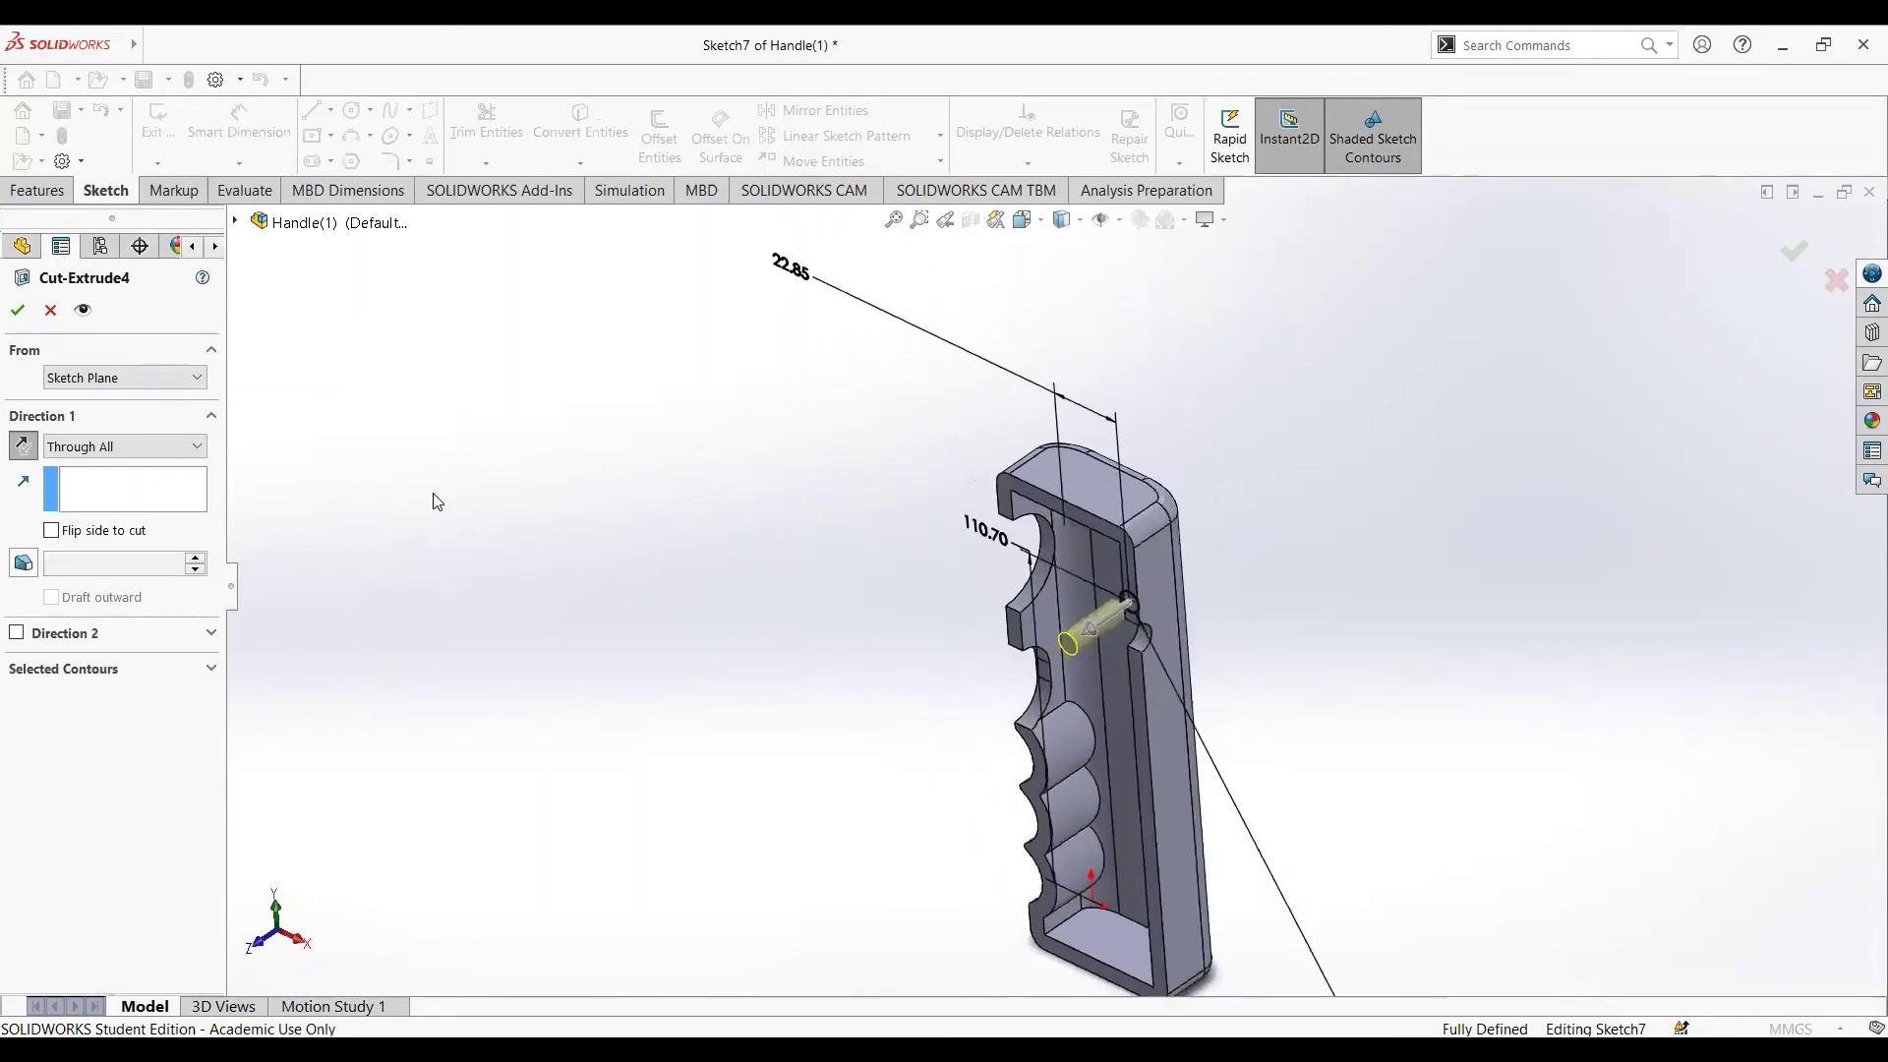
{"action": "left_click", "coordinate": [16, 311]}
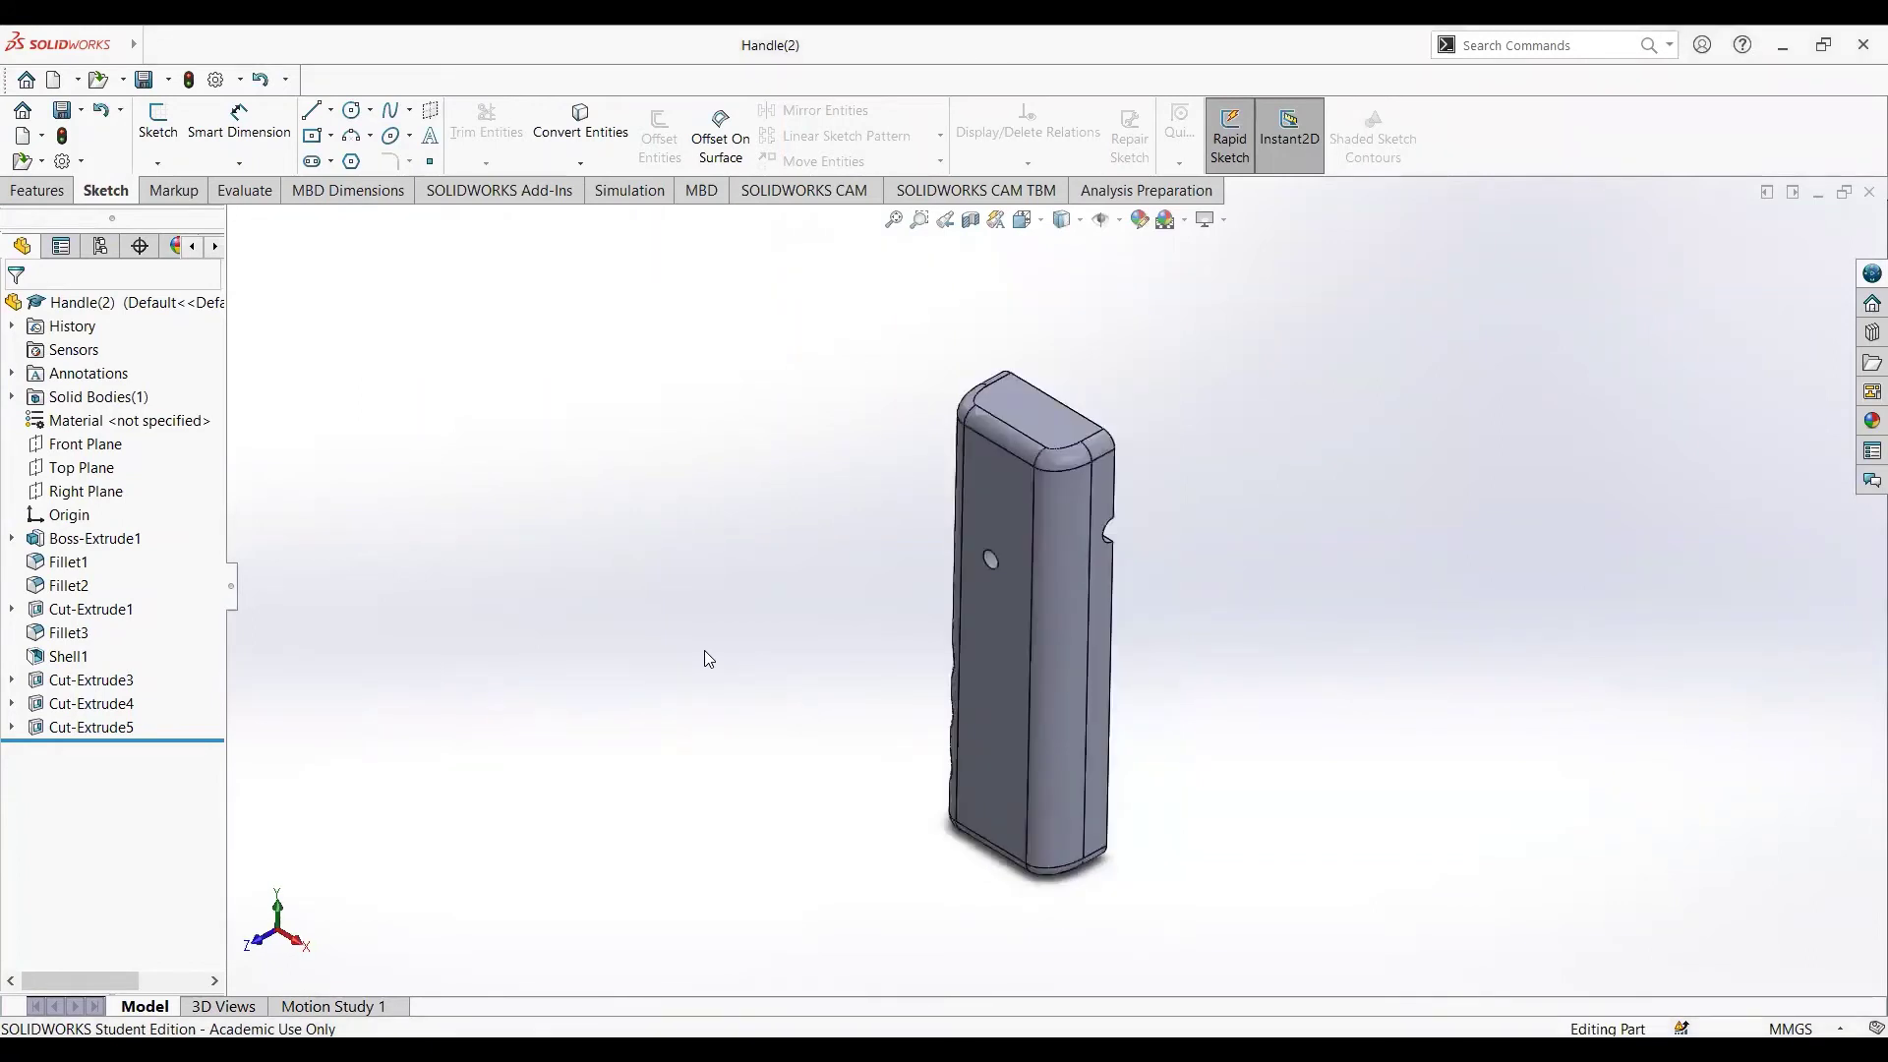
- Review the profile sketch and revolve settings of Revolve1 in the Rod Shell(1) part, and close both without changes
{"action": "key", "text": "ctrl+4"}
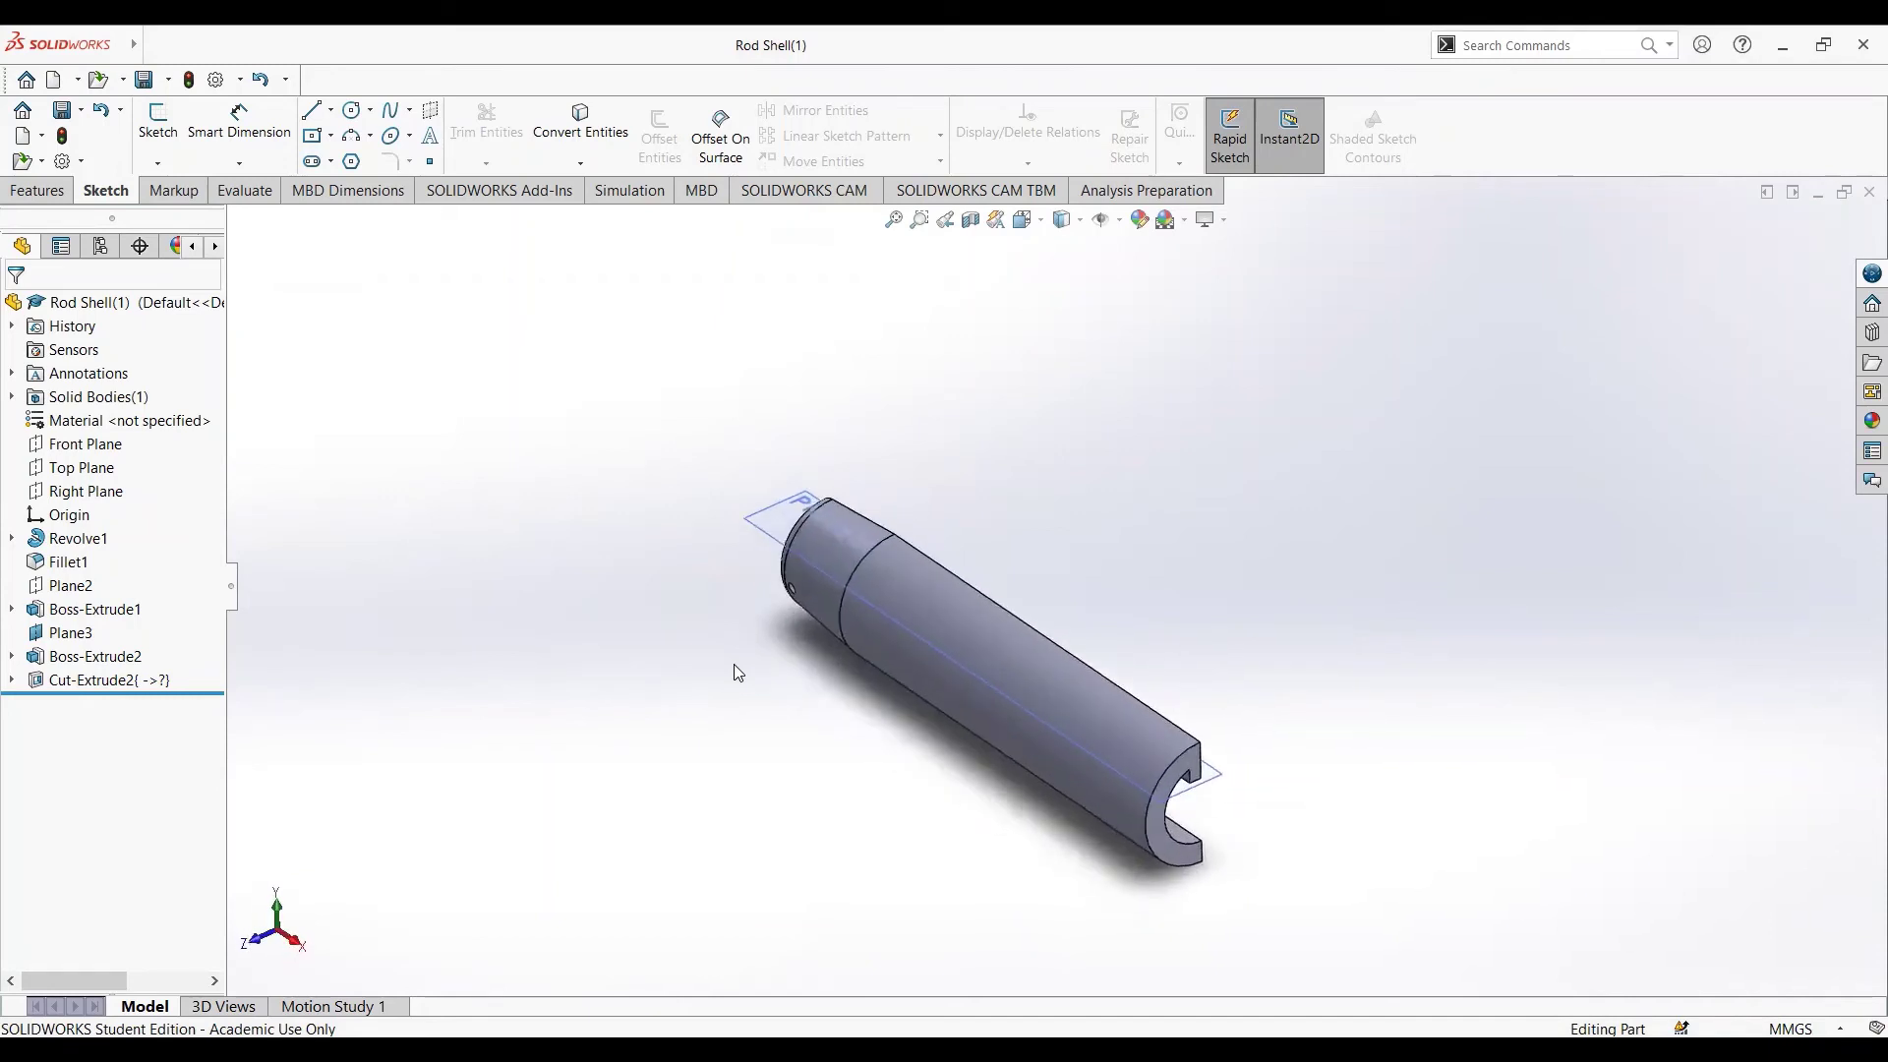
{"action": "left_click", "coordinate": [78, 538]}
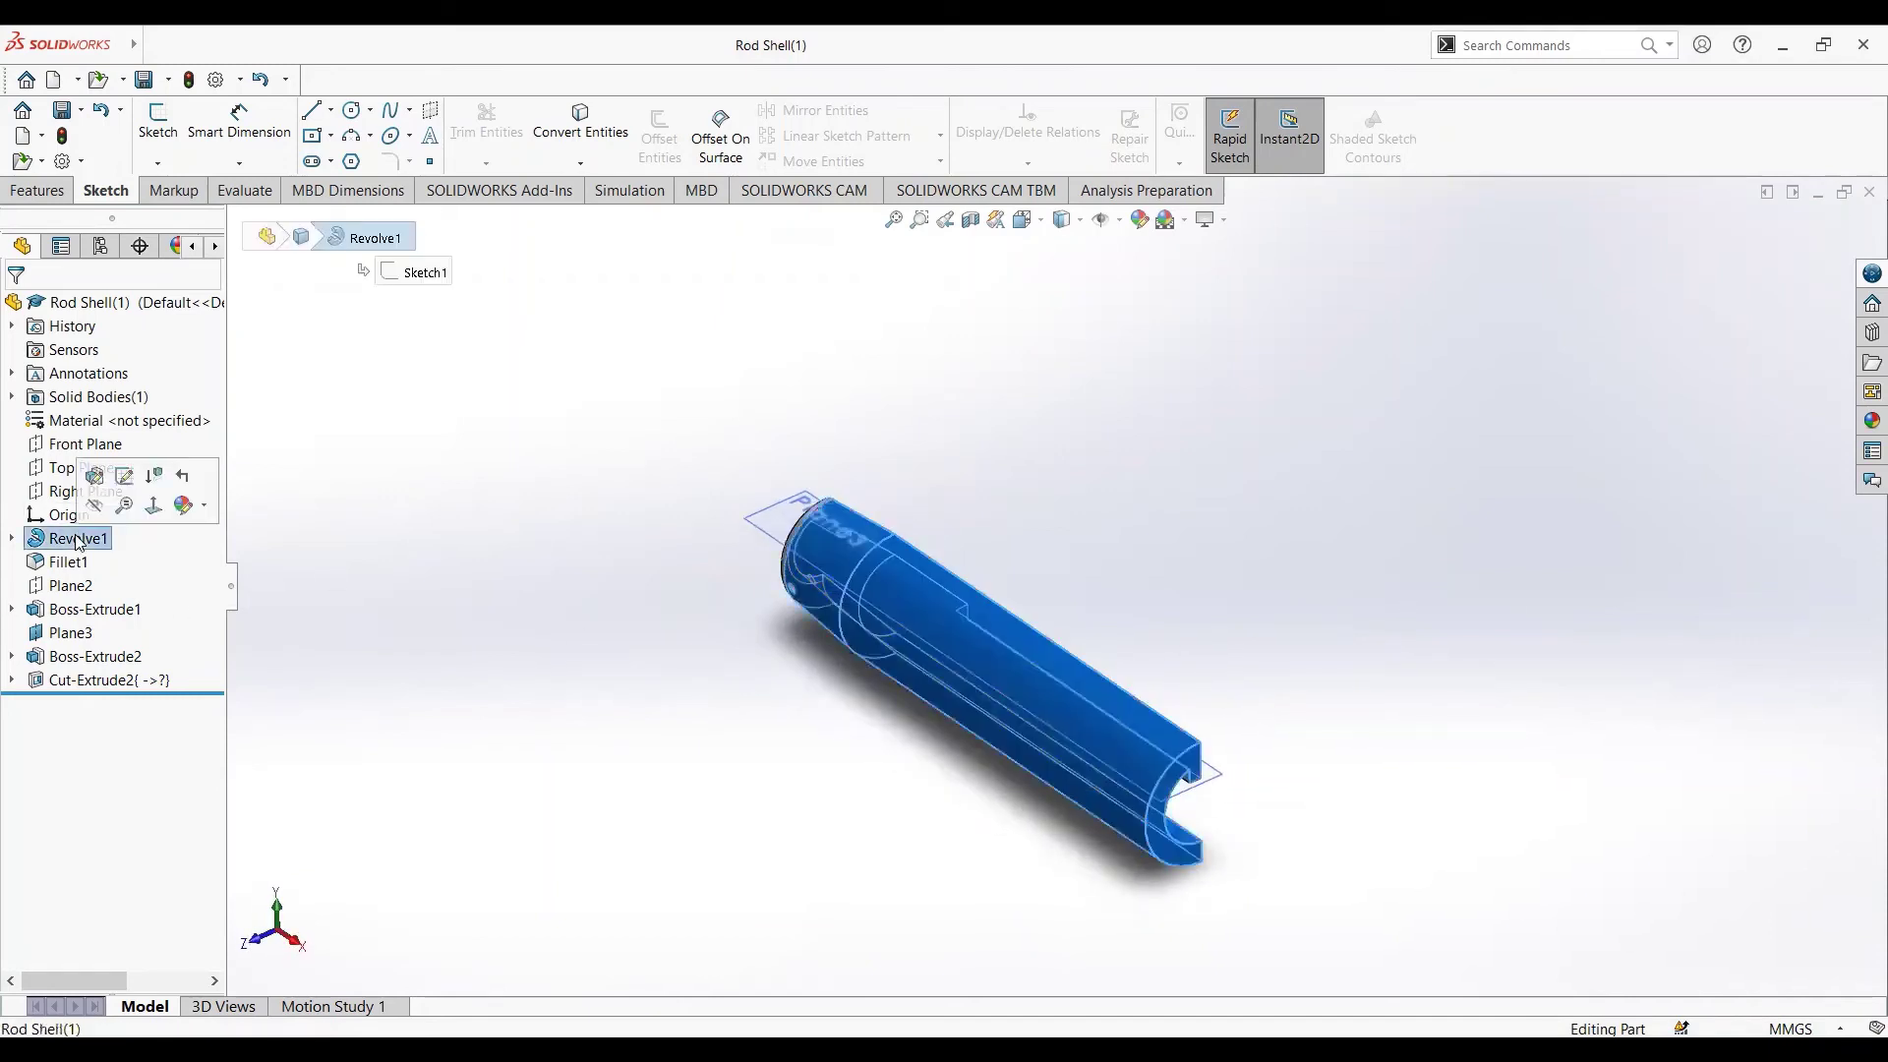
{"action": "left_click", "coordinate": [126, 477]}
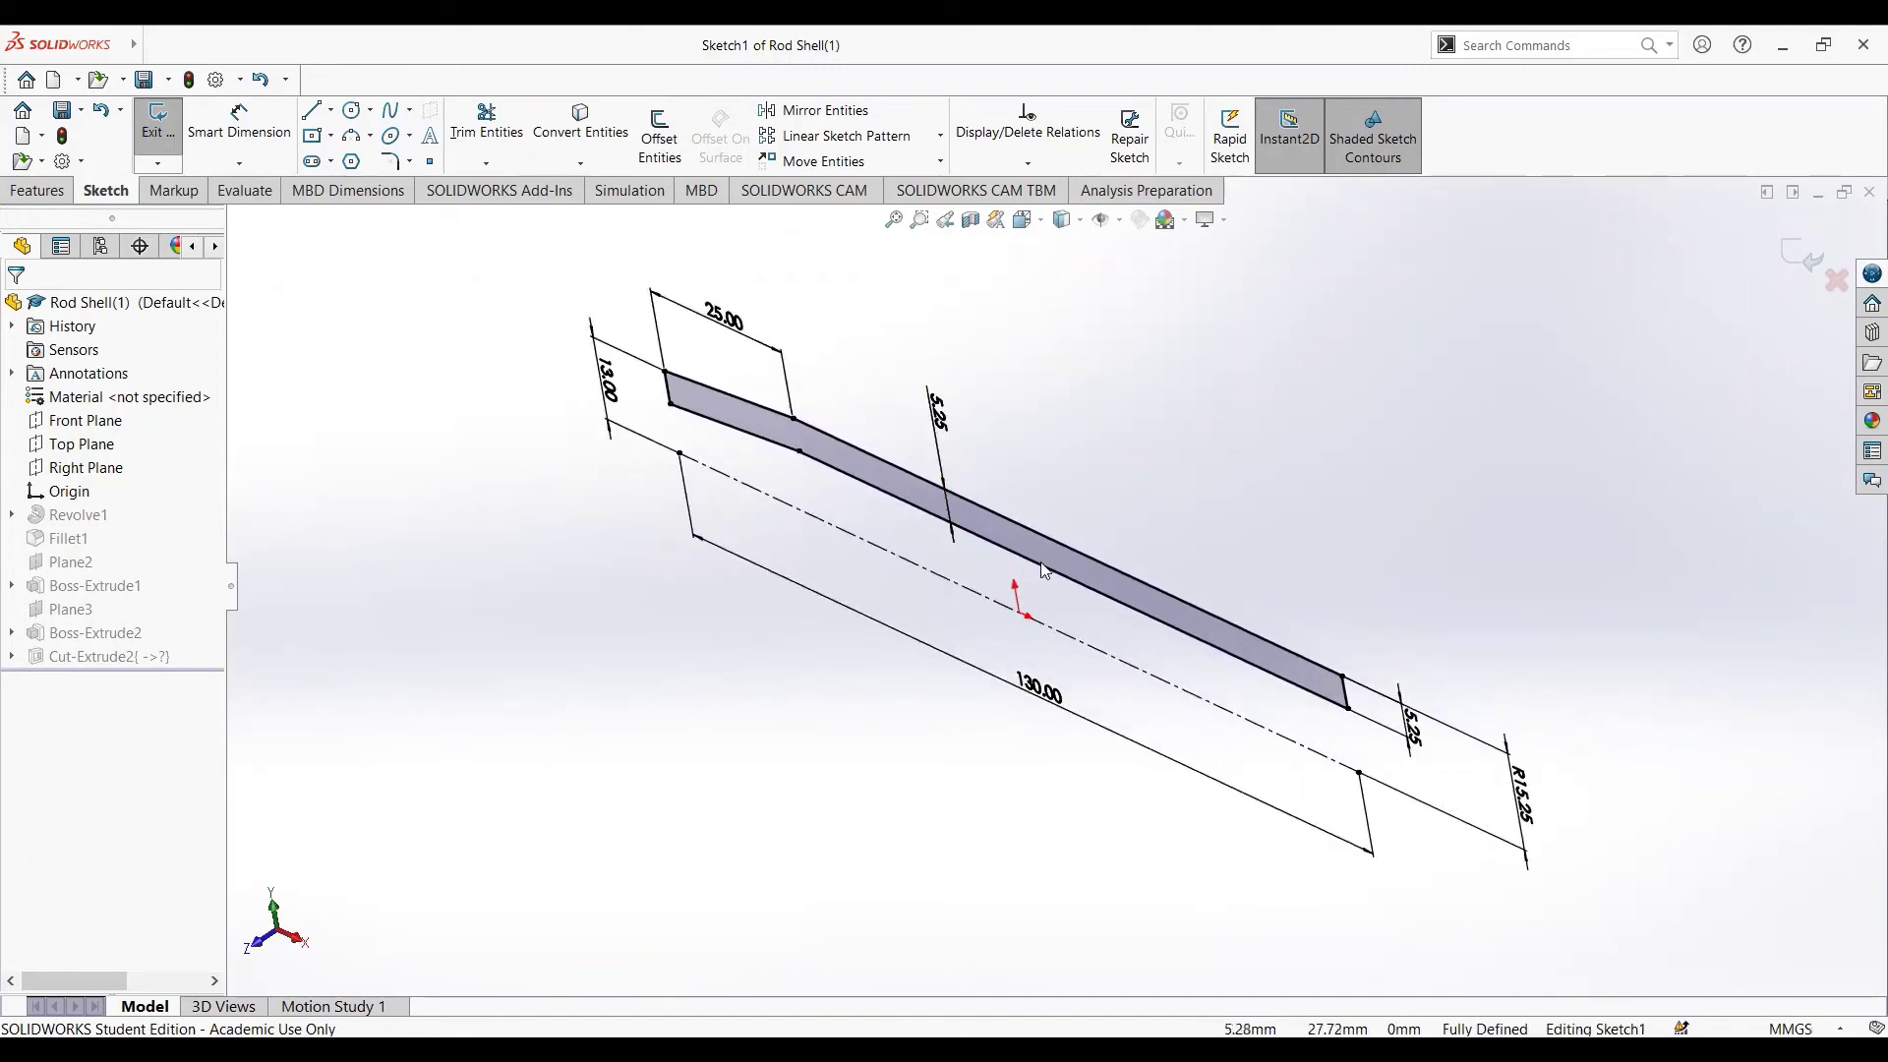
{"action": "left_click", "coordinate": [158, 123]}
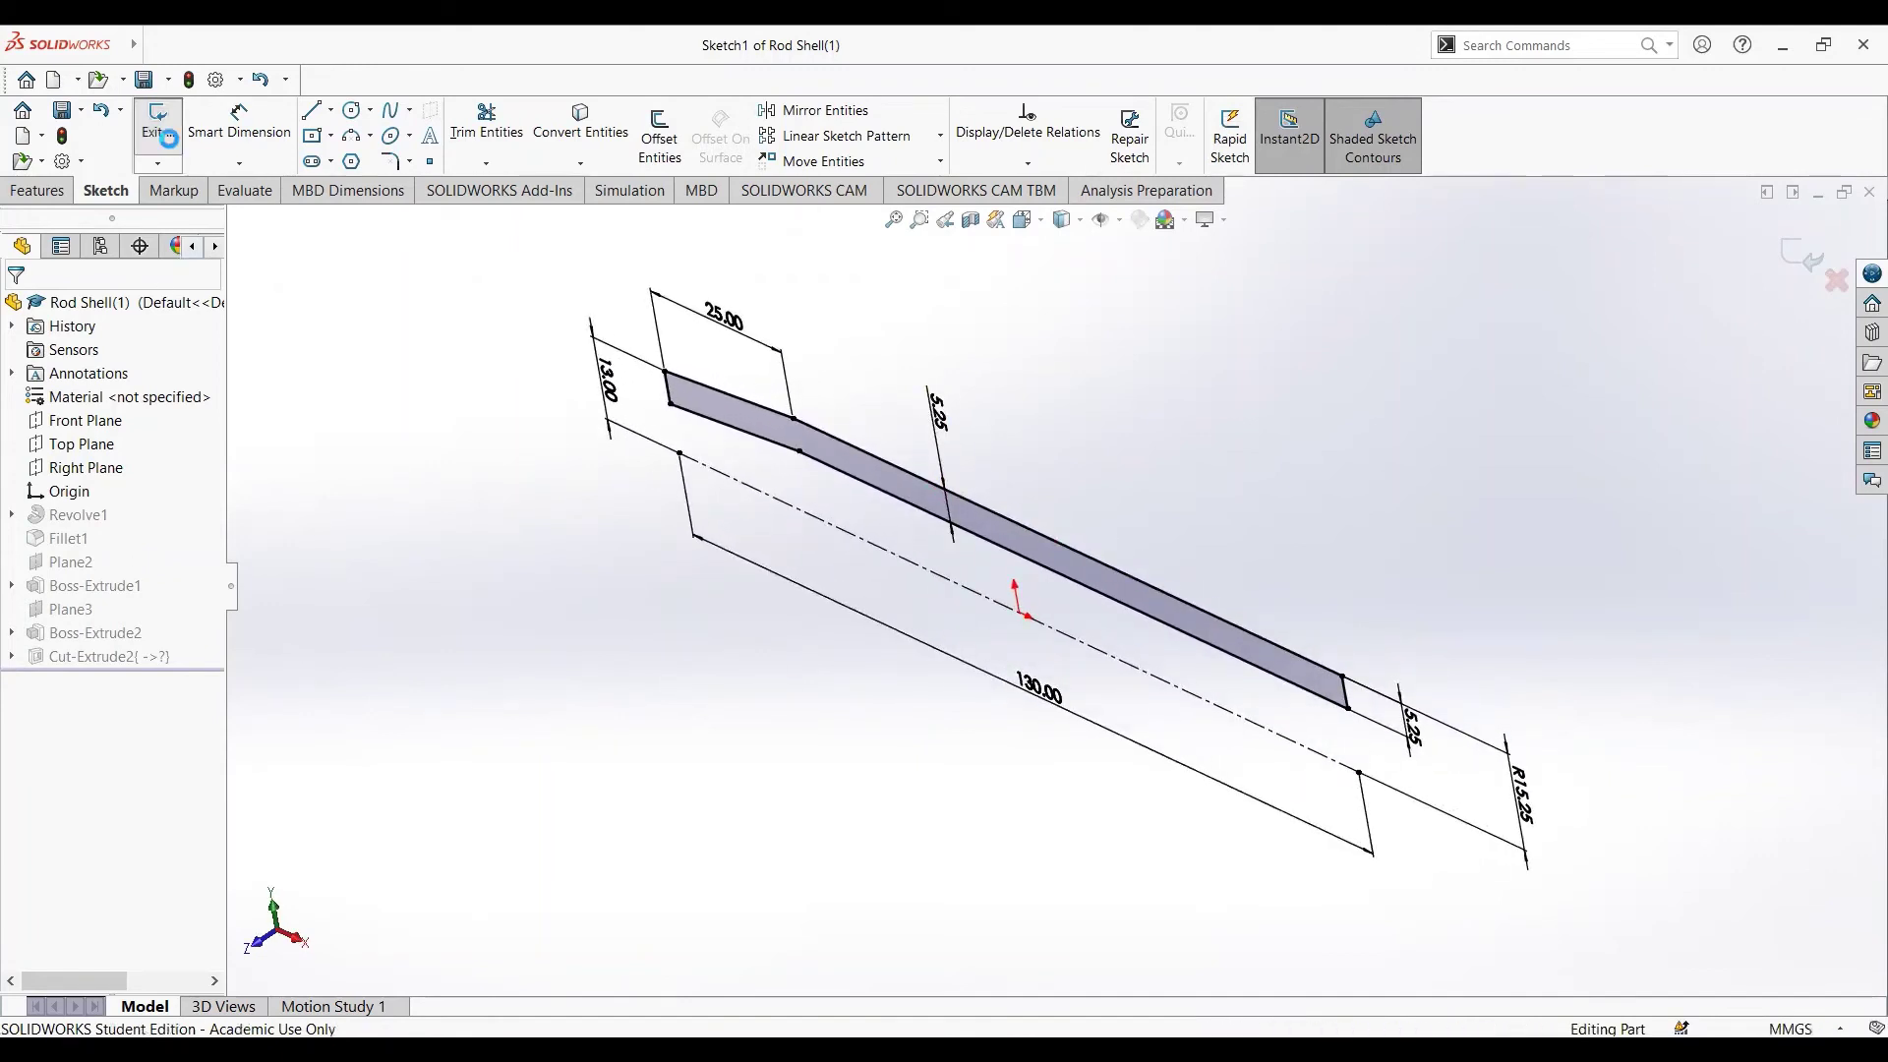
{"action": "left_click", "coordinate": [71, 539]}
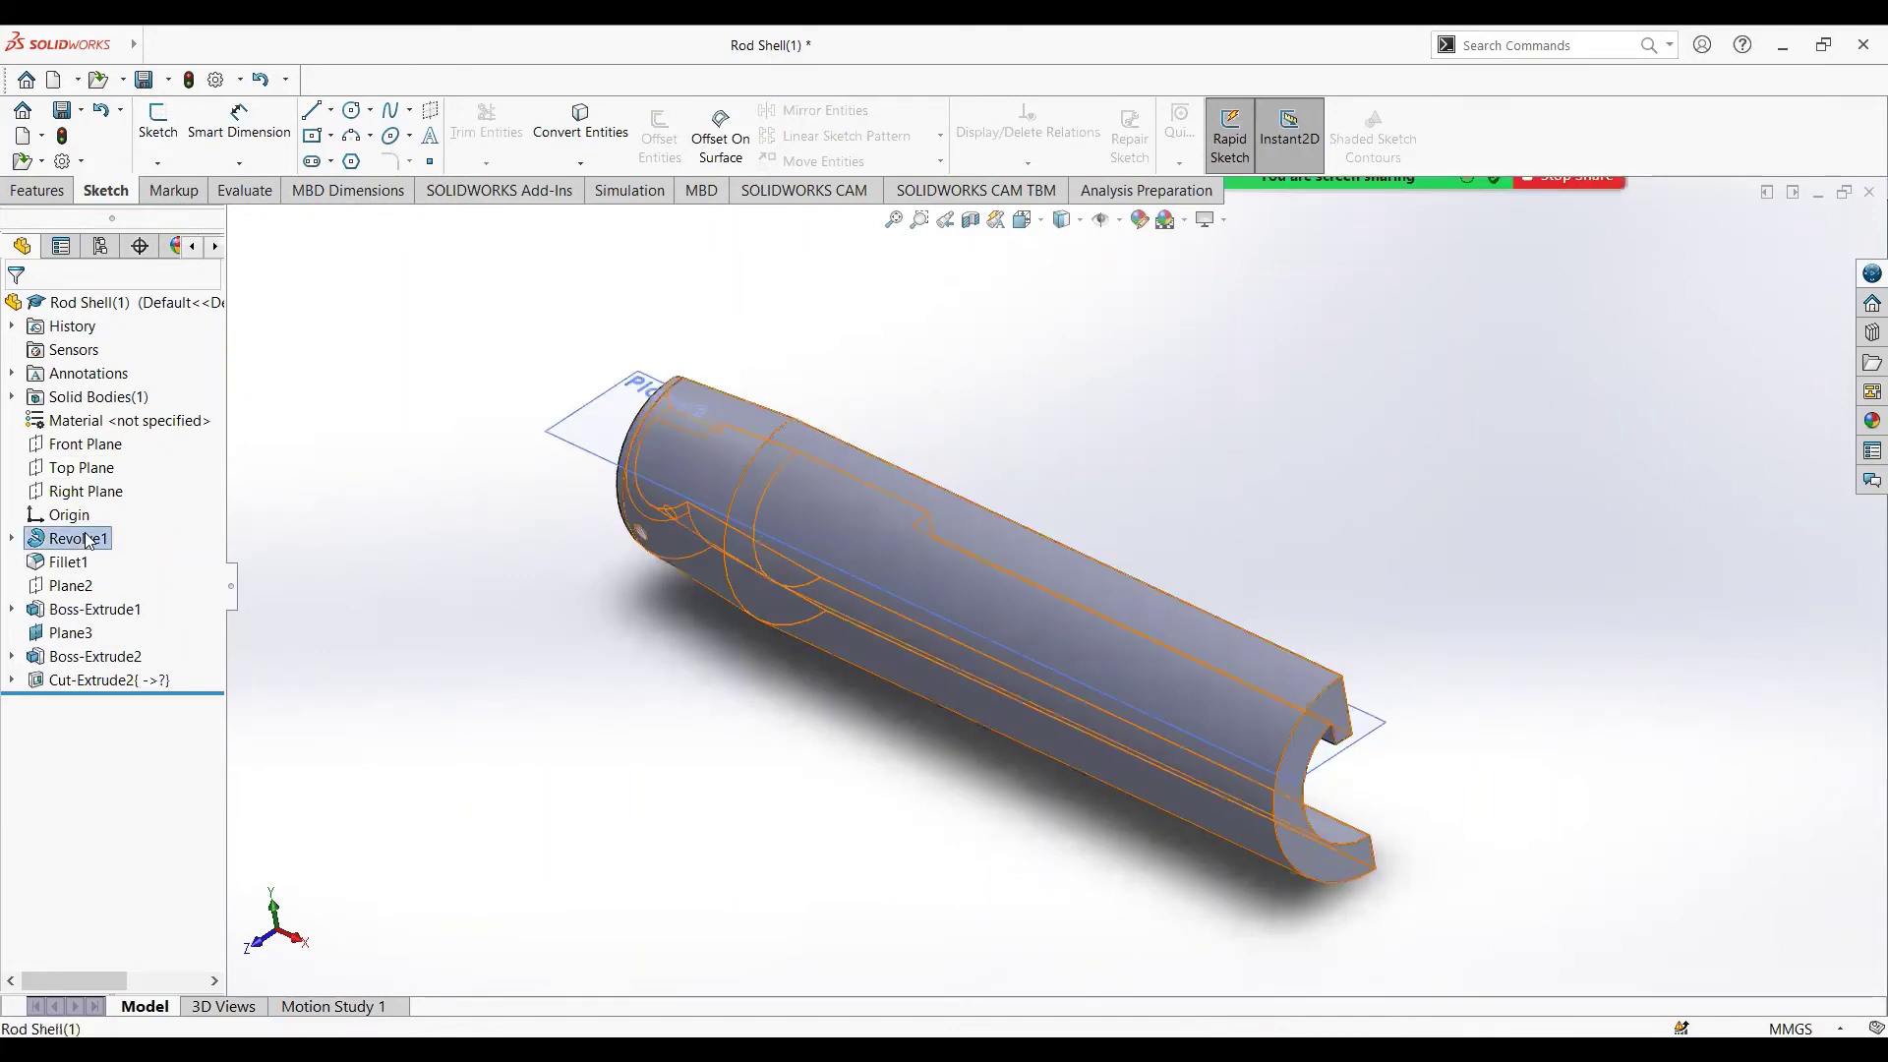
{"action": "left_click", "coordinate": [103, 478]}
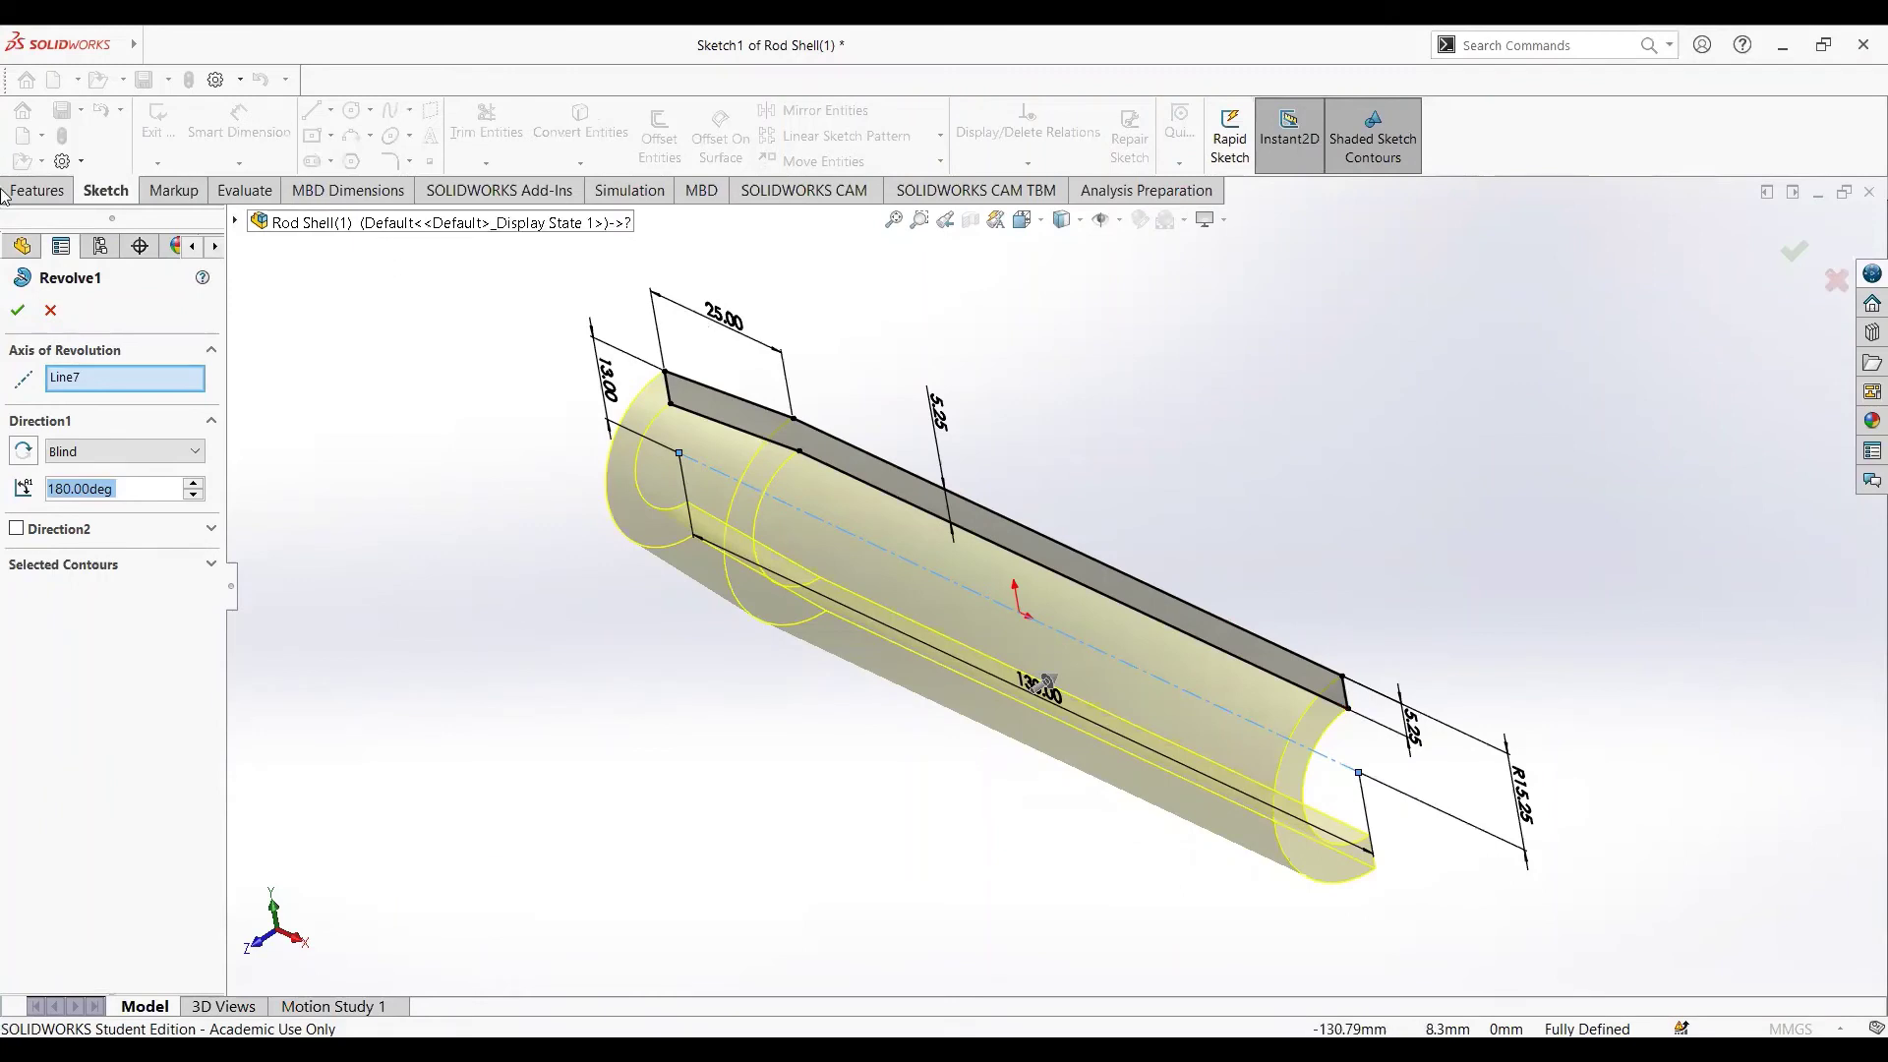
{"action": "left_click", "coordinate": [16, 310]}
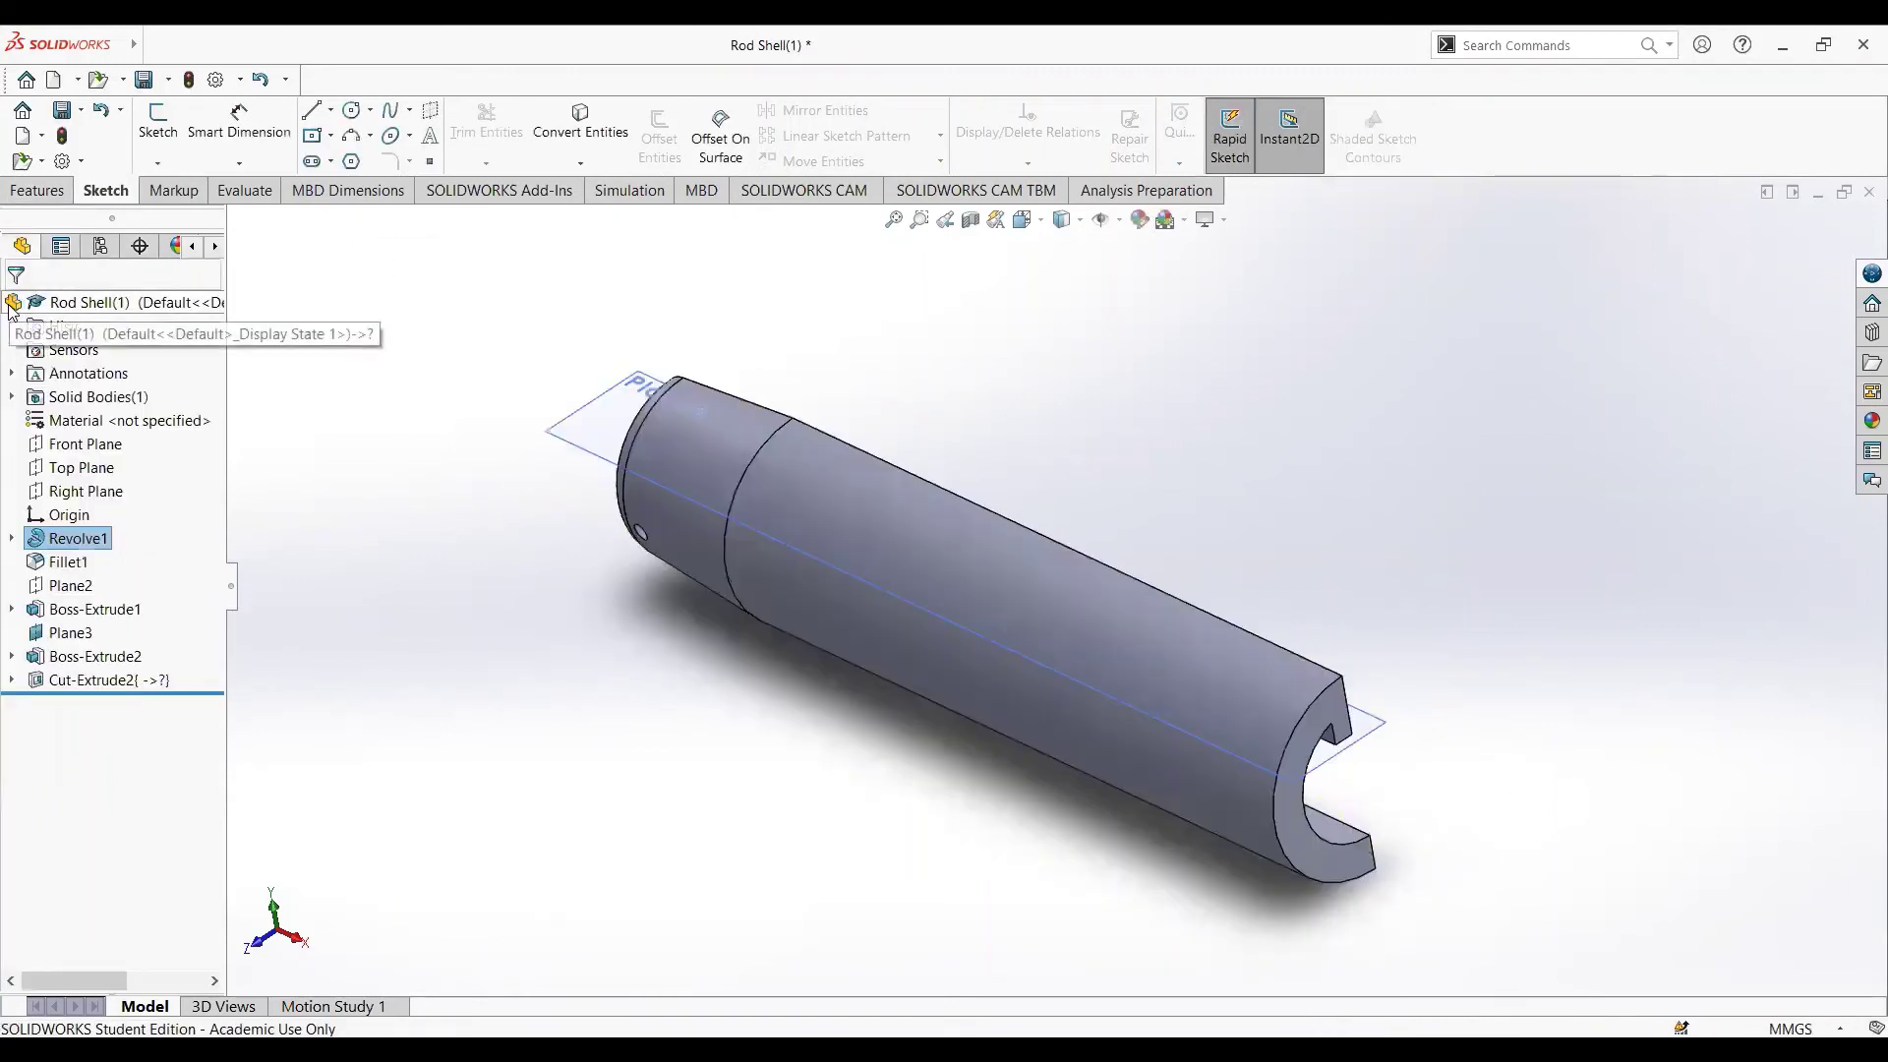
- Review the edge and radius settings of Fillet1 on the rod shell's tapered end, and close it without changes
{"action": "left_click", "coordinate": [45, 562]}
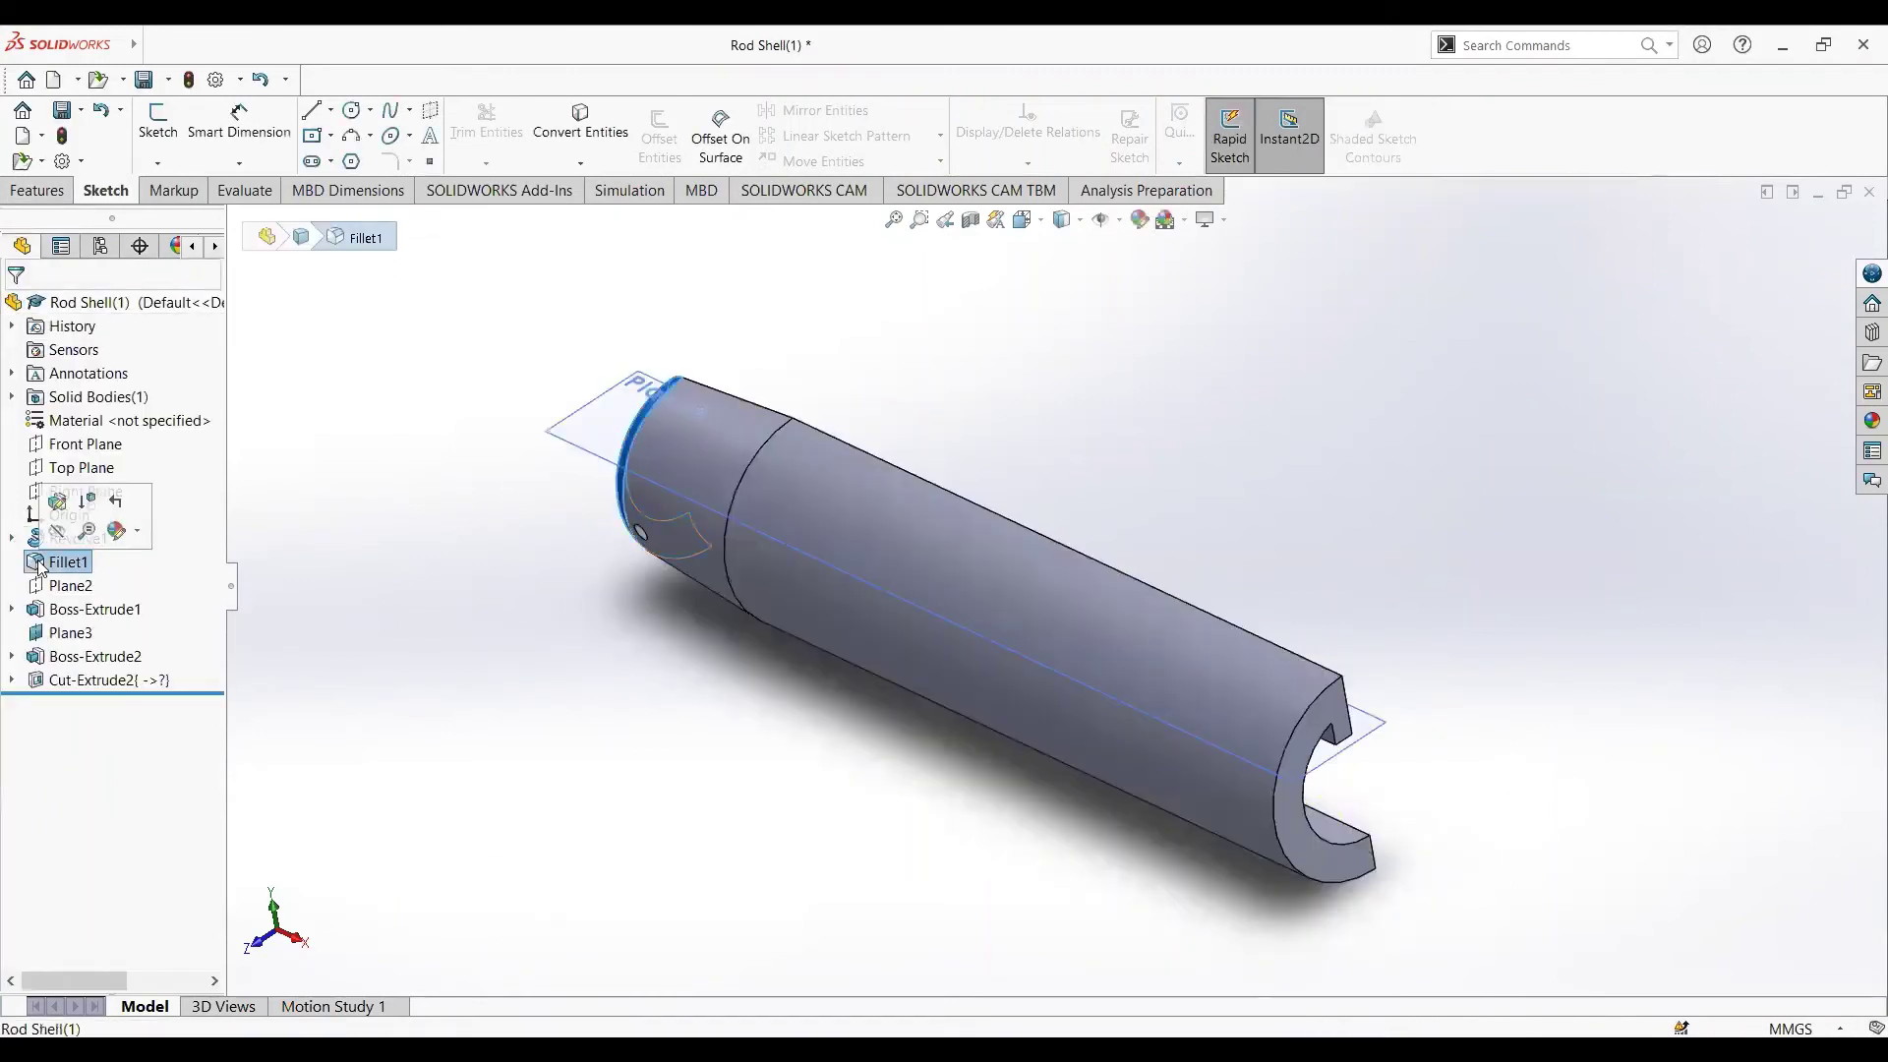
{"action": "left_click", "coordinate": [56, 505]}
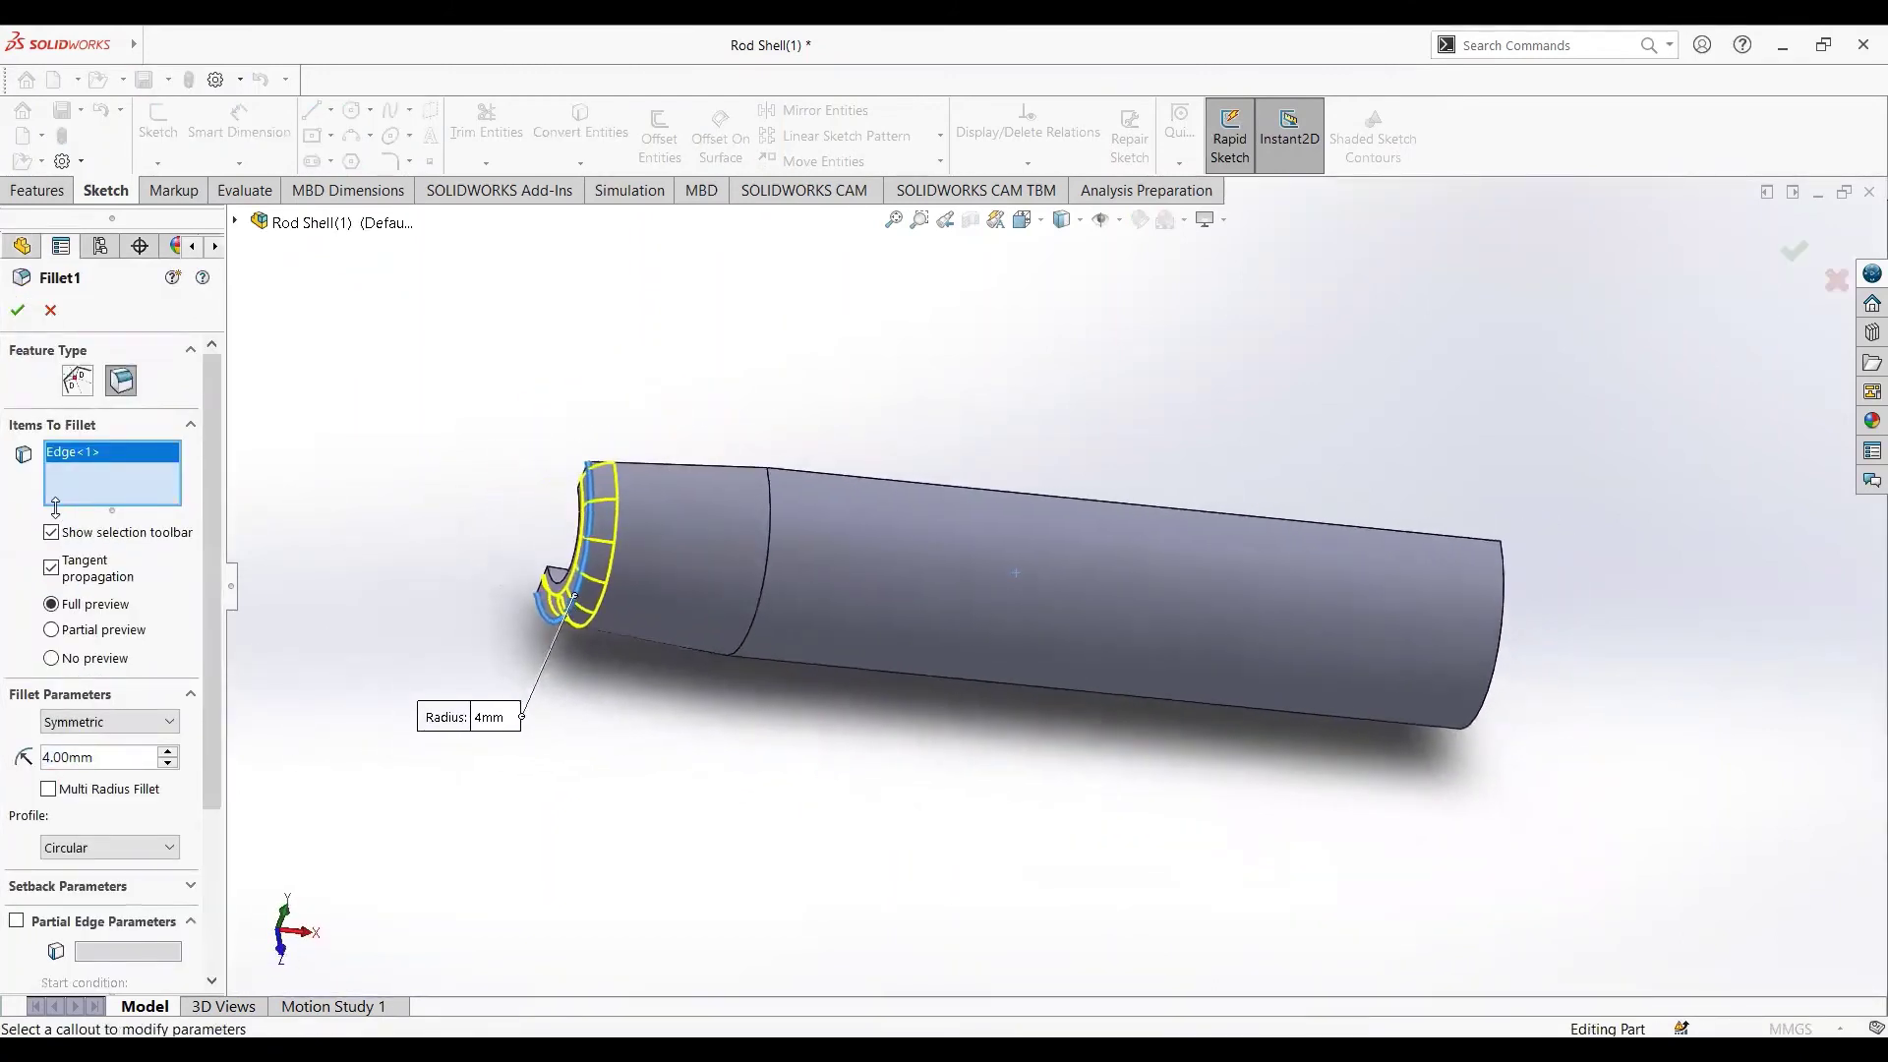
{"action": "left_click", "coordinate": [19, 312]}
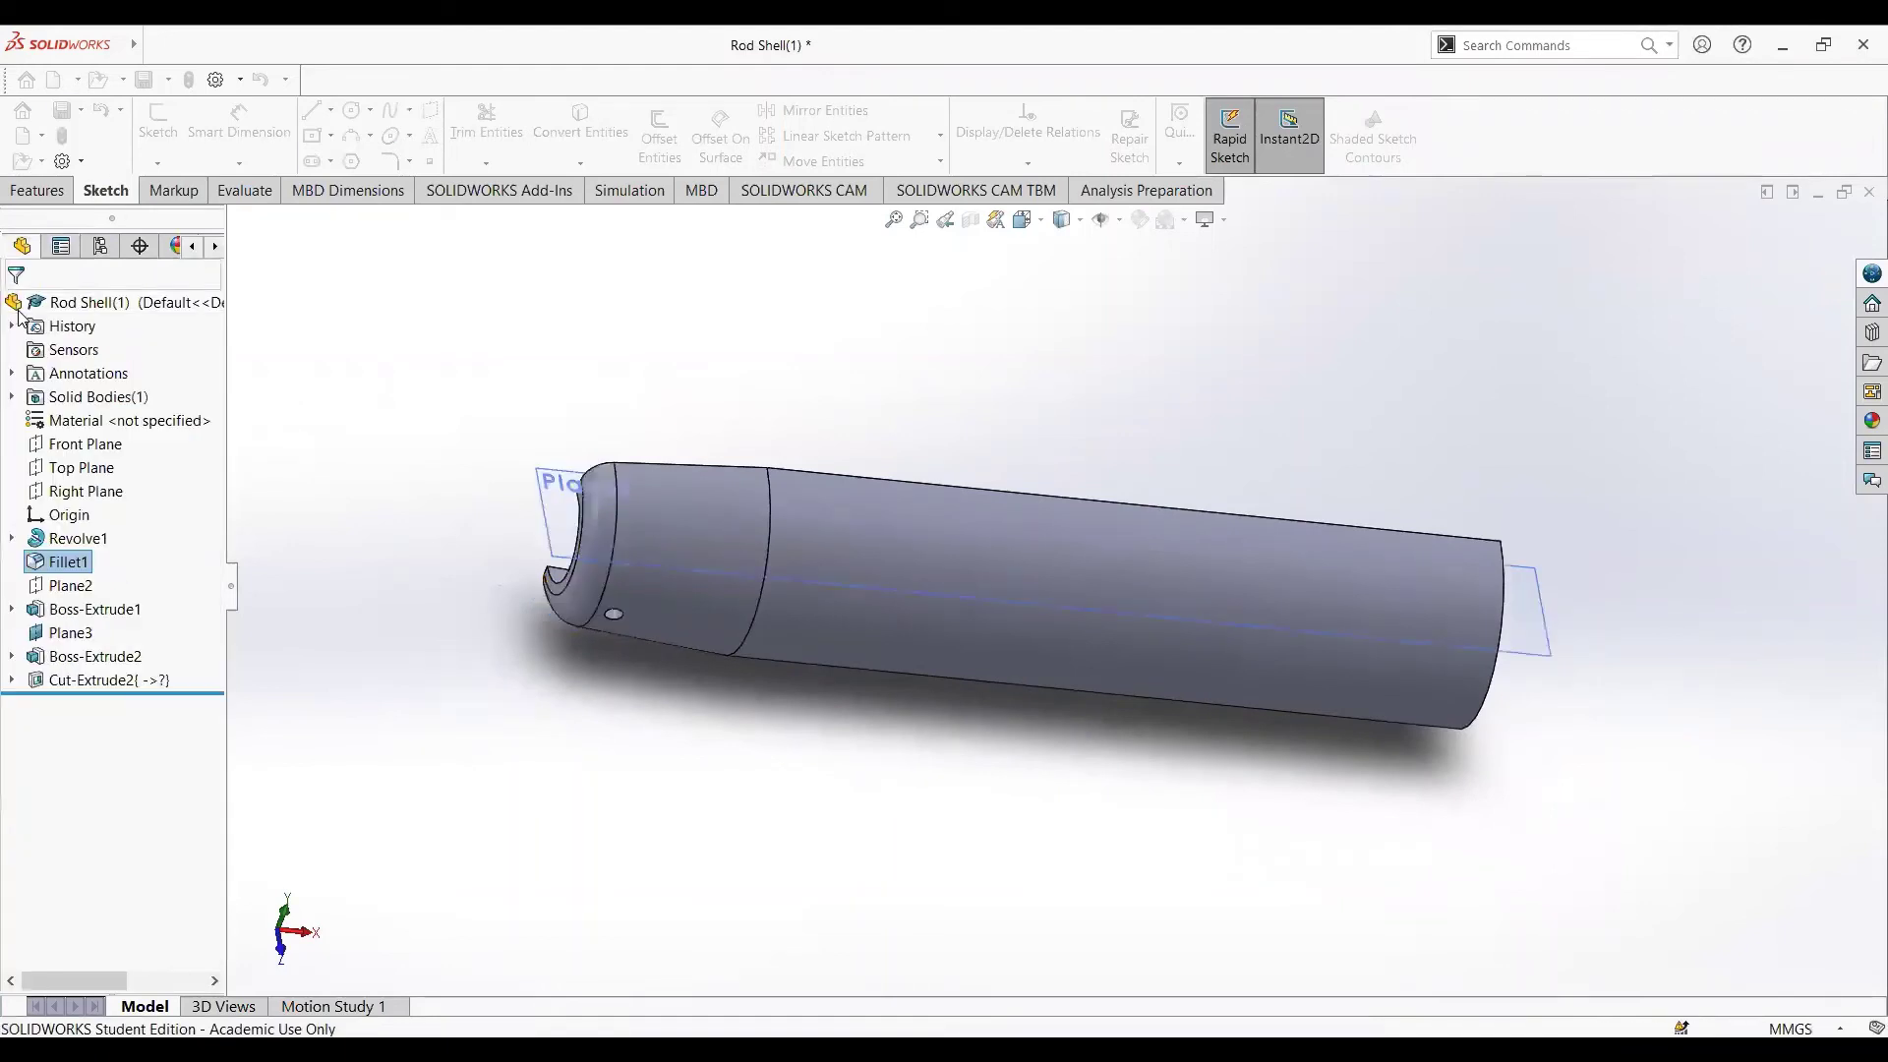
- Review the Top Plane reference and offset distance of the rod shell's Plane2, and close it without changes
{"action": "left_click", "coordinate": [52, 587]}
{"action": "left_click", "coordinate": [67, 518]}
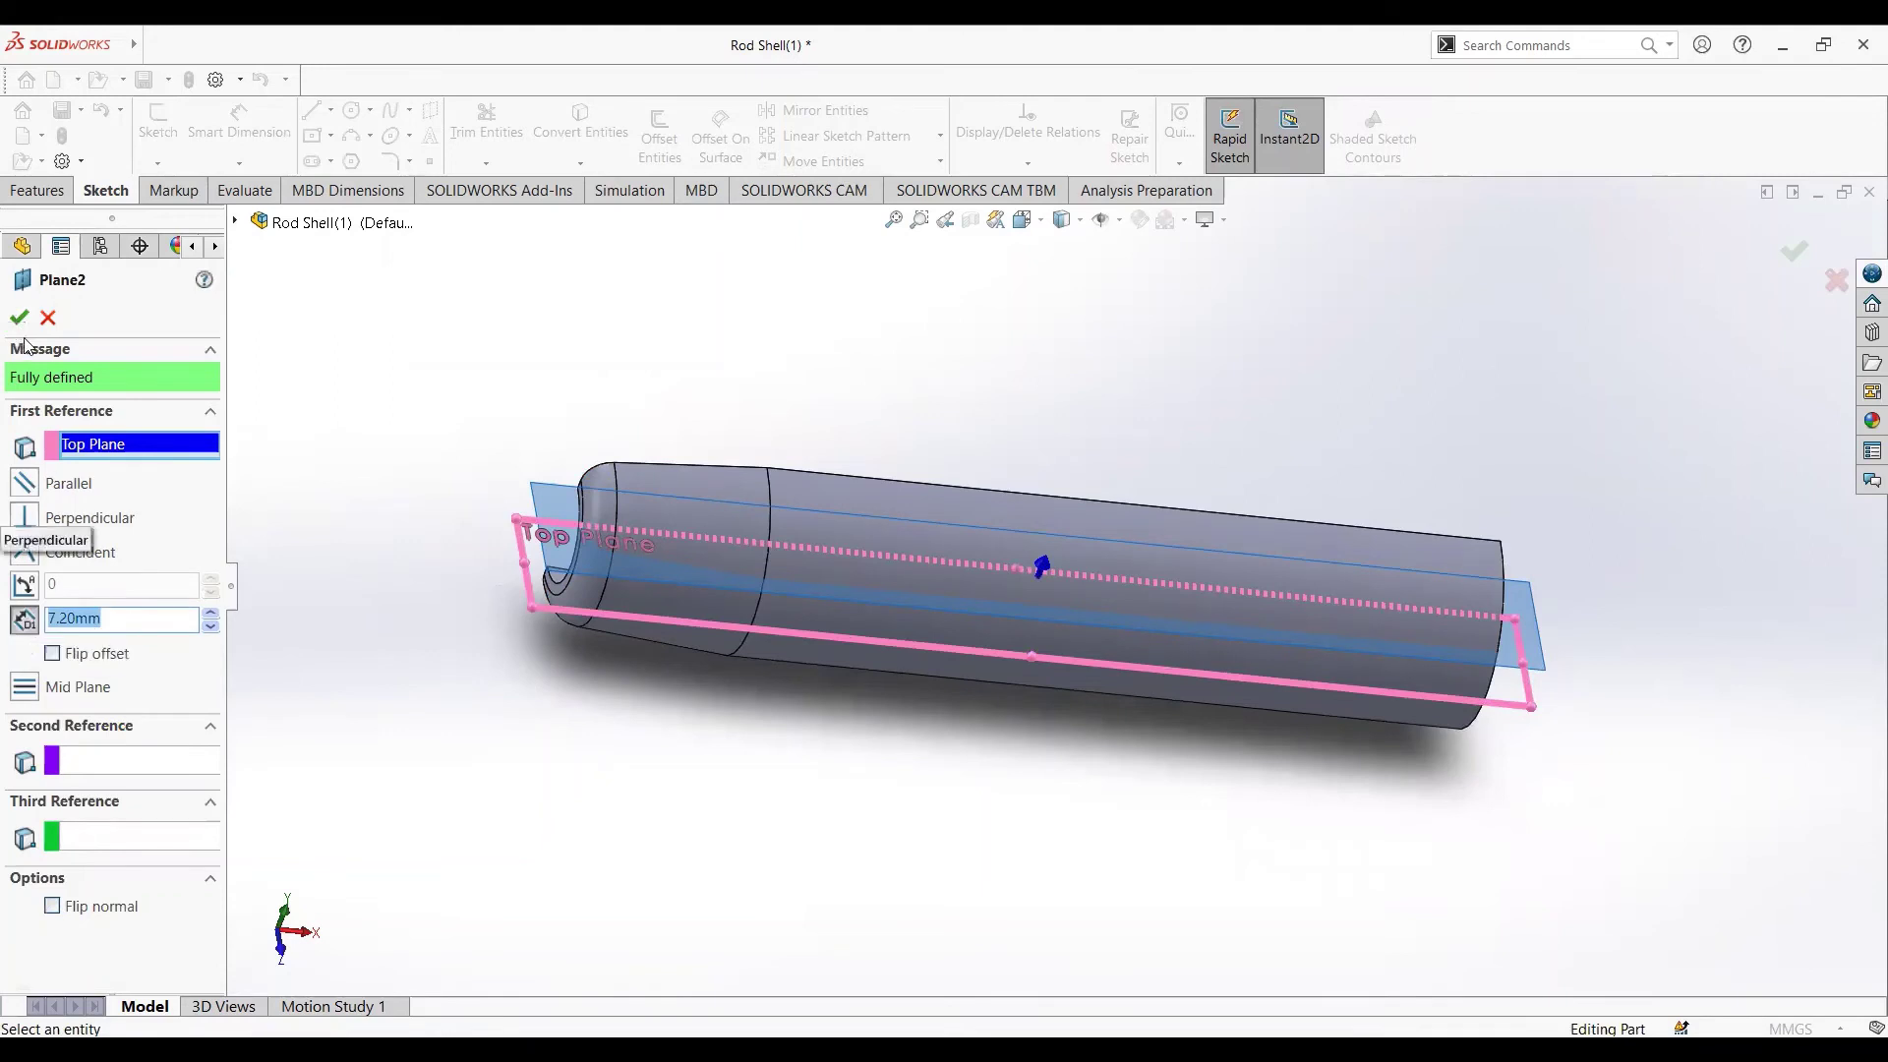
{"action": "left_click", "coordinate": [19, 318]}
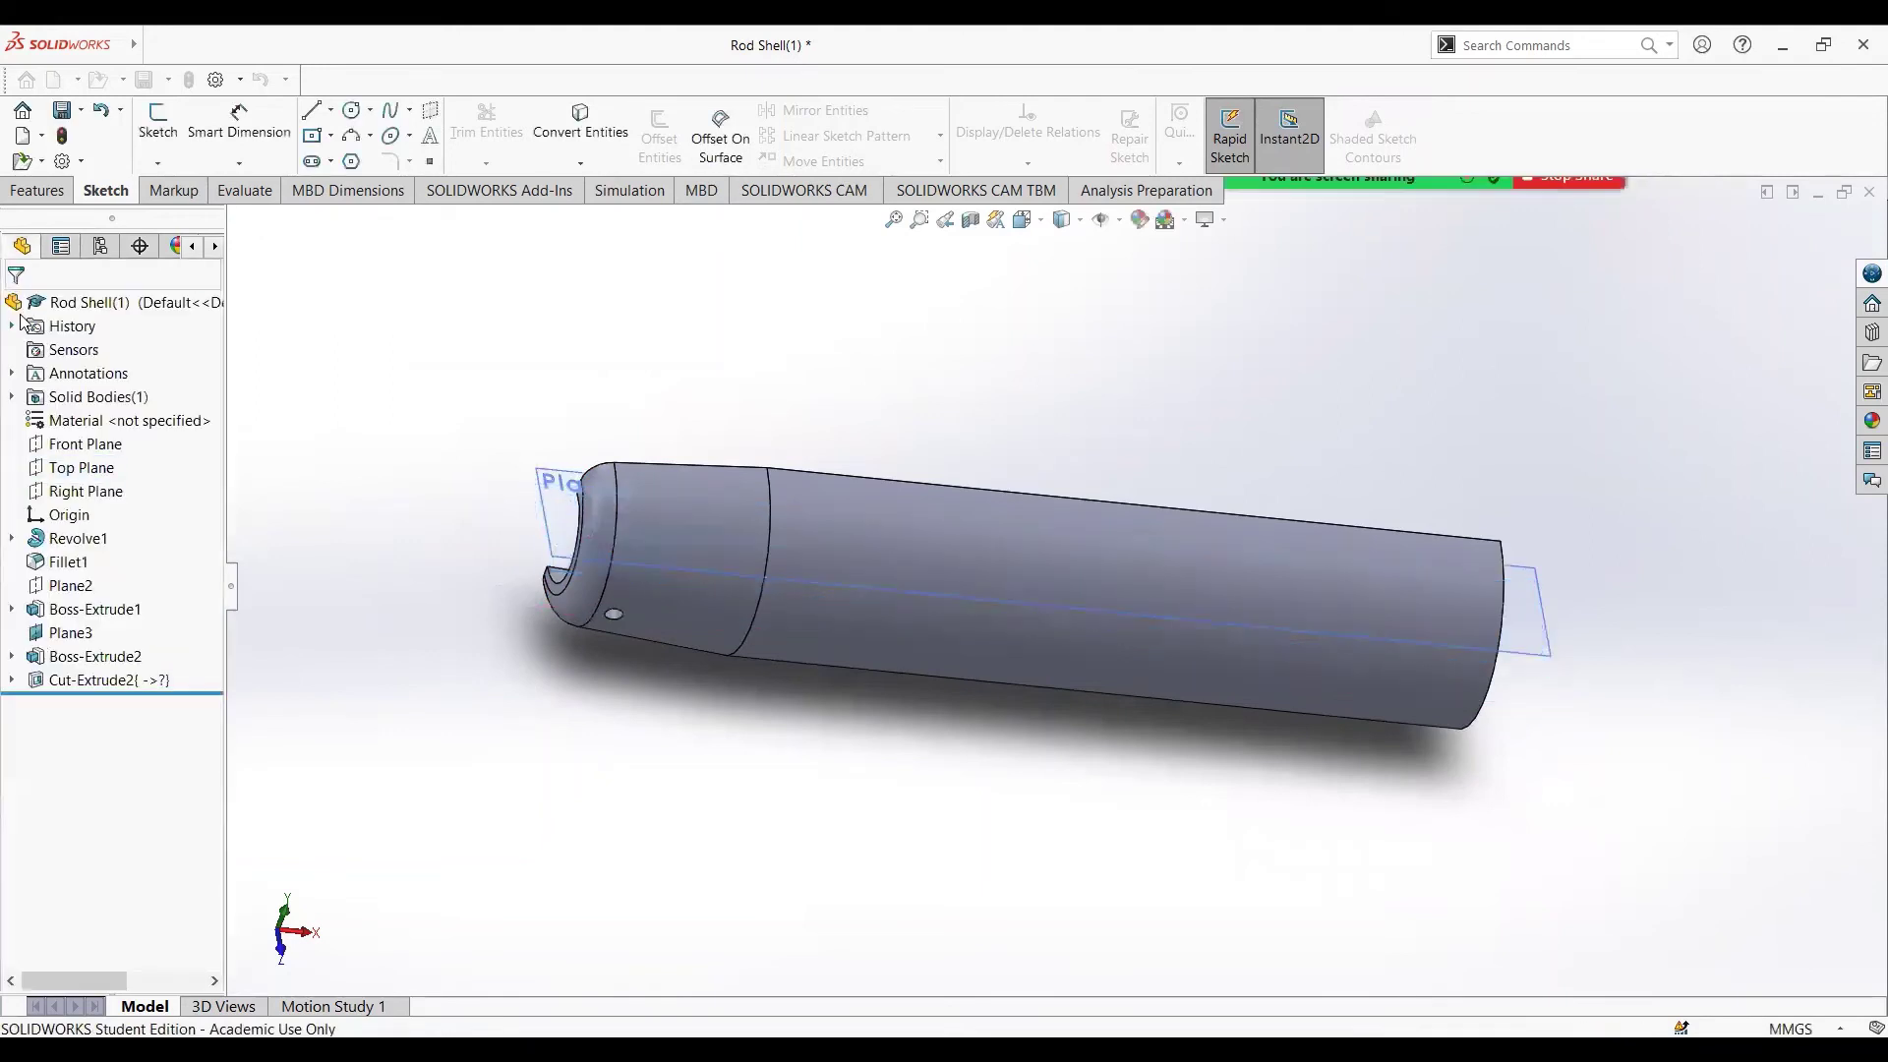
- Review the rectangle sketch and extrusion settings of the rod shell's Boss-Extrude1, and close both without changes
{"action": "left_click", "coordinate": [61, 611]}
{"action": "left_click", "coordinate": [110, 556]}
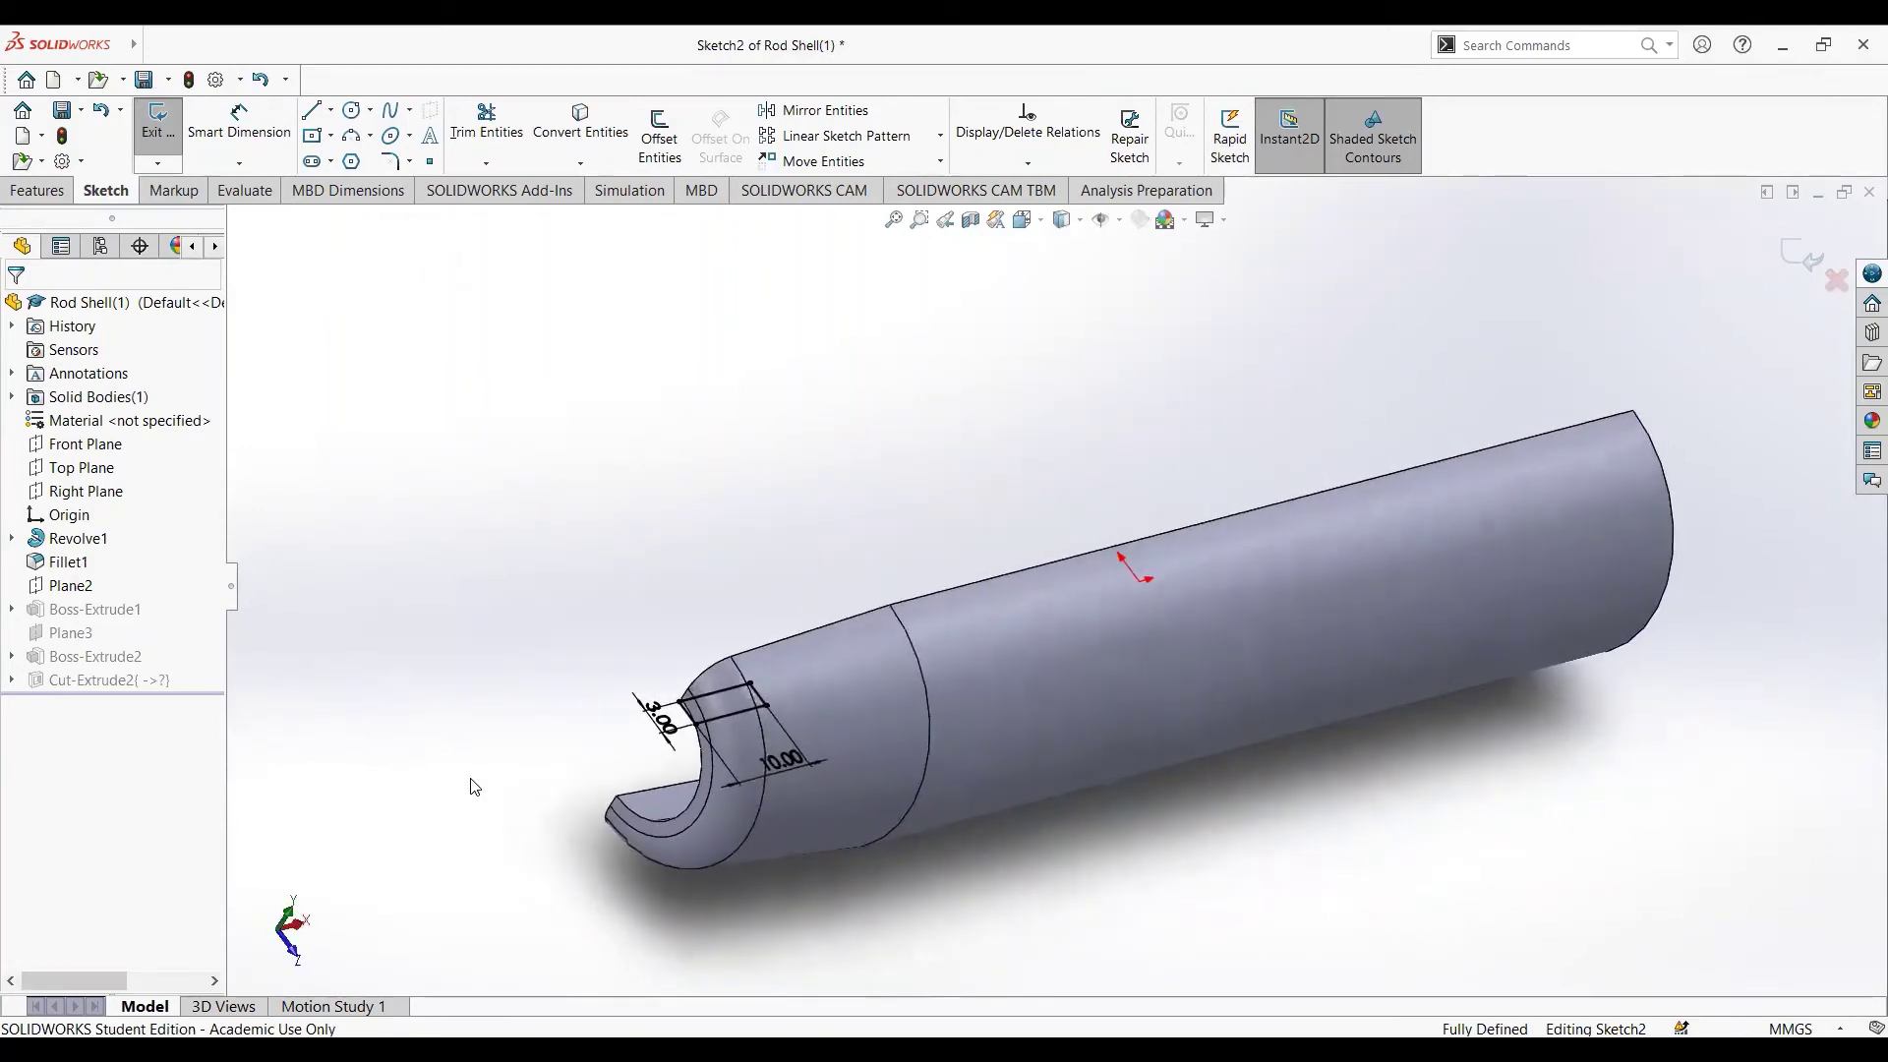
{"action": "left_click", "coordinate": [160, 116]}
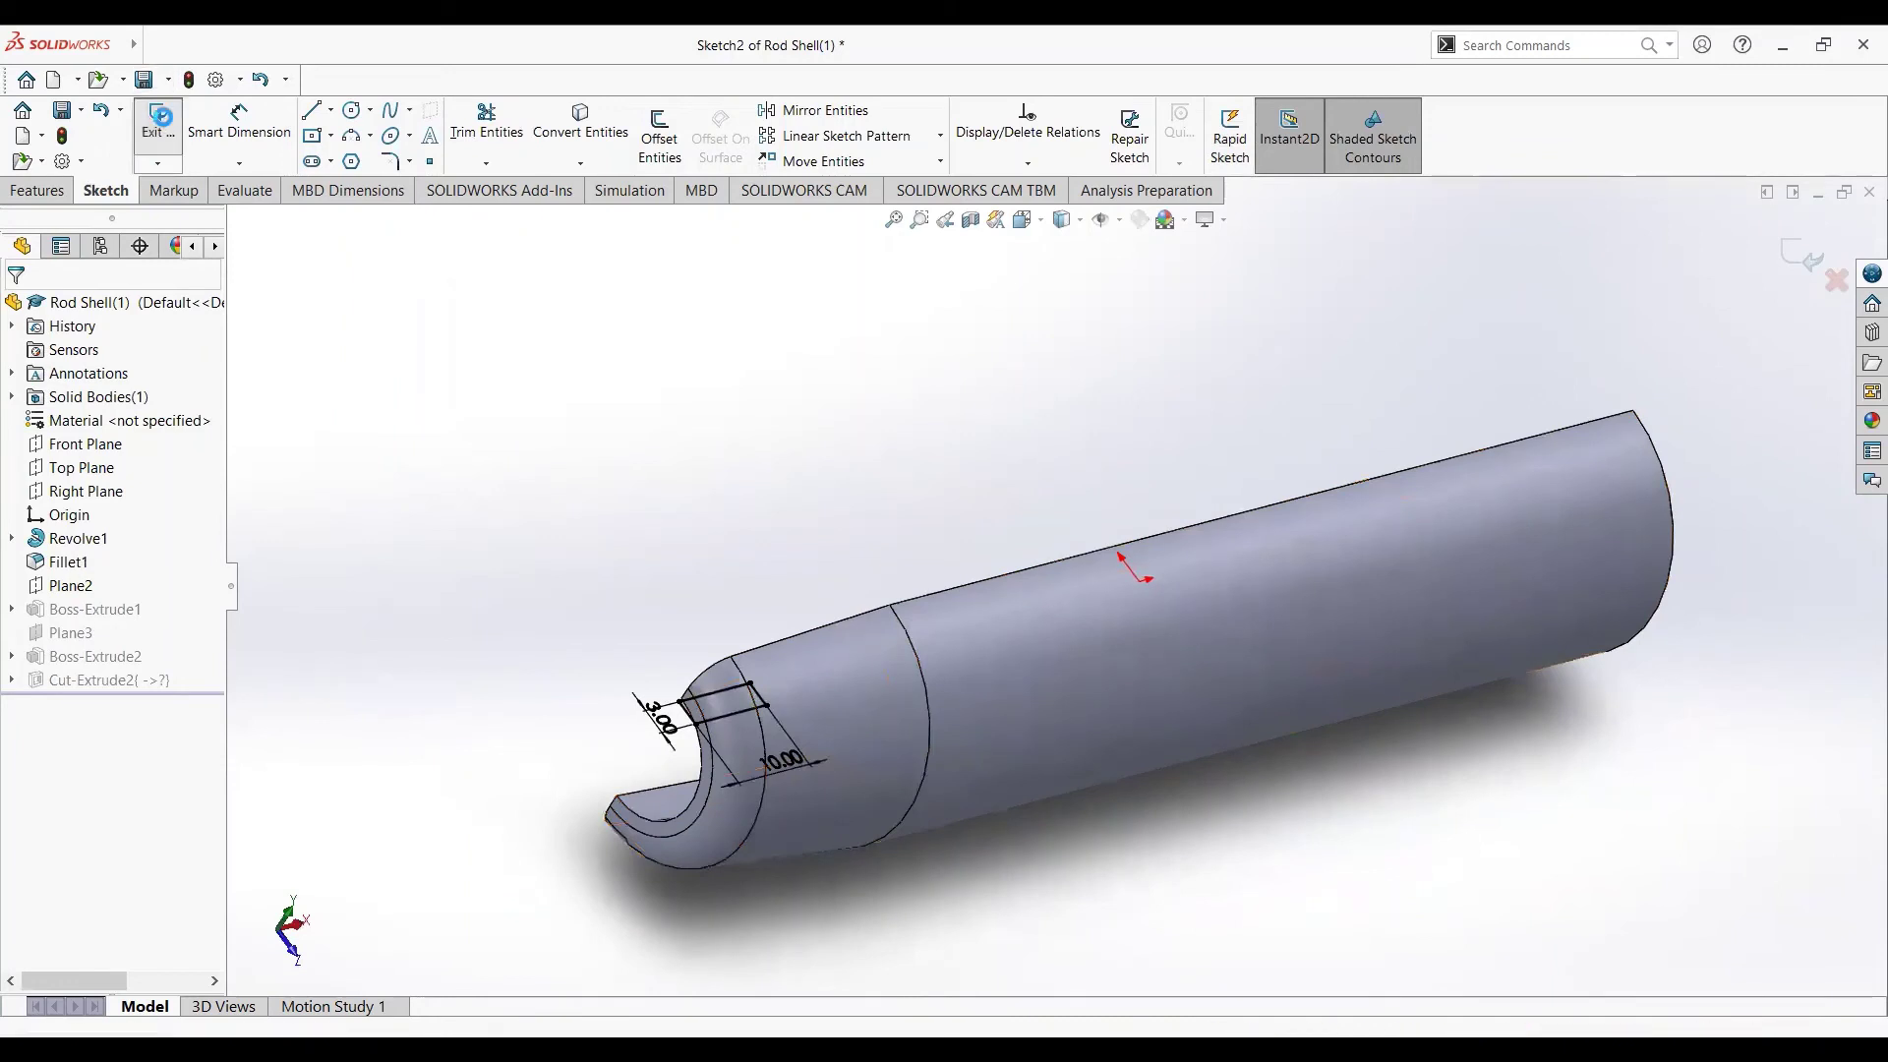
{"action": "left_click", "coordinate": [122, 616]}
{"action": "left_click", "coordinate": [144, 548]}
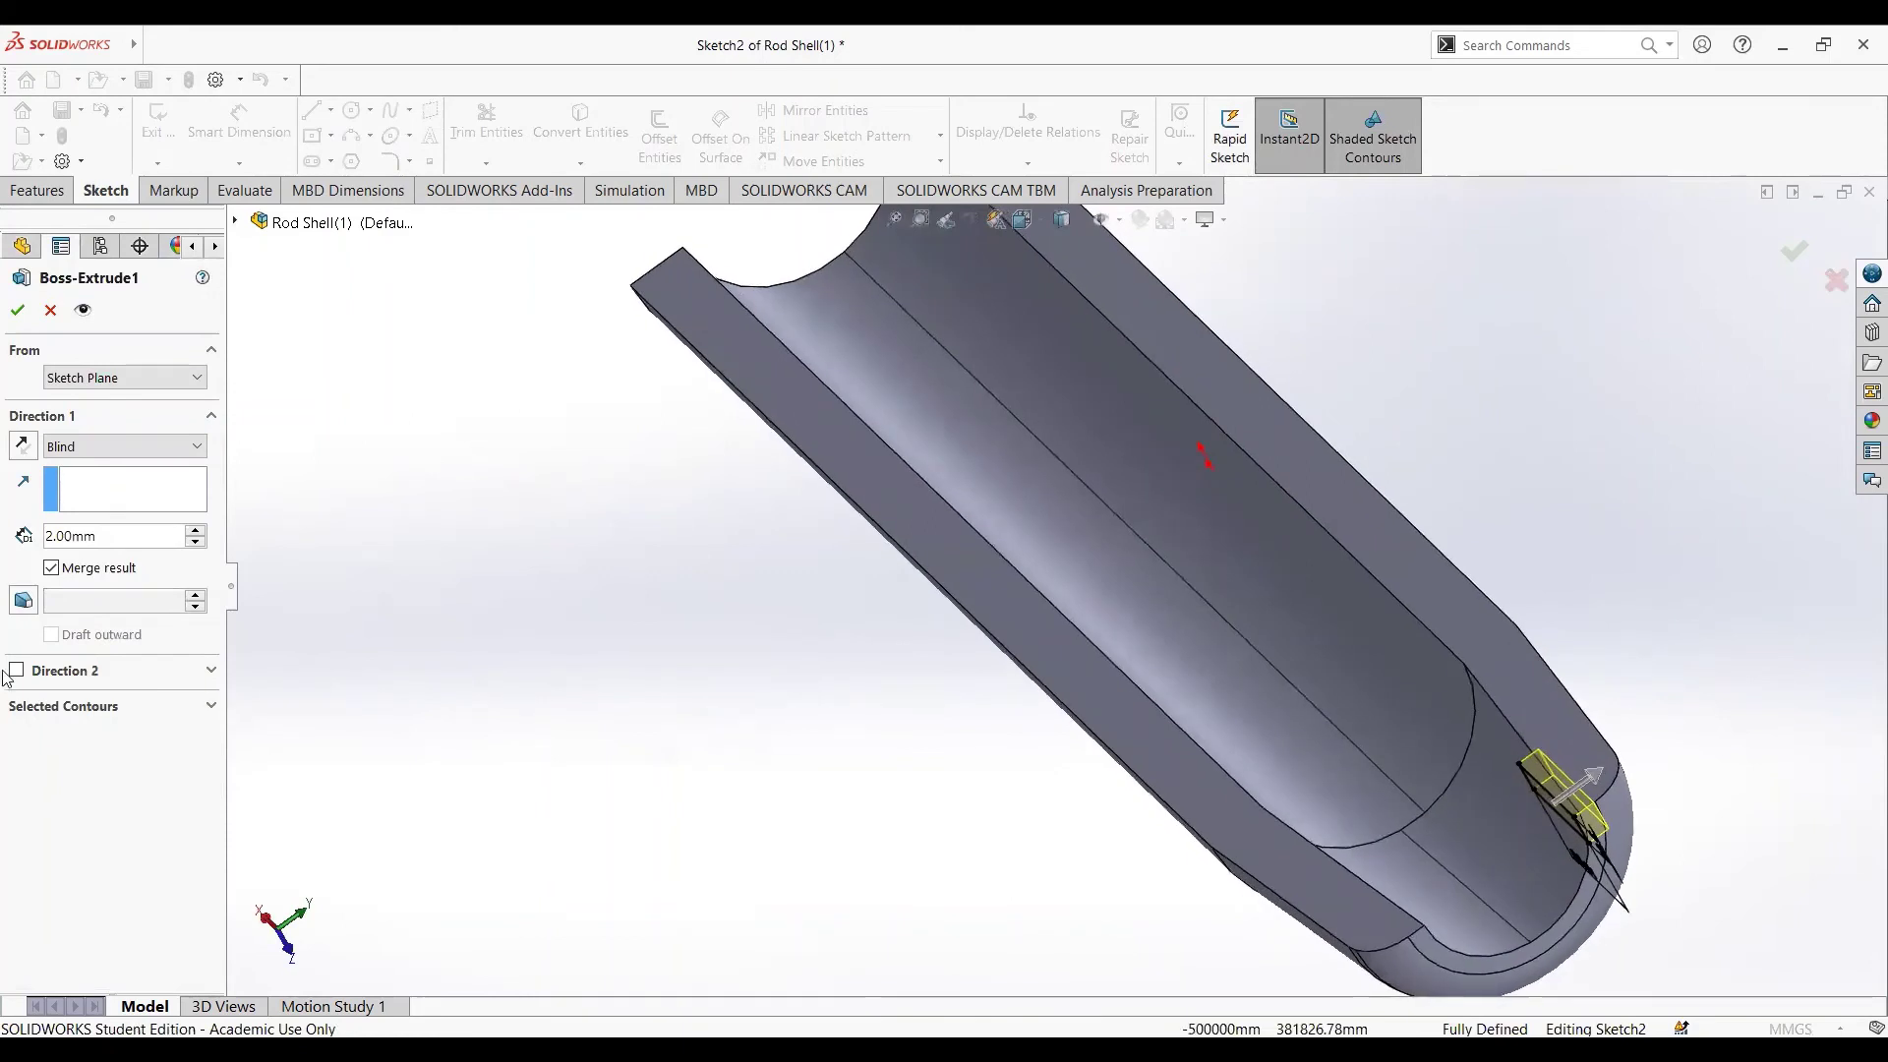
{"action": "left_click", "coordinate": [17, 313]}
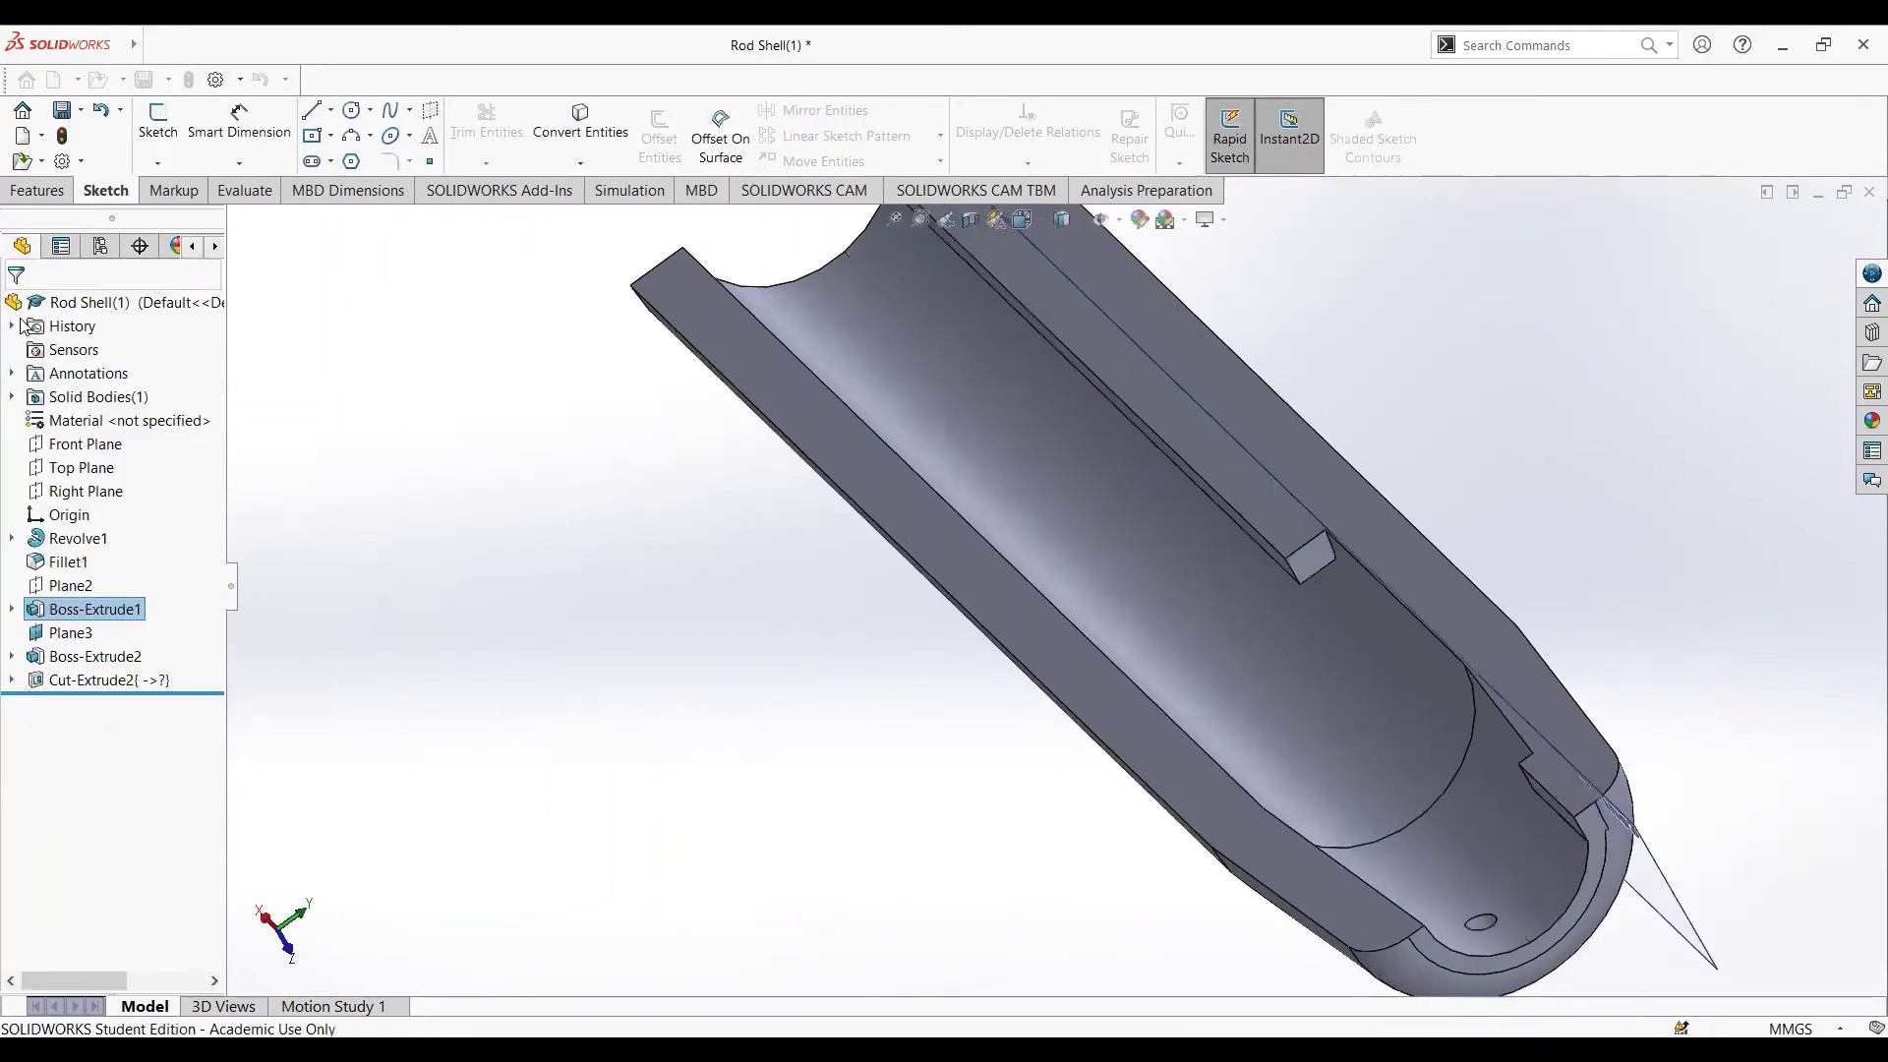
- Review the reference and offset distance of the rod shell's Plane3, close it without changes, and highlight Boss-Extrude1
{"action": "left_click", "coordinate": [83, 637]}
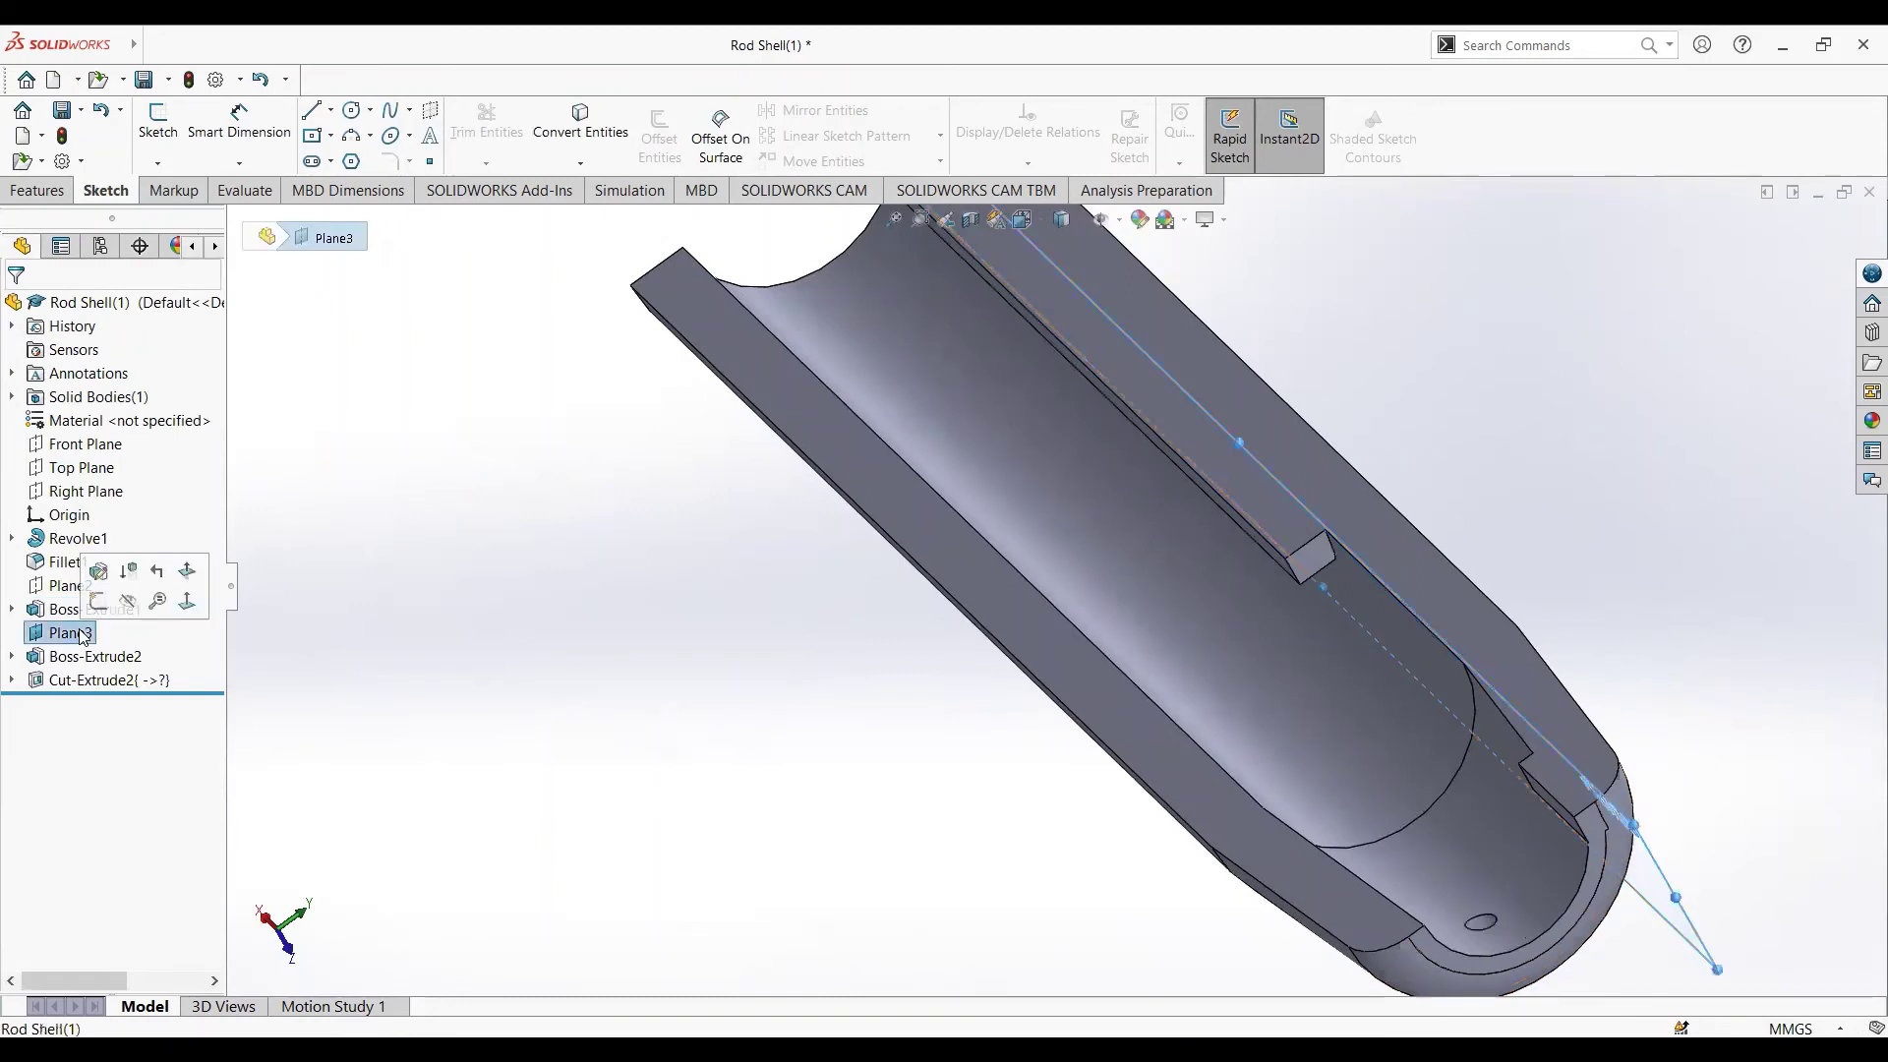
{"action": "left_click", "coordinate": [98, 571]}
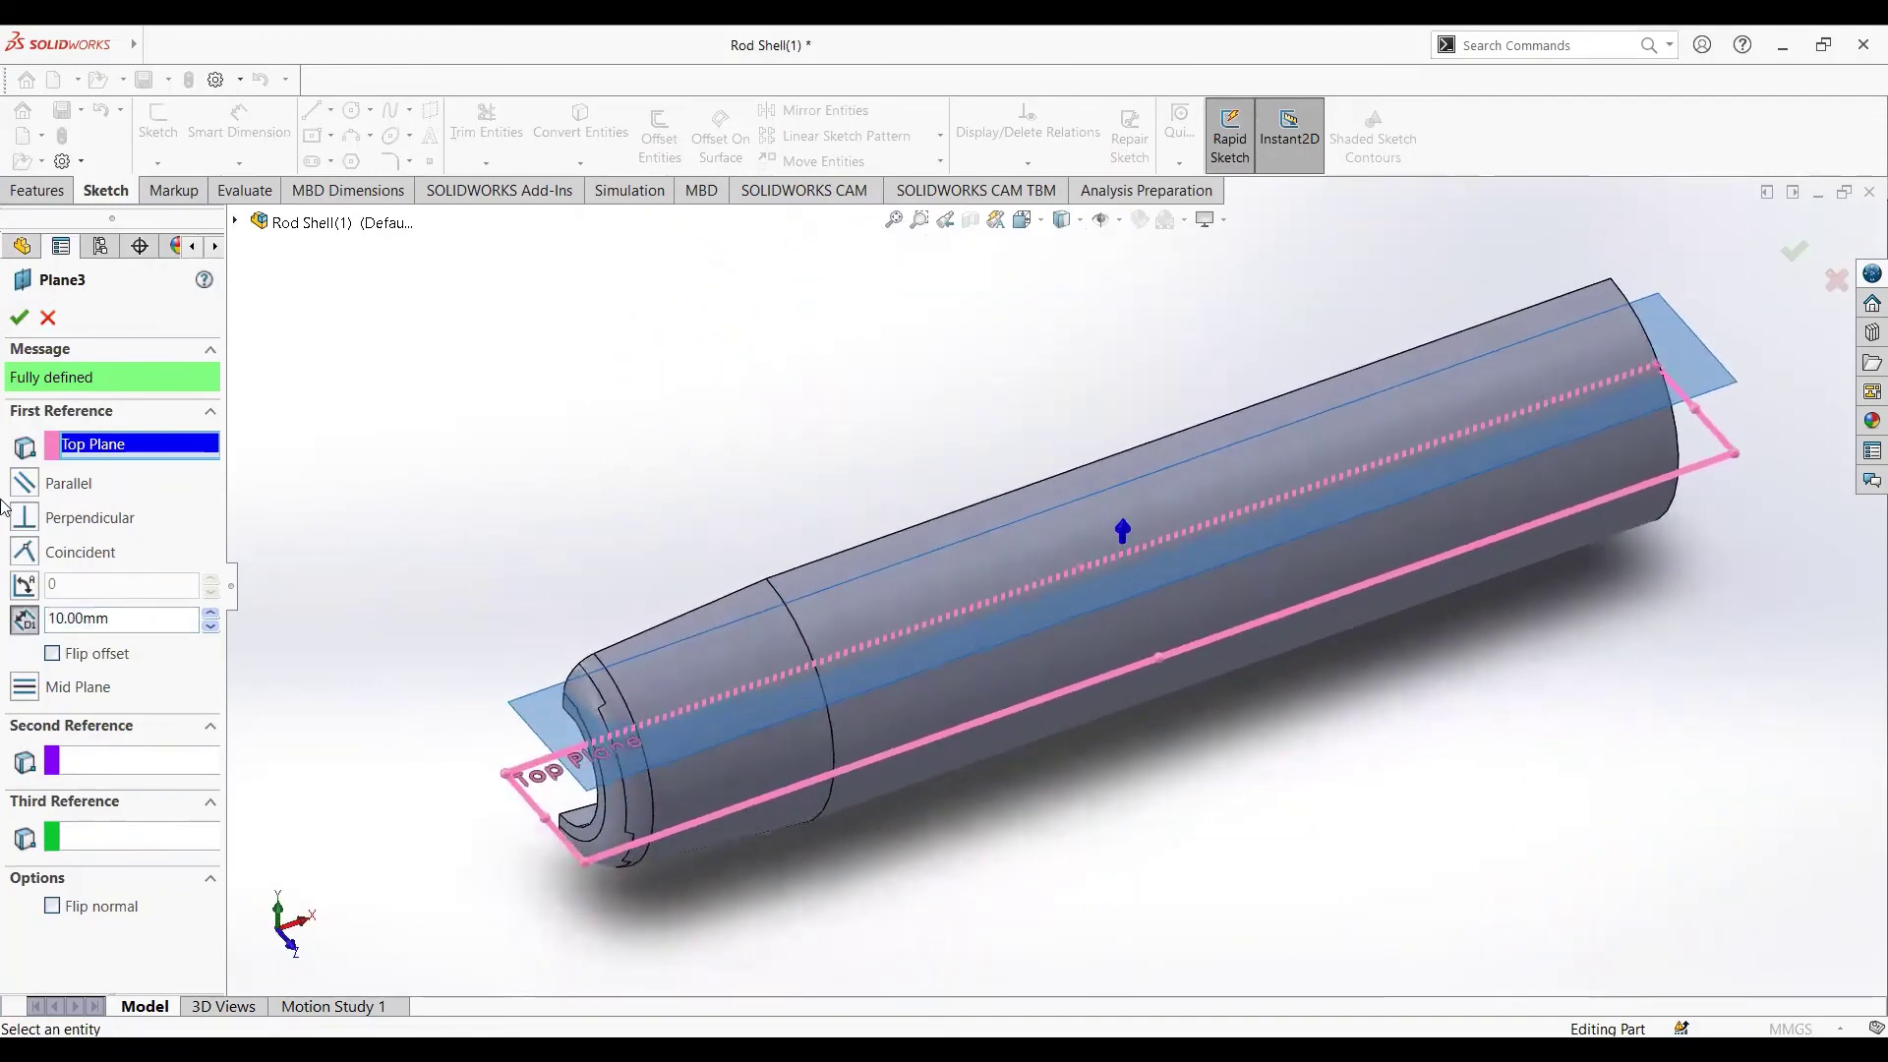
{"action": "key", "text": "Return"}
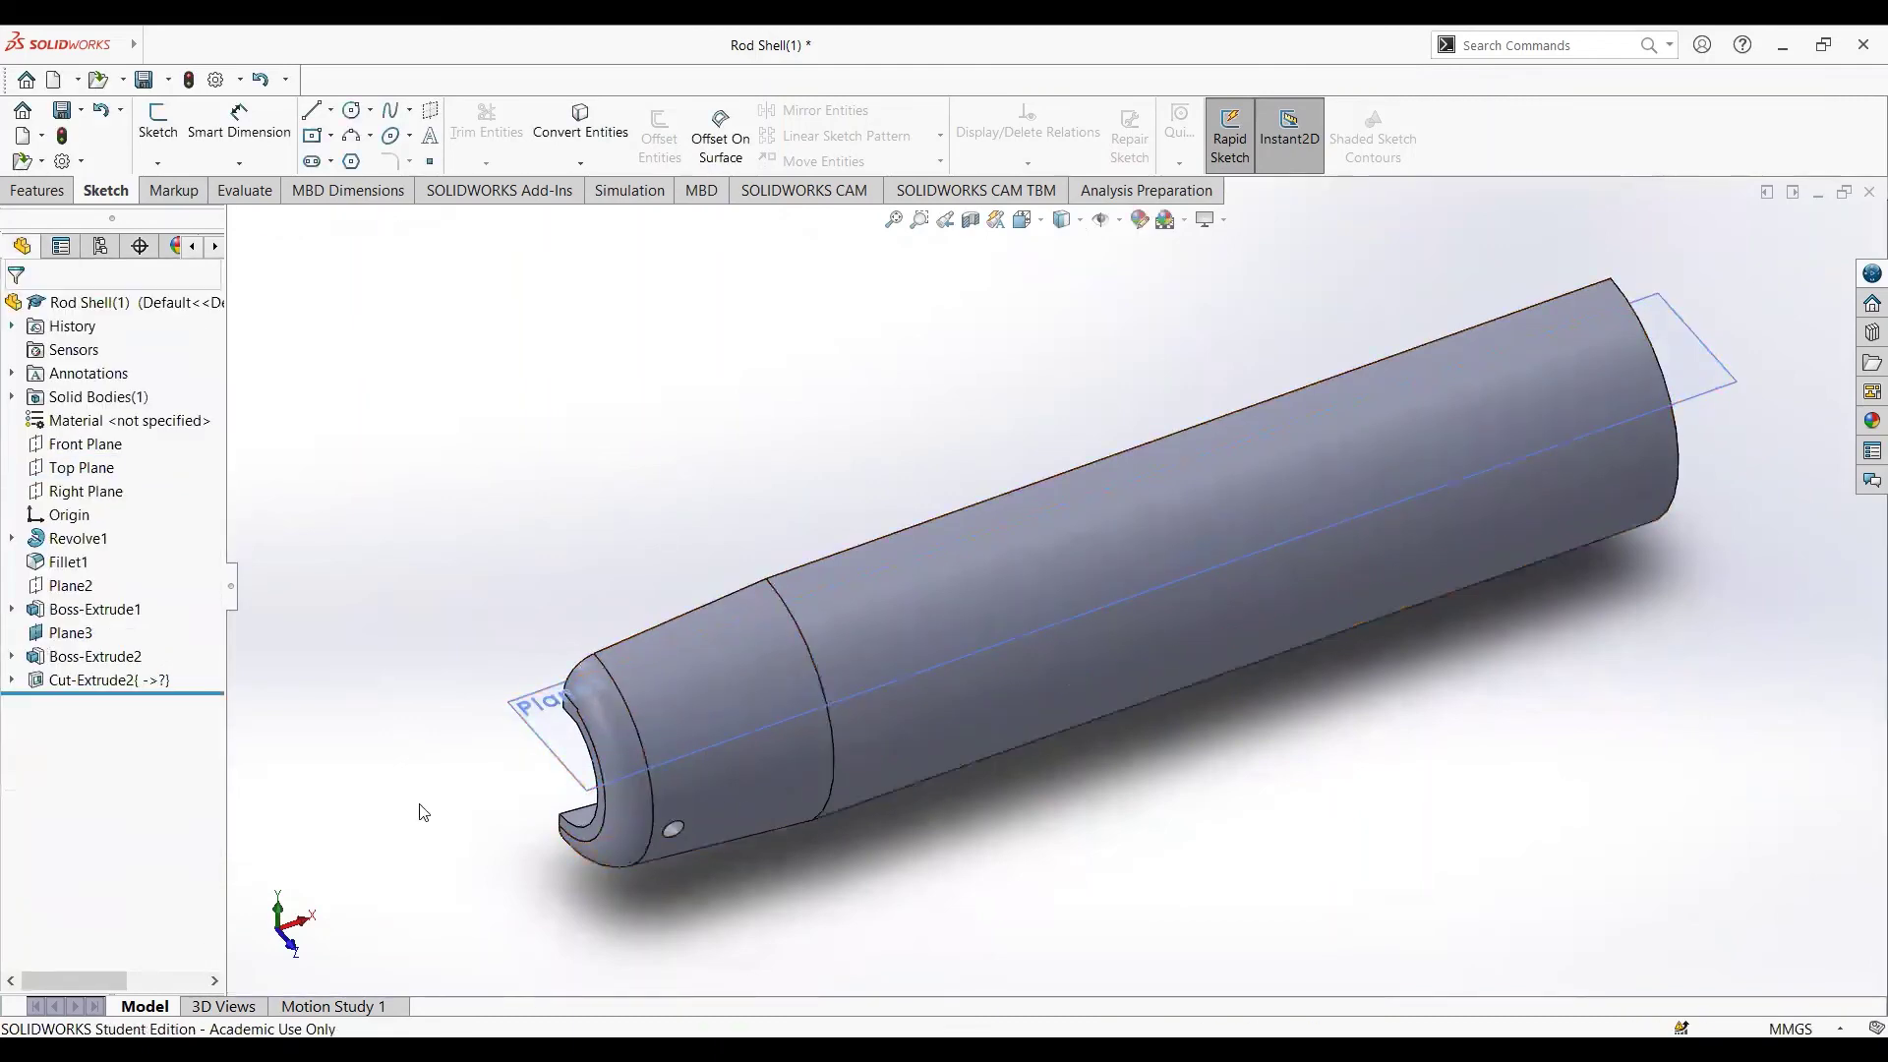
{"action": "left_click", "coordinate": [90, 612]}
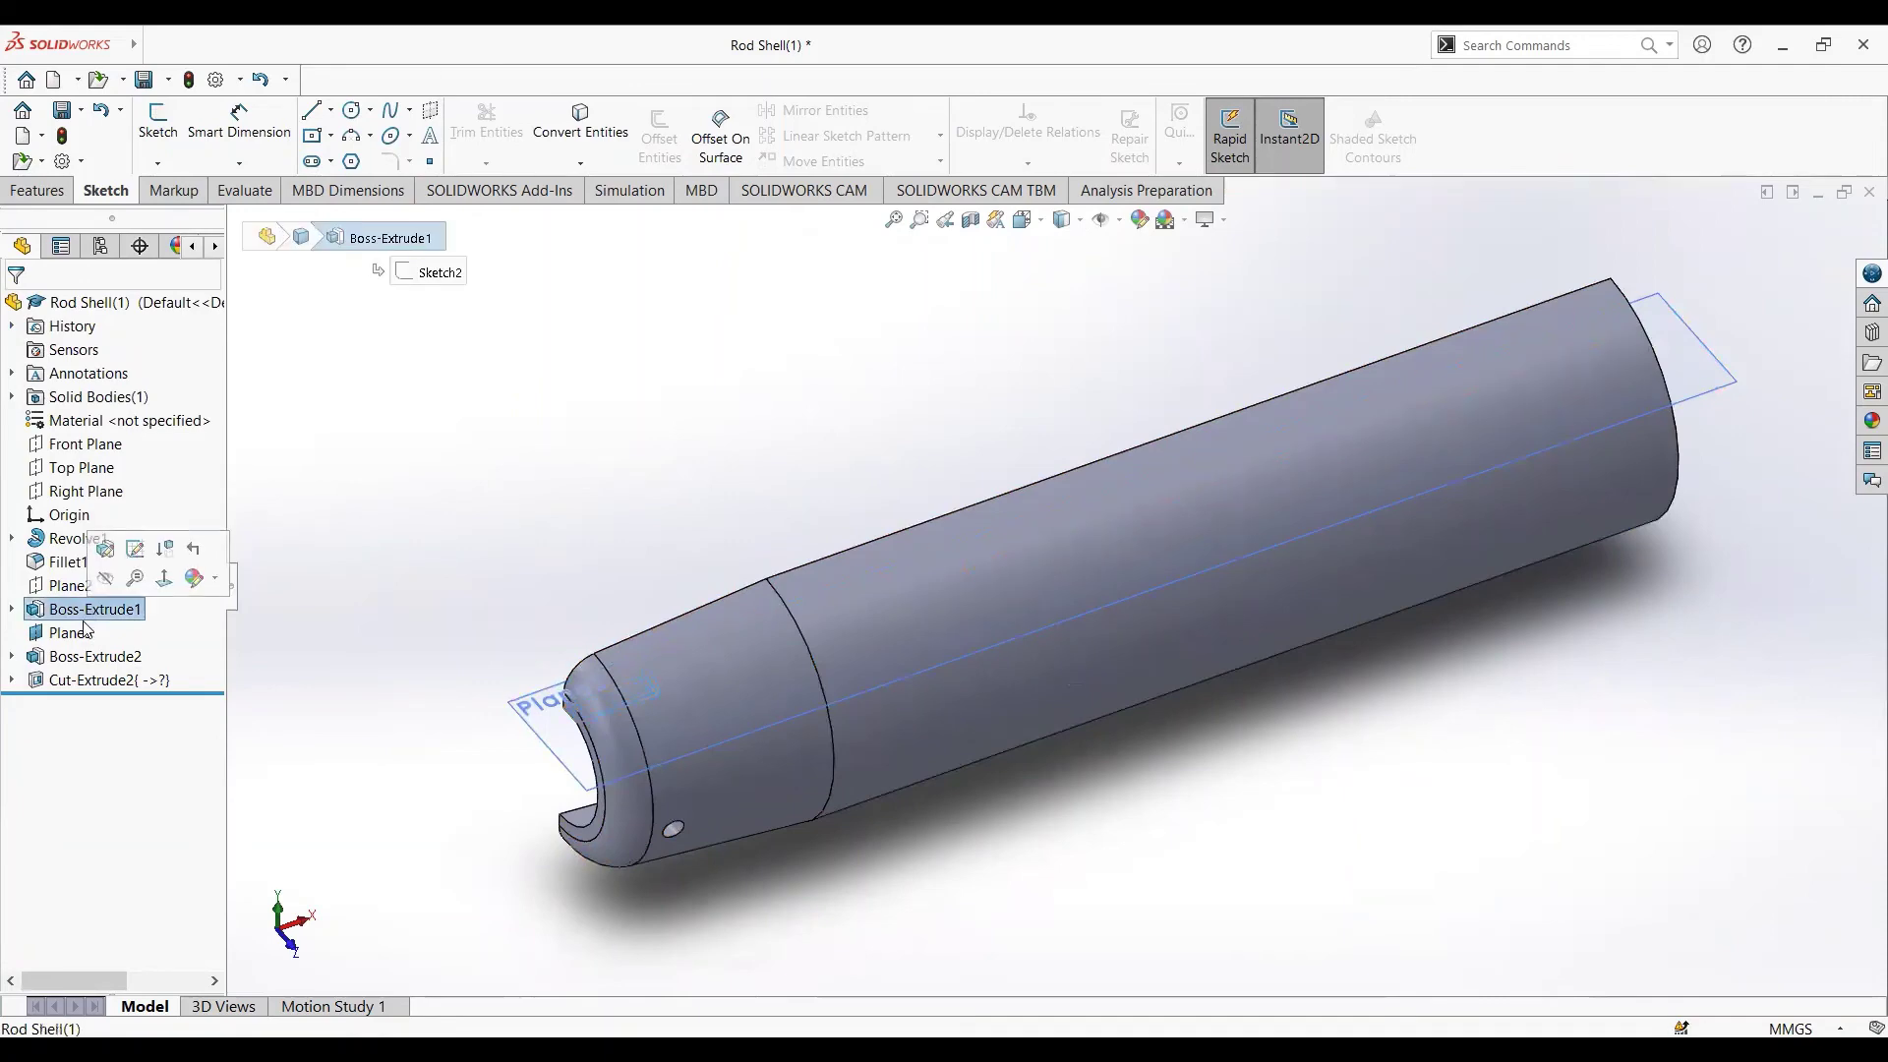
- Review the long narrow rectangle sketch of the rod shell's Boss-Extrude2, and exit it without changes
{"action": "left_click", "coordinate": [76, 633]}
{"action": "left_click", "coordinate": [86, 658]}
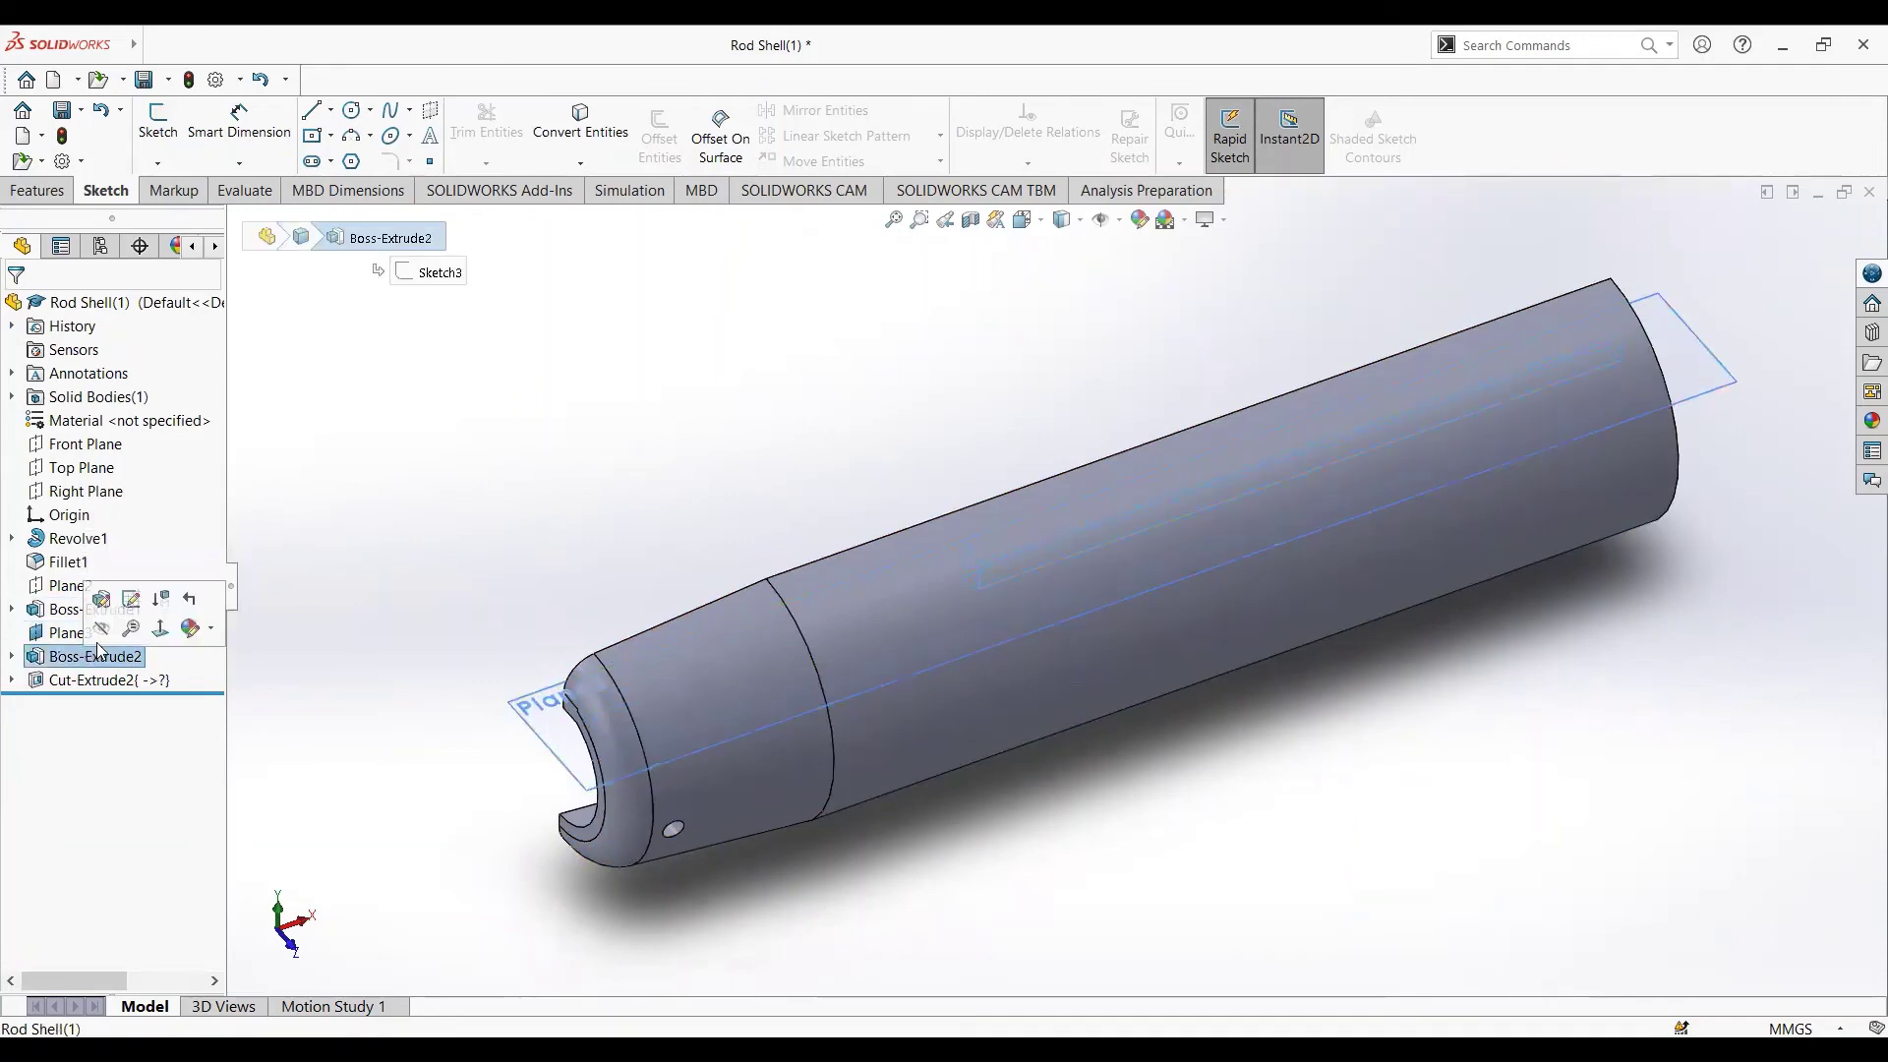
{"action": "left_click", "coordinate": [131, 600]}
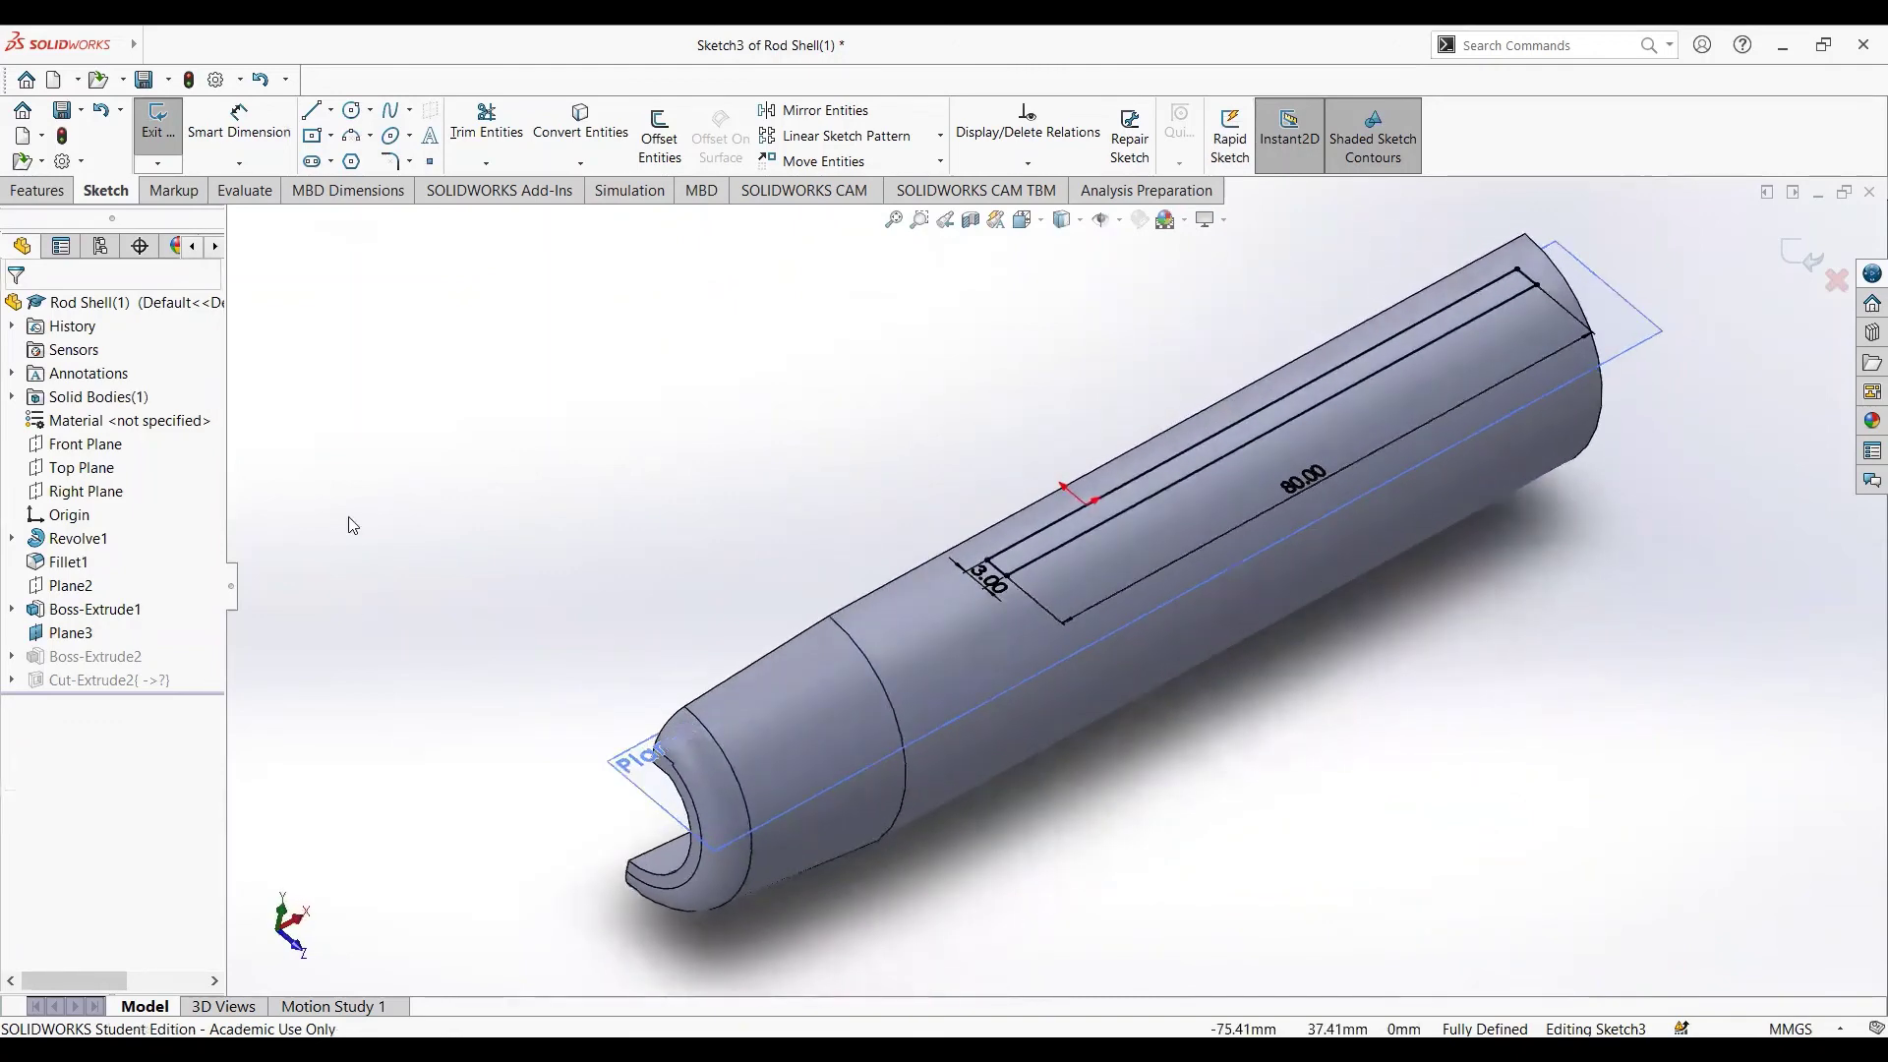
{"action": "left_click", "coordinate": [155, 138]}
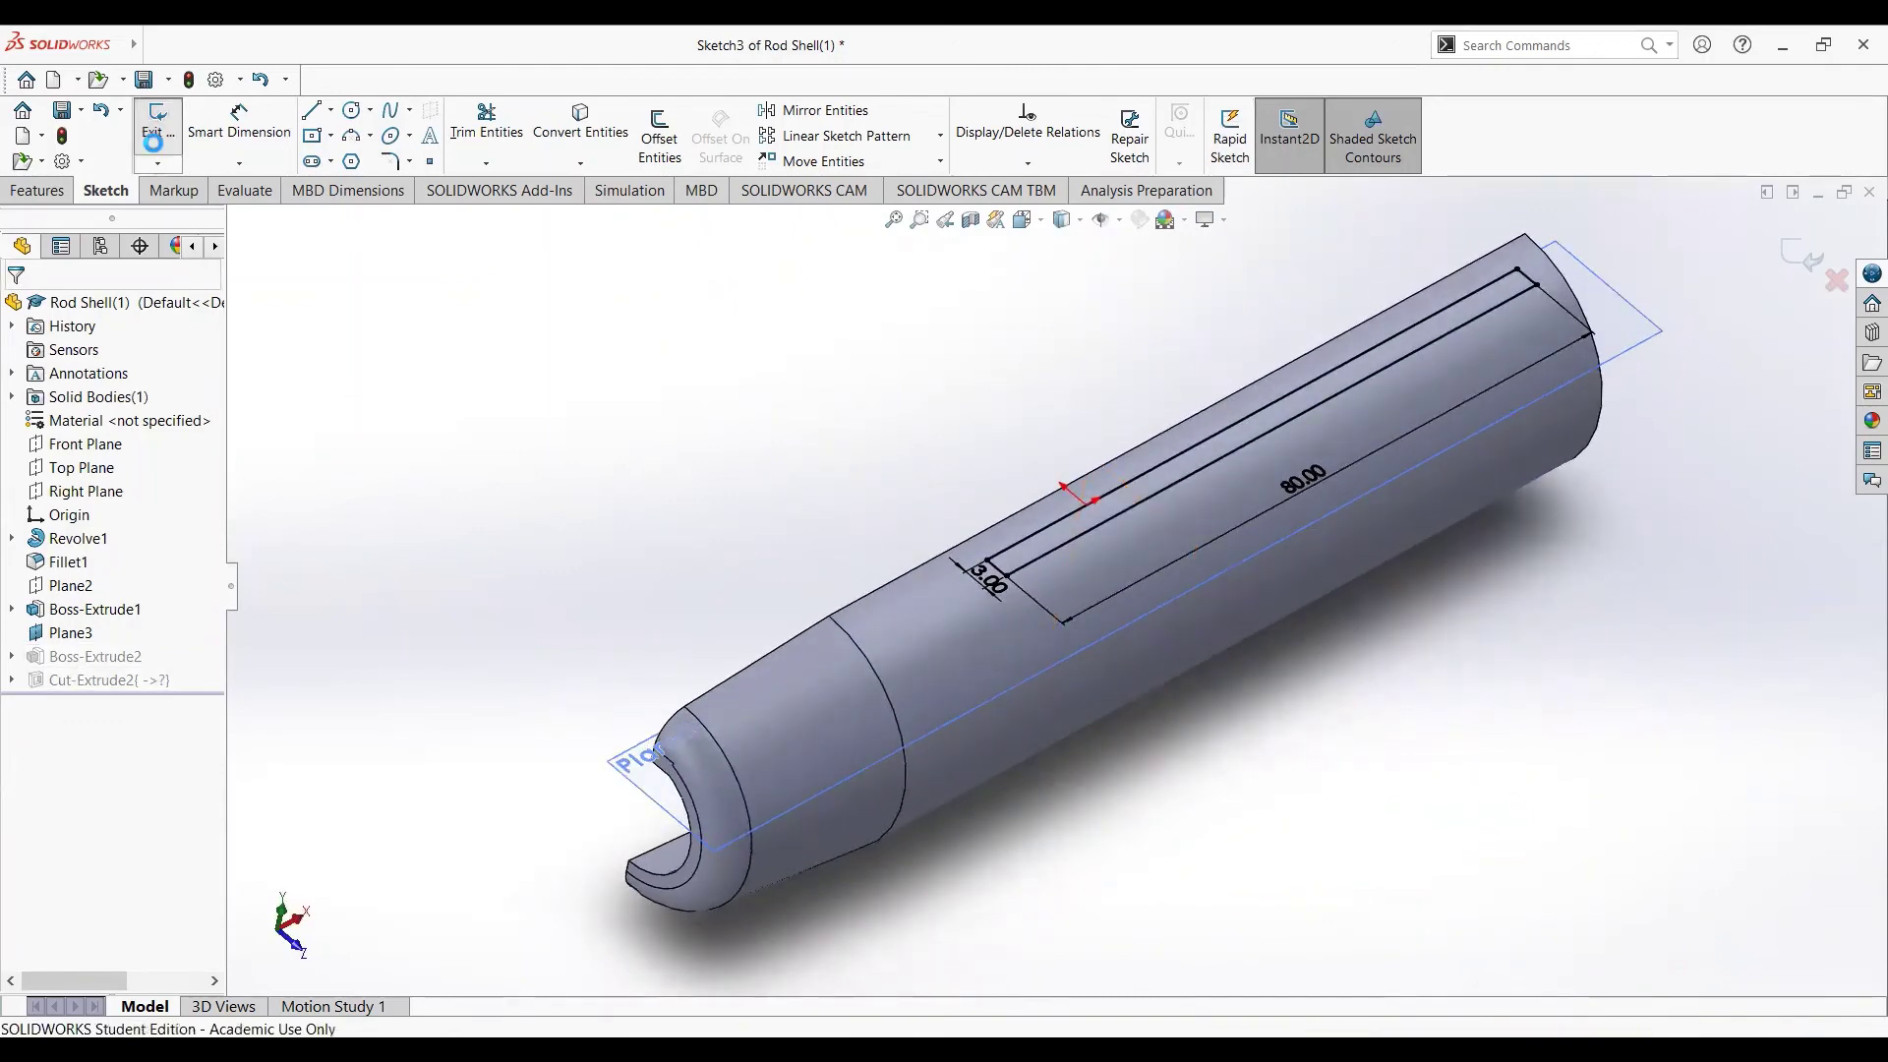
- Review the hole sketch and cut settings of the rod shell's Cut-Extrude2, close it without changes, and inspect the shell's exterior
{"action": "left_click", "coordinate": [61, 684]}
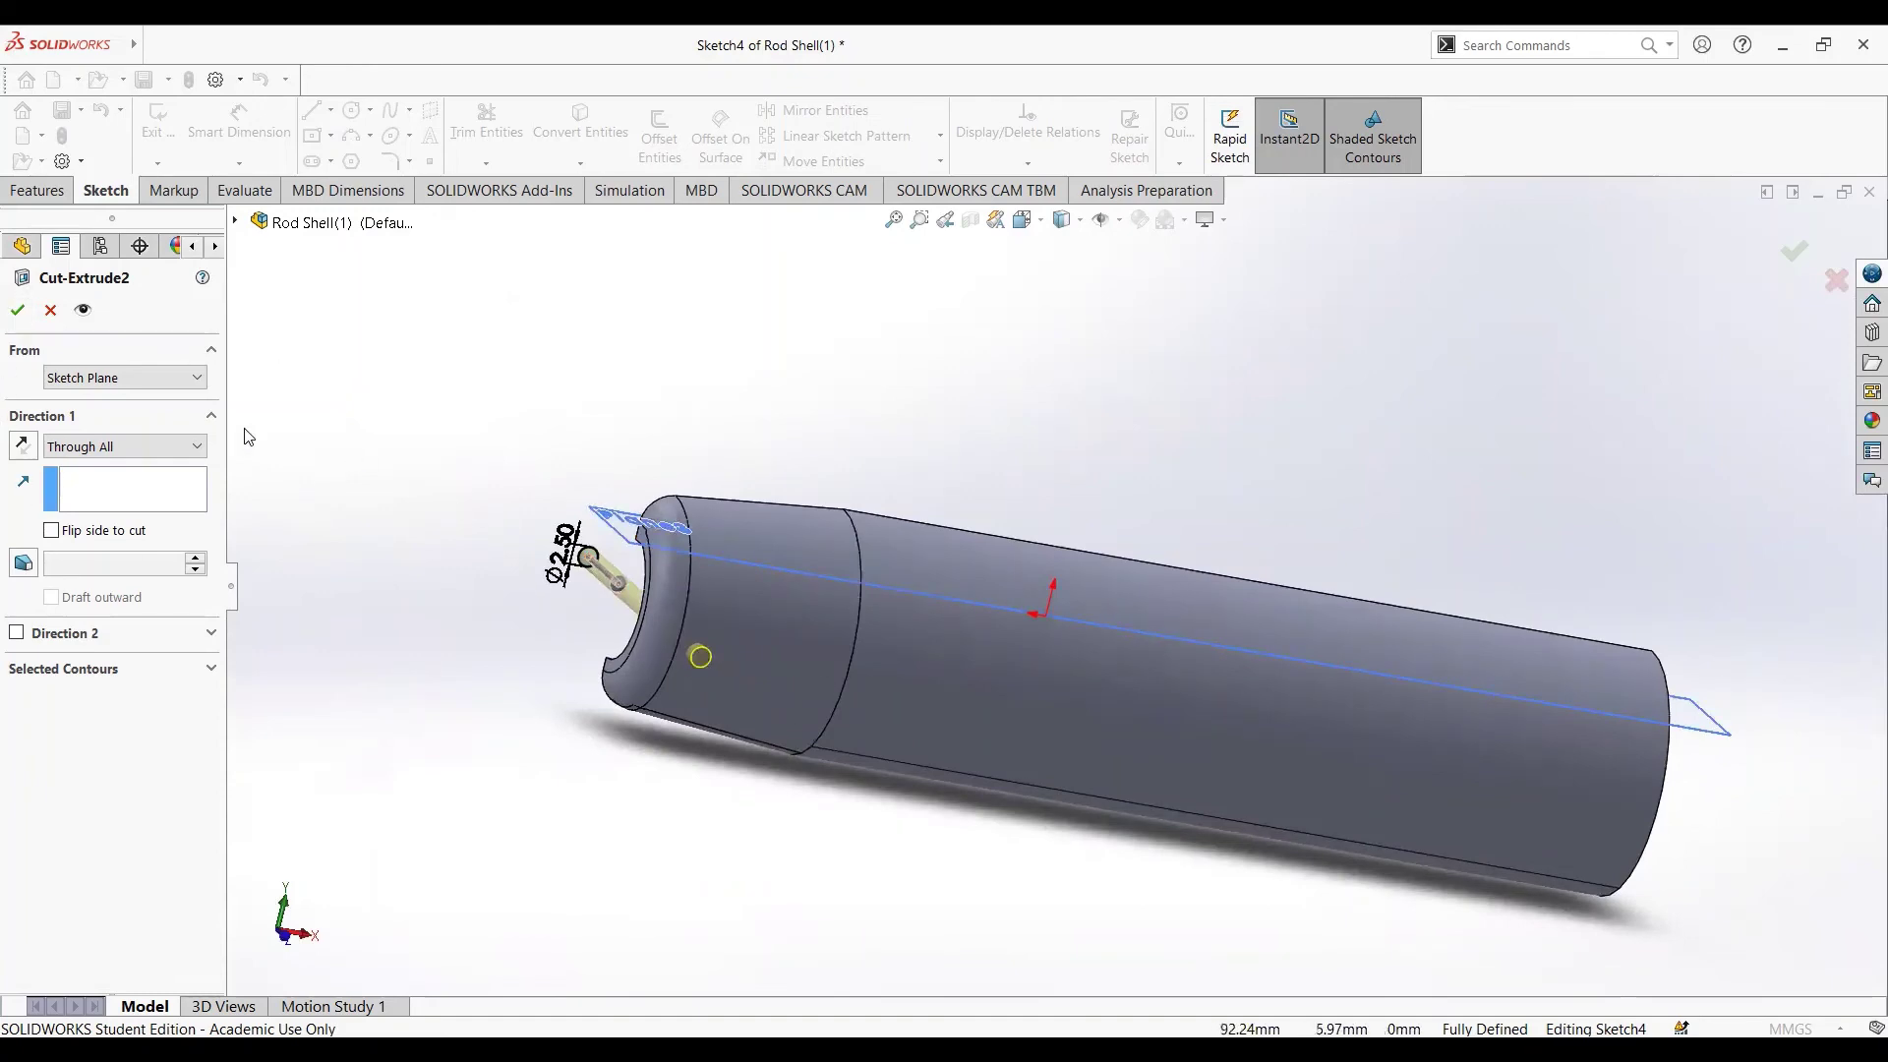
{"action": "left_click", "coordinate": [16, 310]}
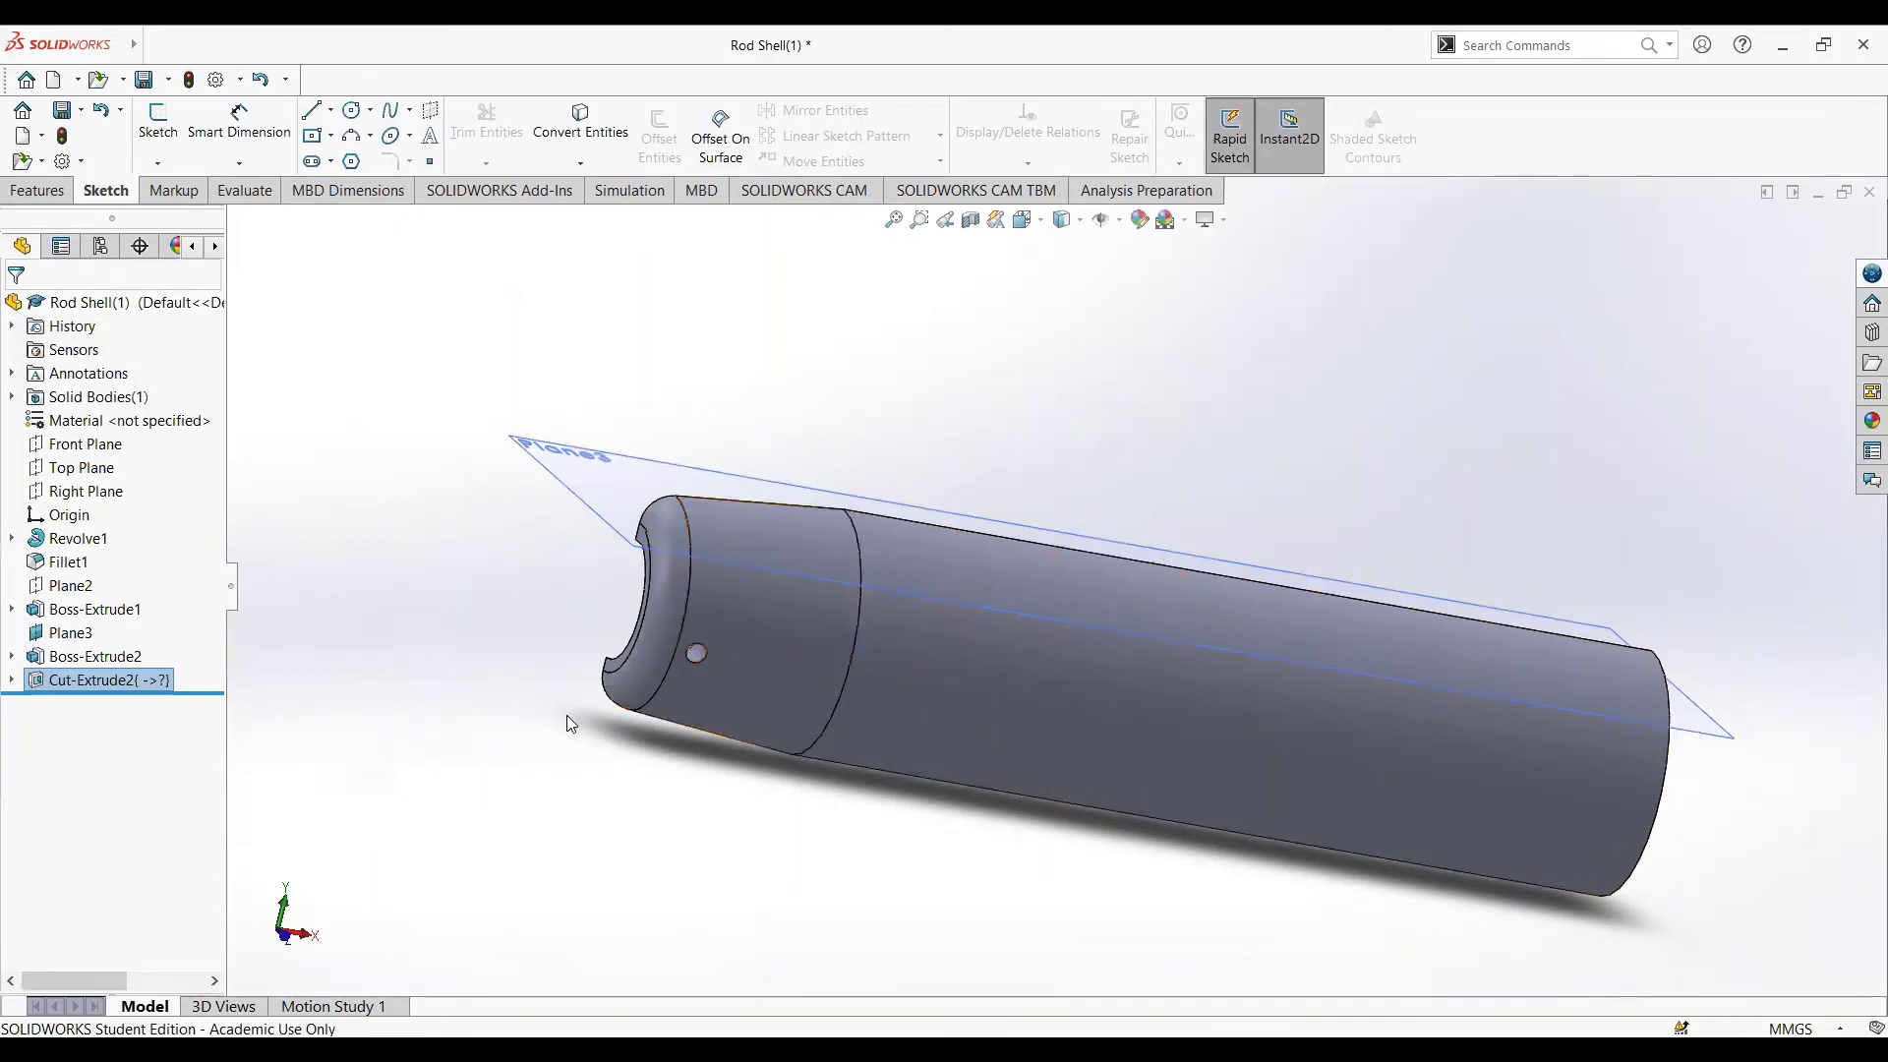
{"action": "middle_click_drag", "start_coordinate": [566, 716], "coordinate": [1060, 720]}
{"action": "left_click", "coordinate": [1056, 711]}
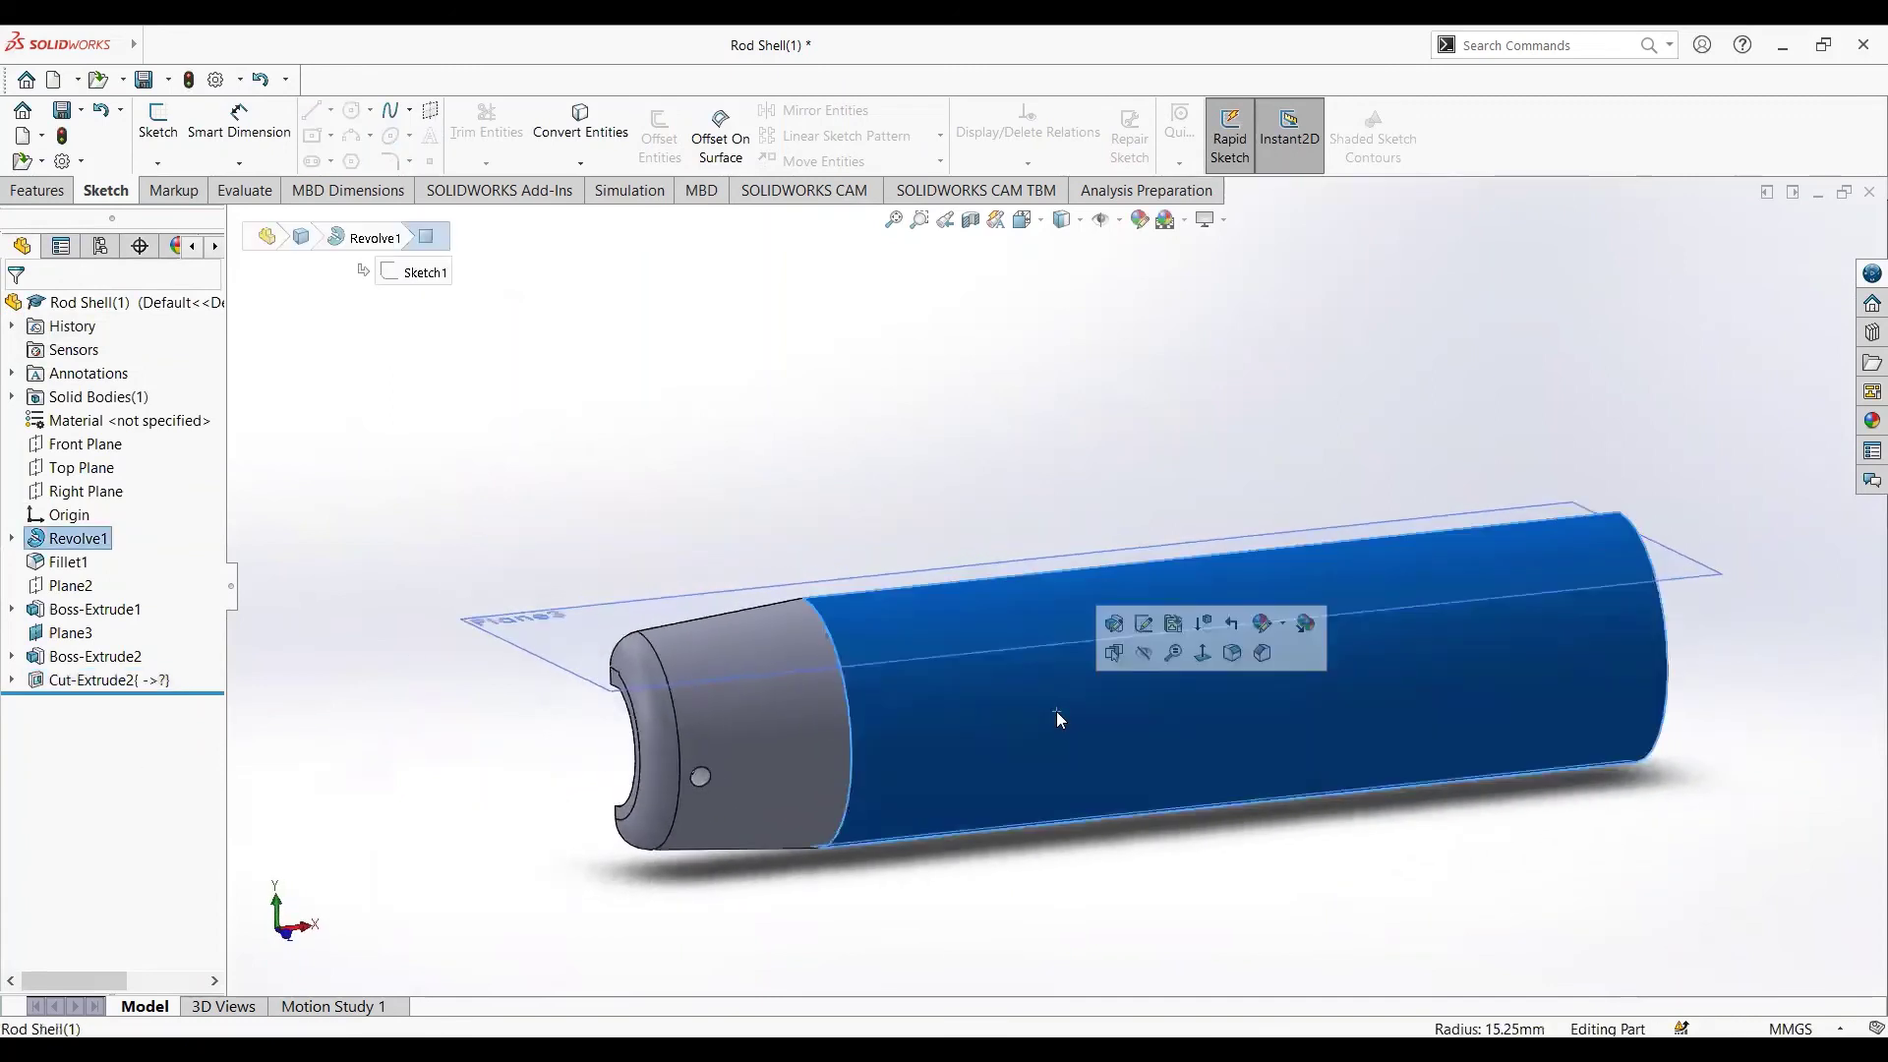
{"action": "left_click", "coordinate": [1288, 749]}
{"action": "scroll", "coordinate": [1288, 749], "scroll_direction": "up", "scroll_amount": 3}
{"action": "scroll", "coordinate": [1288, 749], "scroll_direction": "down", "scroll_amount": 2}
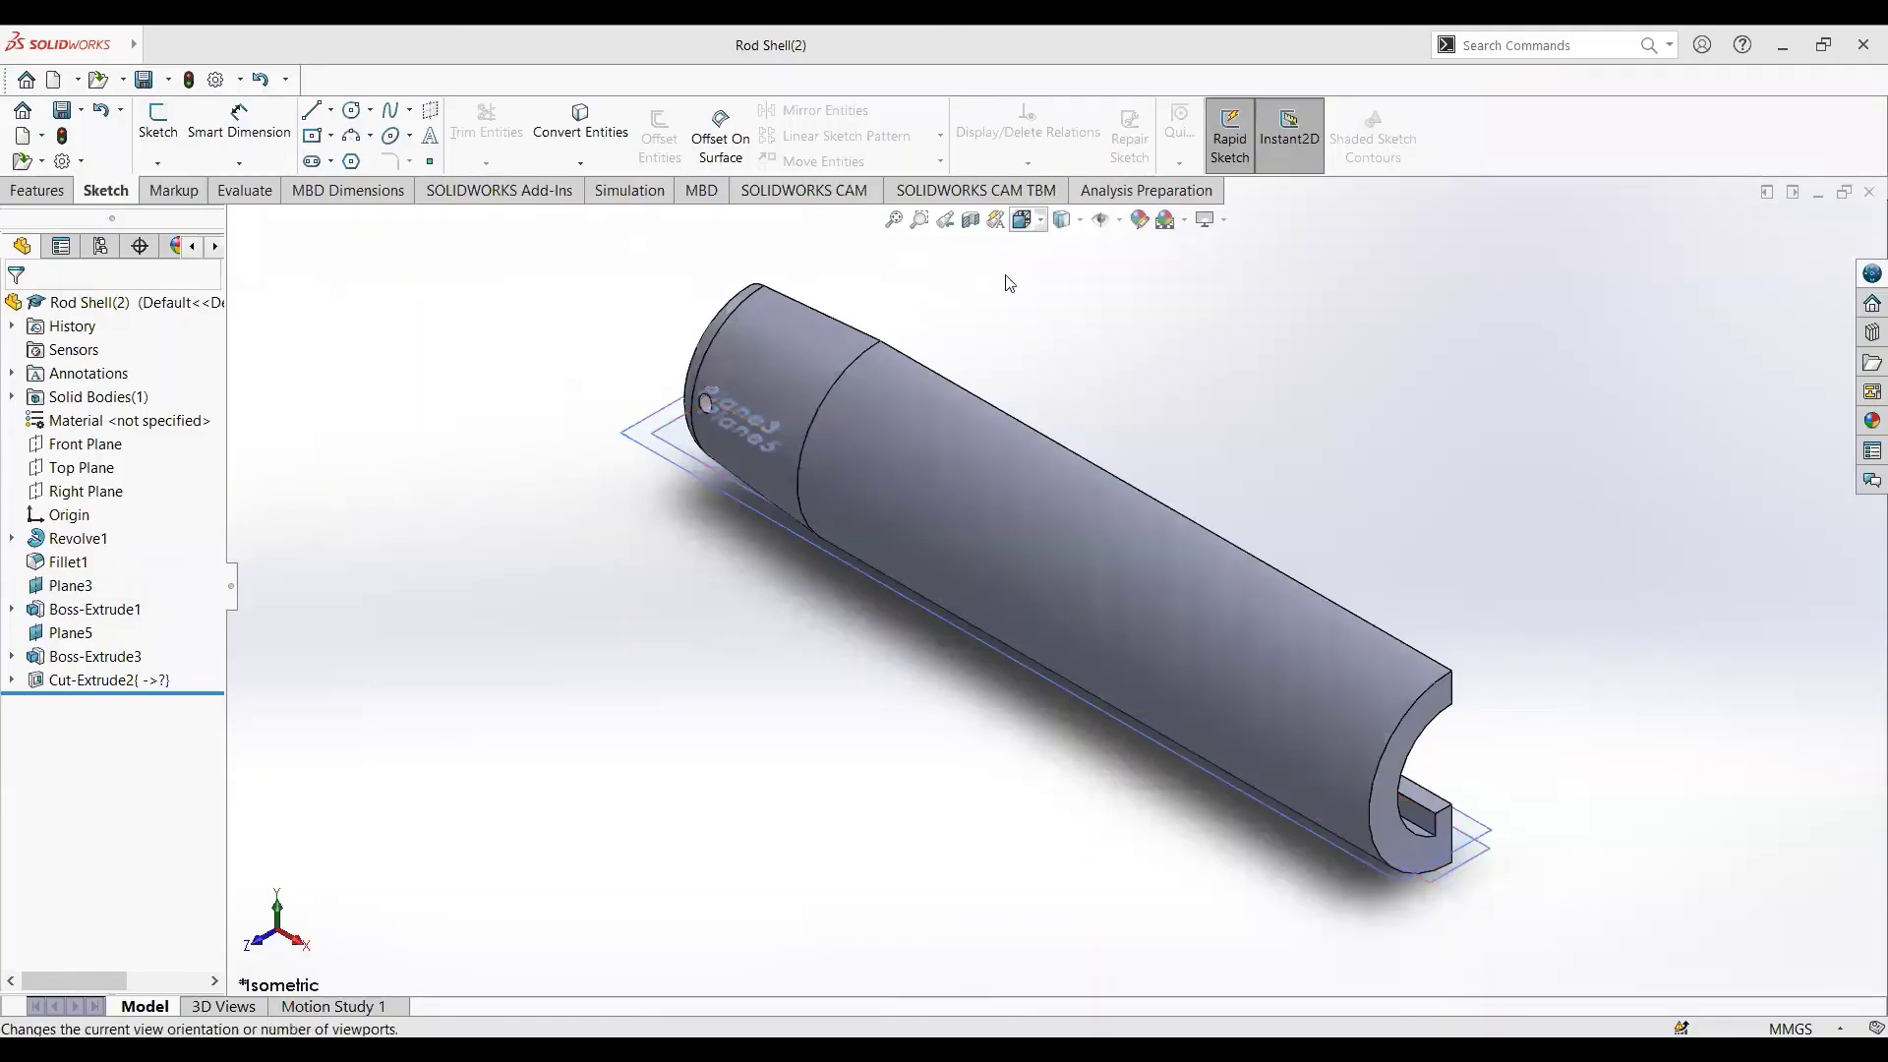
- In Rod Shell(2), inspect the shell's interior, review the sketch of Boss-Extrude3, and exit it without changes
{"action": "left_click", "coordinate": [548, 723]}
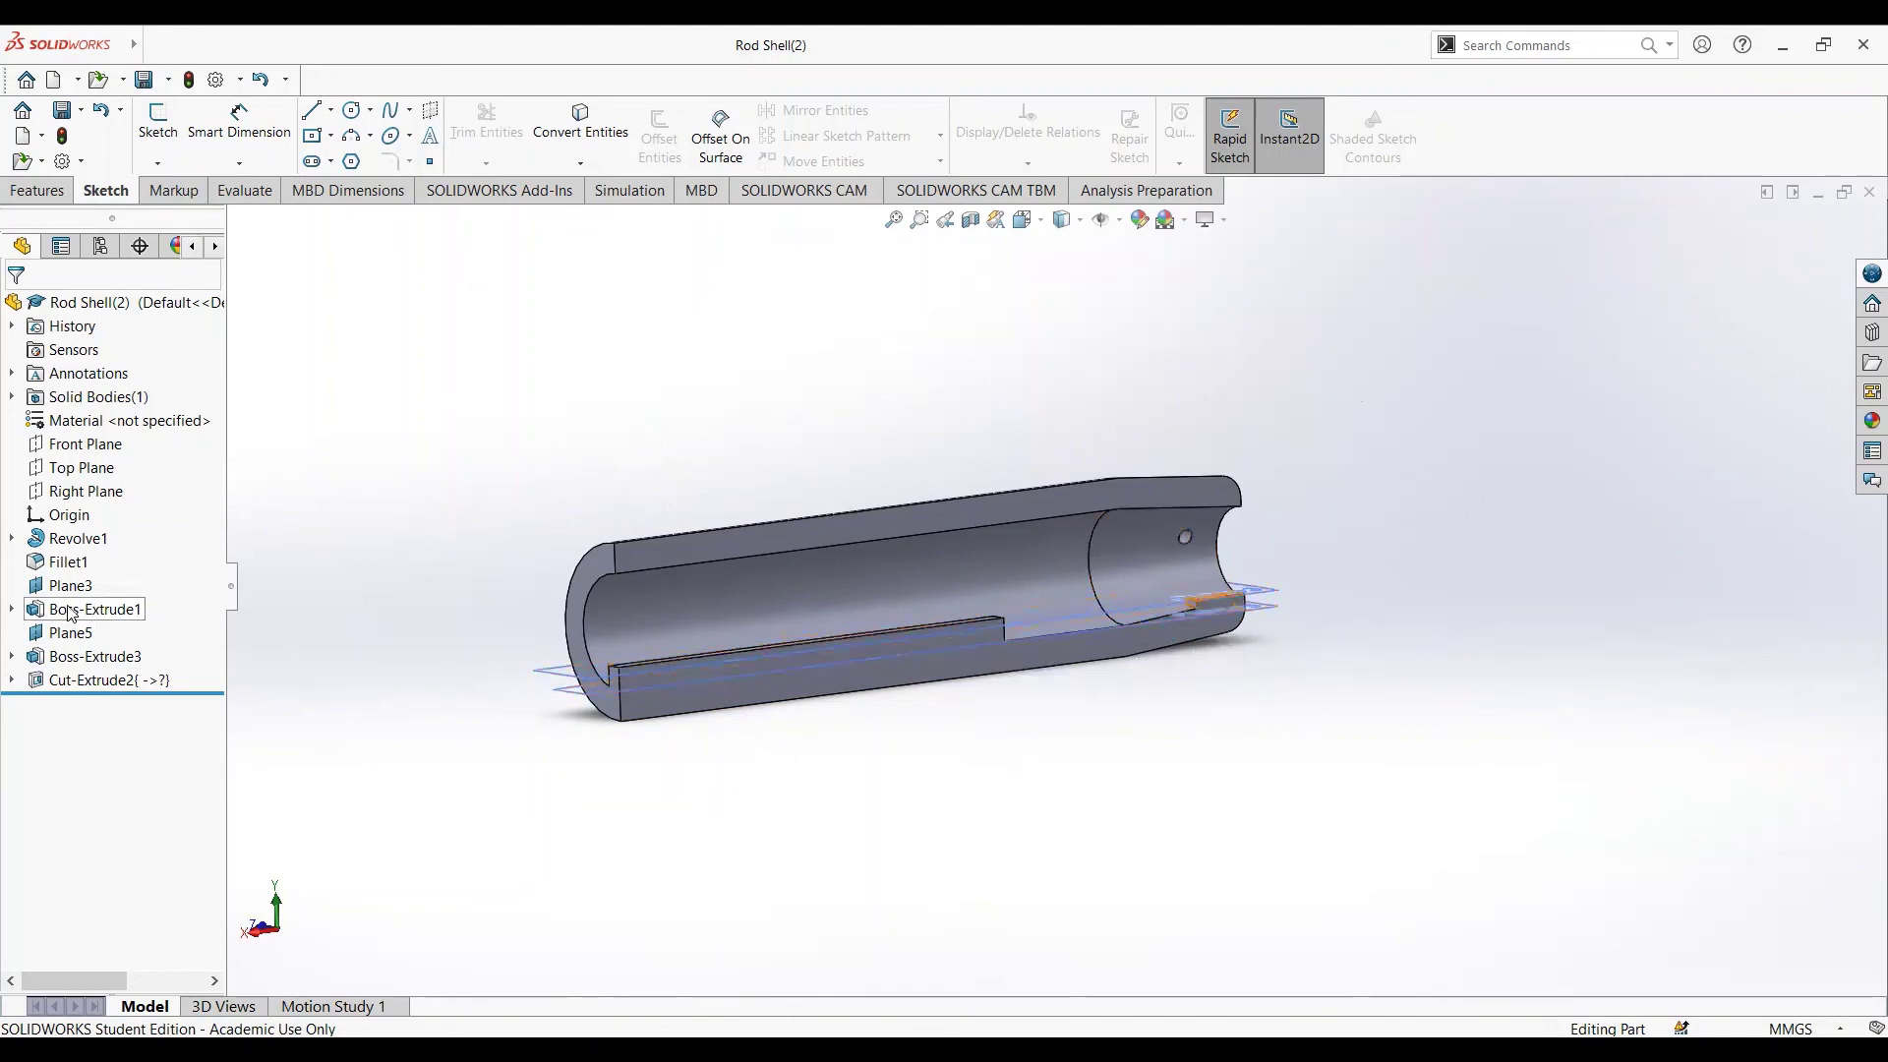
{"action": "left_click", "coordinate": [78, 669]}
{"action": "left_click", "coordinate": [119, 603]}
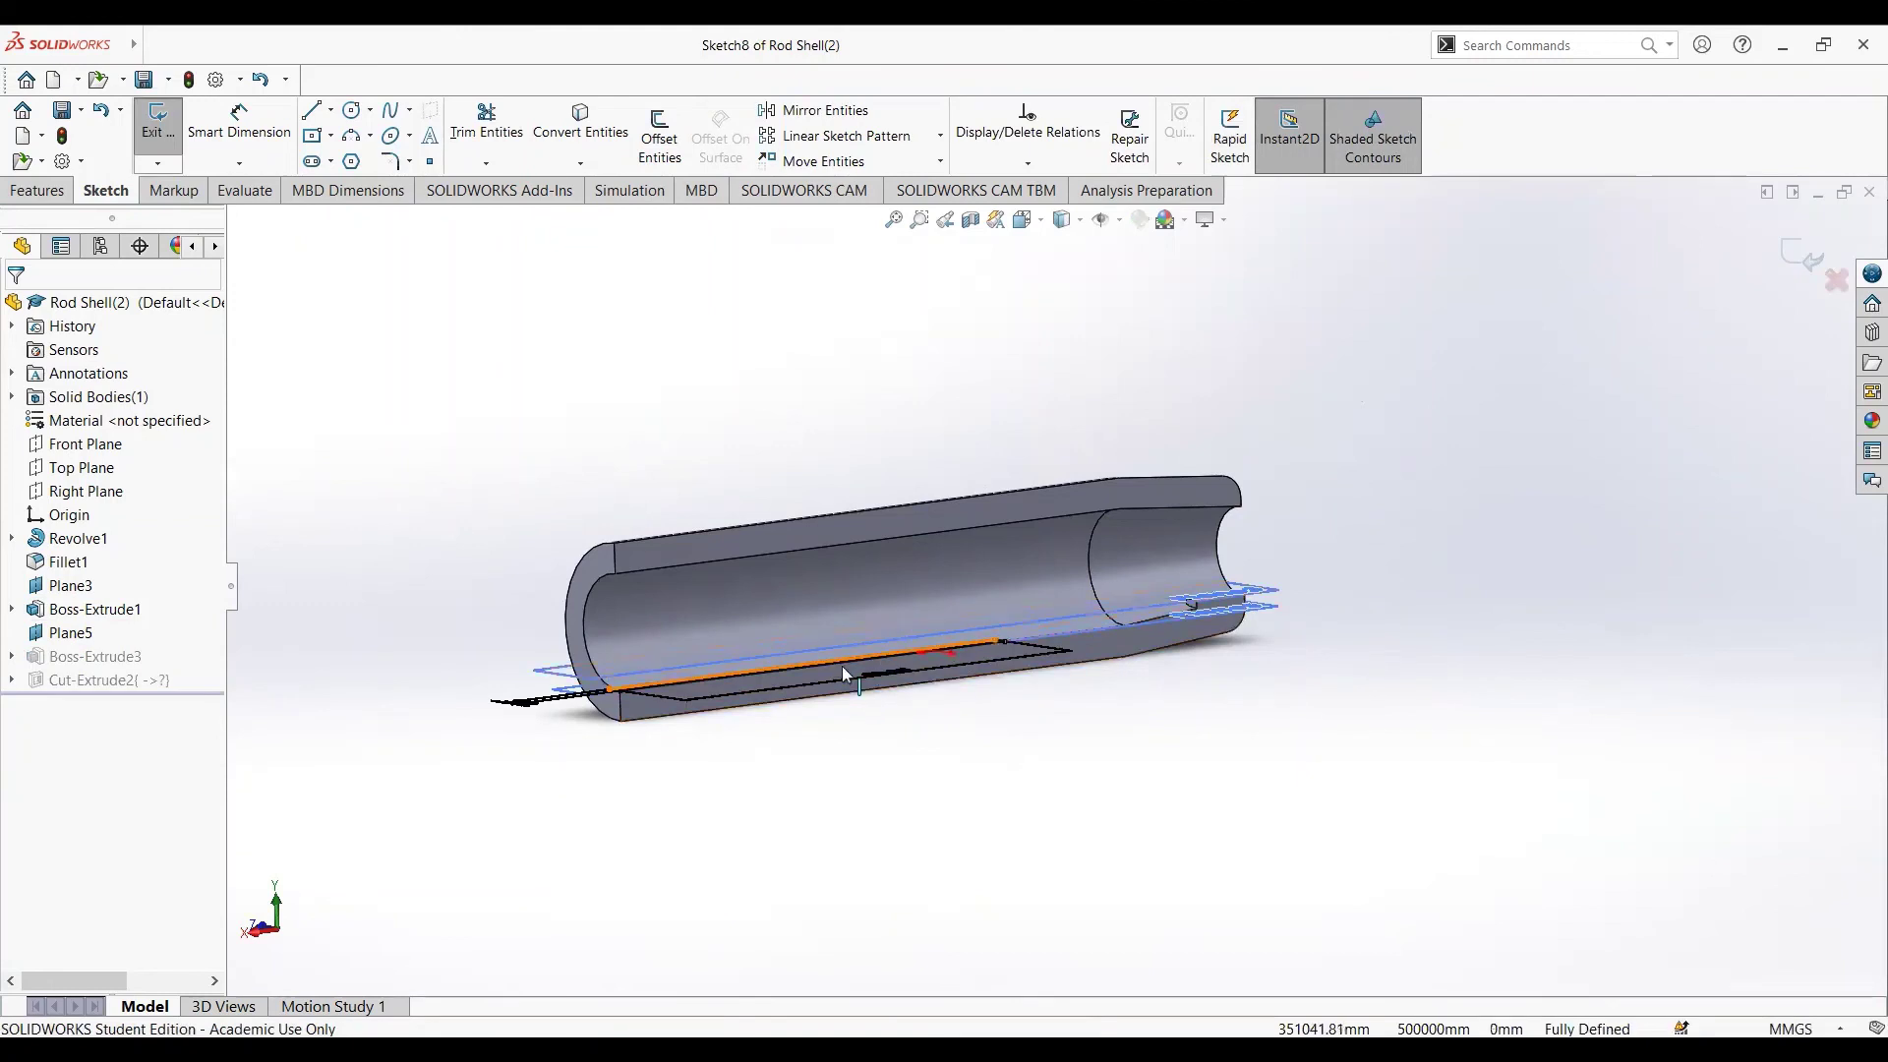
{"action": "left_click", "coordinate": [155, 125]}
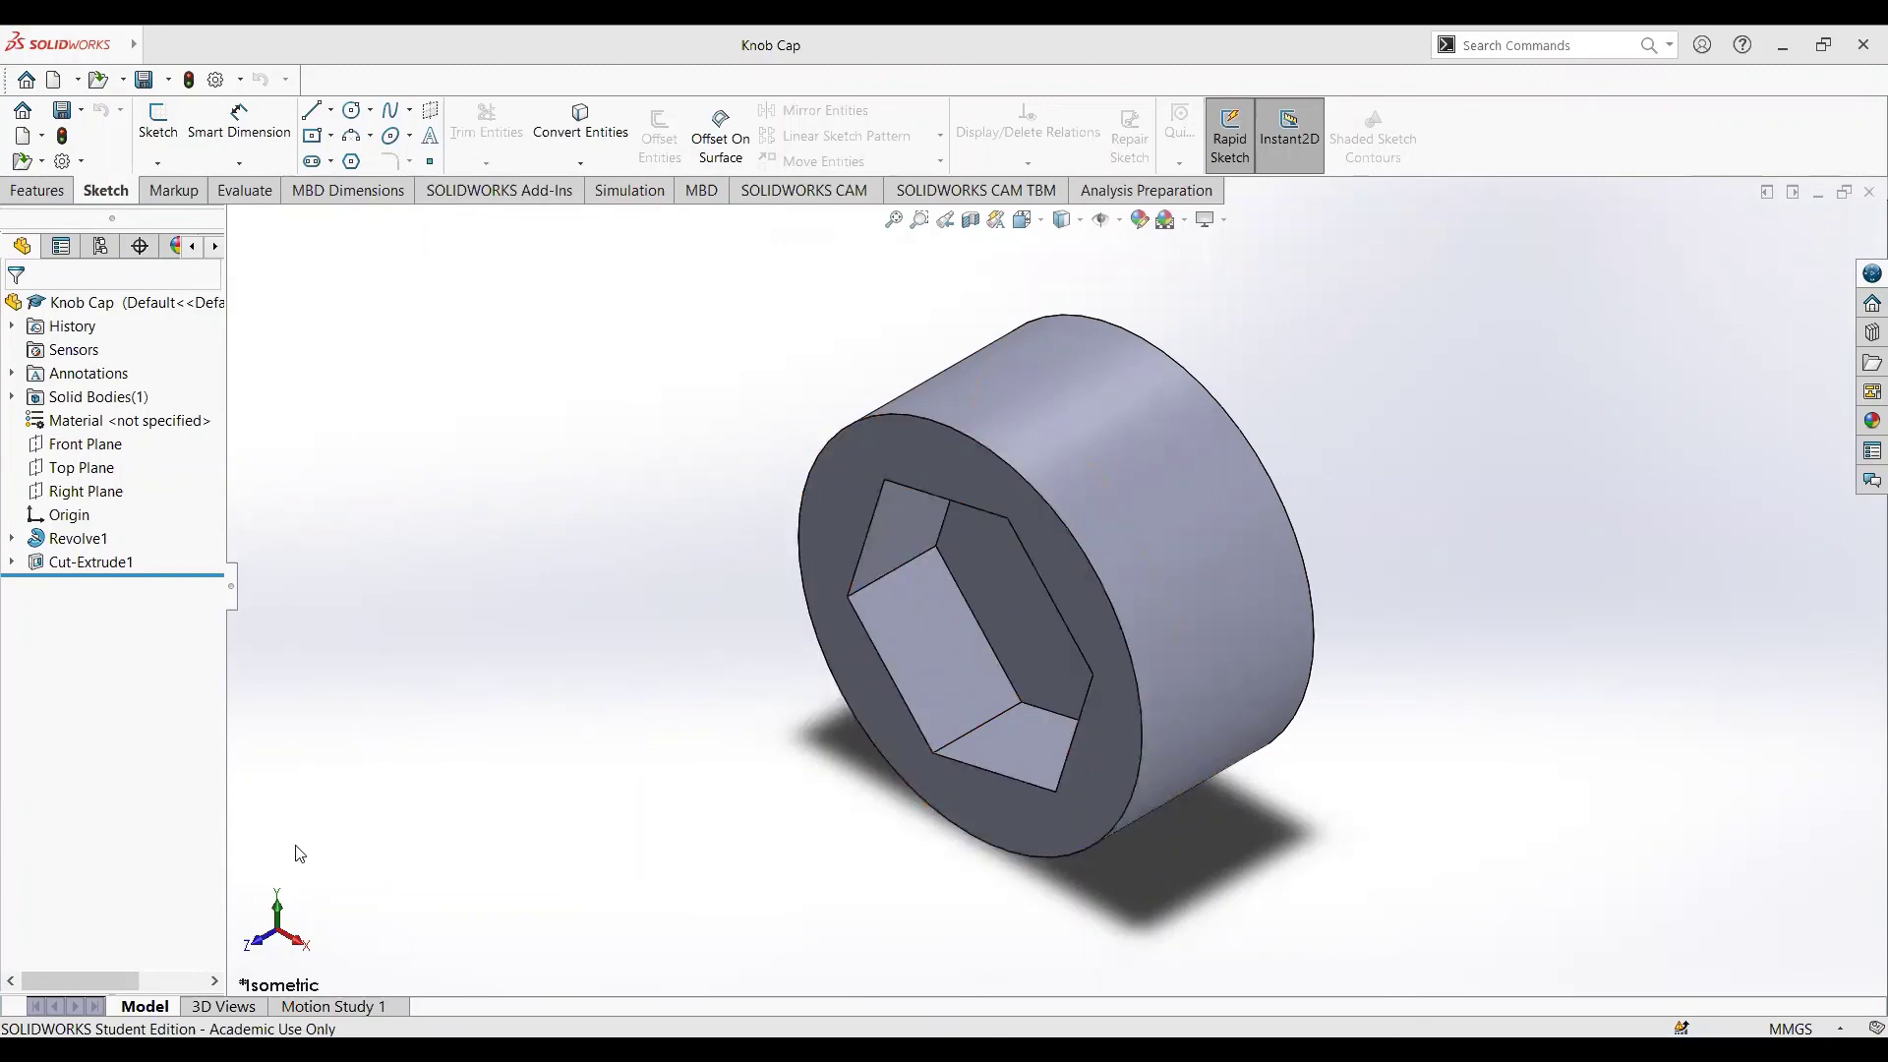
- Review the square profile sketch and the revolve settings of the Knob Cap's Revolve1, and close both without changes
{"action": "left_click", "coordinate": [77, 540]}
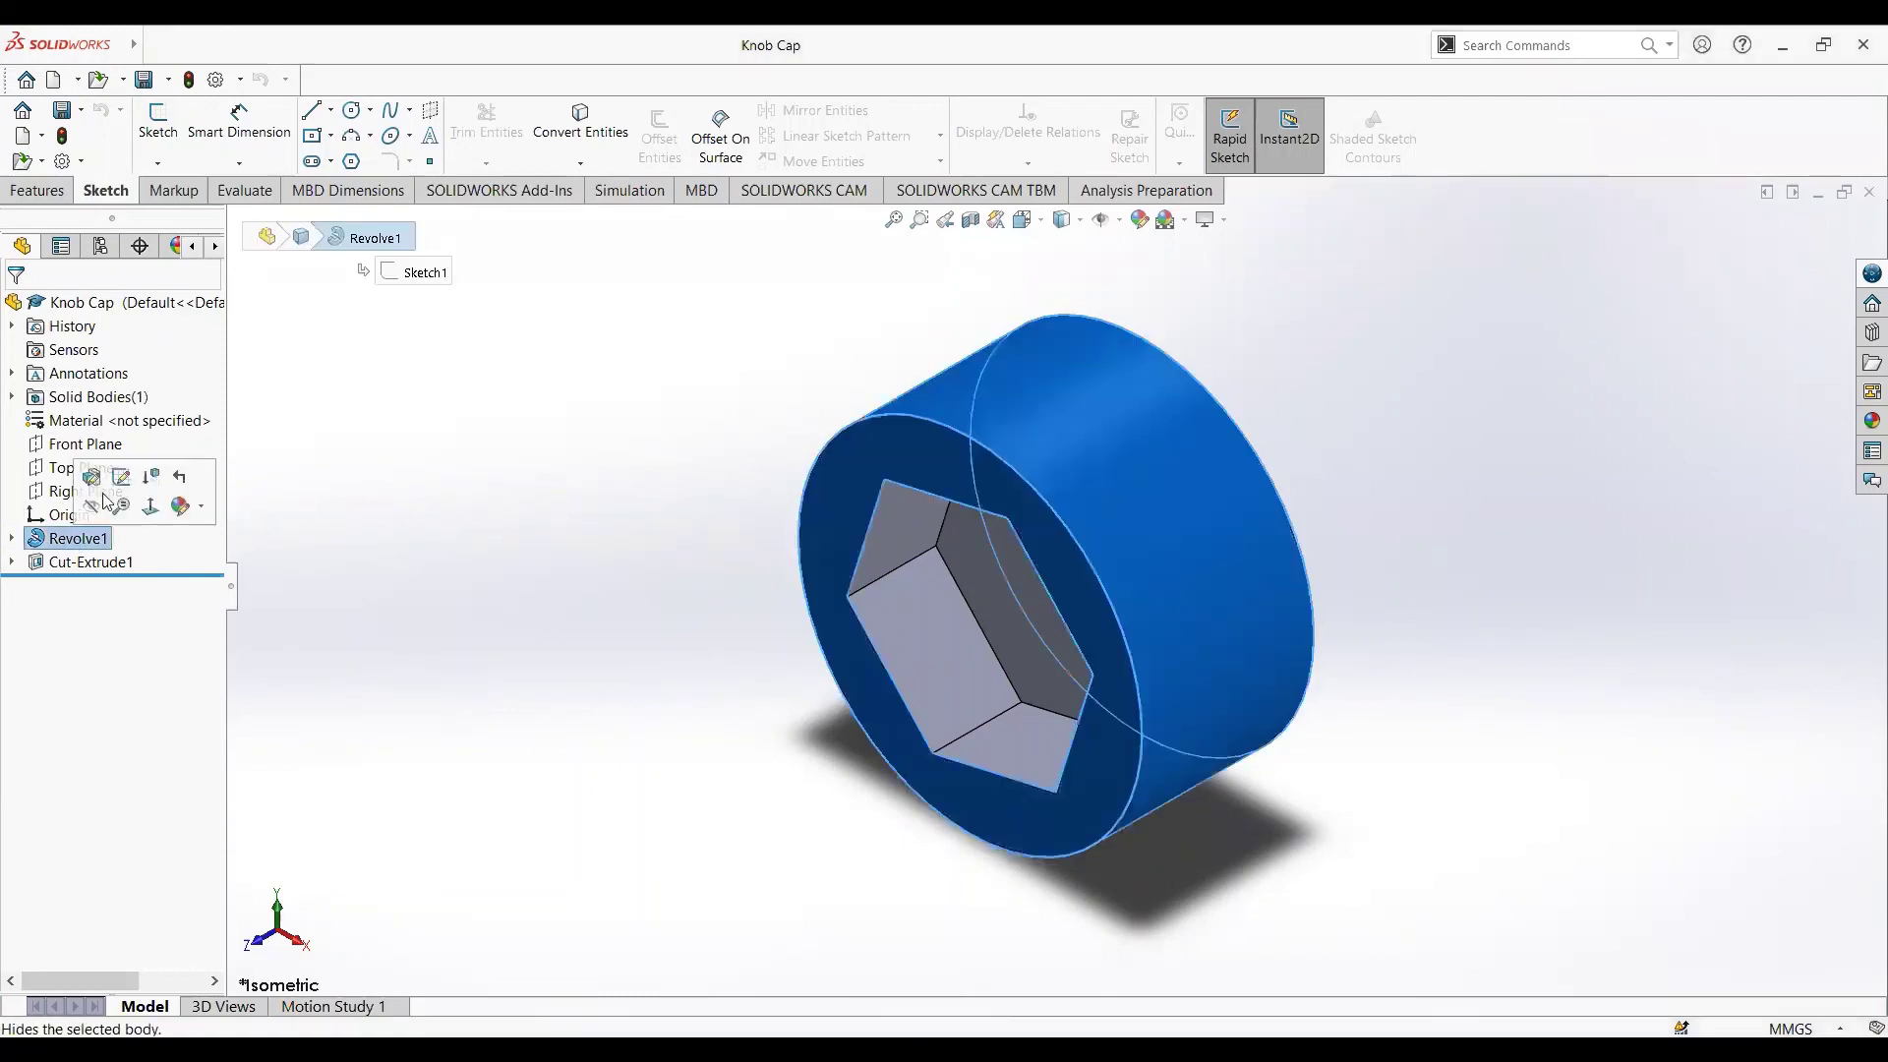
{"action": "left_click", "coordinate": [119, 488]}
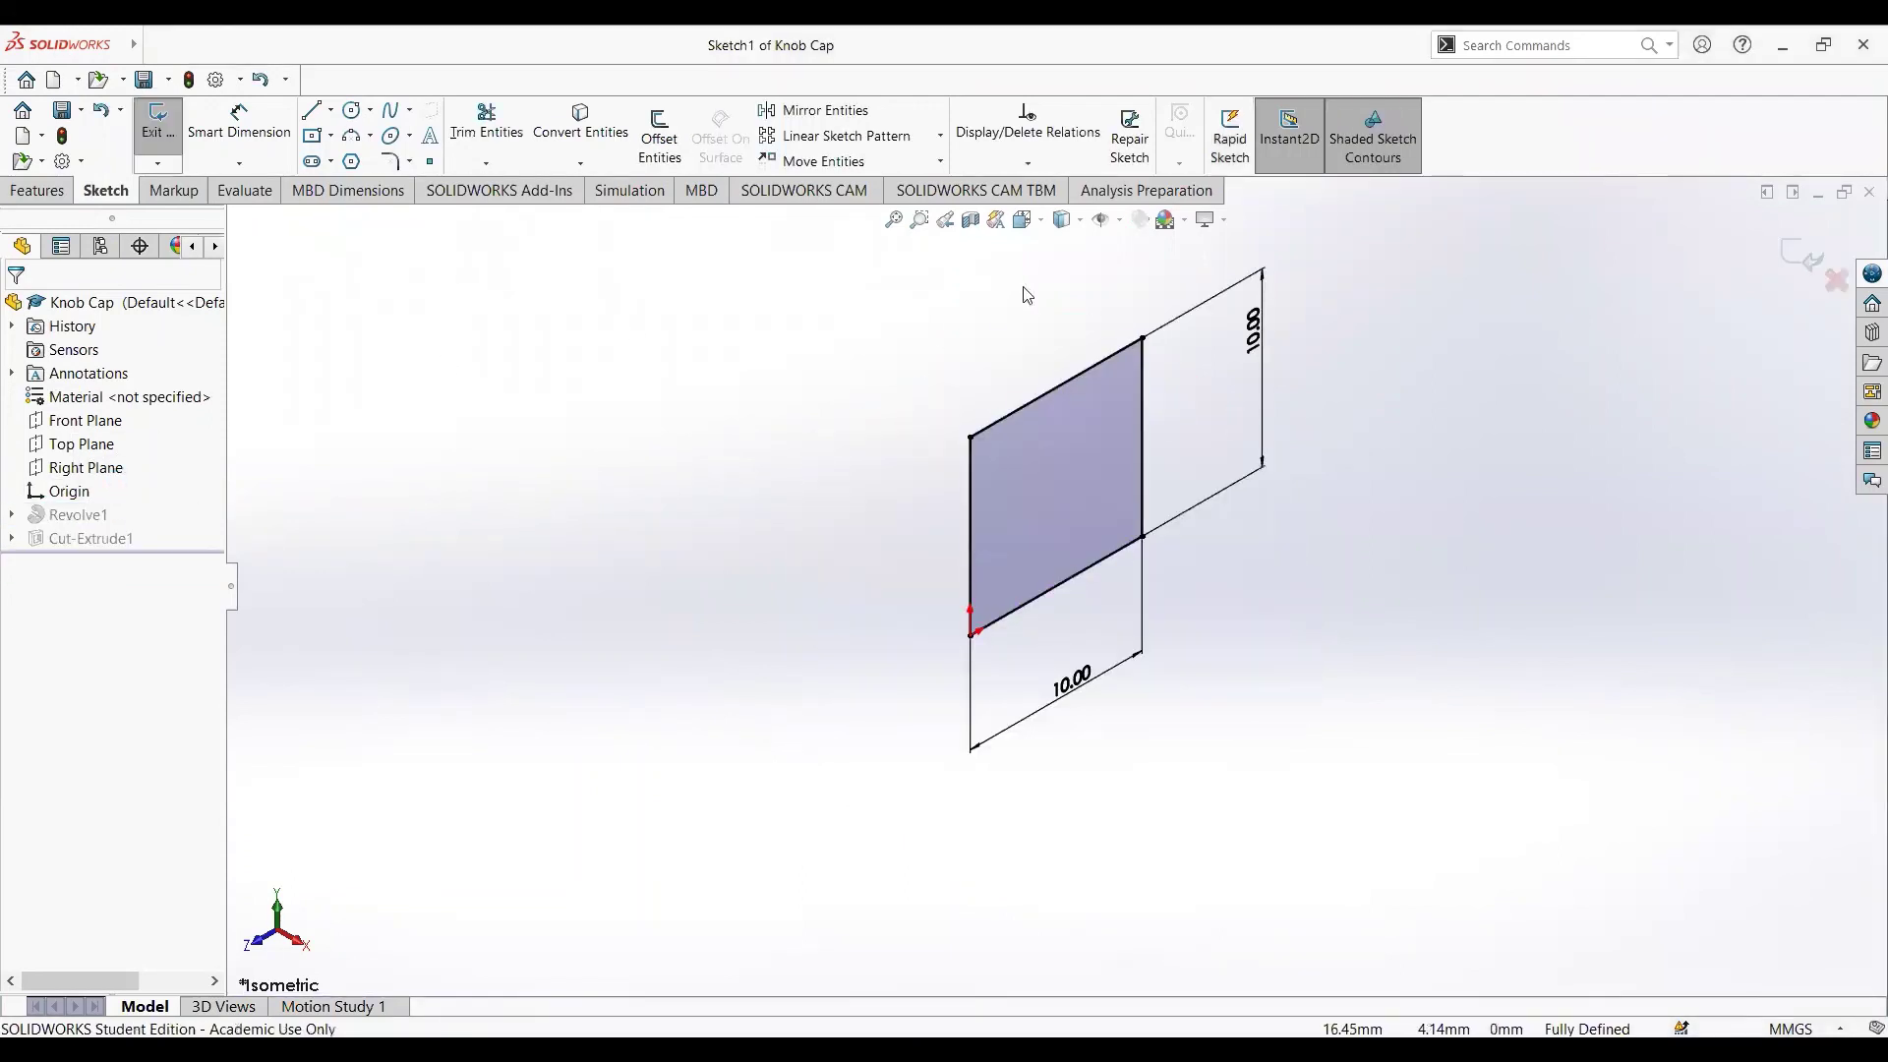
{"action": "key", "text": "ctrl+8"}
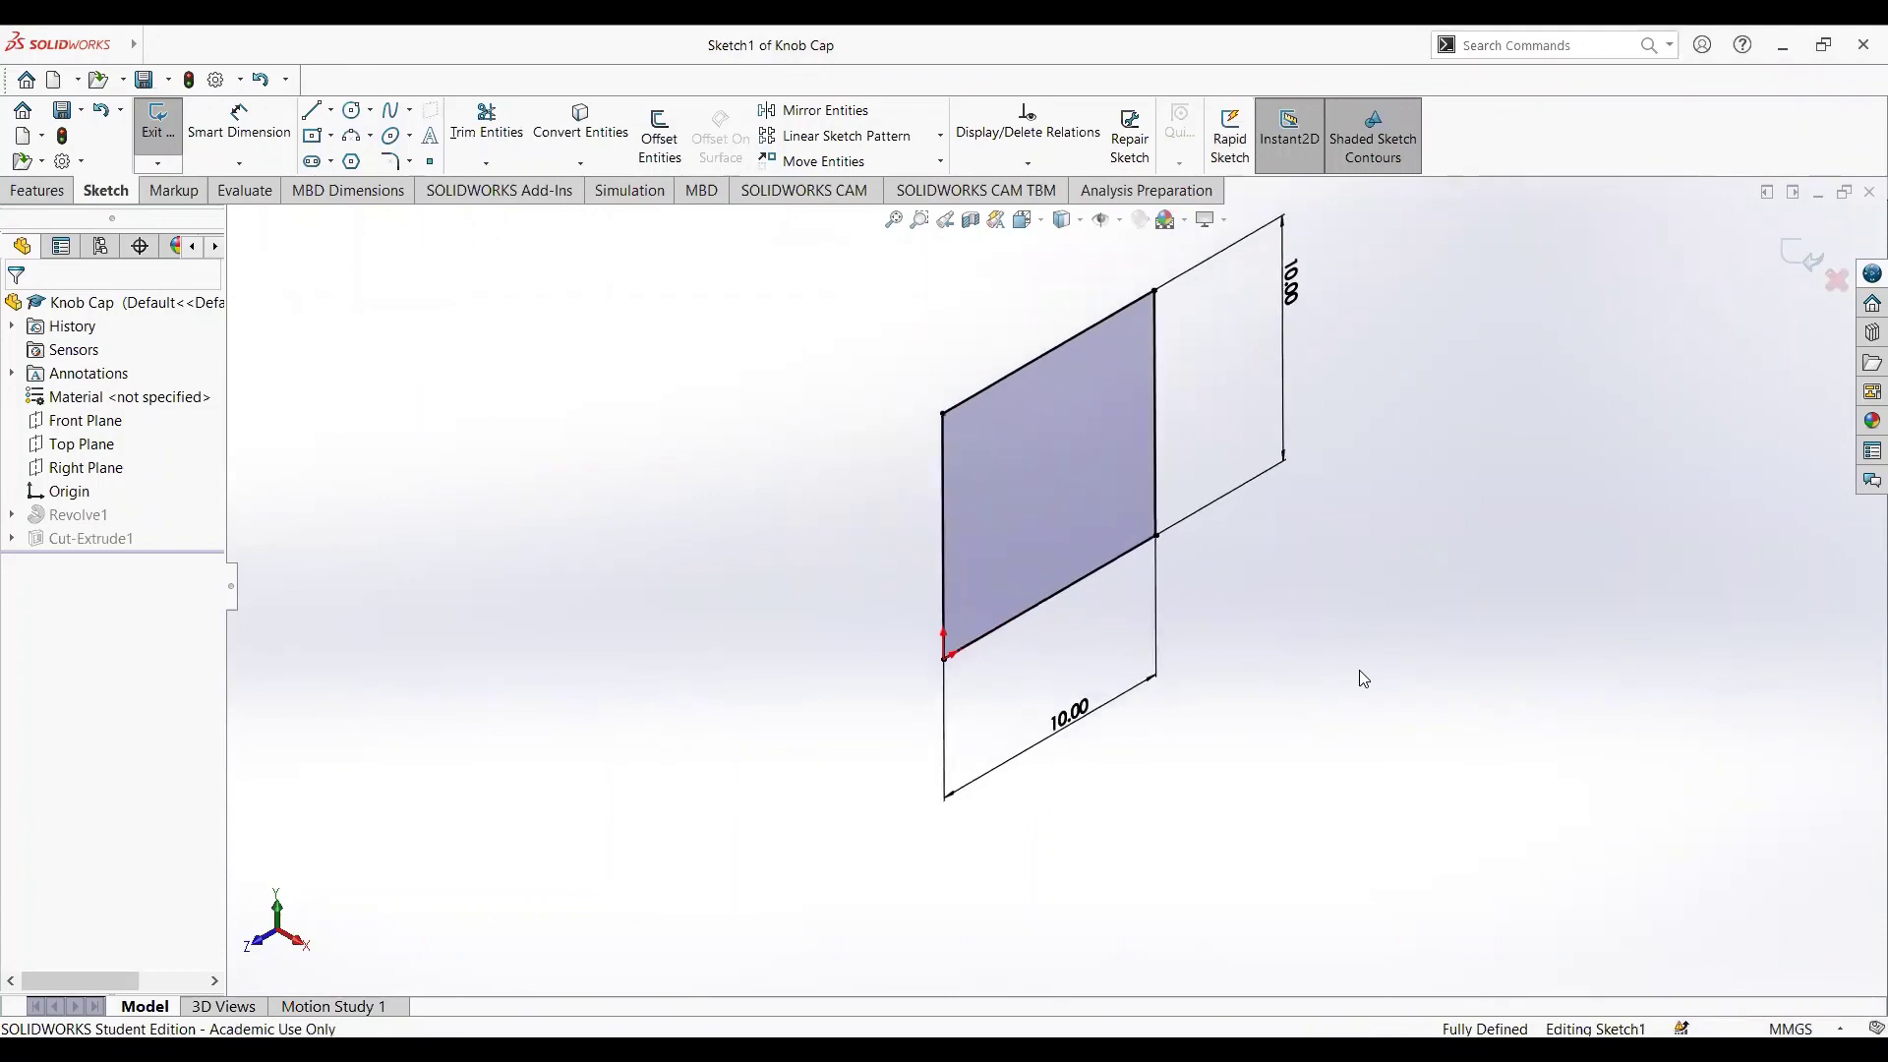
{"action": "left_click", "coordinate": [149, 137]}
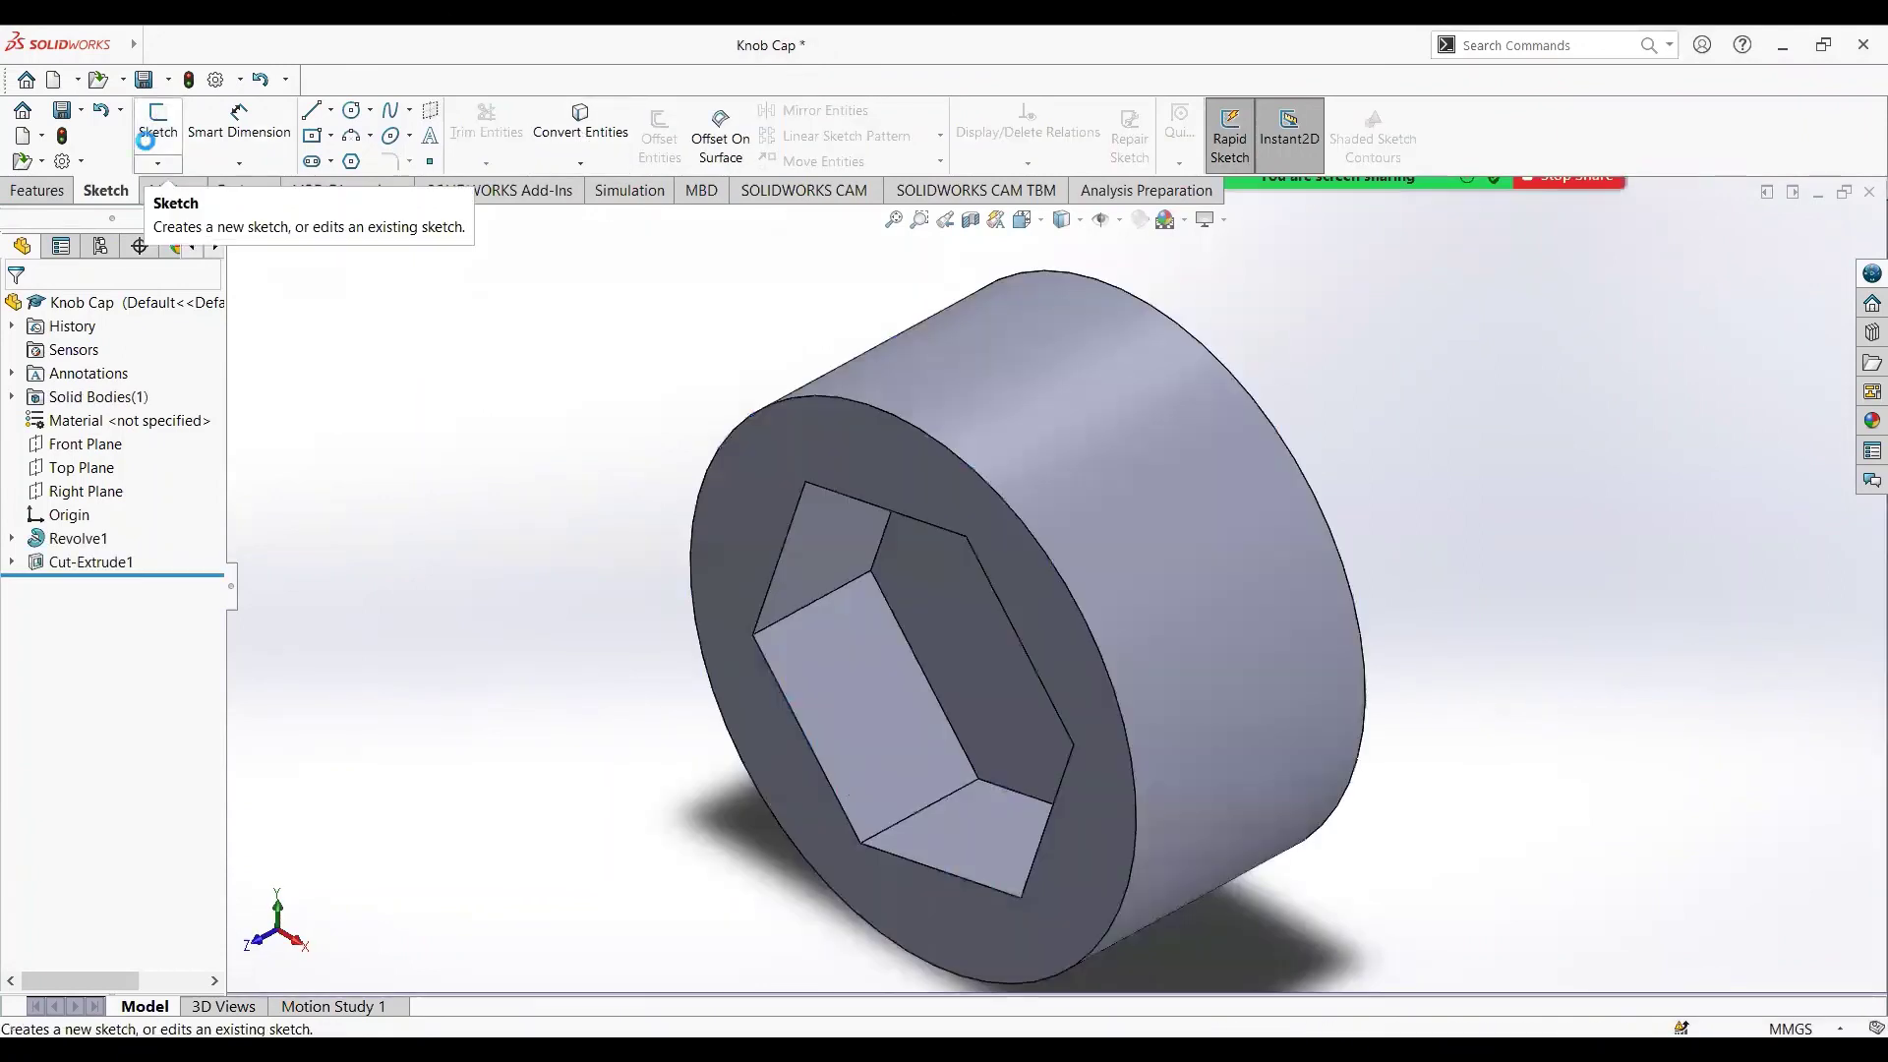
{"action": "left_click", "coordinate": [74, 537]}
{"action": "left_click", "coordinate": [97, 488]}
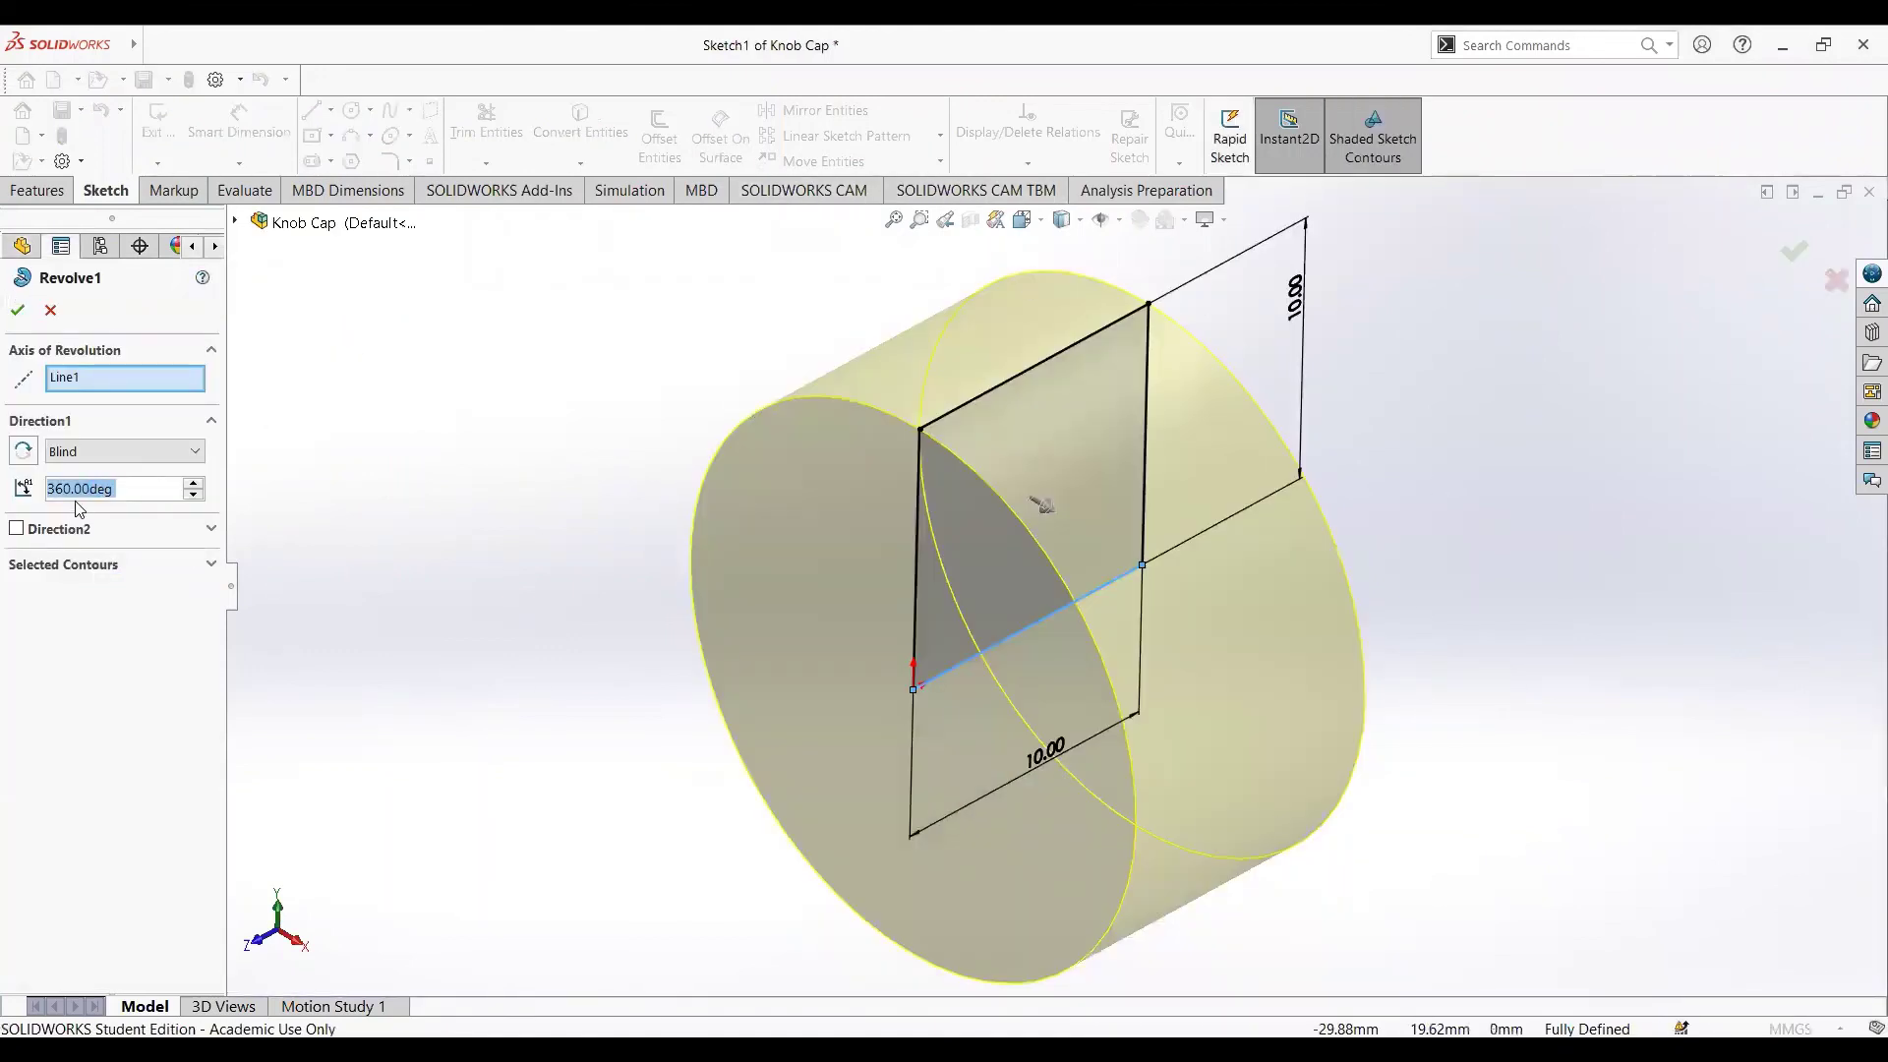
{"action": "left_click", "coordinate": [16, 313]}
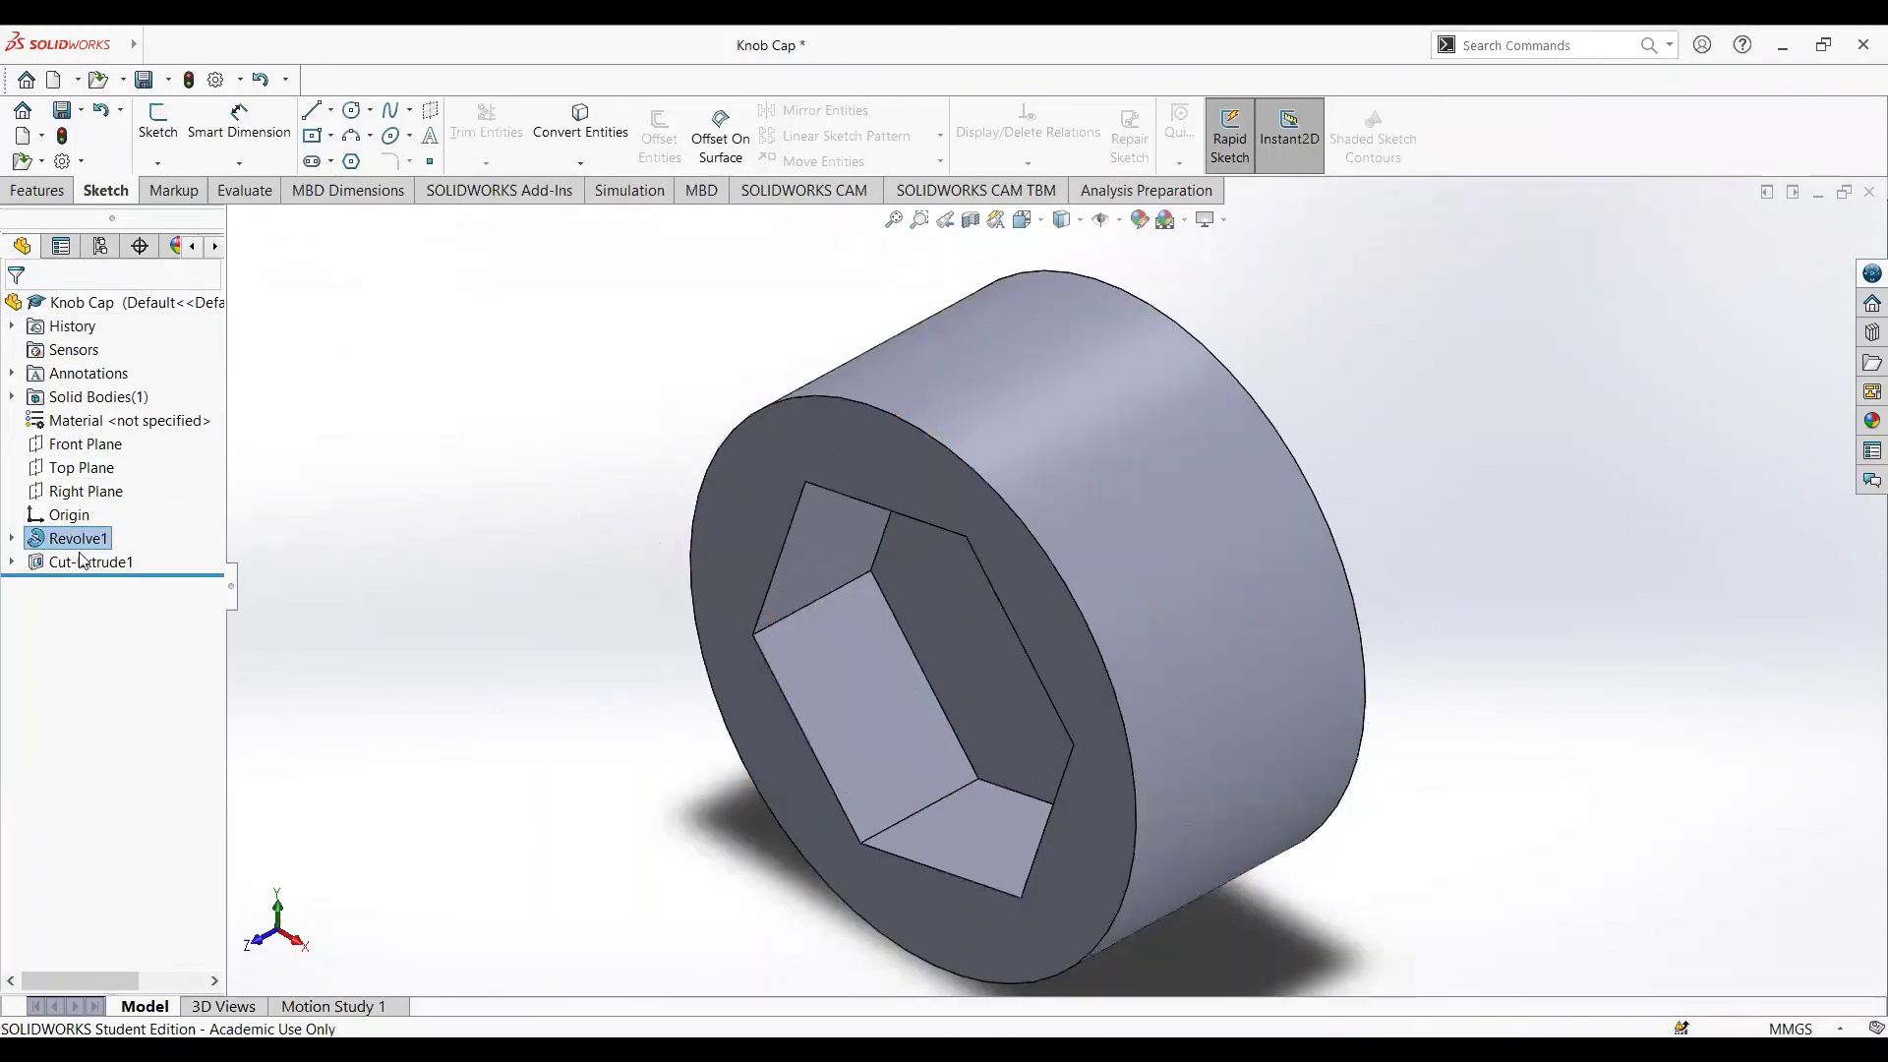
- Review the hexagon sketch and the cut settings of the Knob Cap's Cut-Extrude1, and close both without changes
{"action": "left_click", "coordinate": [86, 567]}
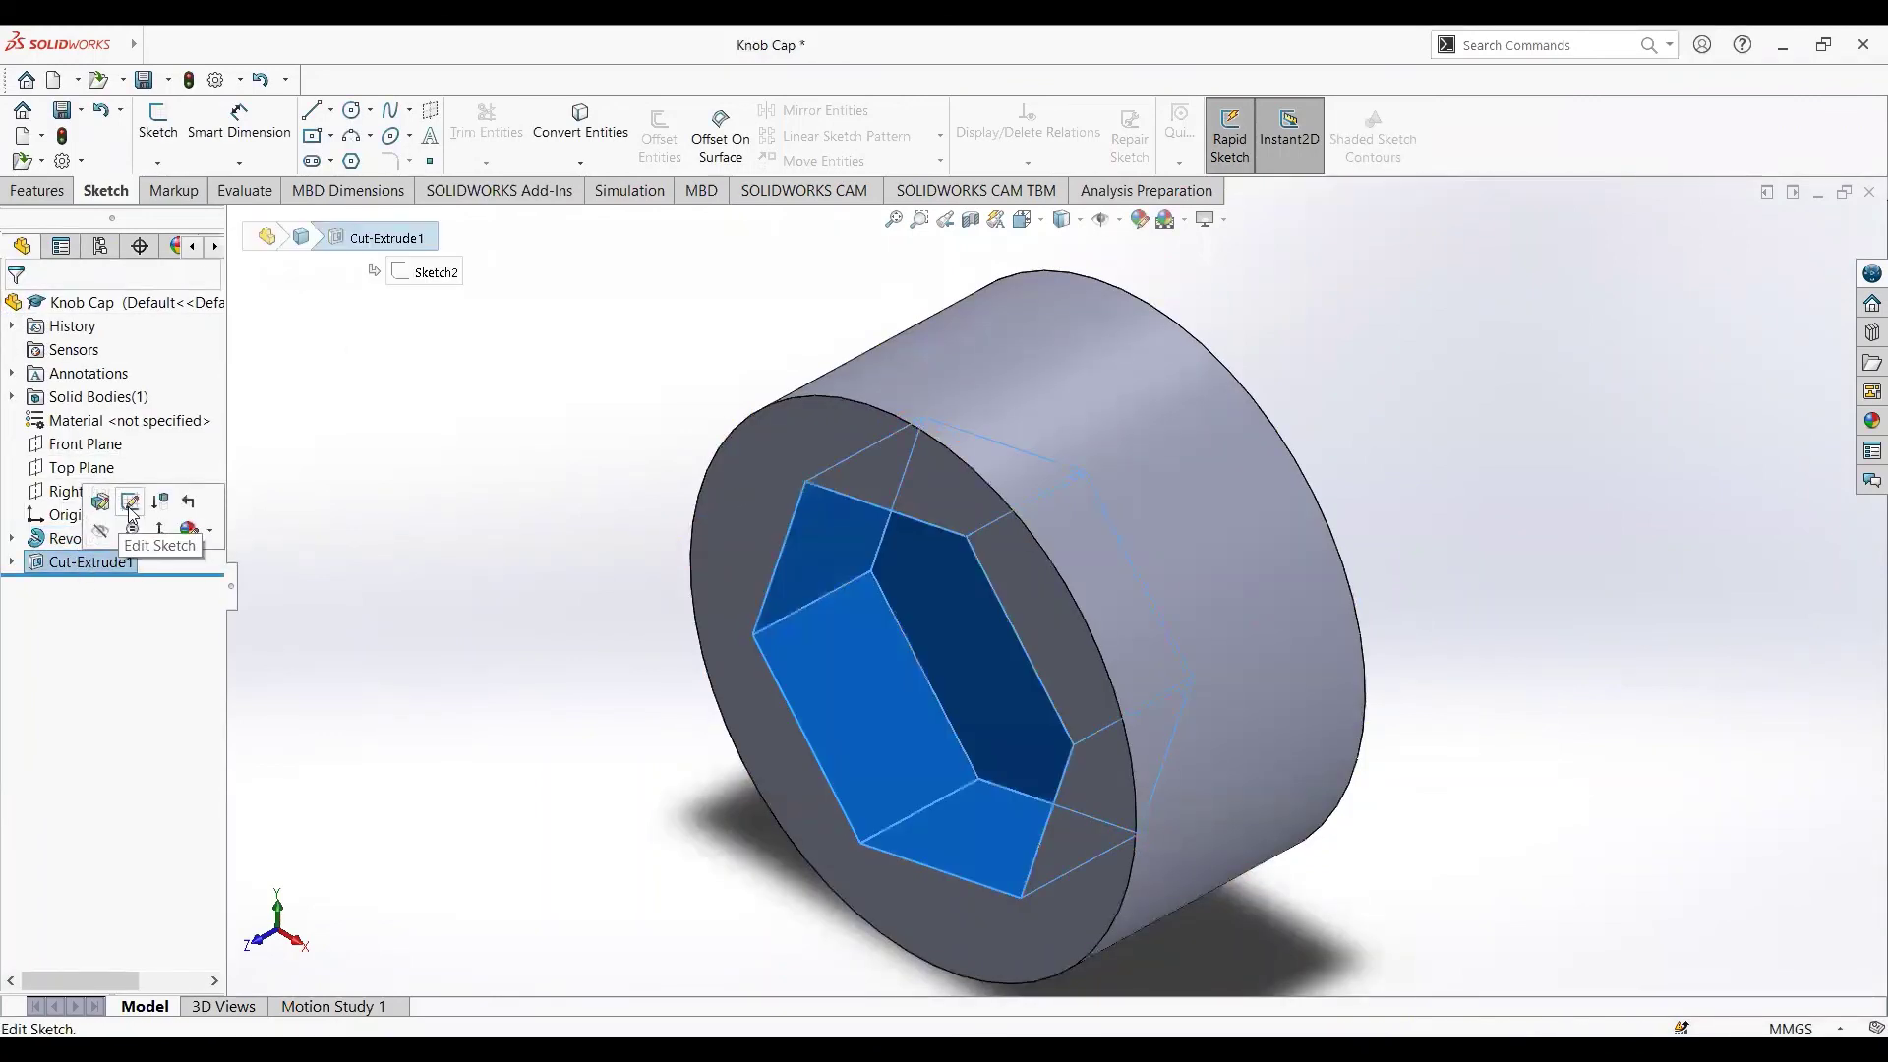
{"action": "left_click", "coordinate": [131, 513]}
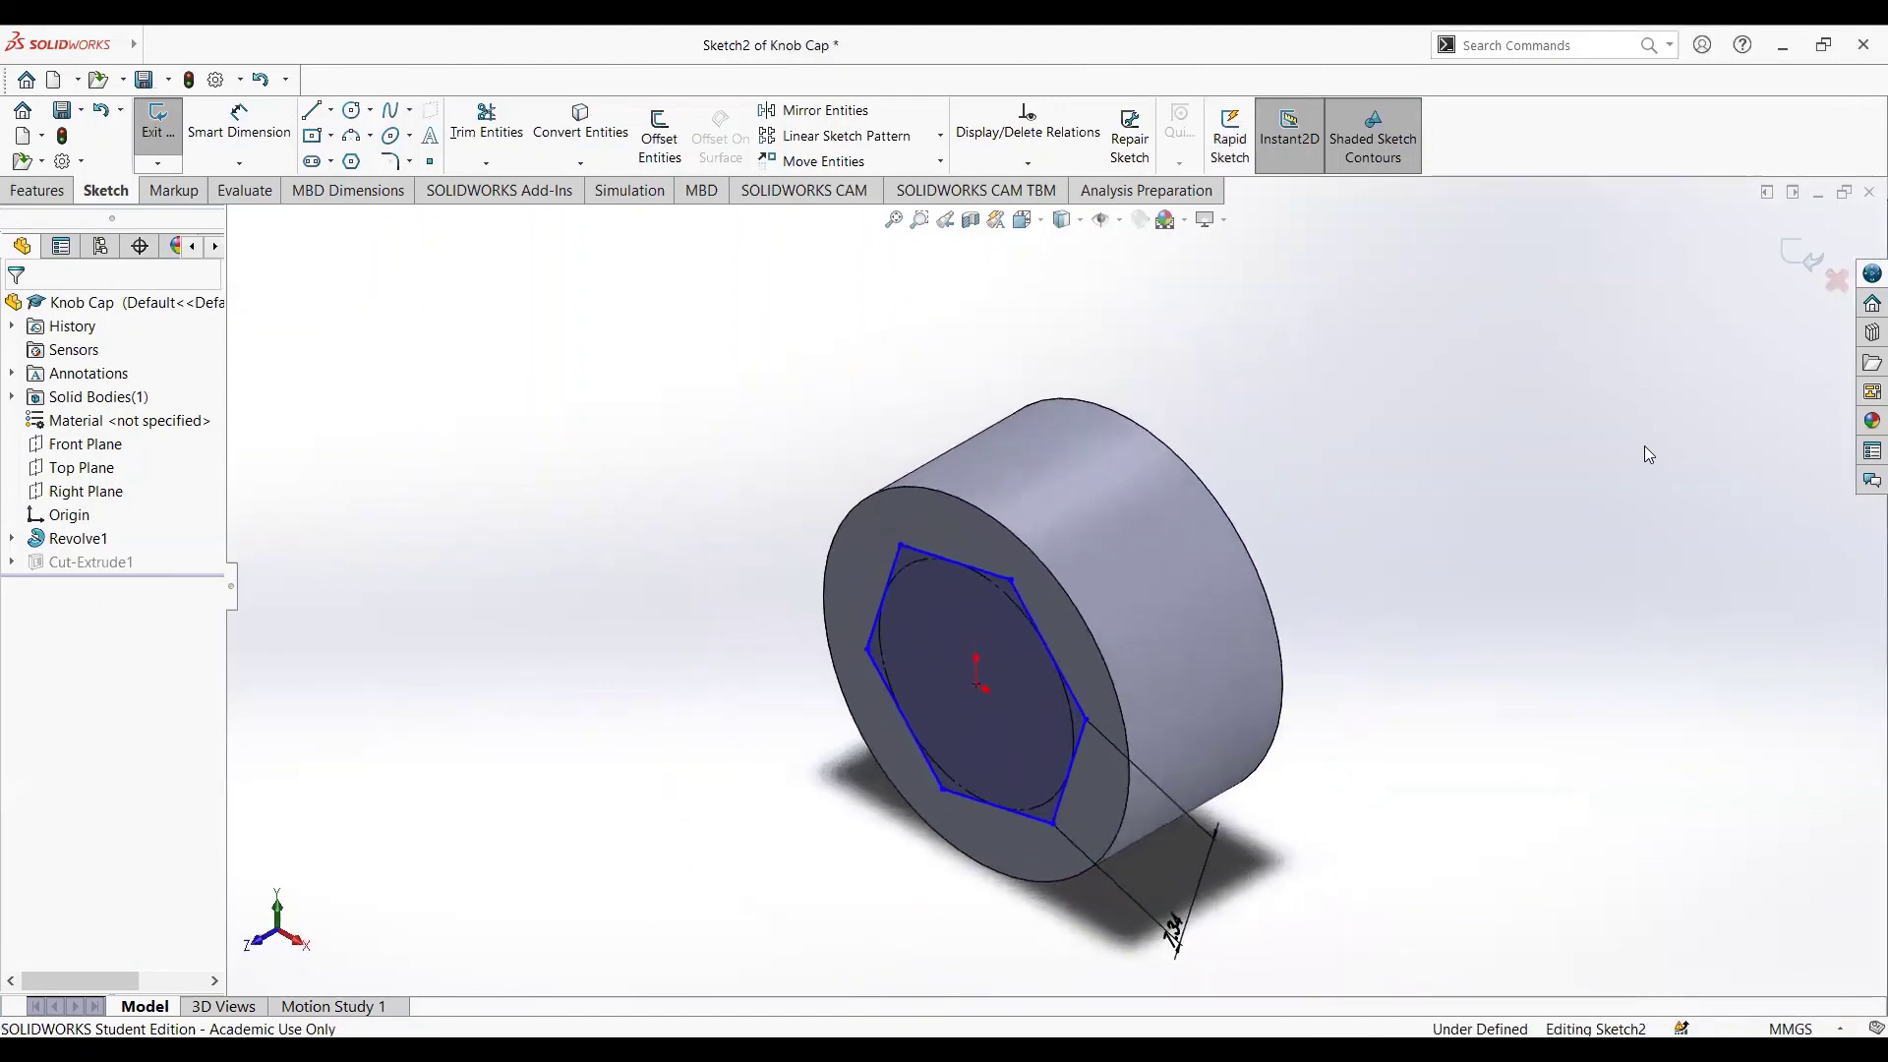
{"action": "left_click", "coordinate": [155, 118]}
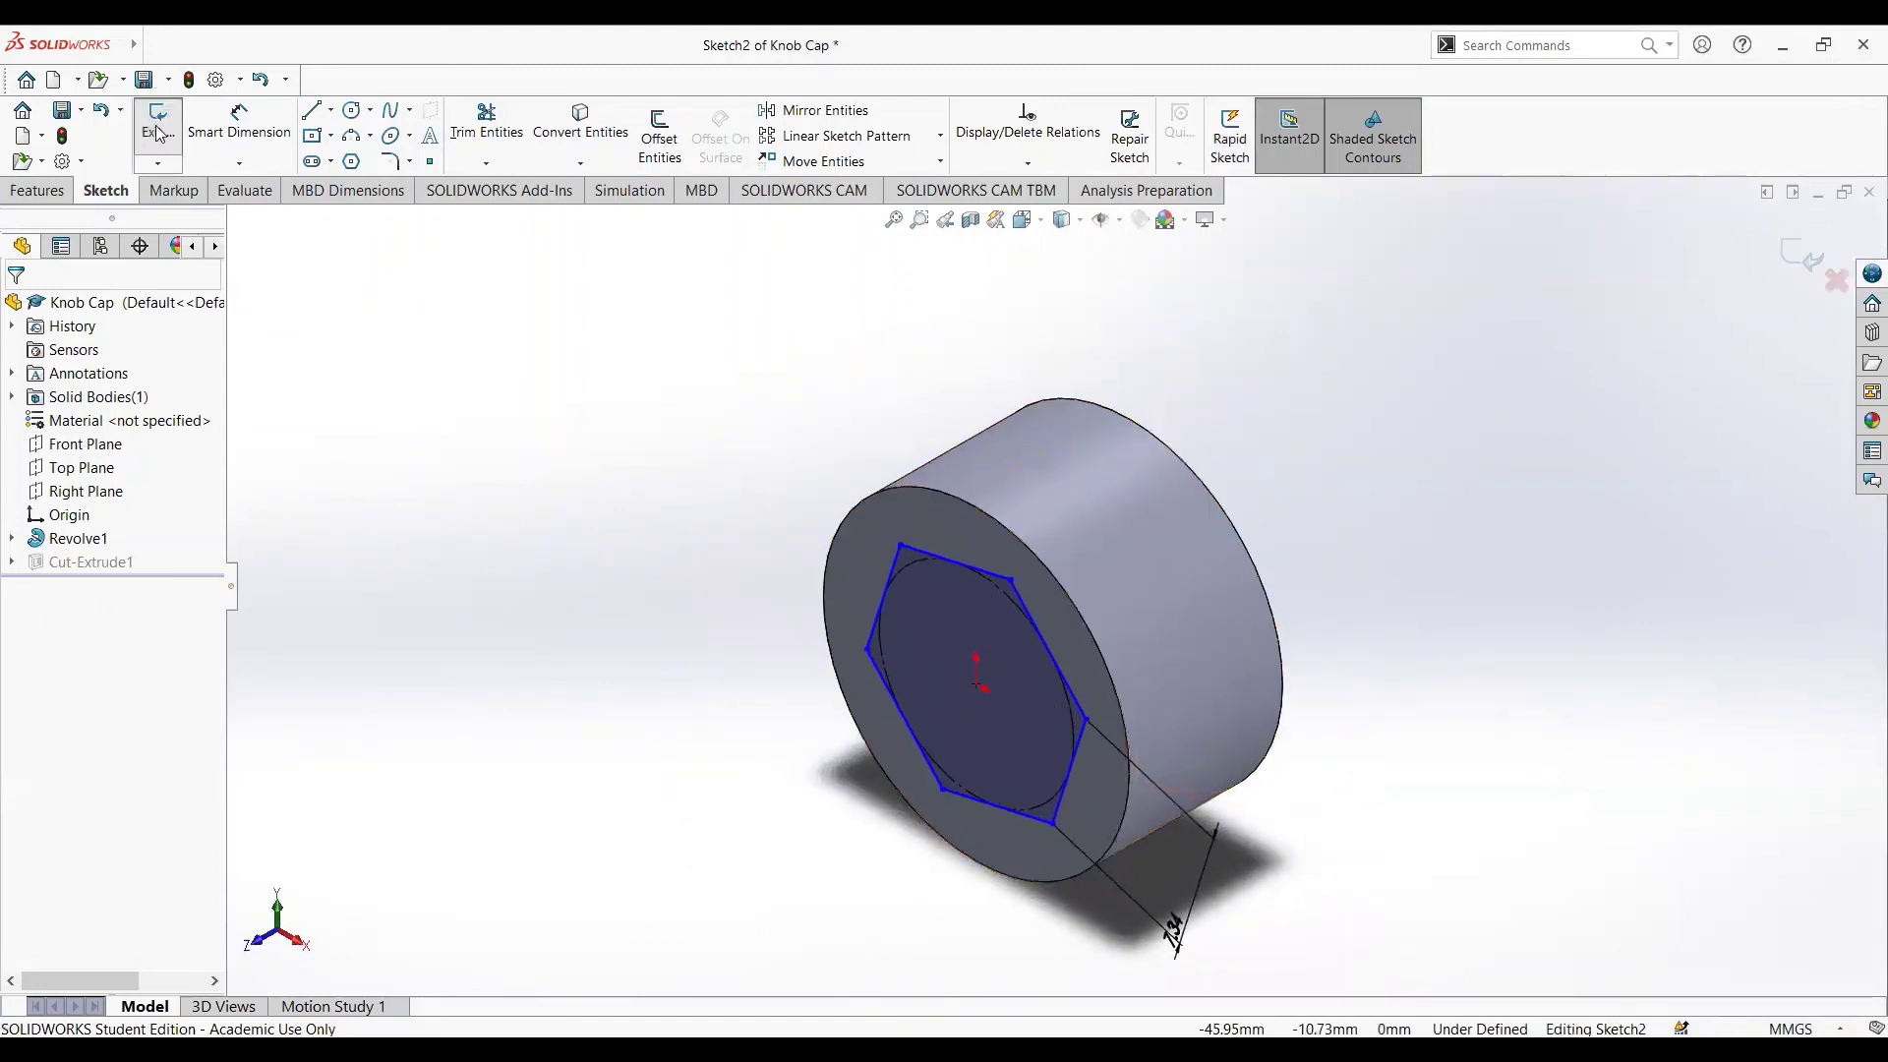
{"action": "left_click", "coordinate": [98, 564]}
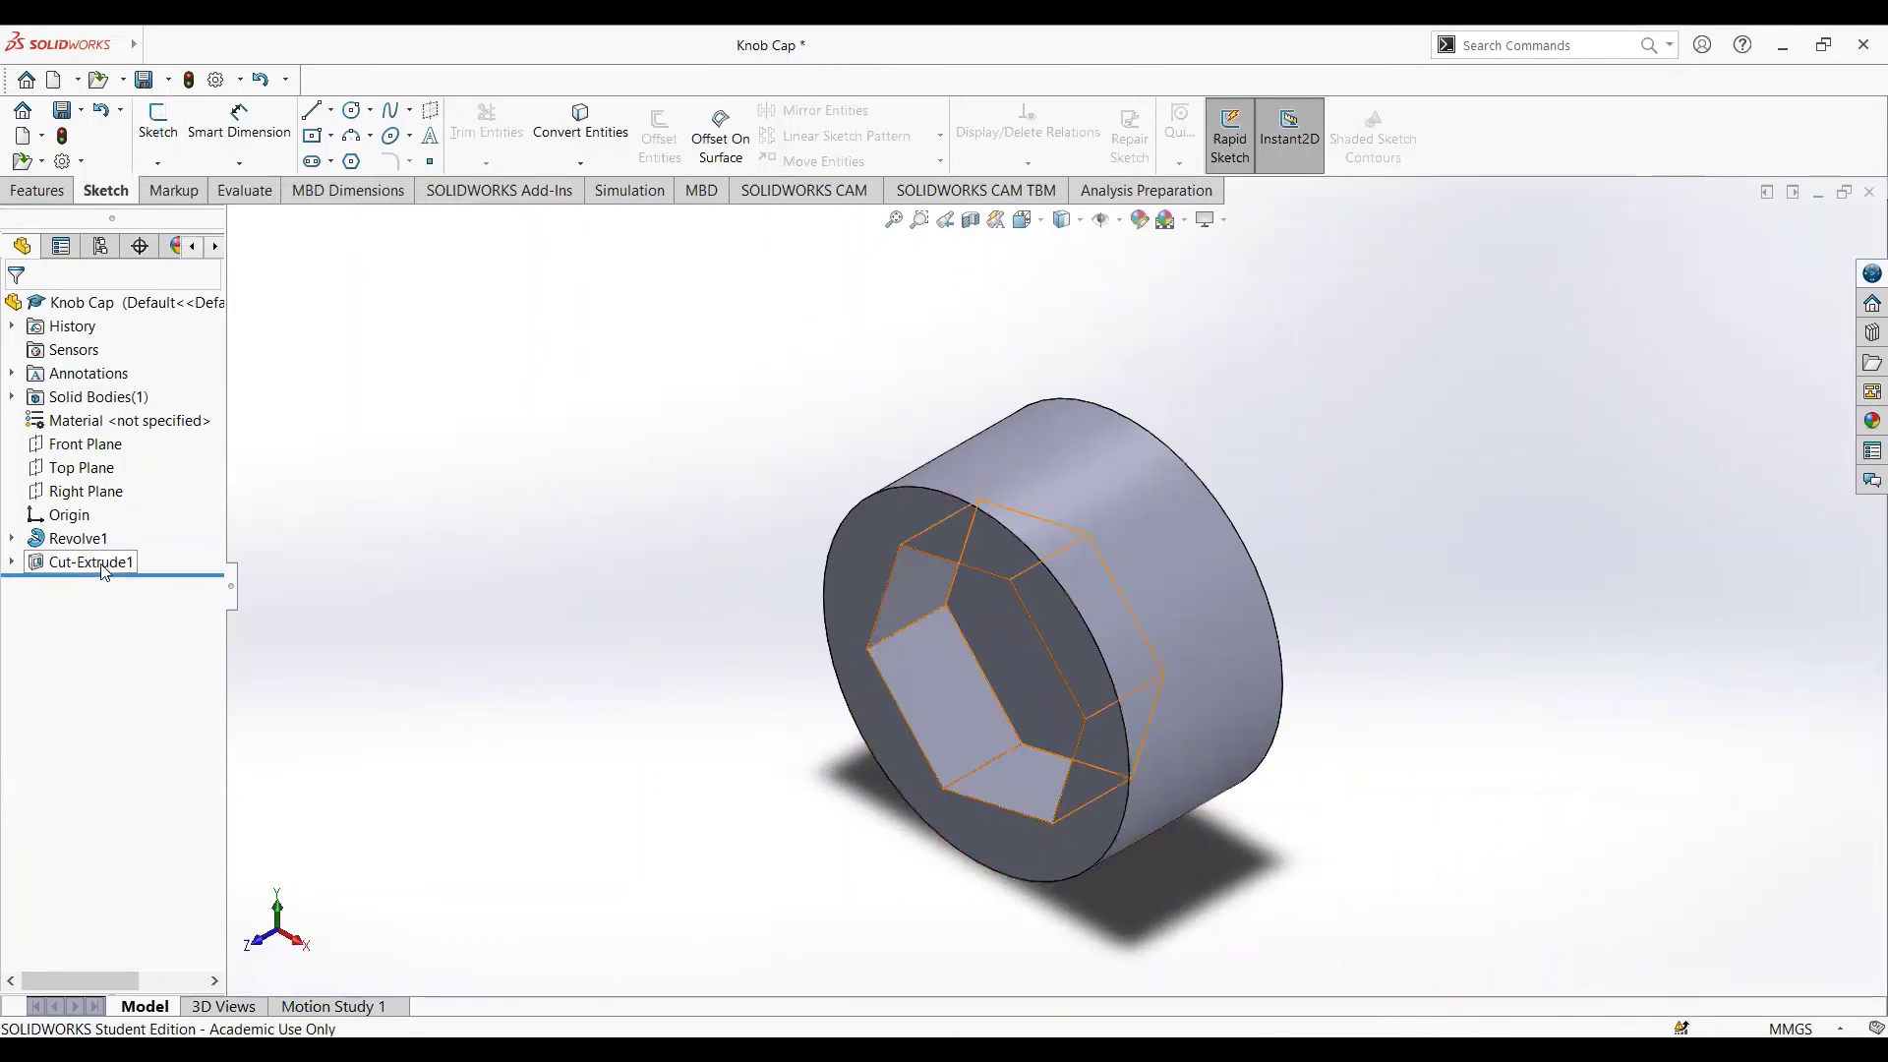
{"action": "left_click", "coordinate": [148, 507]}
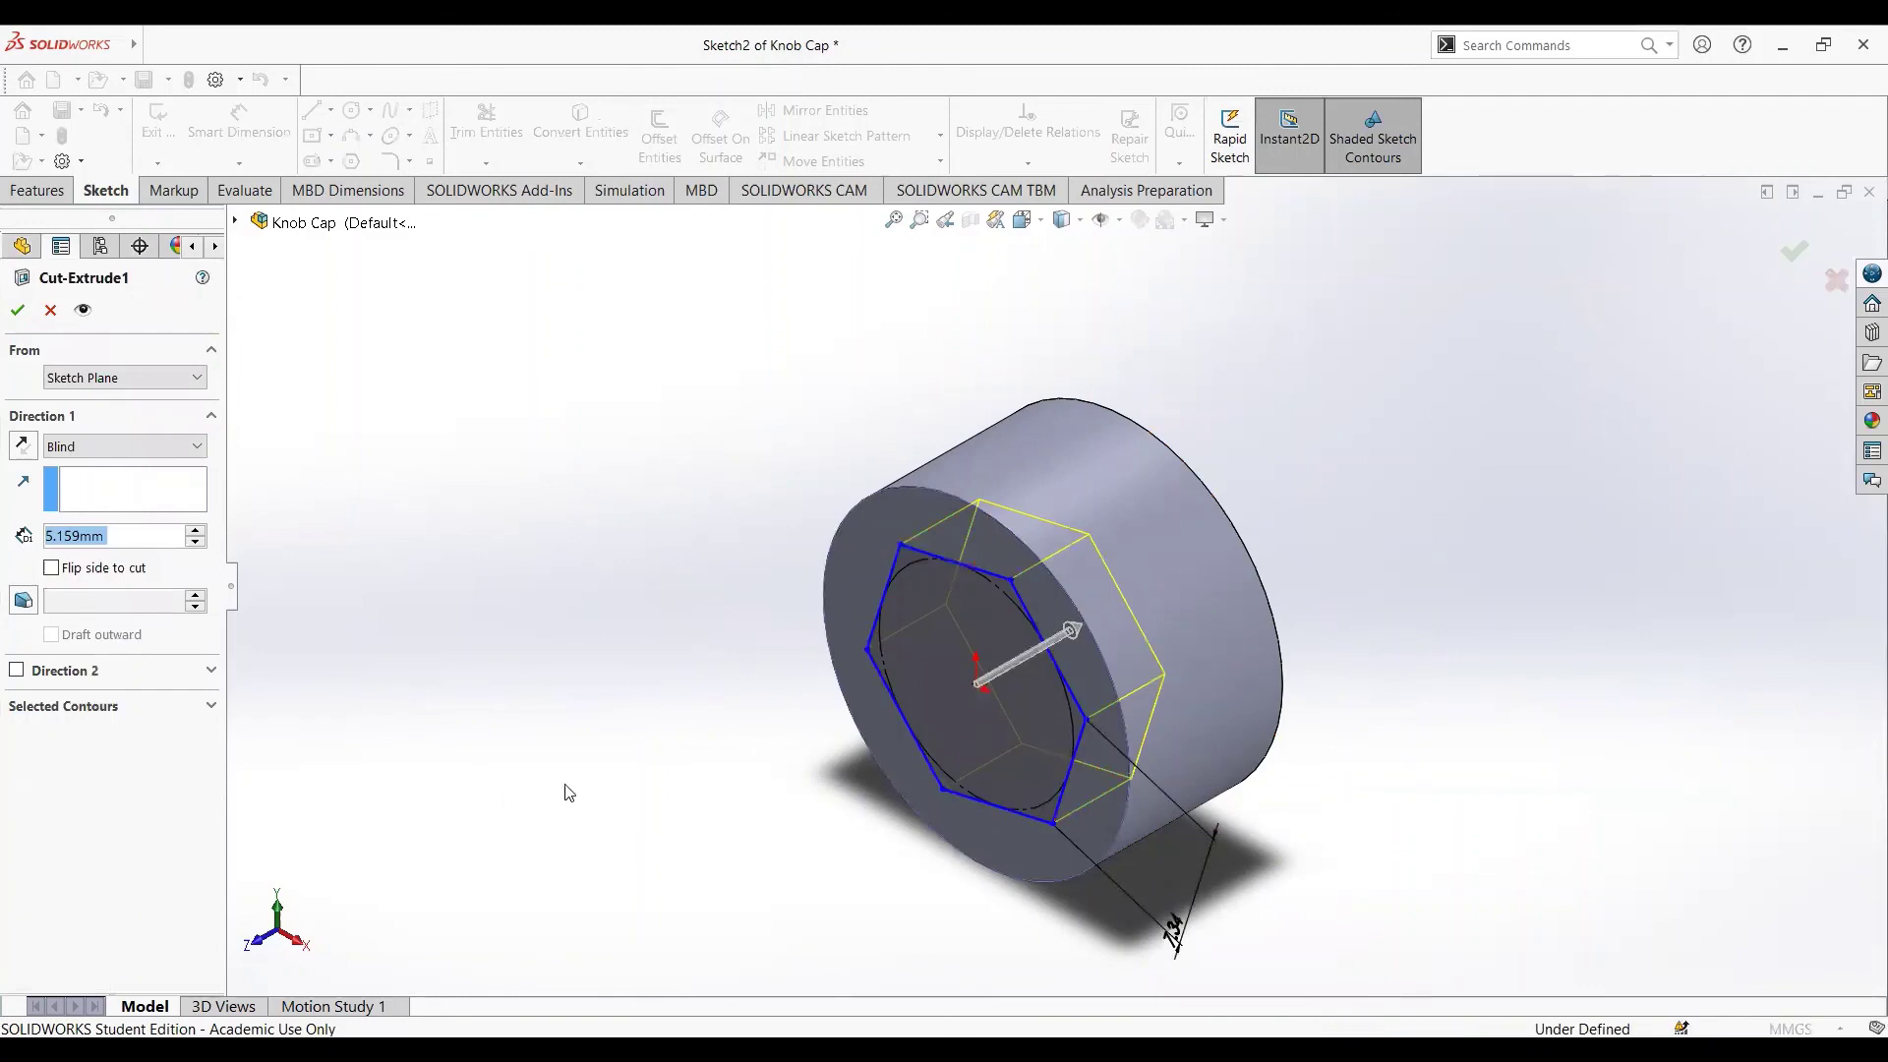
{"action": "left_click", "coordinate": [18, 311]}
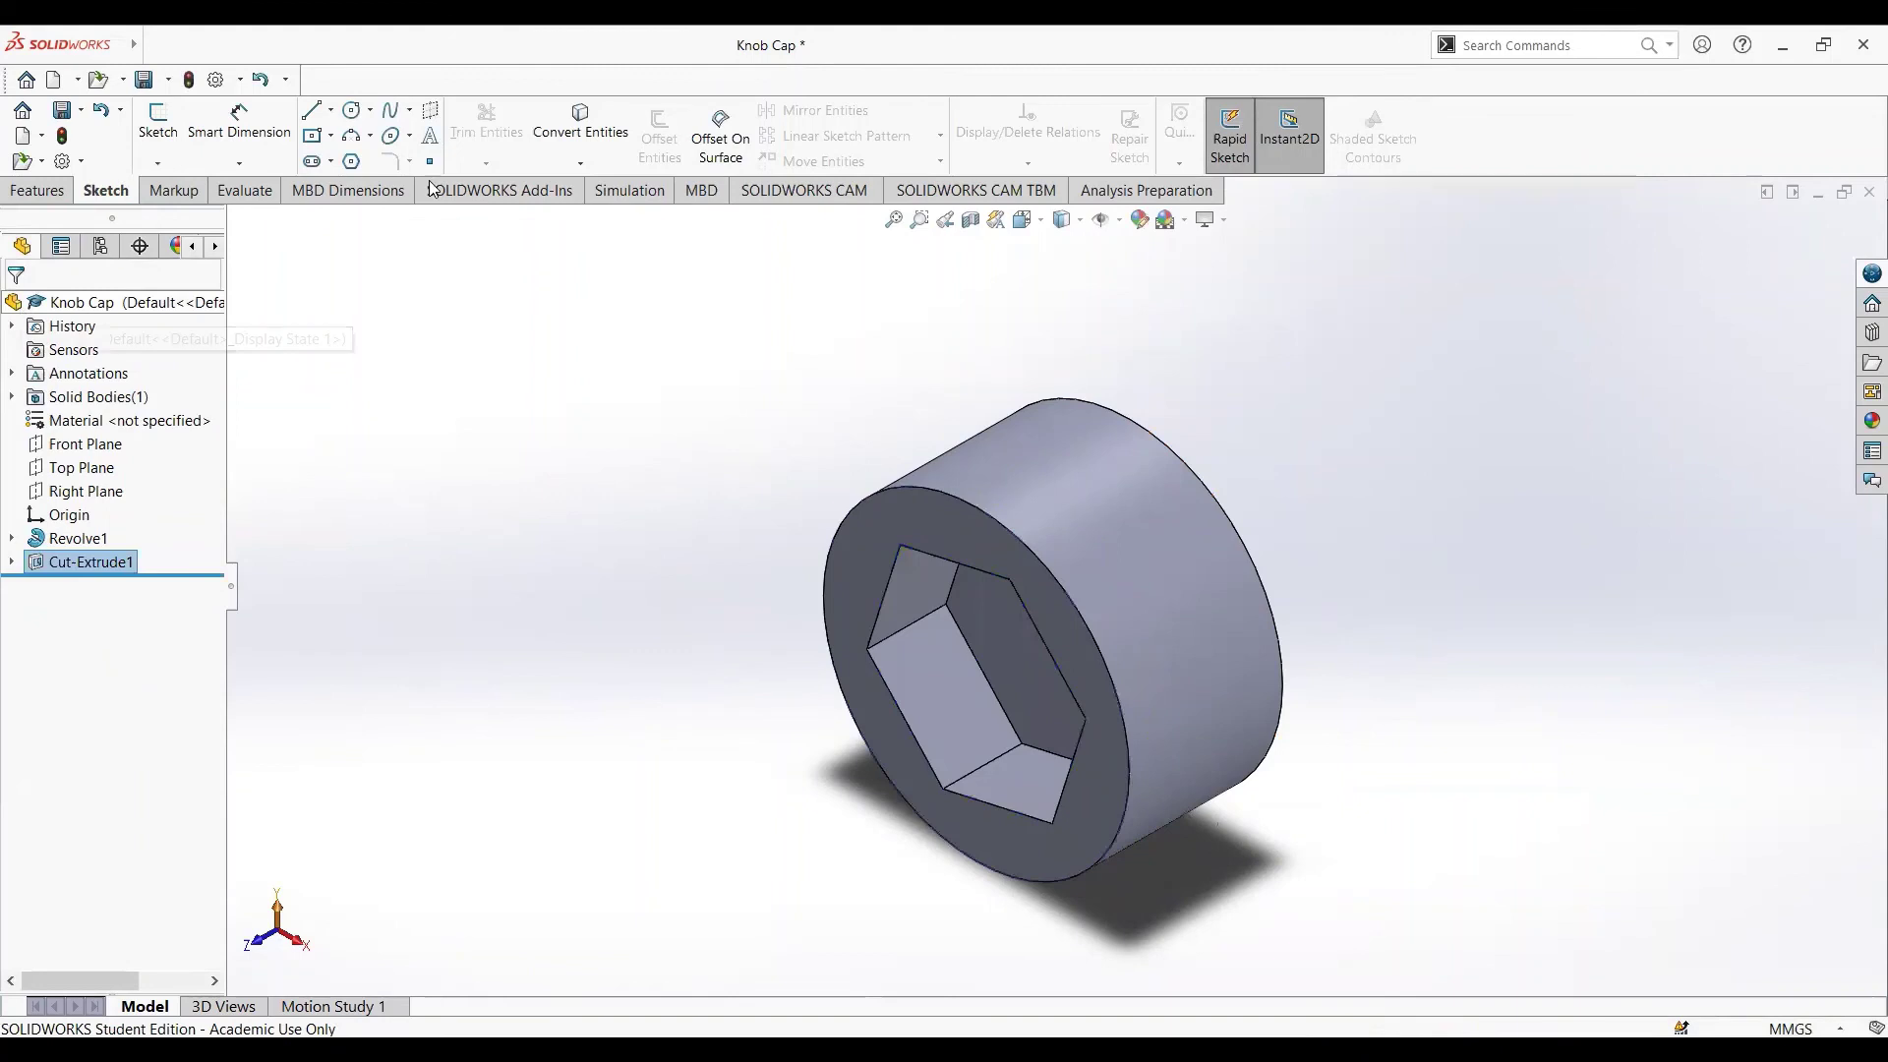